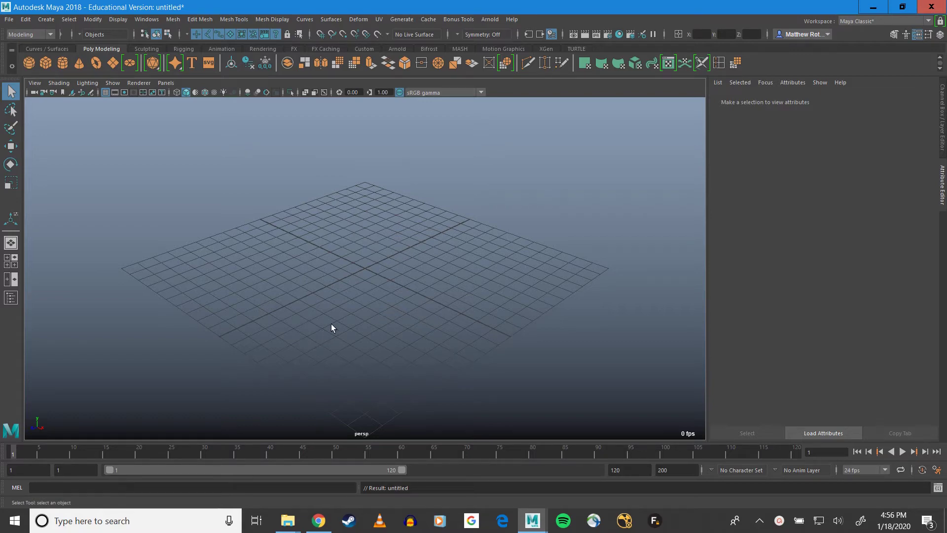
# Import conga1.jpg as an image plane in the front view
pyautogui.keyDown('alt'); pyautogui.moveTo(332, 326); pyautogui.dragTo(410, 316); pyautogui.keyUp('alt')
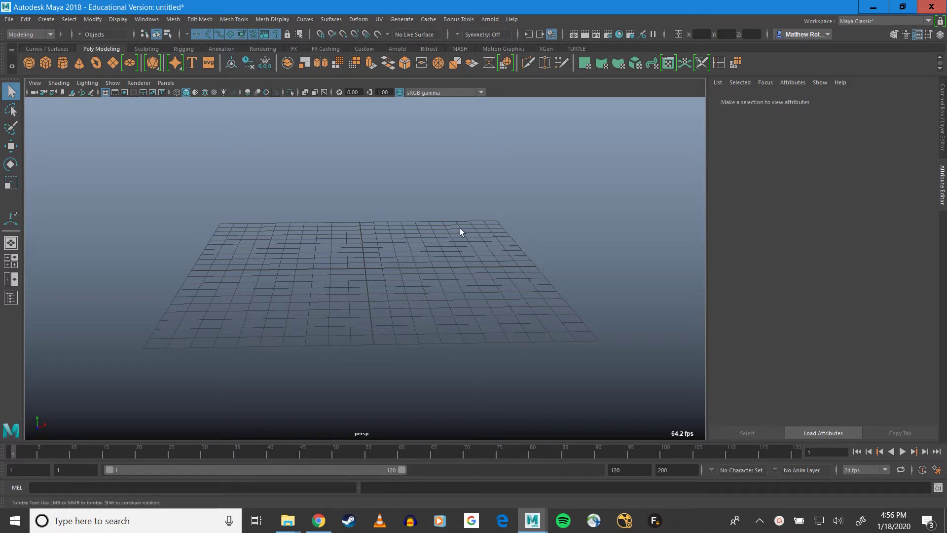
pyautogui.keyDown('alt'); pyautogui.moveTo(460, 228); pyautogui.dragTo(403, 235); pyautogui.keyUp('alt')
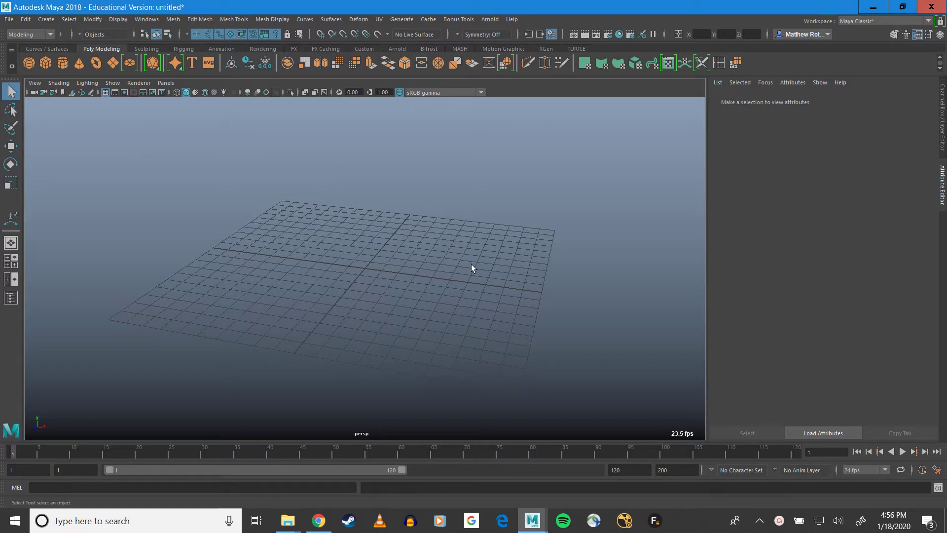
pyautogui.press('space')
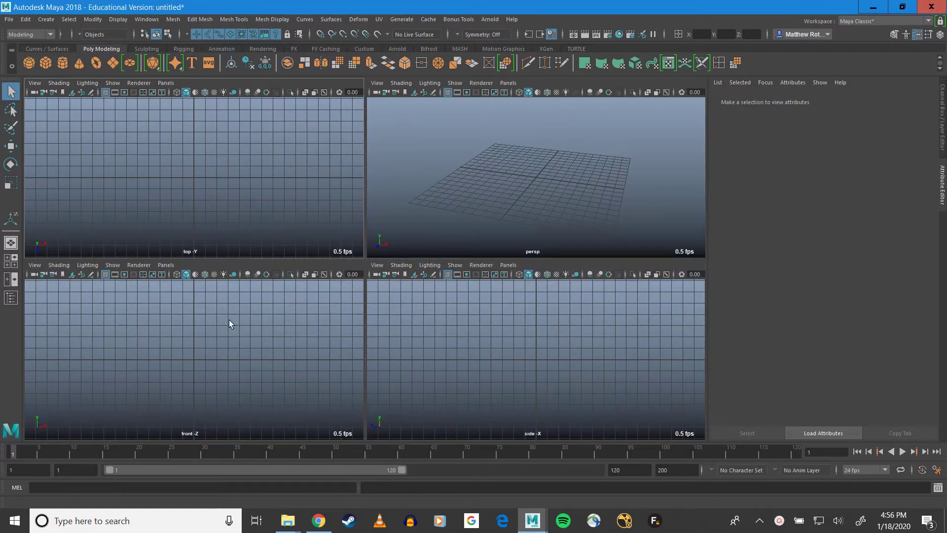
pyautogui.press('space')
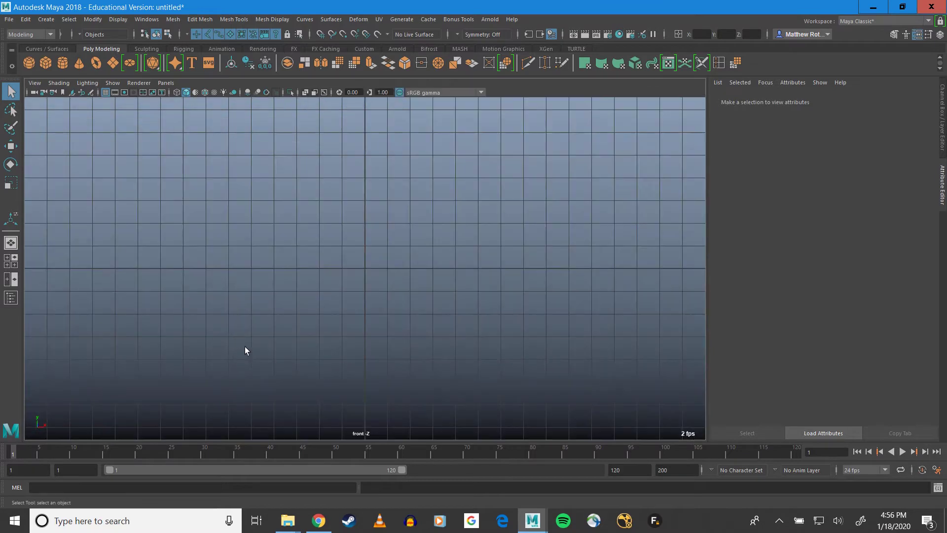
pyautogui.click(35, 82)
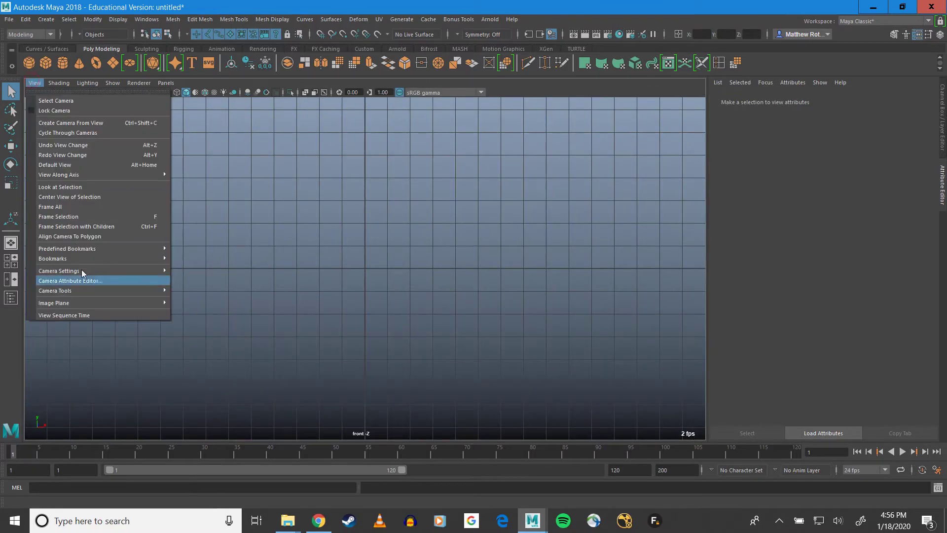
pyautogui.moveTo(90, 303)
pyautogui.click(210, 310)
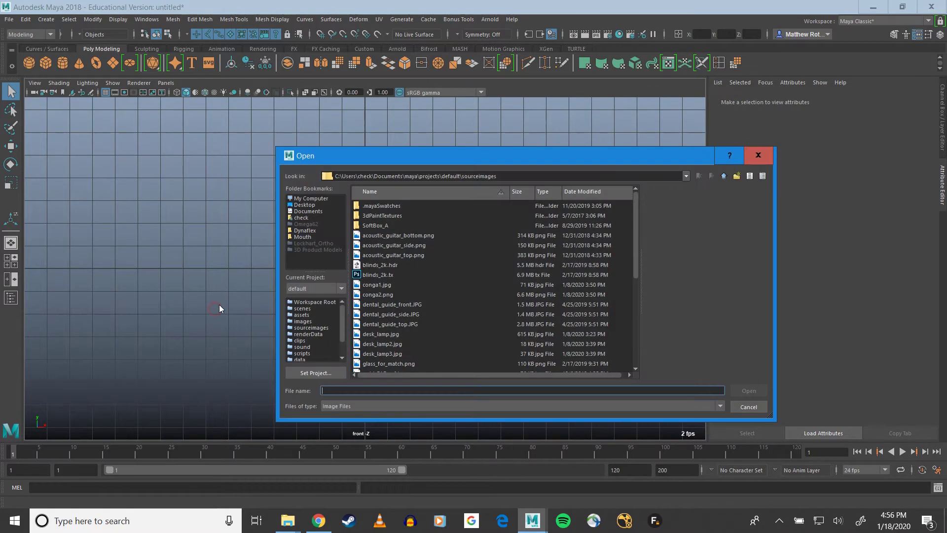
pyautogui.click(379, 286)
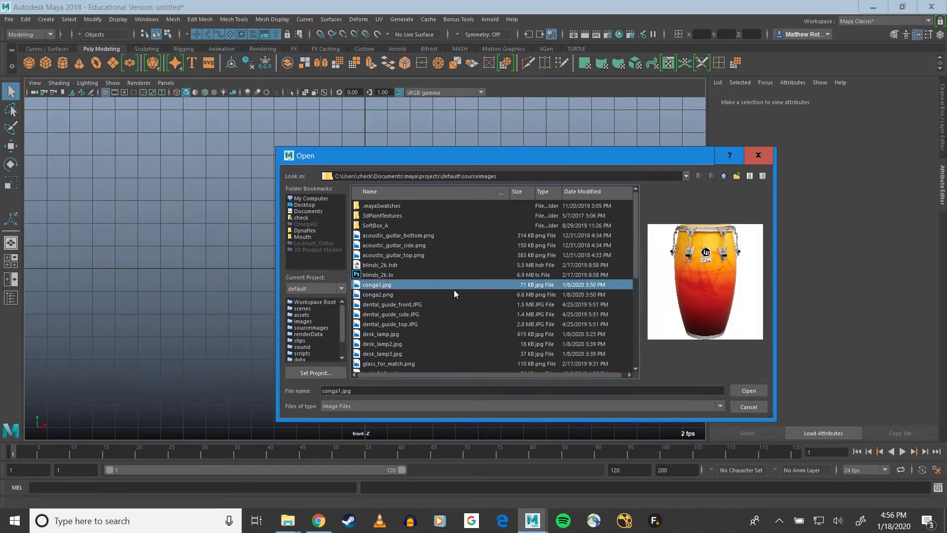
pyautogui.click(747, 391)
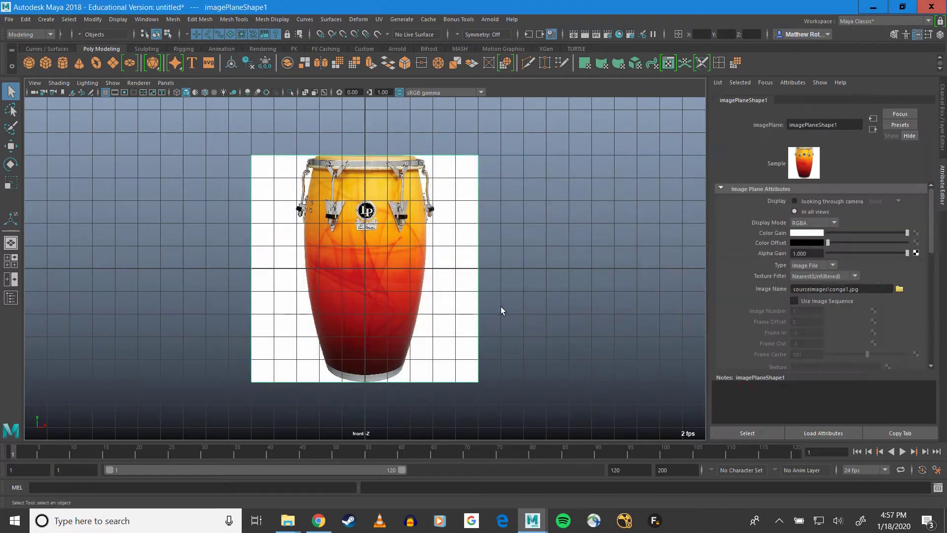
# Examine the conga reference image up close in the perspective view, covering the rim, hooked tension rods, triangular side plates and lugs
pyautogui.press('space')
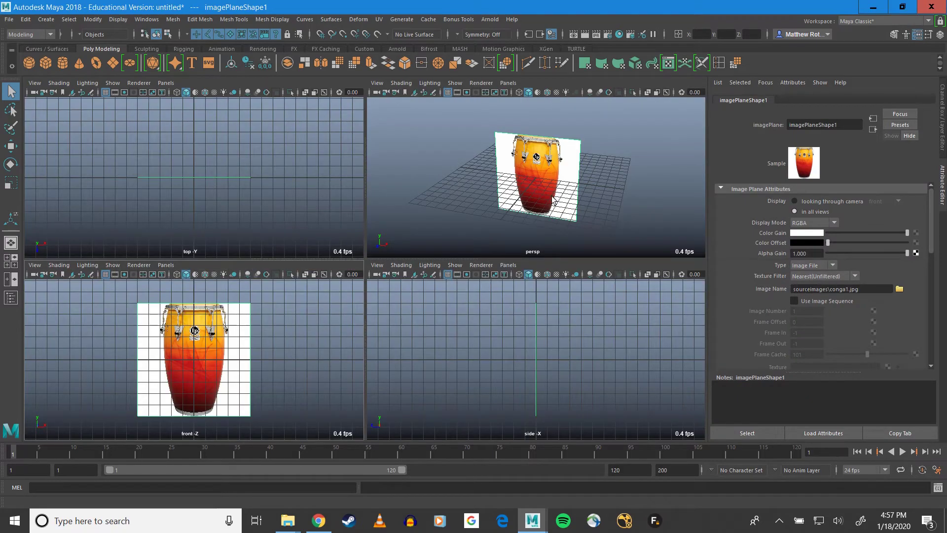
pyautogui.press('space')
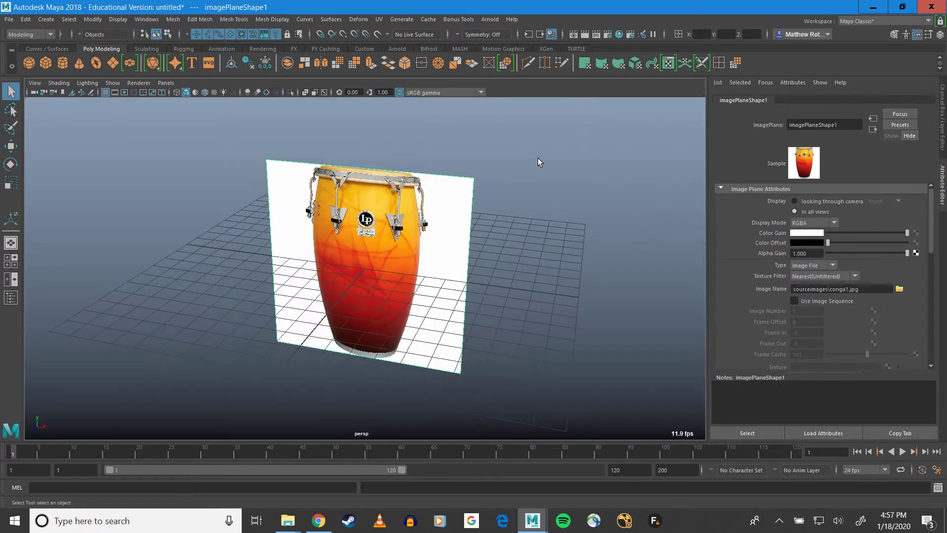
pyautogui.scroll(10, 536, 160)
pyautogui.keyDown('alt'); pyautogui.moveTo(458, 192); pyautogui.dragTo(401, 371, button='middle'); pyautogui.keyUp('alt')
pyautogui.keyDown('alt'); pyautogui.moveTo(413, 192); pyautogui.dragTo(443, 292, button='middle'); pyautogui.keyUp('alt')
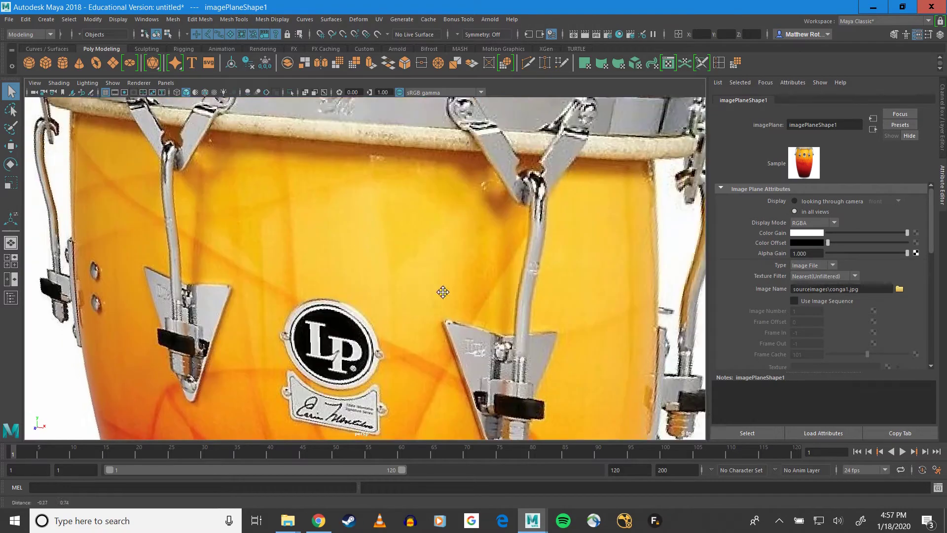
pyautogui.scroll(-3, 468, 310)
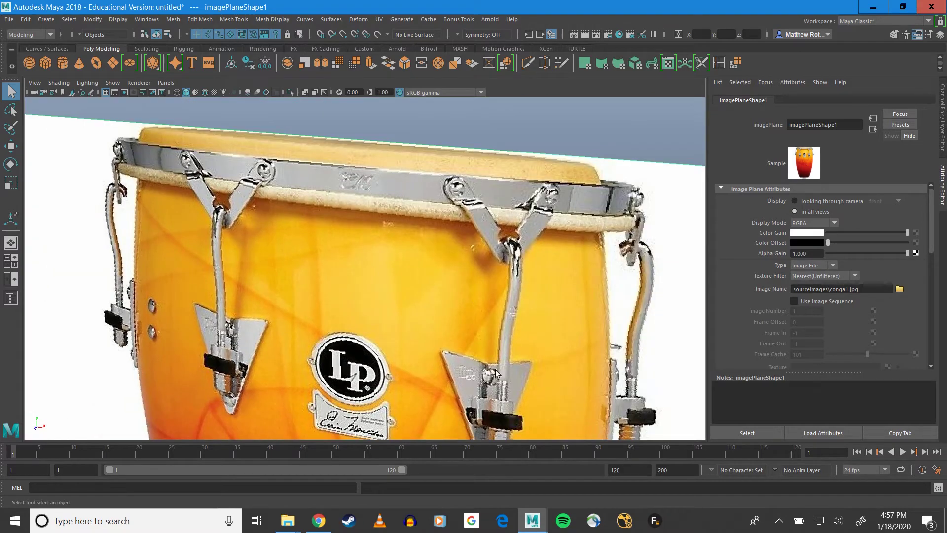
pyautogui.keyDown('alt'); pyautogui.moveTo(496, 373); pyautogui.dragTo(449, 292); pyautogui.keyUp('alt')
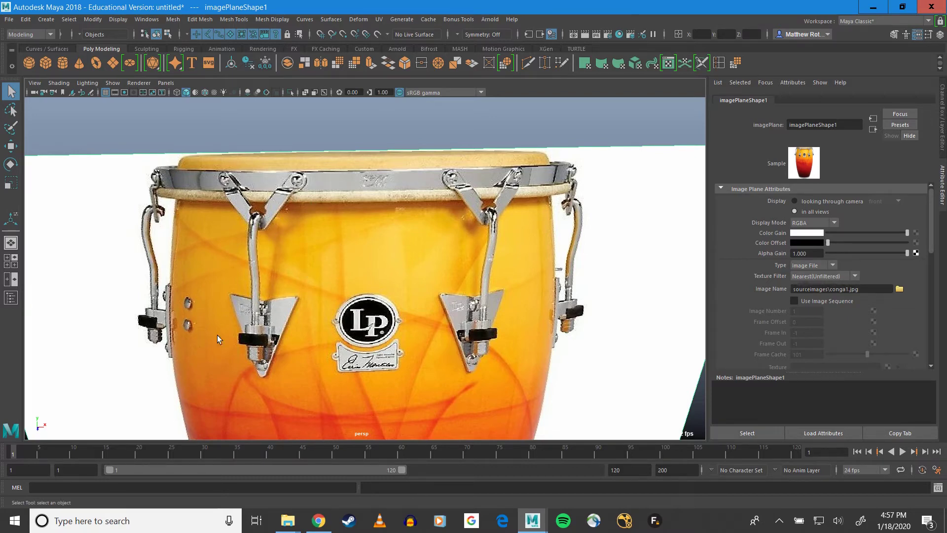
pyautogui.keyDown('alt'); pyautogui.moveTo(243, 308); pyautogui.dragTo(318, 264, button='middle'); pyautogui.keyUp('alt')
pyautogui.scroll(5, 317, 265)
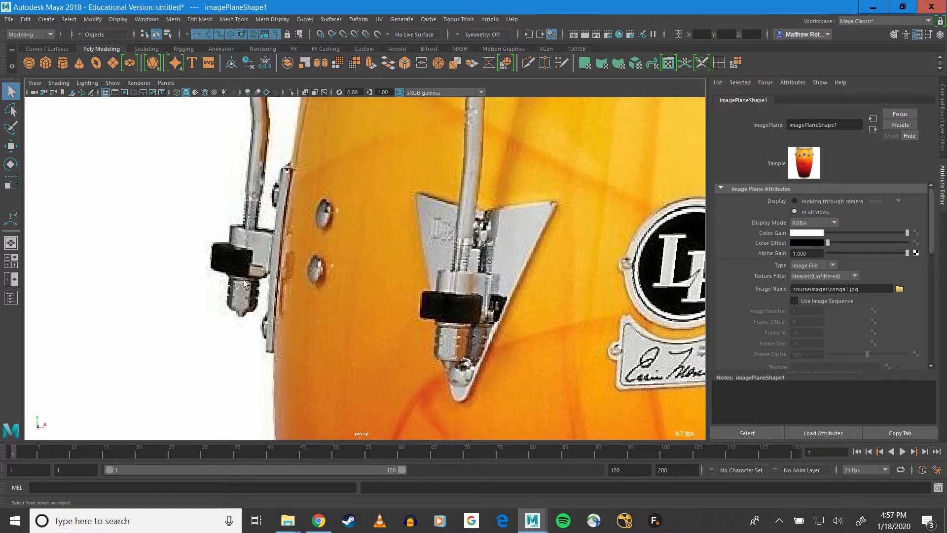
pyautogui.scroll(-4, 244, 317)
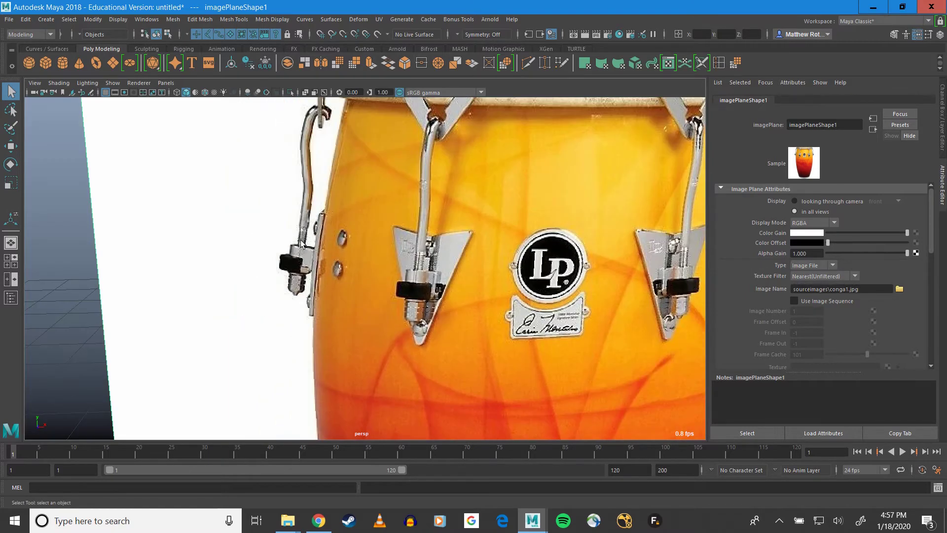
pyautogui.scroll(3, 302, 246)
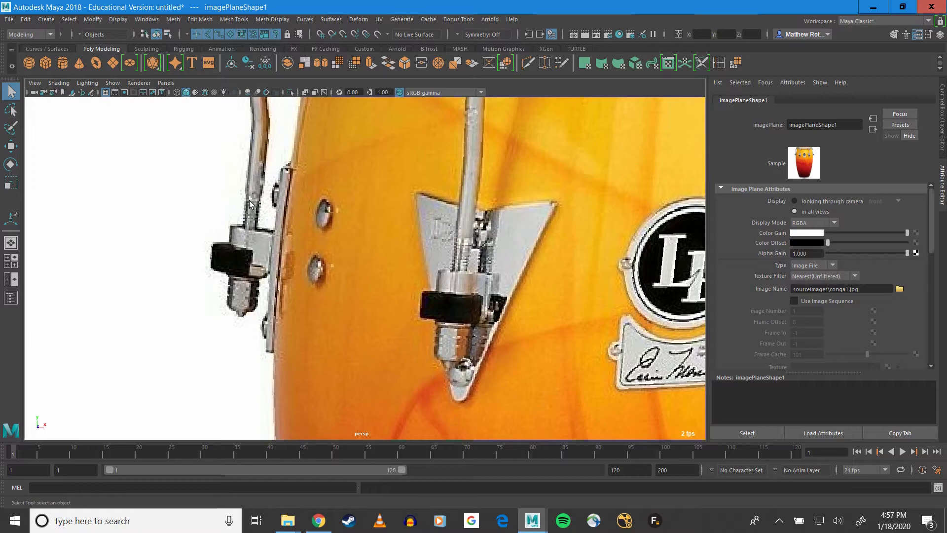
pyautogui.scroll(-5, 249, 202)
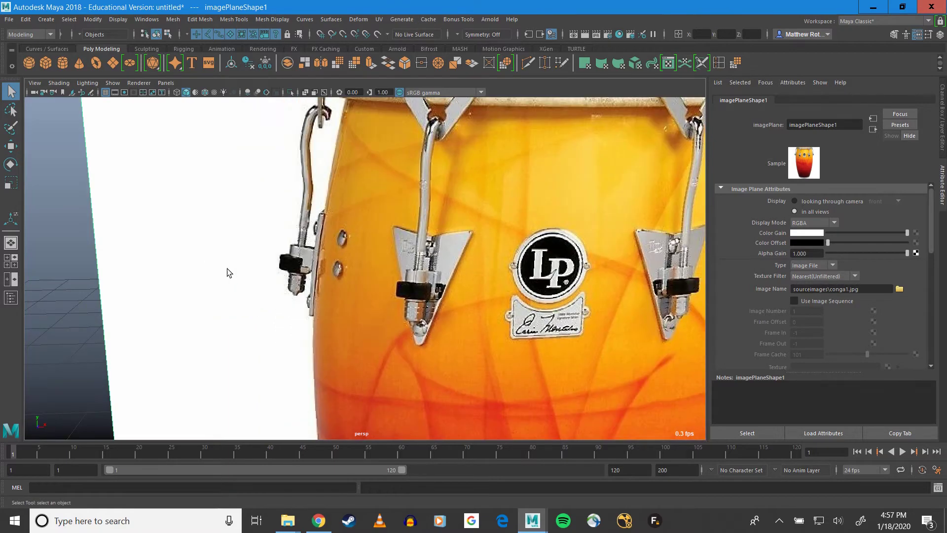
pyautogui.scroll(-1, 317, 259)
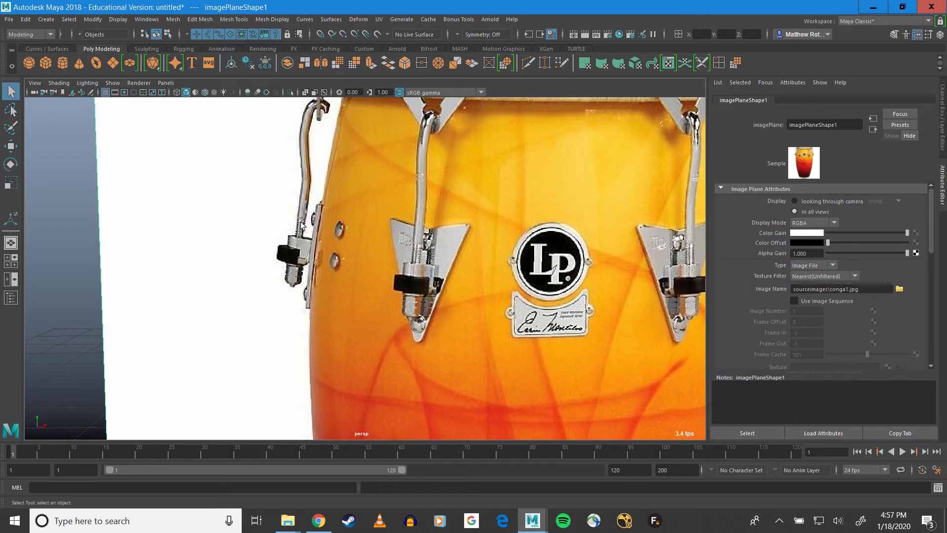
pyautogui.scroll(4, 288, 281)
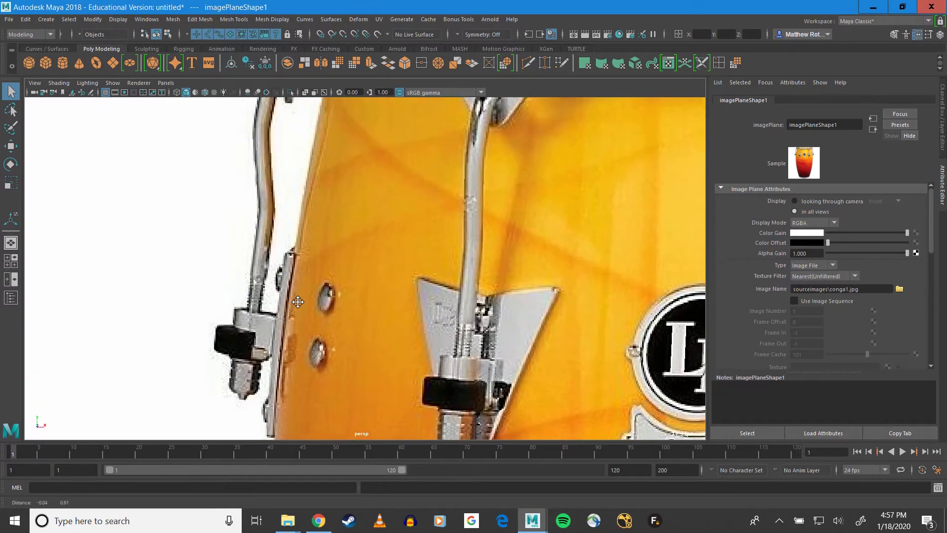
pyautogui.keyDown('alt'); pyautogui.moveTo(276, 273); pyautogui.dragTo(283, 333, button='middle'); pyautogui.keyUp('alt')
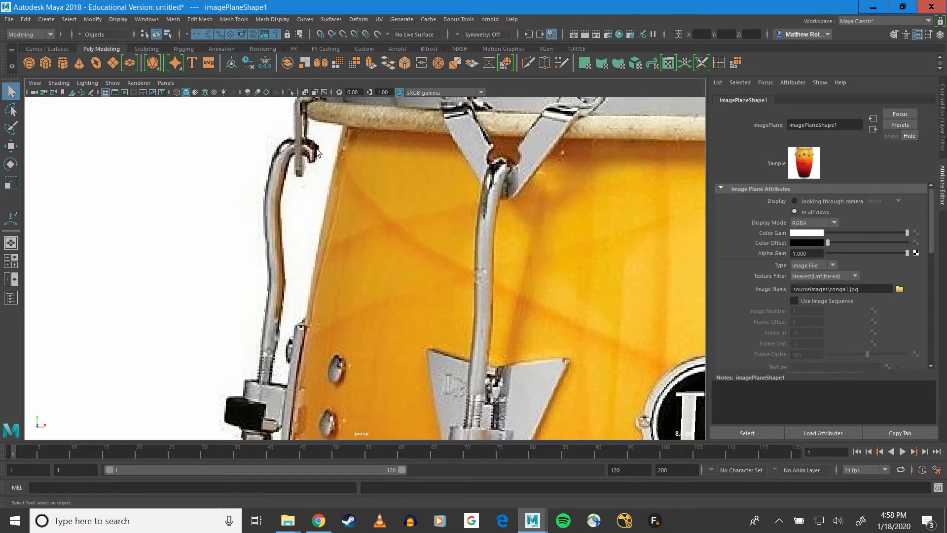
pyautogui.scroll(-3, 340, 220)
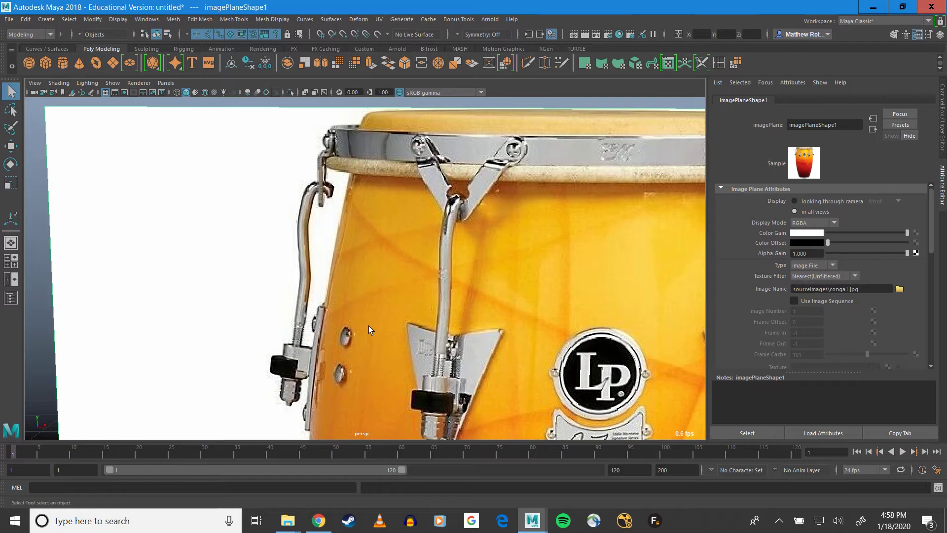
# Create a NURBS circle in the front view with the conga reference image
pyautogui.press('space')
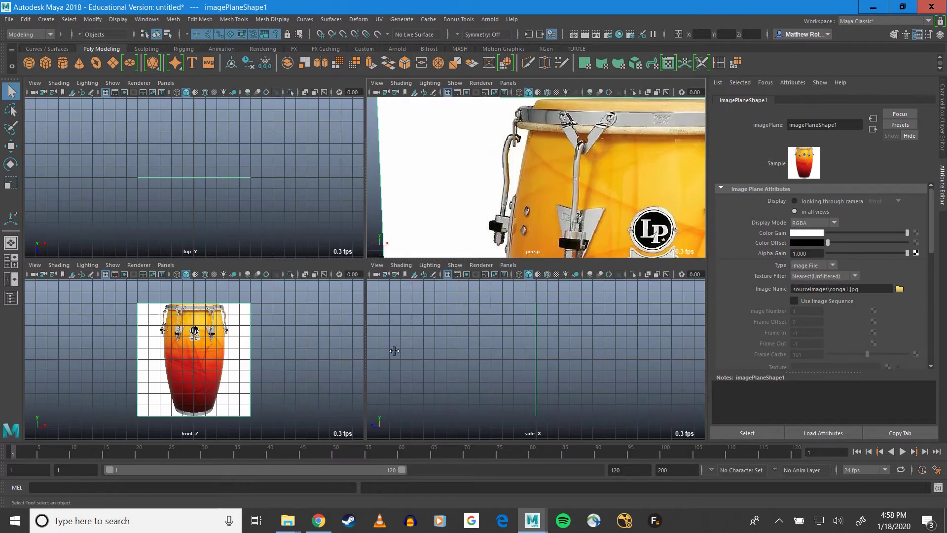
pyautogui.press('space')
pyautogui.scroll(5, 311, 283)
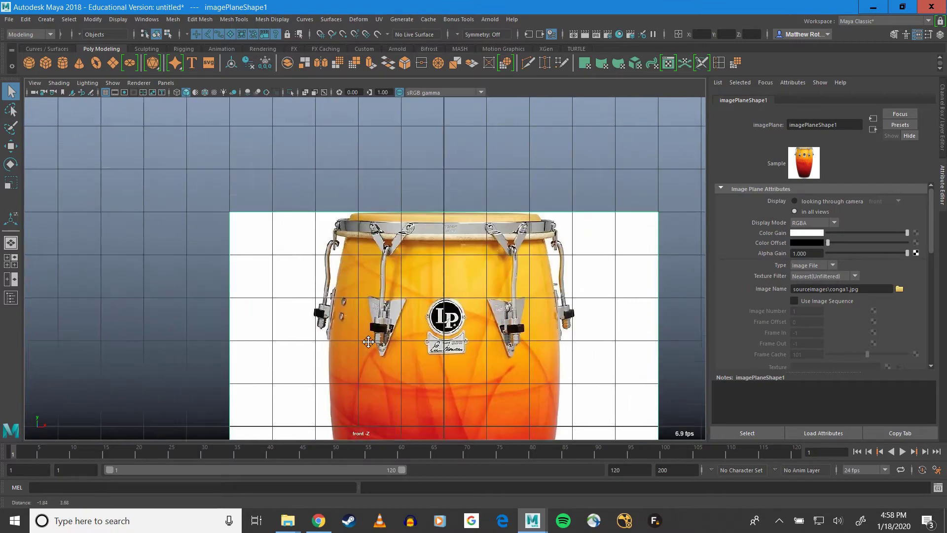
pyautogui.keyDown('alt'); pyautogui.moveTo(368, 341); pyautogui.dragTo(415, 360, button='middle'); pyautogui.keyUp('alt')
pyautogui.scroll(5, 366, 262)
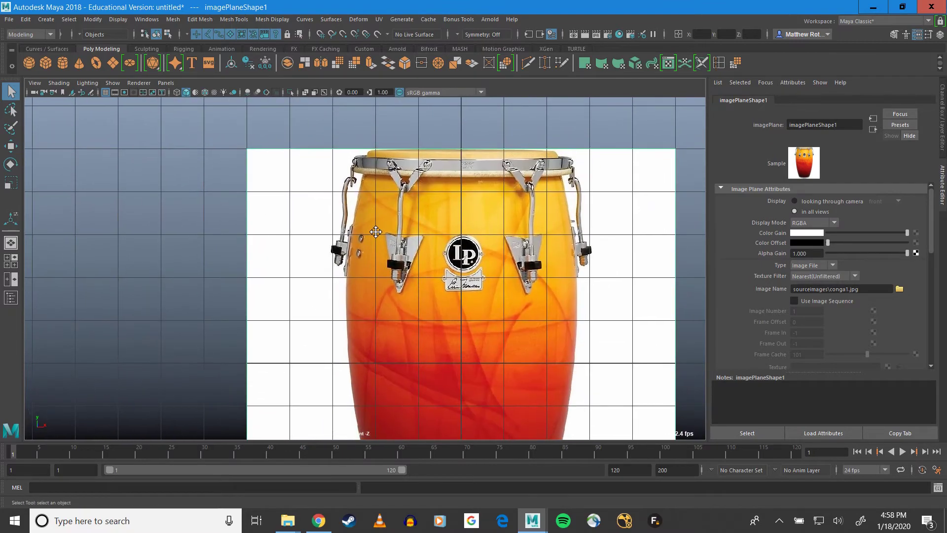
pyautogui.scroll(5, 344, 235)
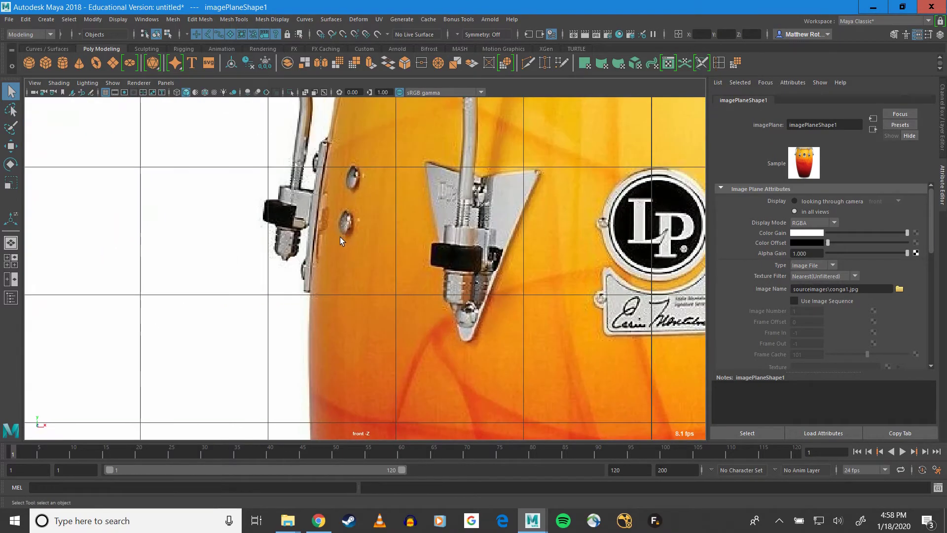
pyautogui.keyDown('alt'); pyautogui.moveTo(324, 185); pyautogui.dragTo(374, 317, button='middle'); pyautogui.keyUp('alt')
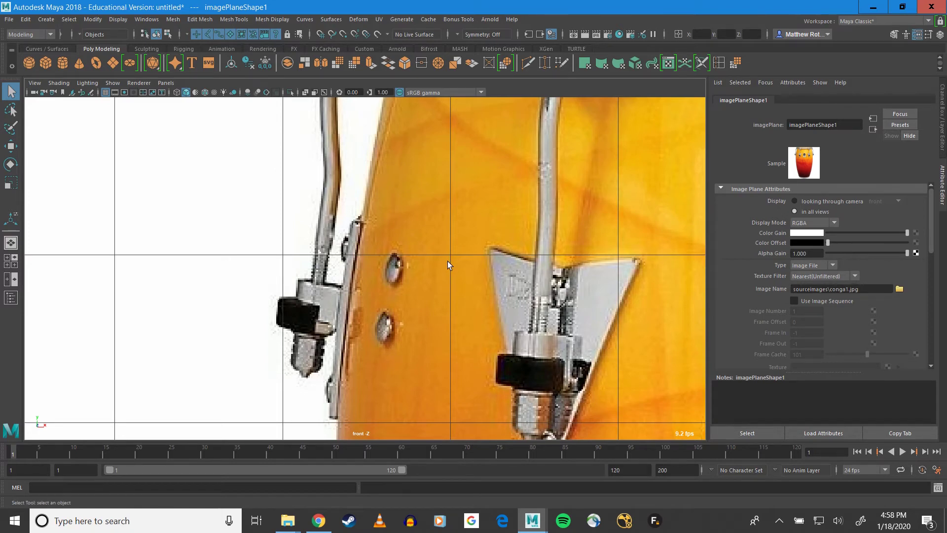
pyautogui.scroll(-6, 447, 261)
pyautogui.scroll(6, 340, 249)
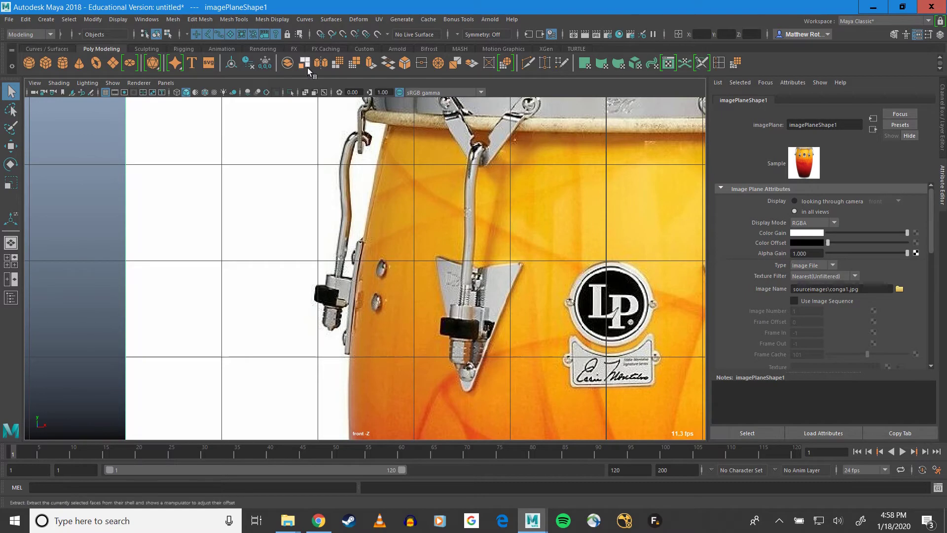
pyautogui.click(46, 49)
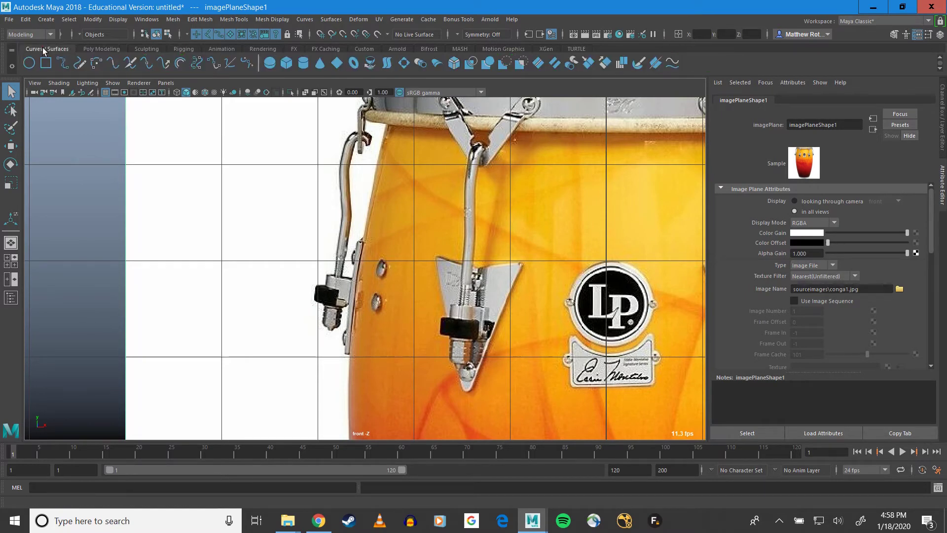
pyautogui.click(29, 63)
# Scale the NURBS circle down and move it to the drum's far-left lug, at about X -2.8, Y 2.5
pyautogui.scroll(-5, 364, 269)
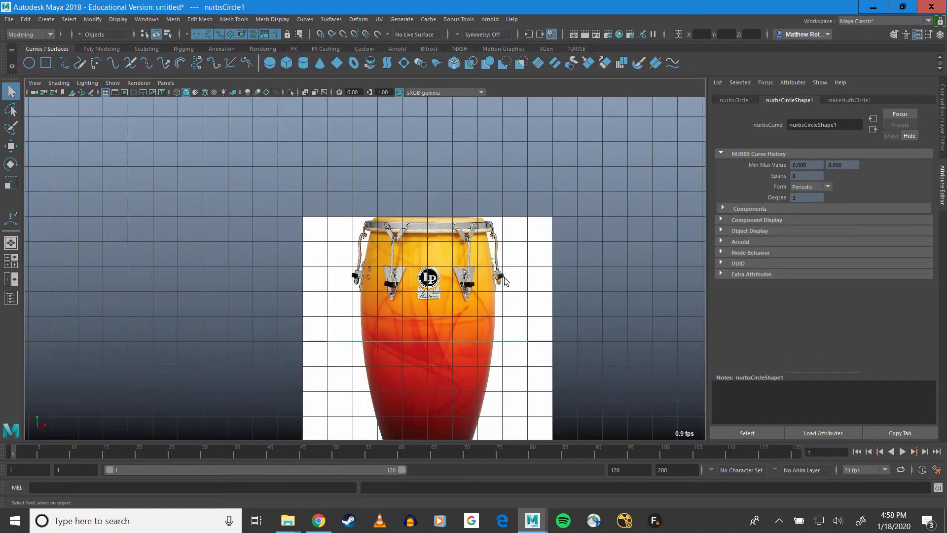
pyautogui.keyDown('alt'); pyautogui.moveTo(503, 342); pyautogui.dragTo(485, 254, button='middle'); pyautogui.keyUp('alt')
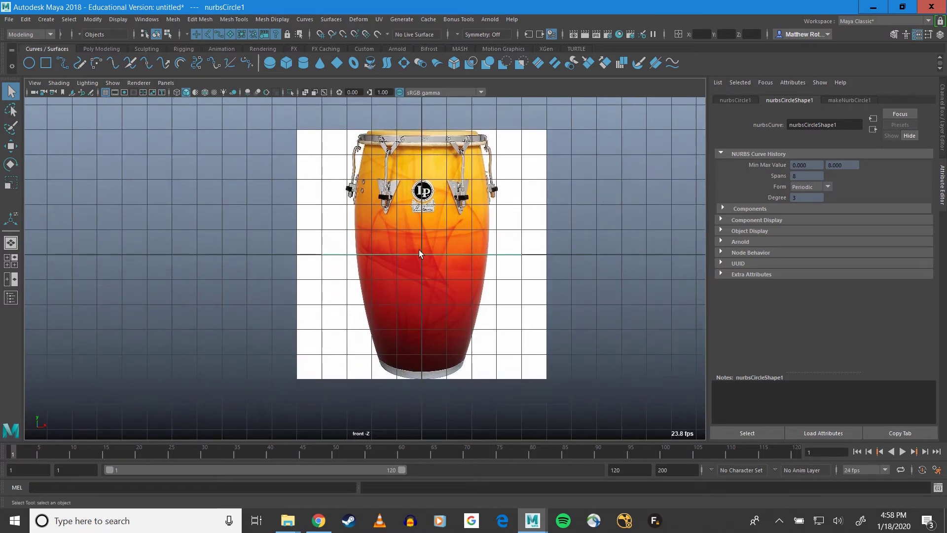
pyautogui.press('r')
pyautogui.moveTo(423, 256); pyautogui.dragTo(334, 252)
pyautogui.press('w')
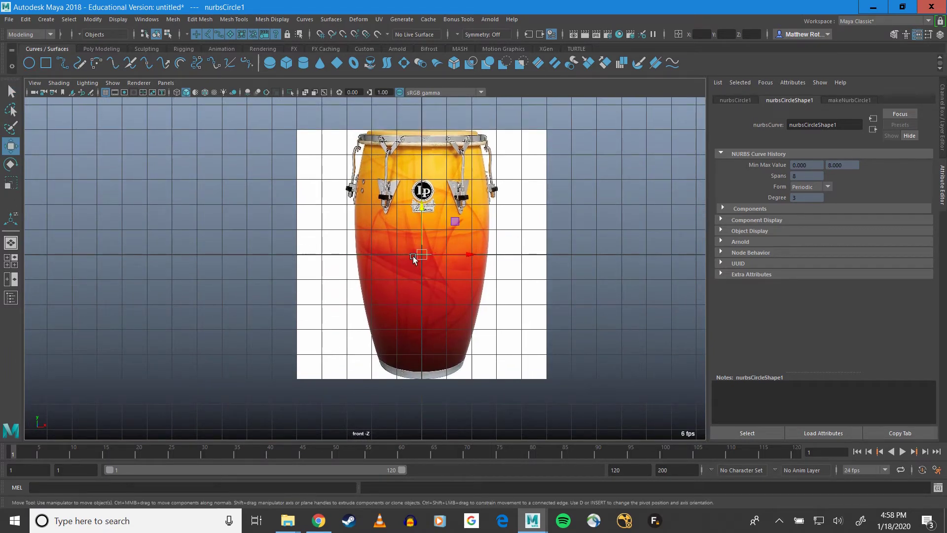
pyautogui.moveTo(458, 223); pyautogui.dragTo(390, 160, button='middle')
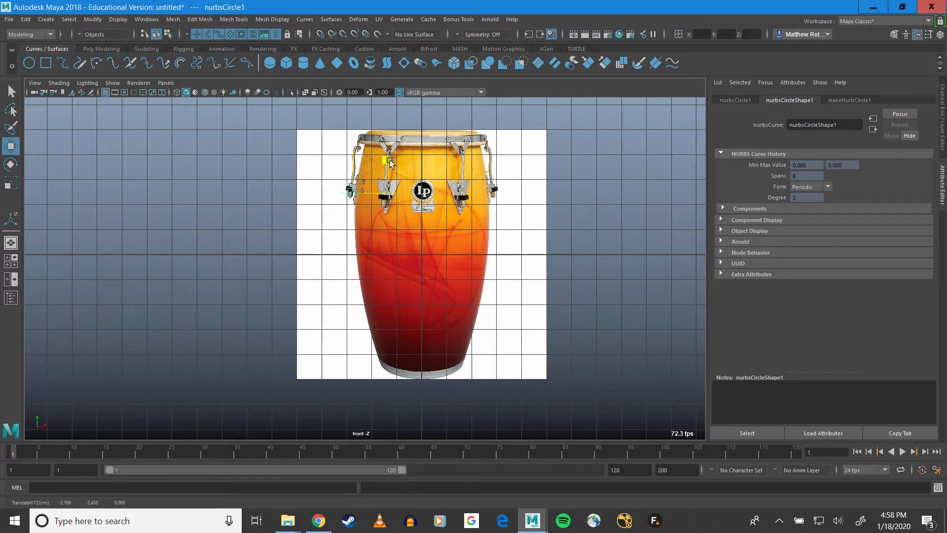
# Scale the NURBS circle down further and move it up onto the far-left tension rod, at about X -2.79, Y 2.92
pyautogui.press('f')
pyautogui.scroll(-10, 393, 256)
pyautogui.scroll(5, 393, 256)
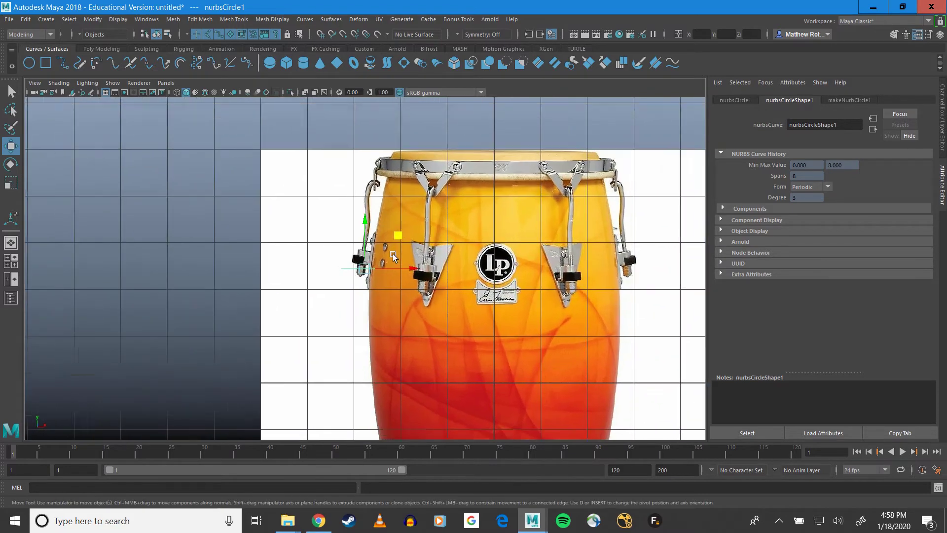
pyautogui.scroll(5, 393, 255)
pyautogui.scroll(-4, 410, 287)
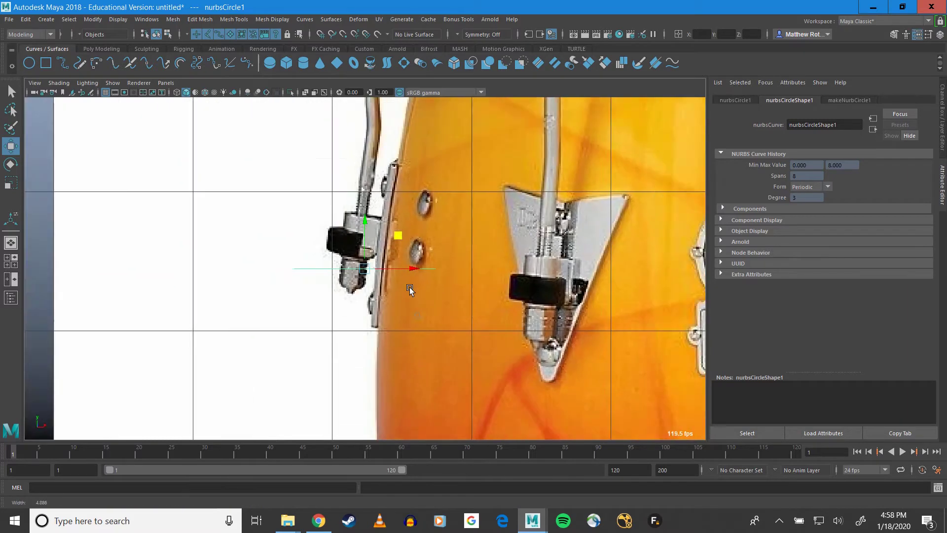
pyautogui.scroll(2, 410, 304)
pyautogui.press('r')
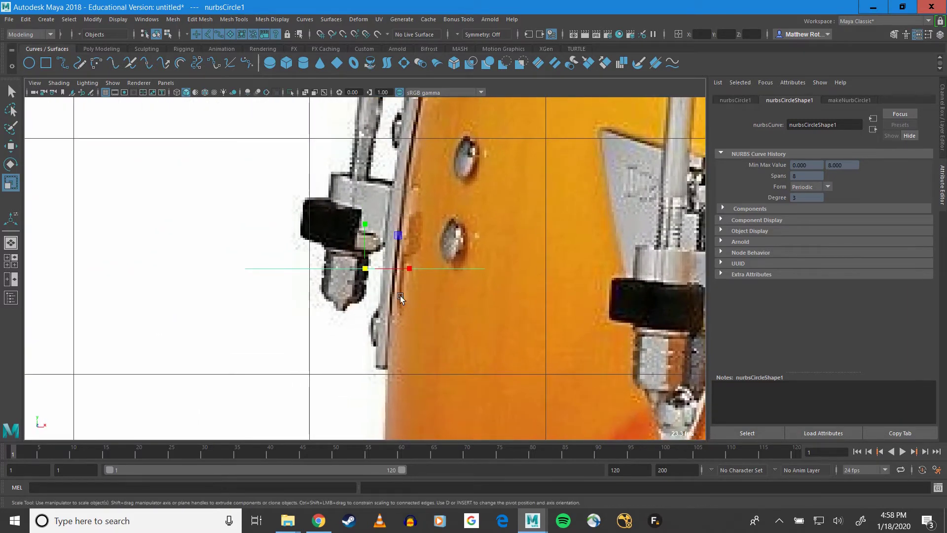
pyautogui.click(363, 270)
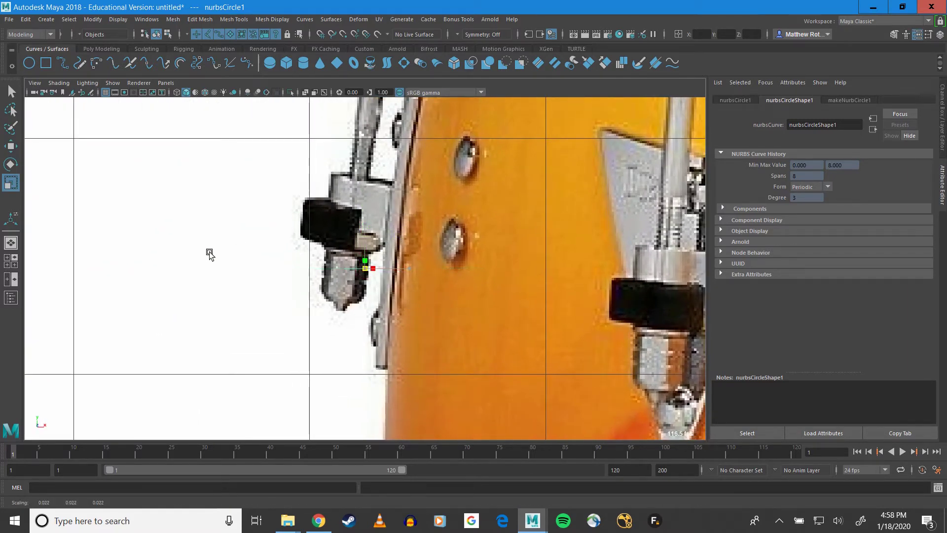
pyautogui.press('w')
pyautogui.moveTo(399, 236); pyautogui.dragTo(394, 125)
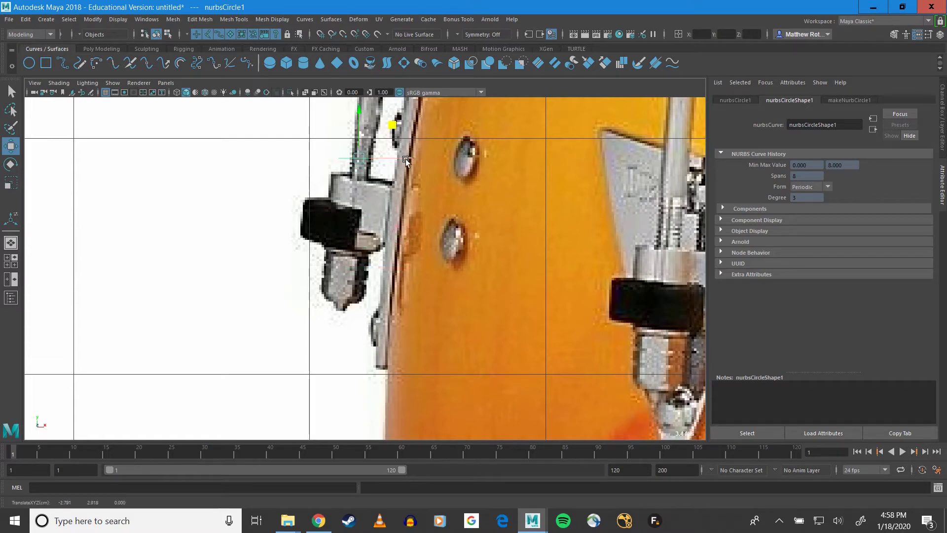
# Scale the circle to match the tension rod's thickness and shift it along X to about -2.76, centred on the rod
pyautogui.press('q')
pyautogui.press('r')
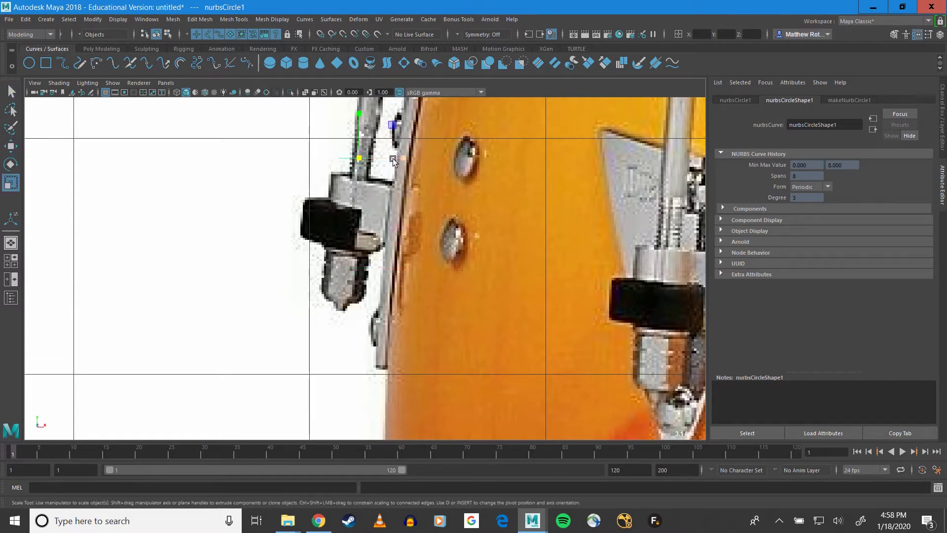
pyautogui.scroll(3, 389, 158)
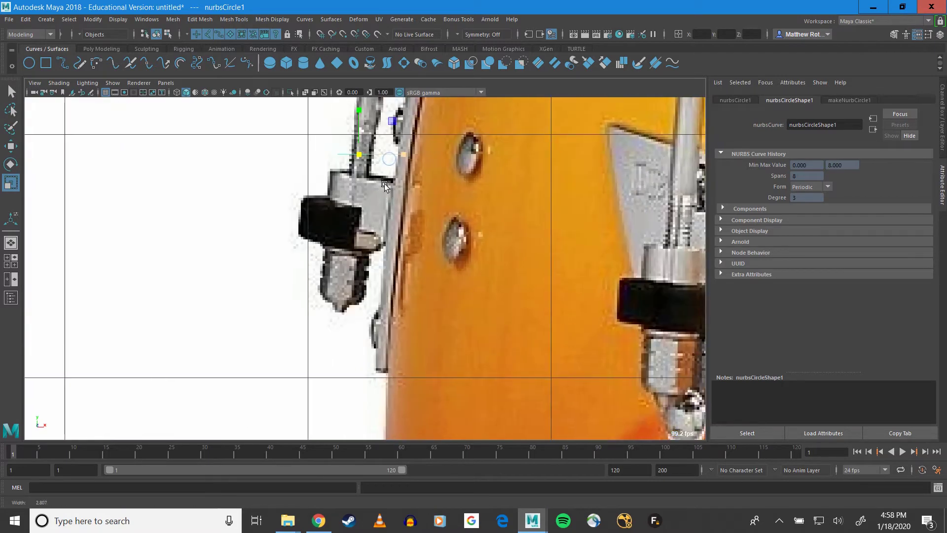
pyautogui.keyDown('alt'); pyautogui.moveTo(395, 205); pyautogui.dragTo(450, 295, button='right'); pyautogui.keyUp('alt')
pyautogui.keyDown('alt'); pyautogui.moveTo(442, 239); pyautogui.dragTo(447, 309, button='middle'); pyautogui.keyUp('alt')
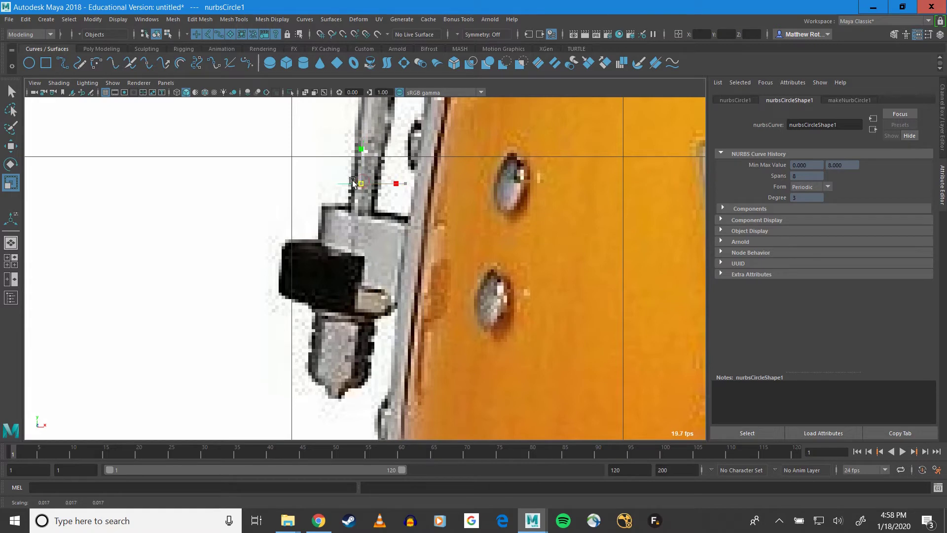
pyautogui.press('w')
pyautogui.moveTo(410, 184); pyautogui.dragTo(420, 183)
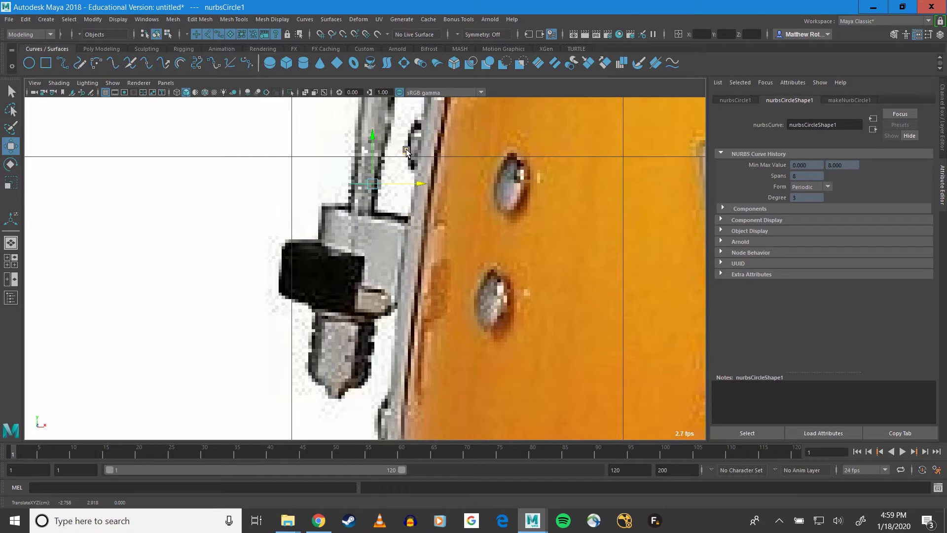
# Move the circle to the bottom tip of the lug nut, at about X -2.85, Y 2.27, and tilt it slightly
pyautogui.moveTo(406, 151); pyautogui.dragTo(375, 364)
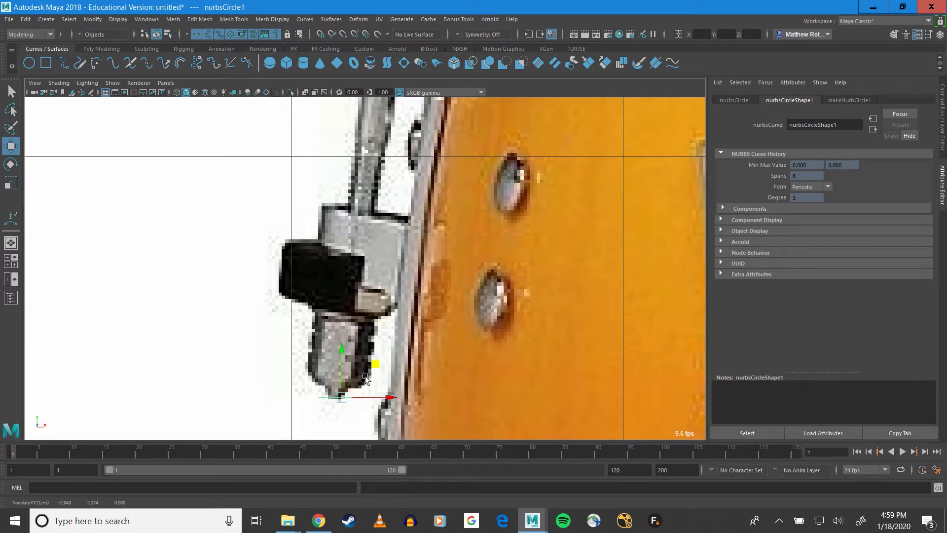
pyautogui.press('e')
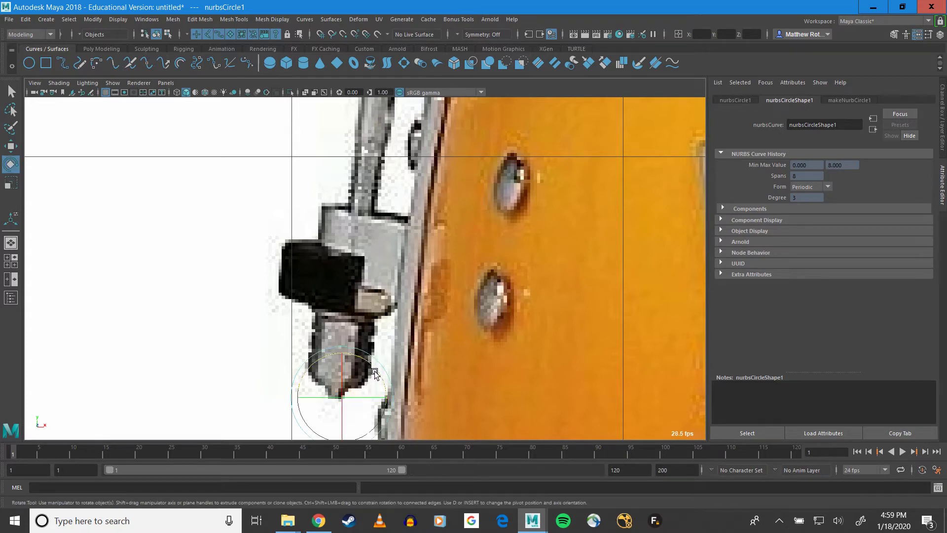
pyautogui.moveTo(374, 366); pyautogui.dragTo(377, 367)
pyautogui.keyDown('alt'); pyautogui.moveTo(396, 365); pyautogui.dragTo(399, 330, button='middle'); pyautogui.keyUp('alt')
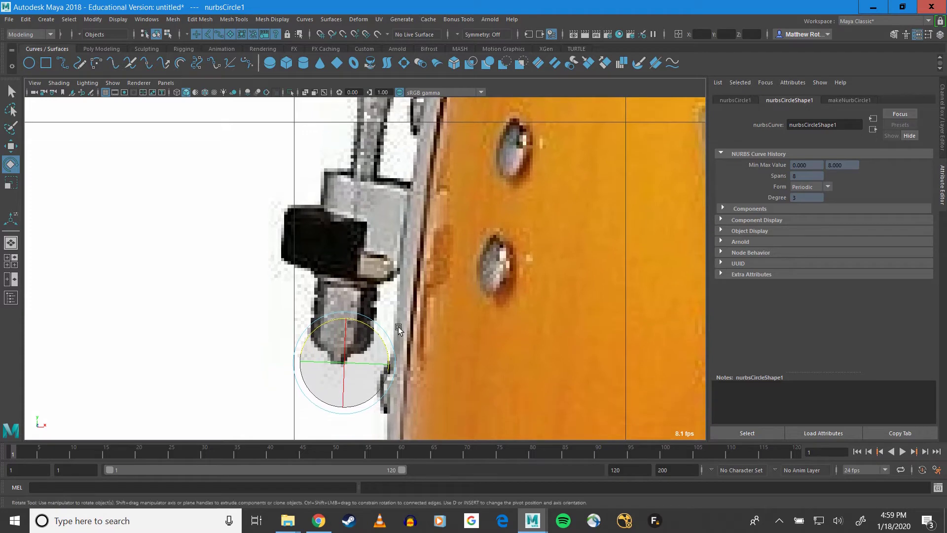
pyautogui.scroll(-8, 448, 274)
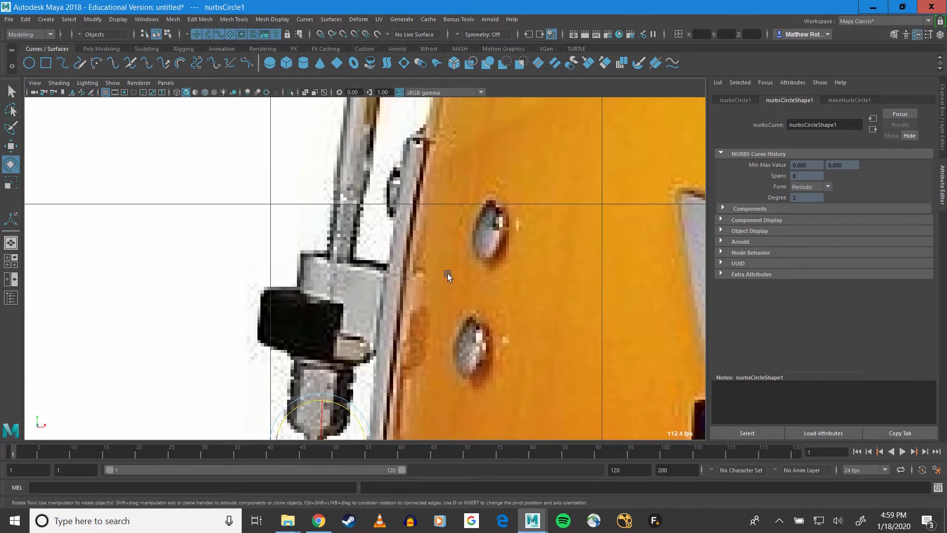
pyautogui.scroll(10, 451, 269)
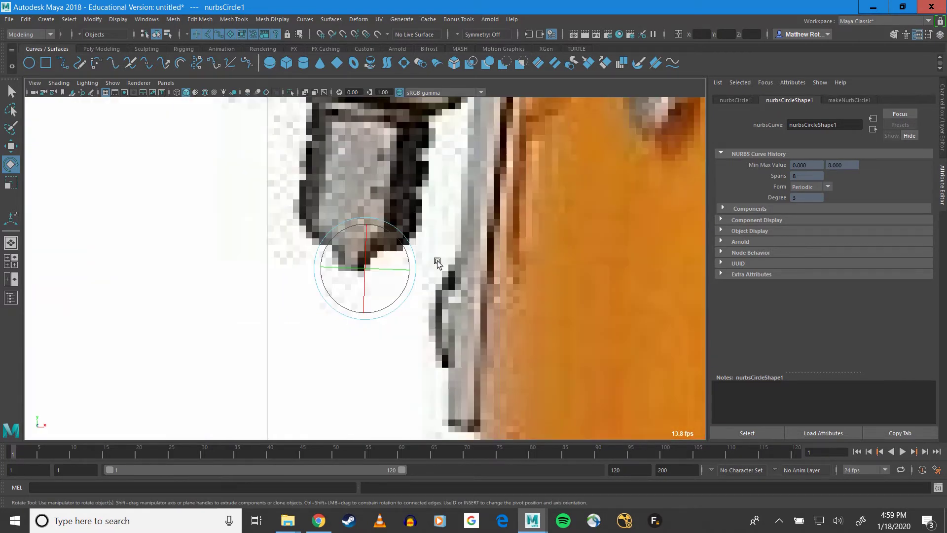
pyautogui.press('q')
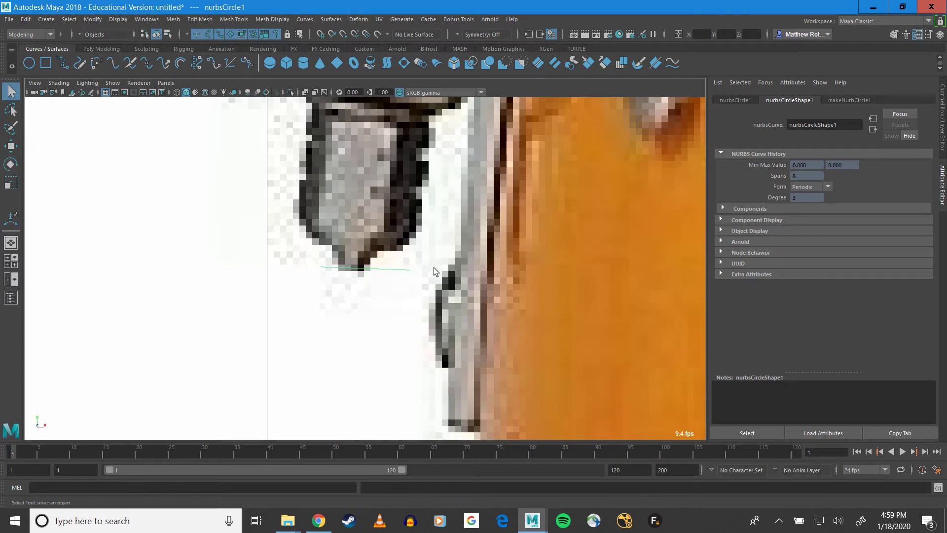
# Draw a Bezier curve from the circle at the lug's bottom tip up along the bends of the tension rod to its hook
pyautogui.scroll(-8, 429, 230)
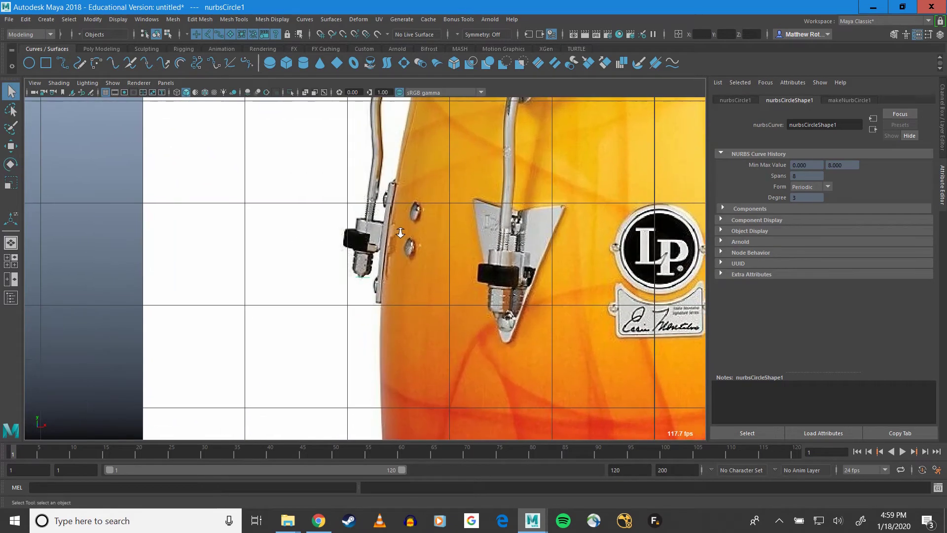
pyautogui.keyDown('alt'); pyautogui.moveTo(400, 232); pyautogui.dragTo(399, 281, button='middle'); pyautogui.keyUp('alt')
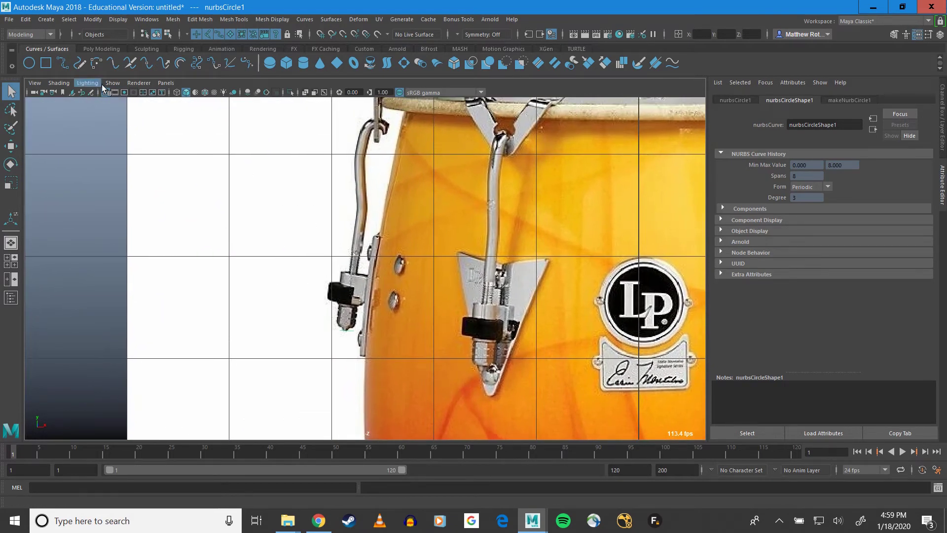
pyautogui.click(245, 64)
pyautogui.scroll(4, 356, 313)
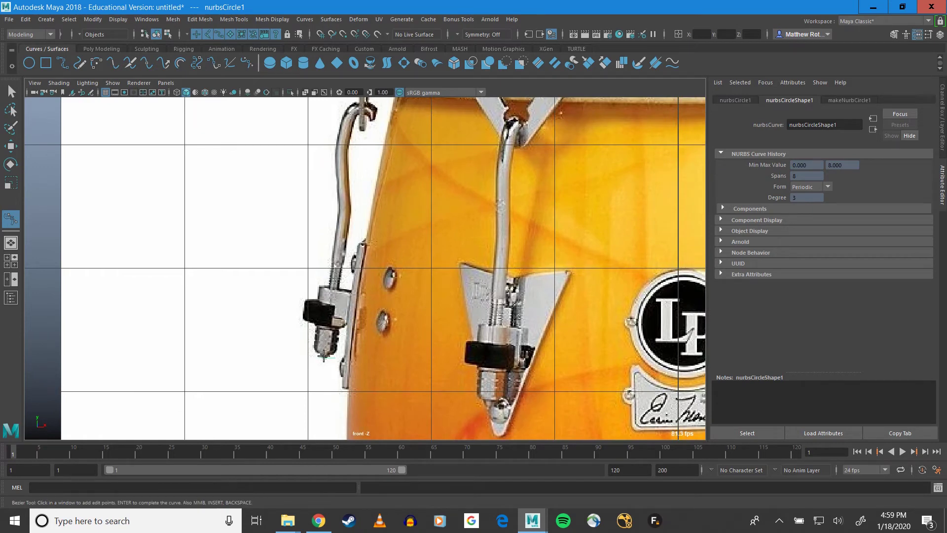
pyautogui.moveTo(324, 355); pyautogui.dragTo(324, 347)
pyautogui.moveTo(340, 242); pyautogui.dragTo(343, 230)
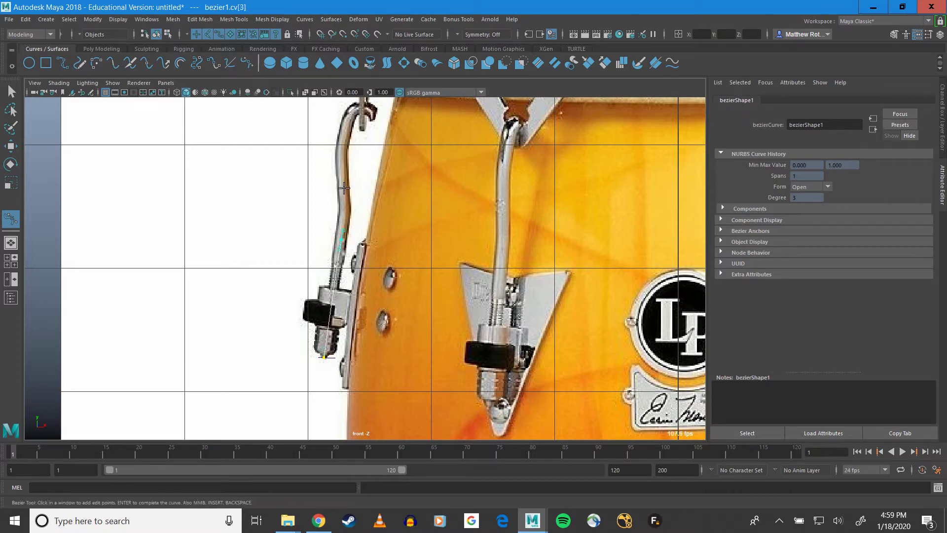
pyautogui.moveTo(343, 191); pyautogui.dragTo(341, 160)
pyautogui.moveTo(346, 123)
pyautogui.mouseDown()
pyautogui.moveTo(351, 114)
pyautogui.moveTo(354, 123)
pyautogui.mouseUp()
pyautogui.scroll(-3, 357, 119)
pyautogui.scroll(8, 376, 214)
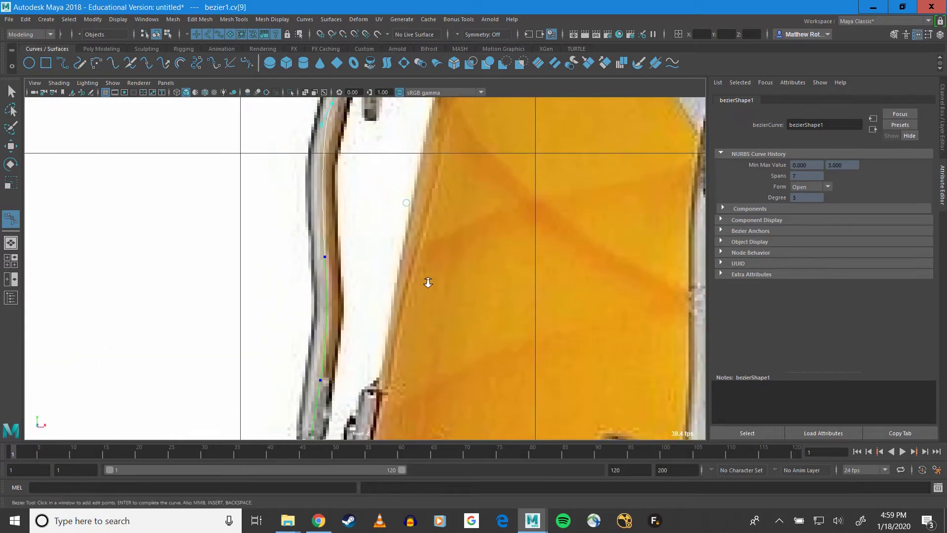
# Extend the Bezier curve over the hook to its tip and adjust the handle at the hook's bend to follow the reference
pyautogui.keyDown('alt'); pyautogui.moveTo(420, 216); pyautogui.dragTo(410, 375, button='middle'); pyautogui.keyUp('alt')
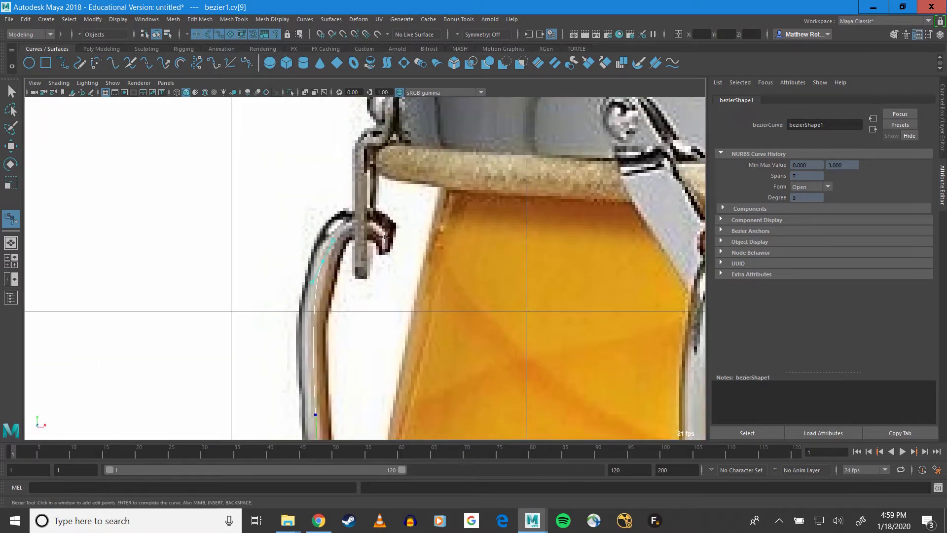
pyautogui.moveTo(388, 239); pyautogui.dragTo(423, 268)
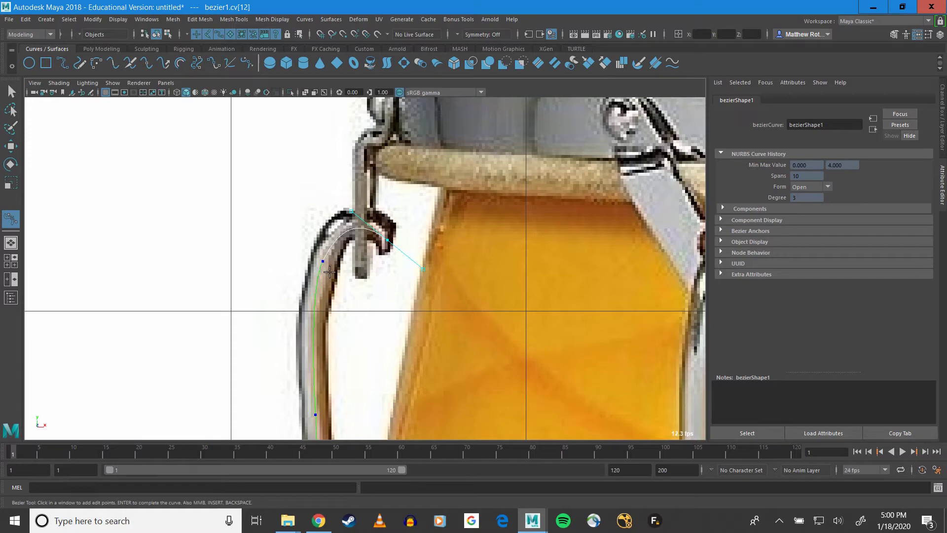
pyautogui.click(323, 262)
pyautogui.moveTo(333, 240); pyautogui.dragTo(336, 220)
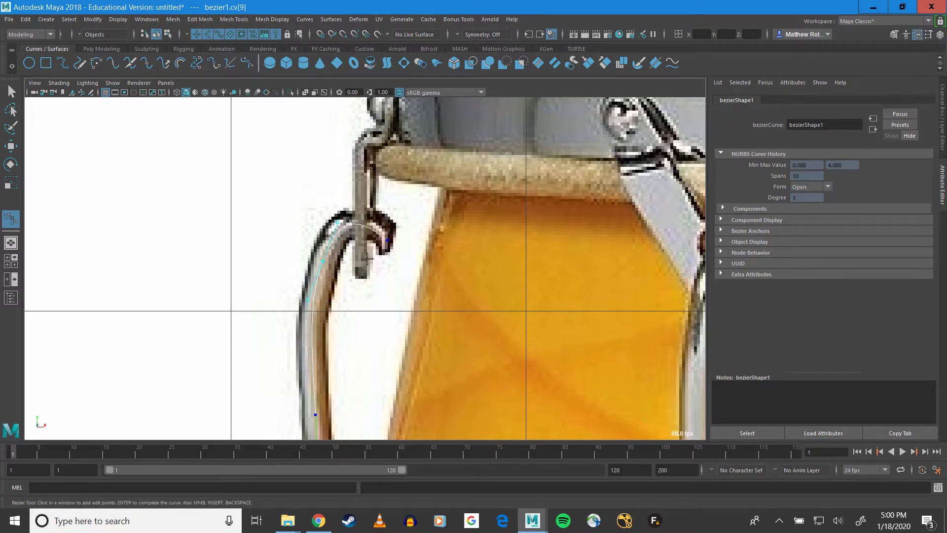
# Open the Outliner and finish the Bezier curve
pyautogui.keyDown('alt'); pyautogui.moveTo(390, 365); pyautogui.dragTo(383, 234, button='middle'); pyautogui.keyUp('alt')
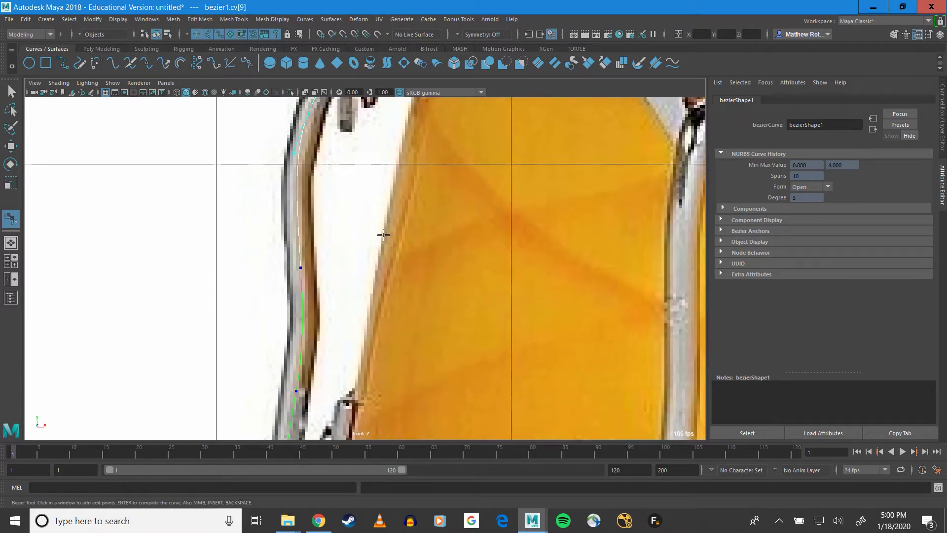
pyautogui.click(11, 297)
pyautogui.click(628, 263)
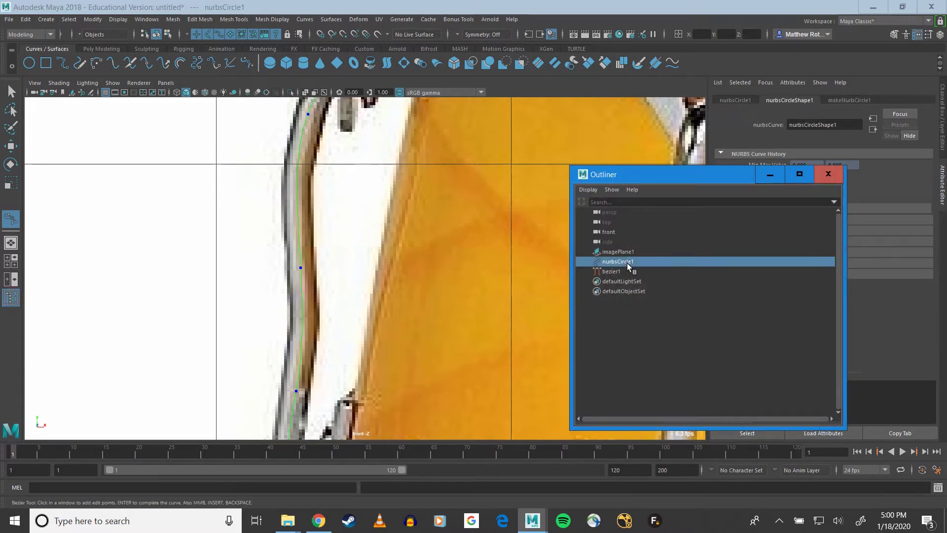
pyautogui.keyDown('ctrl'); pyautogui.click(612, 273); pyautogui.keyUp('ctrl')
pyautogui.click(613, 272)
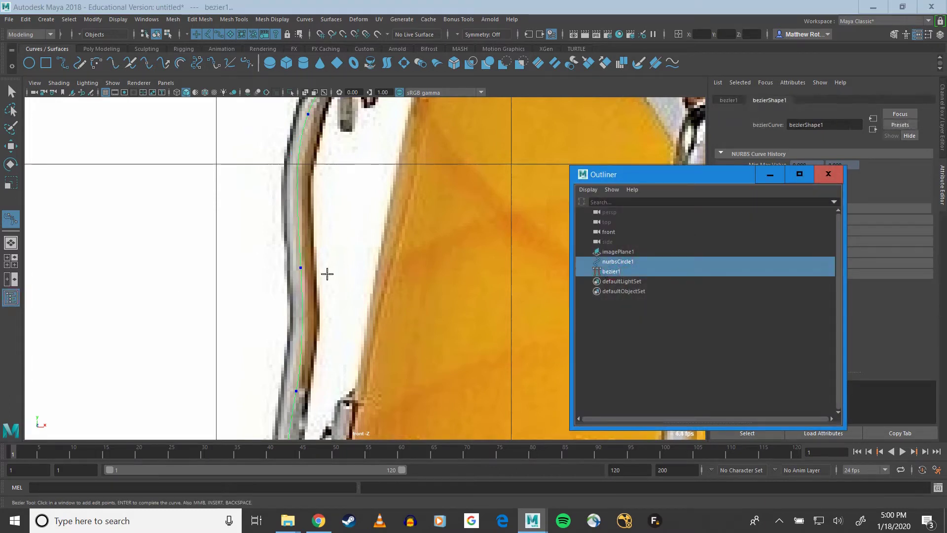
pyautogui.press('q')
# Extrude nurbsCircle1 along bezier1 with the Tube style, At profile, Closest end point pivot, Path direction and NURBS output
pyautogui.click(620, 262)
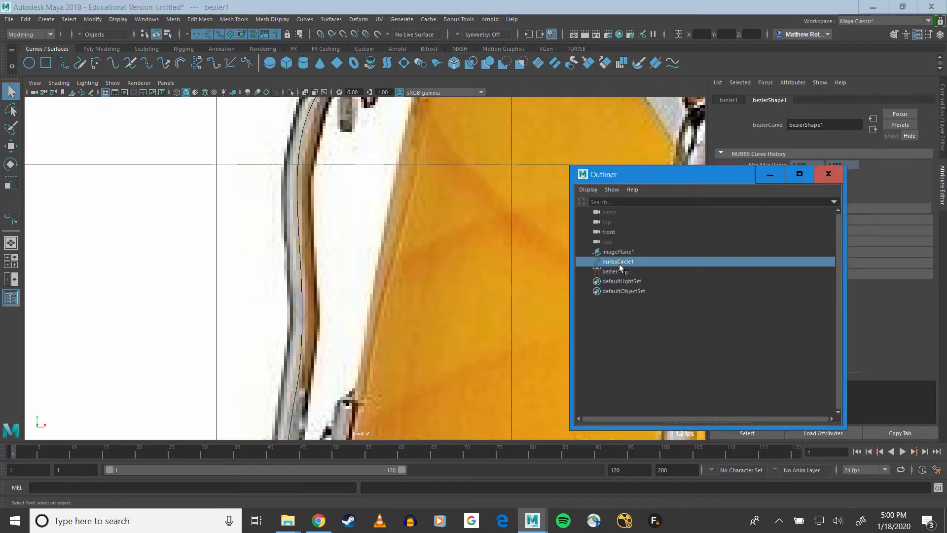
pyautogui.scroll(-5, 350, 279)
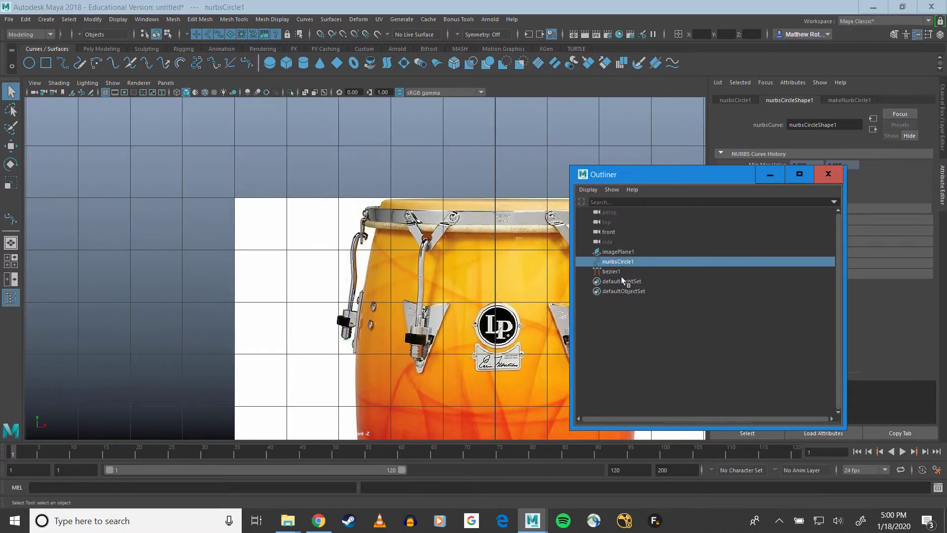
pyautogui.keyDown('ctrl'); pyautogui.click(611, 272); pyautogui.keyUp('ctrl')
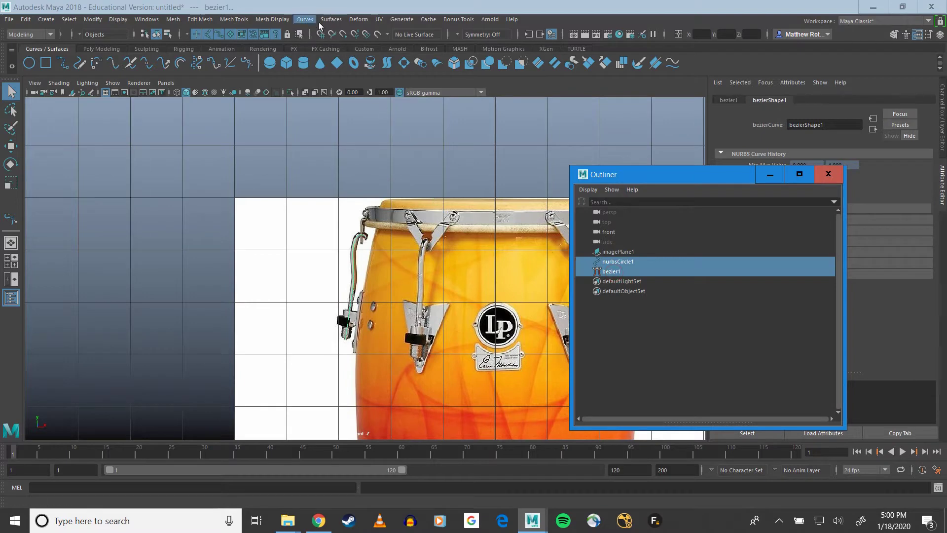
pyautogui.click(301, 20)
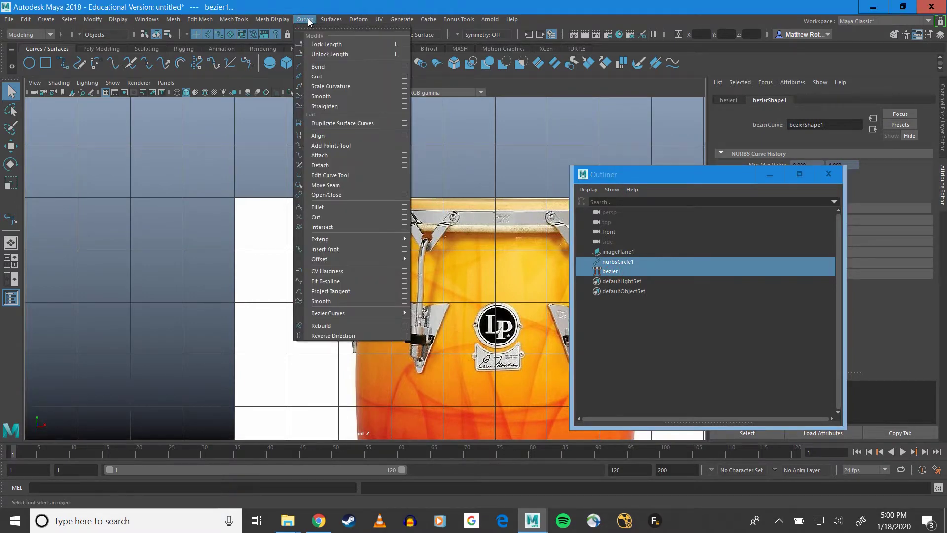
pyautogui.moveTo(323, 21)
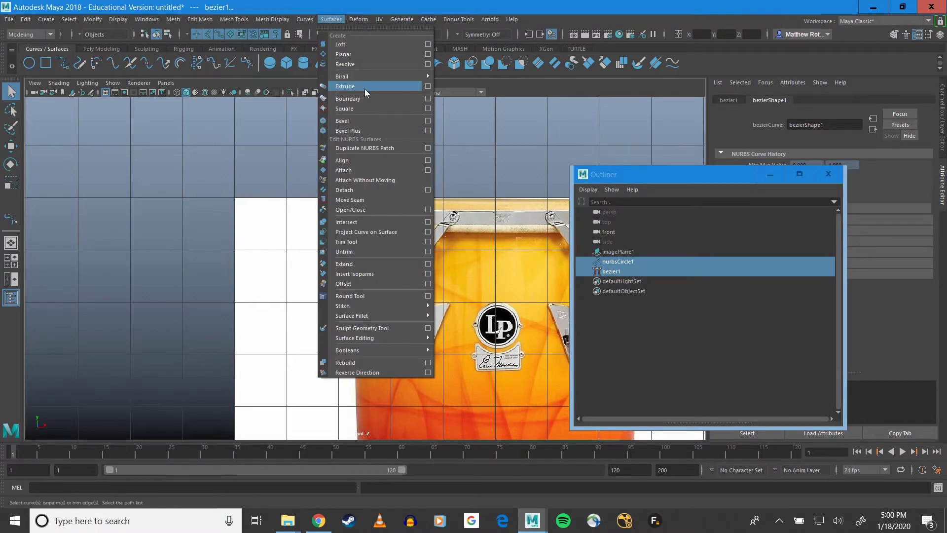
pyautogui.click(426, 86)
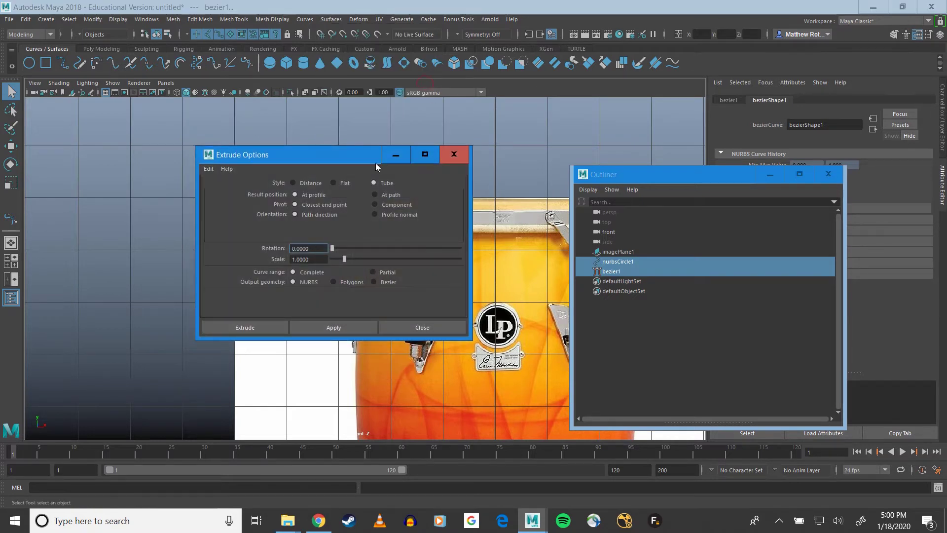
pyautogui.moveTo(363, 156); pyautogui.dragTo(565, 138)
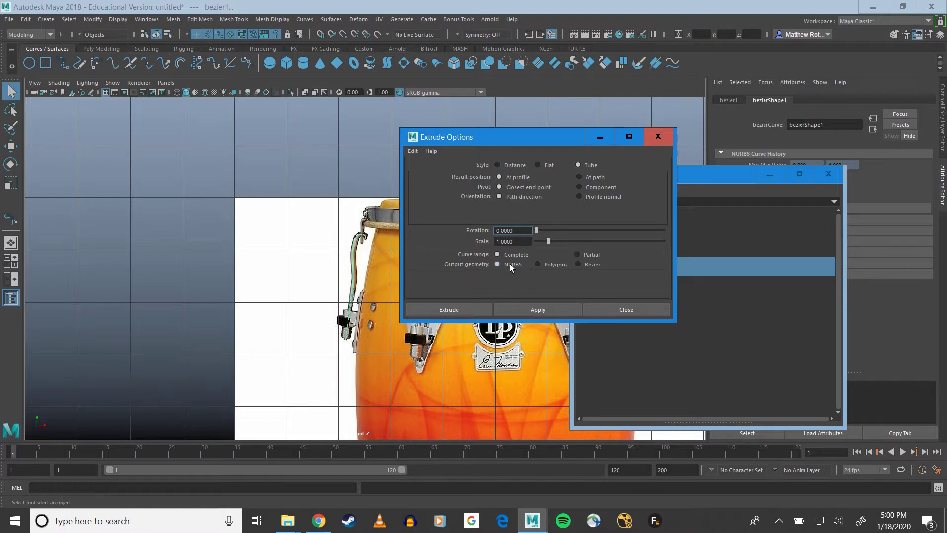
pyautogui.click(459, 309)
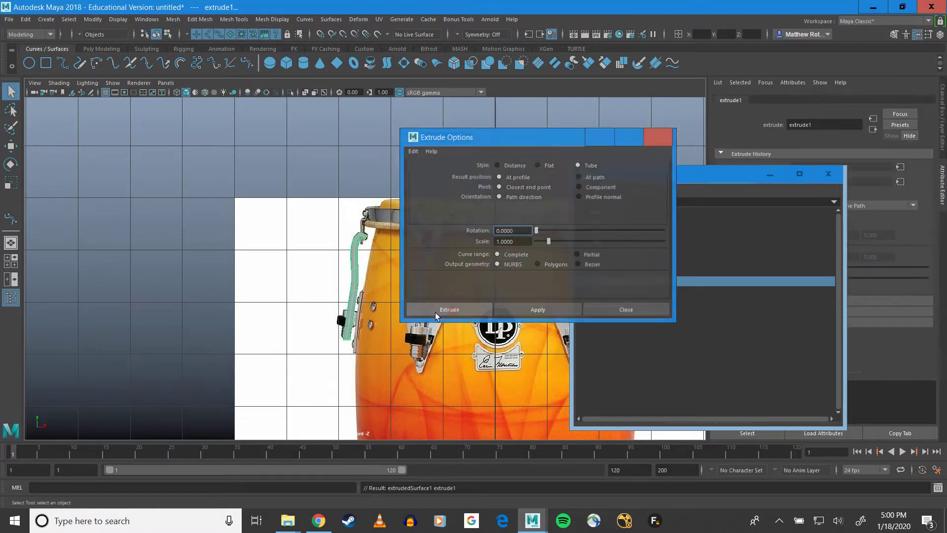
pyautogui.scroll(6, 383, 258)
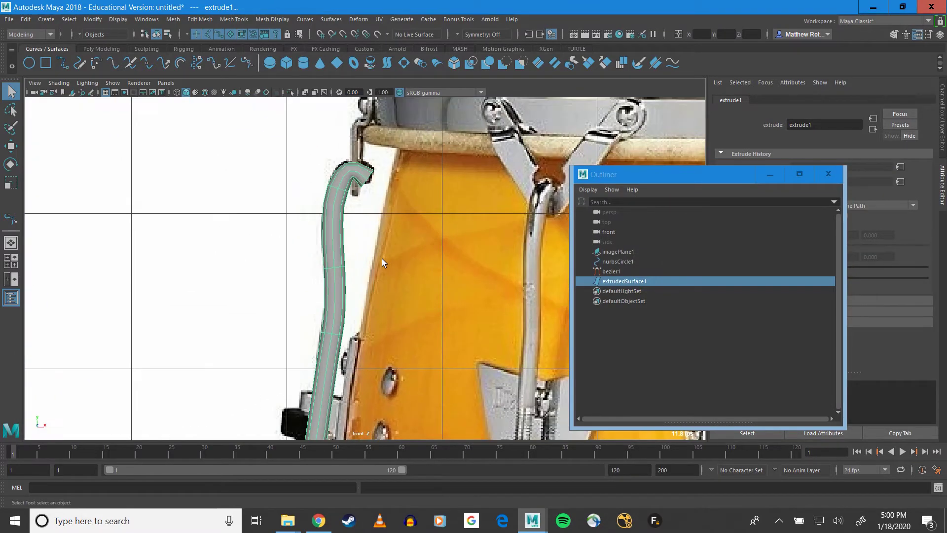
# Scale nurbsCircle1 down so the extruded tube matches the thickness of the tension rod in the reference image
pyautogui.press('4')
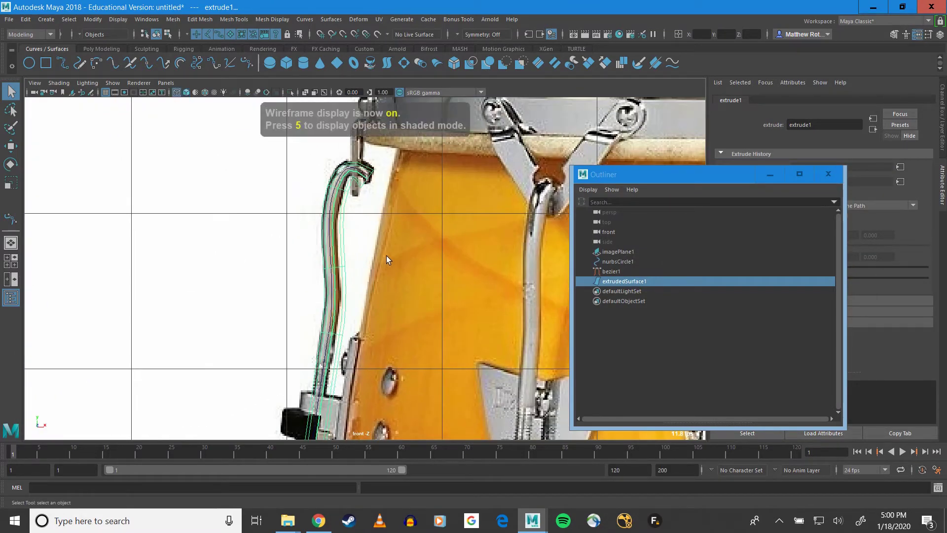
pyautogui.keyDown('alt'); pyautogui.moveTo(386, 255); pyautogui.dragTo(392, 155, button='middle'); pyautogui.keyUp('alt')
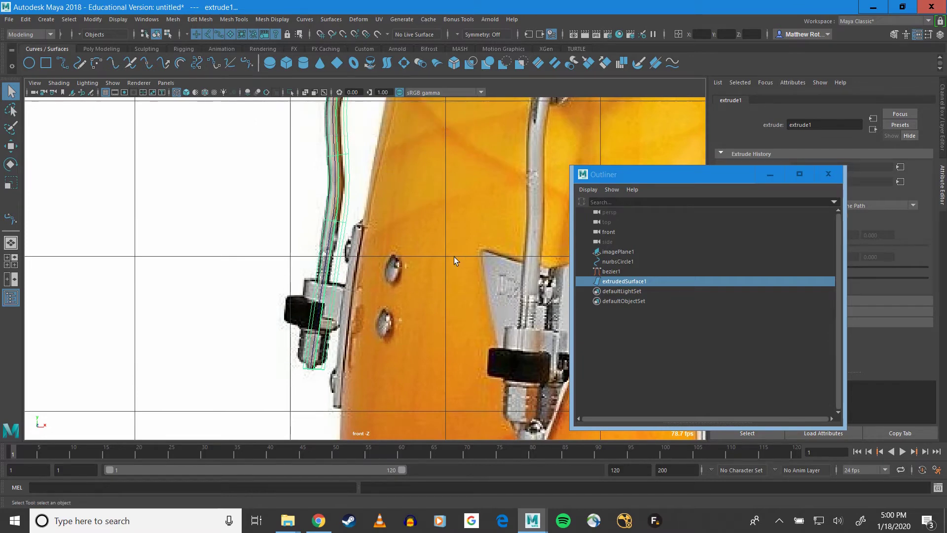
pyautogui.press('space')
pyautogui.press('space')
pyautogui.keyDown('alt'); pyautogui.moveTo(479, 235); pyautogui.dragTo(411, 361); pyautogui.keyUp('alt')
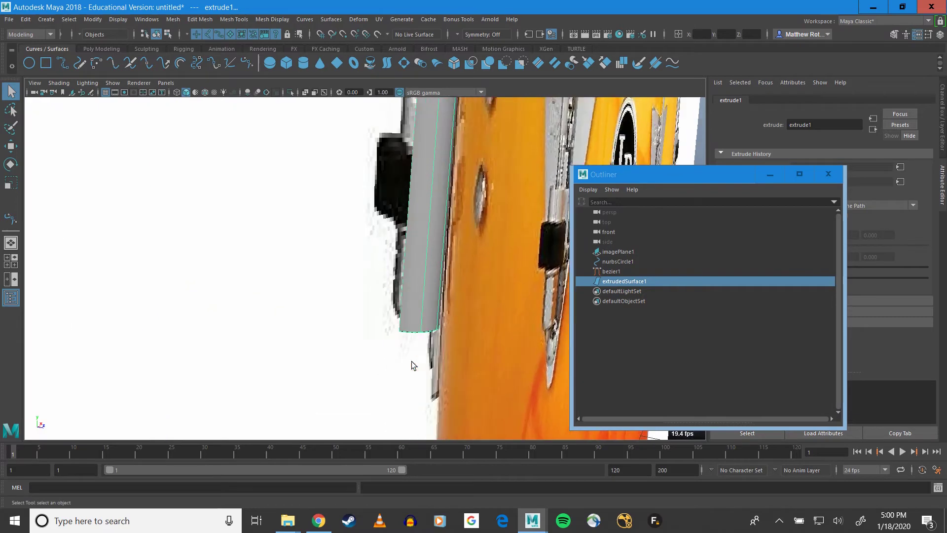
pyautogui.click(617, 261)
pyautogui.keyDown('alt'); pyautogui.moveTo(525, 288); pyautogui.dragTo(436, 300); pyautogui.keyUp('alt')
pyautogui.press('r')
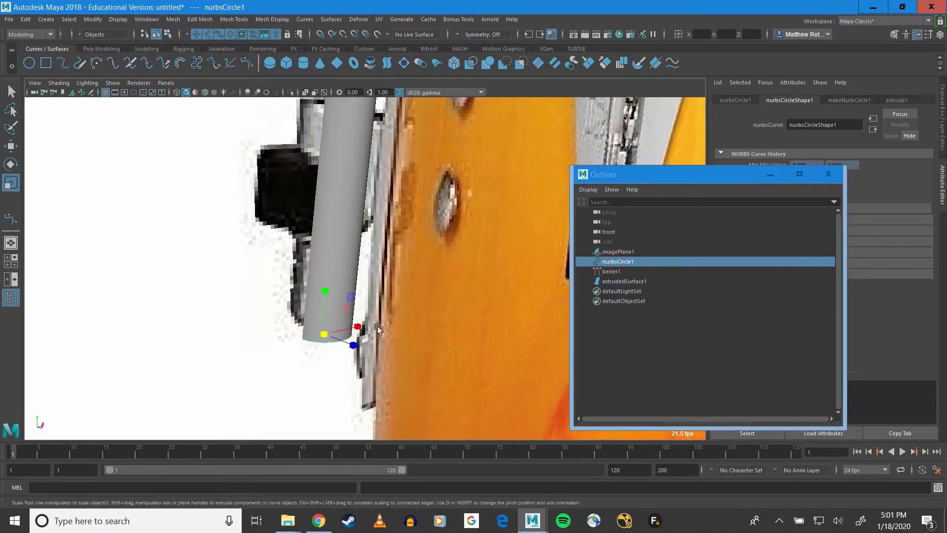
pyautogui.keyDown('alt'); pyautogui.moveTo(366, 334); pyautogui.dragTo(364, 370); pyautogui.keyUp('alt')
pyautogui.keyDown('alt'); pyautogui.moveTo(425, 336); pyautogui.dragTo(406, 207); pyautogui.keyUp('alt')
pyautogui.moveTo(423, 291)
pyautogui.keyDown('alt'); pyautogui.mouseDown()
pyautogui.moveTo(441, 313)
pyautogui.moveTo(412, 258)
pyautogui.moveTo(433, 256)
pyautogui.moveTo(430, 282)
pyautogui.mouseUp(); pyautogui.keyUp('alt')
# Open the NURBS to Polygons conversion options for the extruded tube, reset them, and choose Quads with General tessellation
pyautogui.click(350, 208)
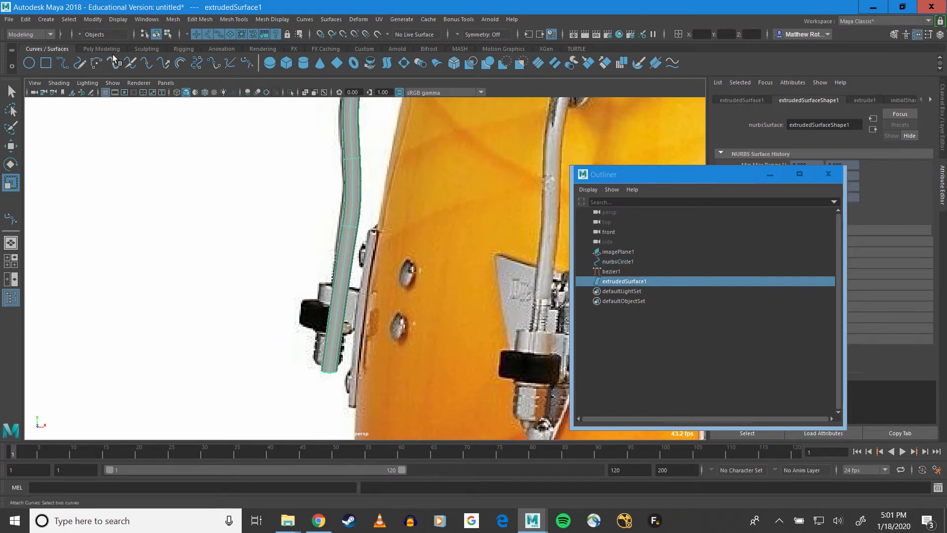
pyautogui.click(91, 20)
pyautogui.moveTo(124, 260)
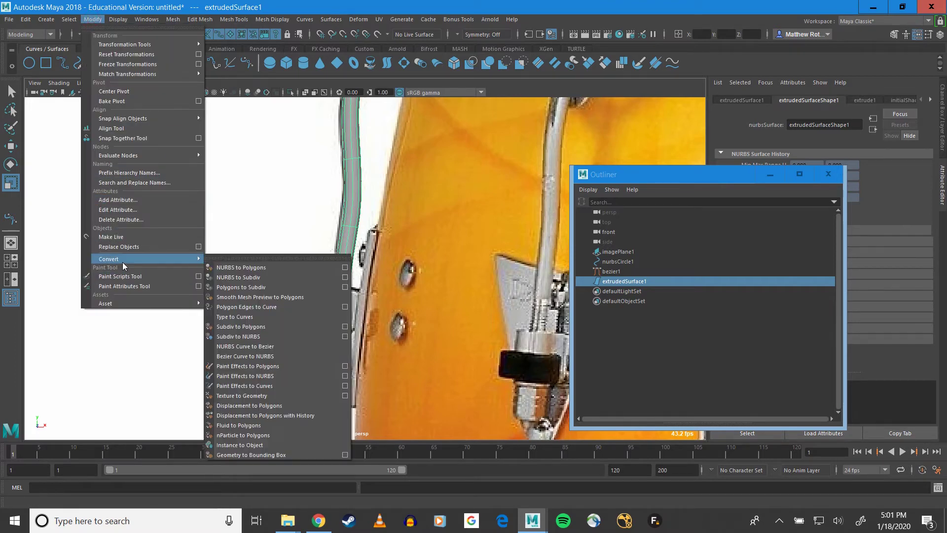
pyautogui.click(345, 267)
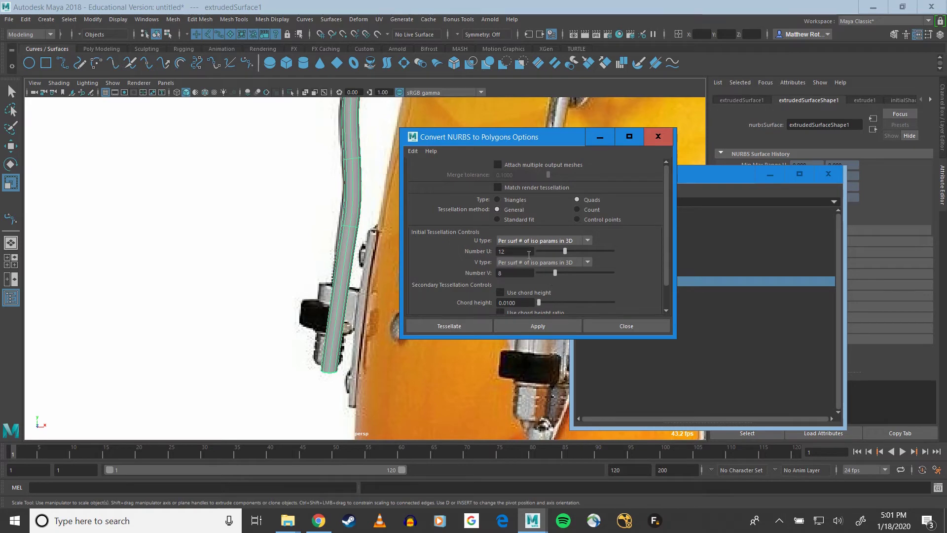
pyautogui.click(412, 151)
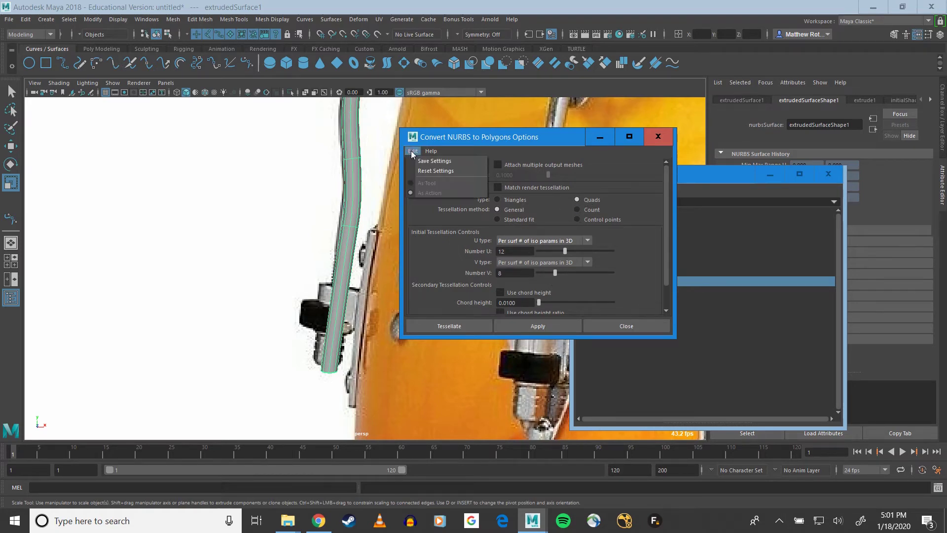
pyautogui.click(434, 170)
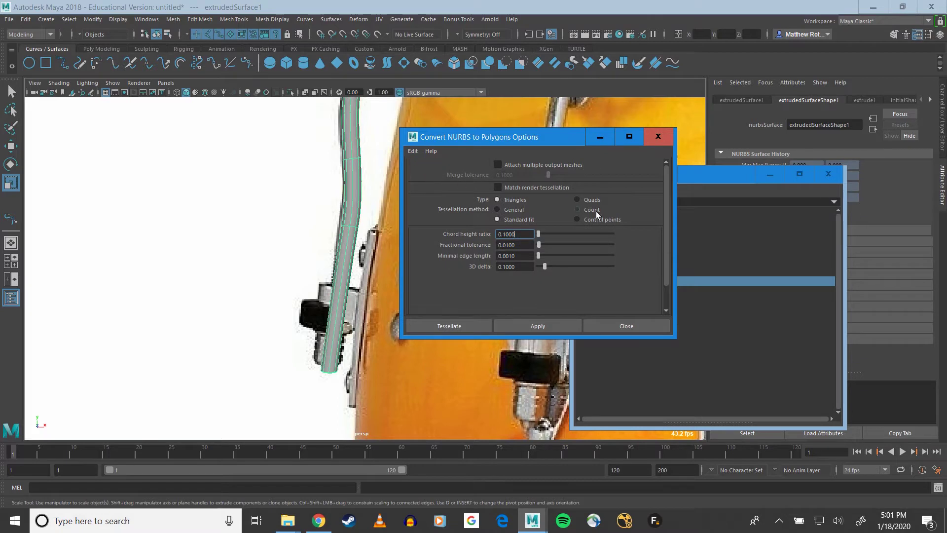
pyautogui.click(578, 197)
pyautogui.click(497, 209)
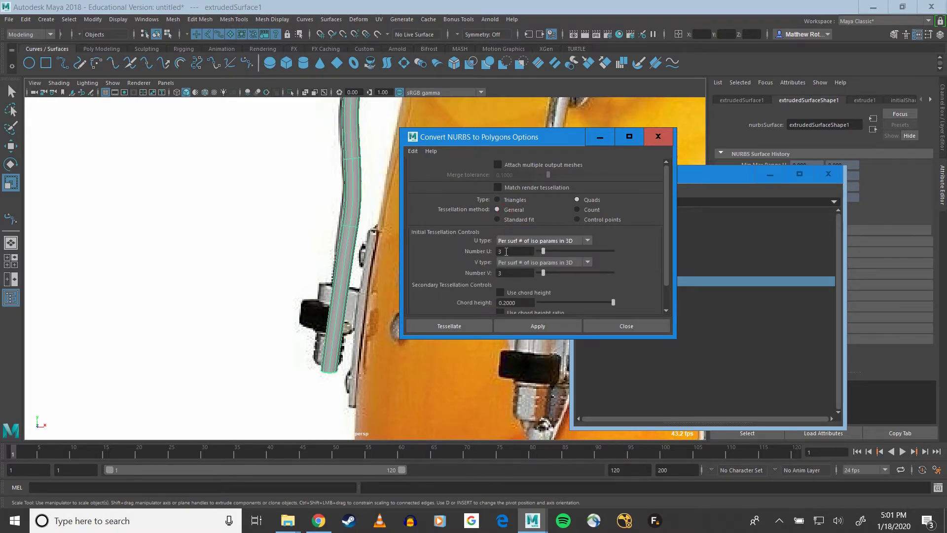
# Convert the tube to polygons with Number U 12 and Number V 8, and minimize the conversion options
pyautogui.moveTo(510, 251); pyautogui.dragTo(459, 251)
pyautogui.write('12')
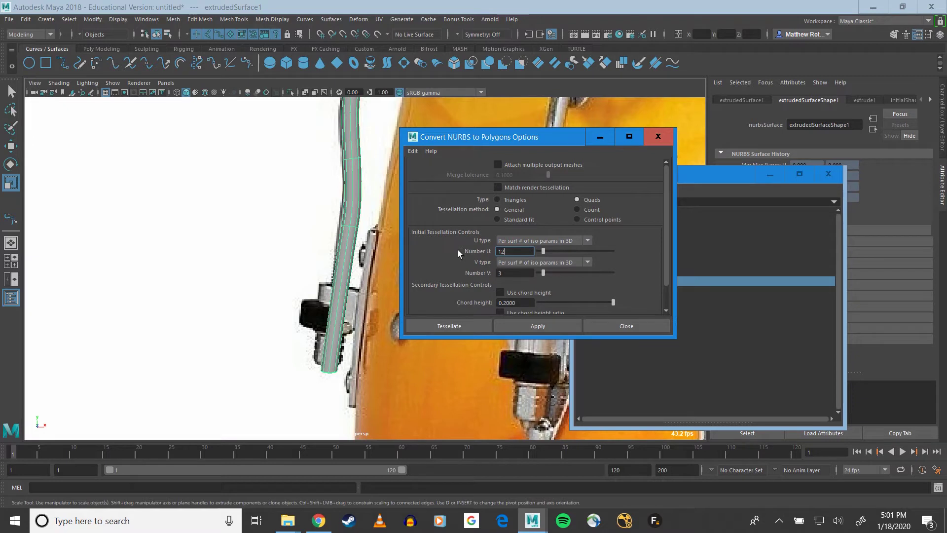
pyautogui.click(511, 270)
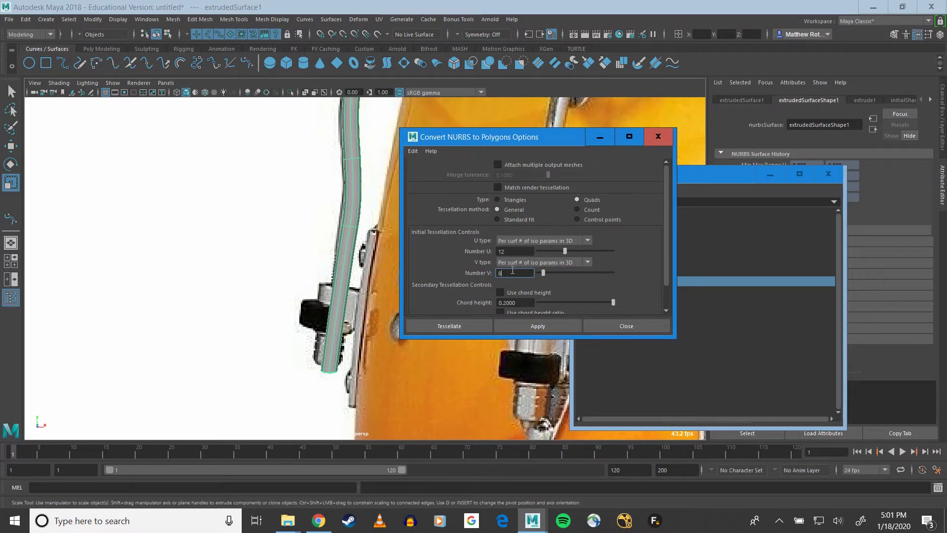
pyautogui.click(517, 252)
pyautogui.click(502, 325)
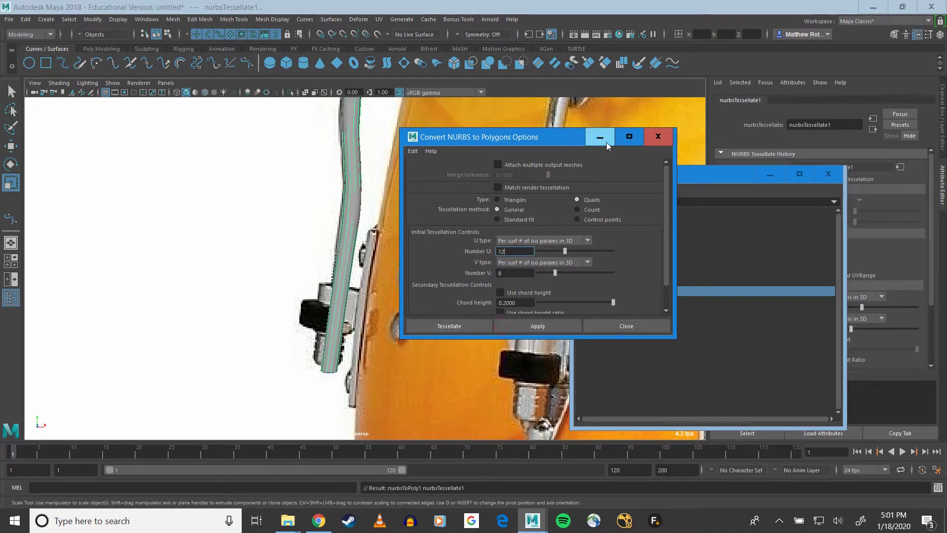
pyautogui.click(606, 142)
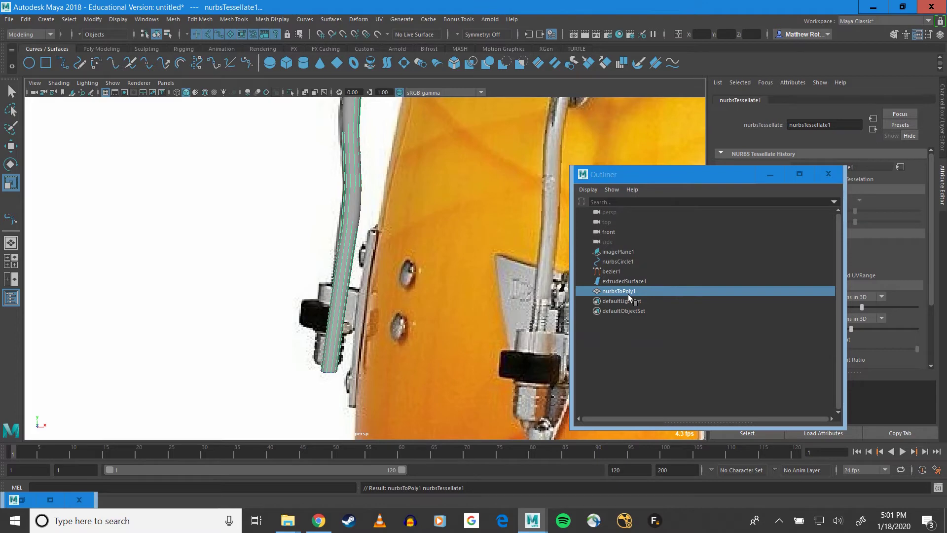
# Hide extrudedSurface1 and move the Outliner clear of the attribute settings
pyautogui.click(617, 280)
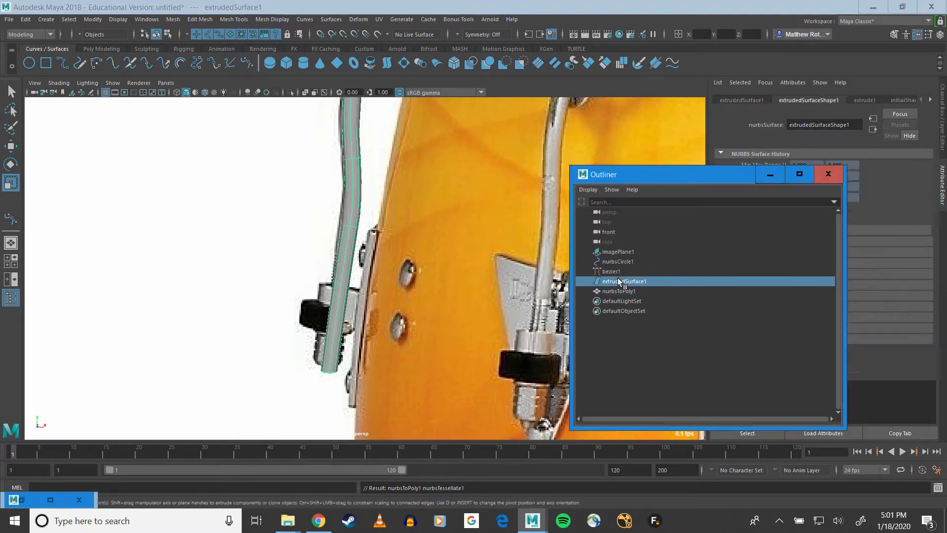
pyautogui.hotkey('ctrl', 'h')
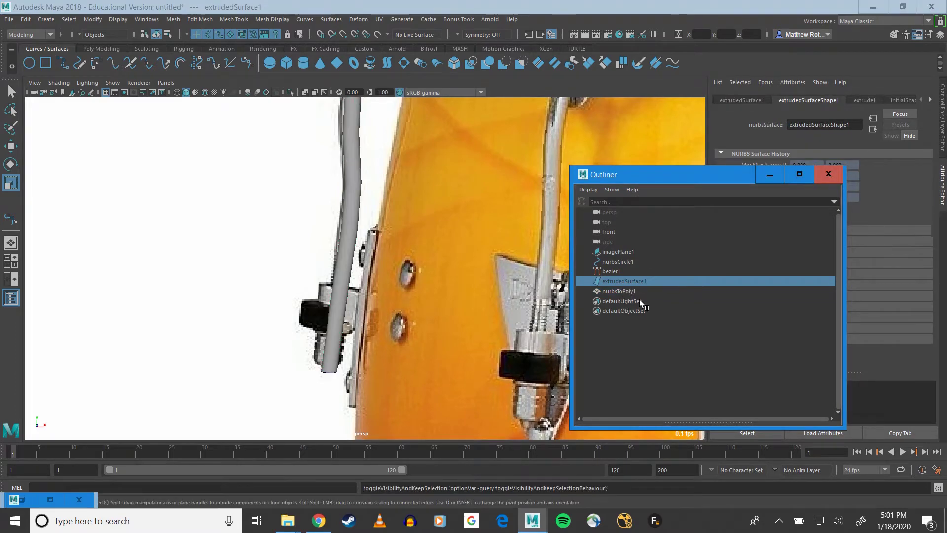
pyautogui.scroll(-2, 375, 296)
pyautogui.keyDown('alt'); pyautogui.moveTo(374, 296); pyautogui.dragTo(360, 354, button='middle'); pyautogui.keyUp('alt')
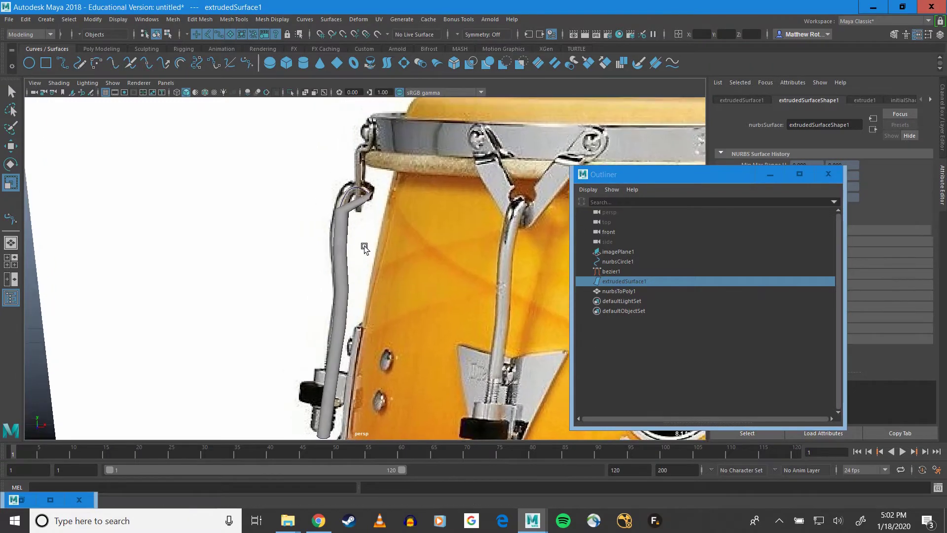
pyautogui.moveTo(632, 177); pyautogui.dragTo(454, 270)
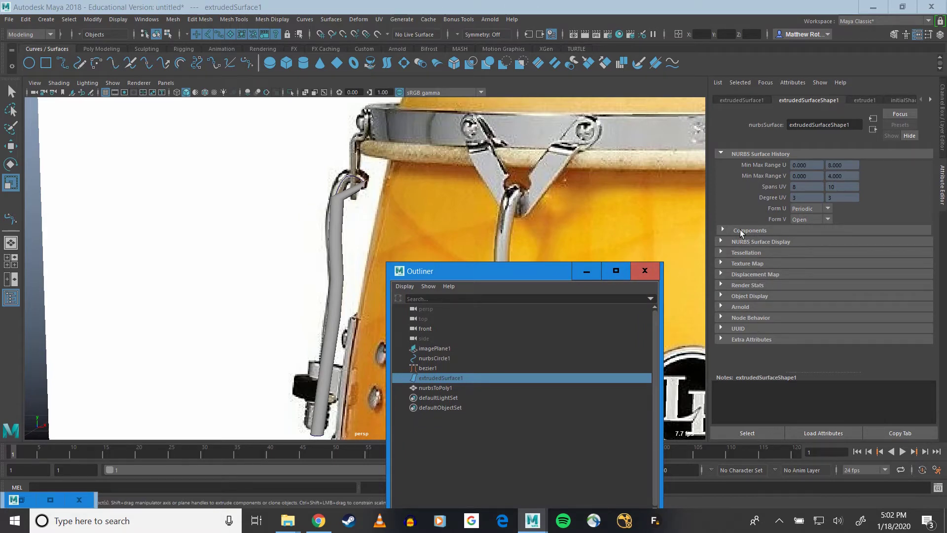
pyautogui.hotkey('ctrl', 'h')
# Set the V Number of nurbsToPoly1's tessellation to 50 so the polygon rod follows the bends smoothly
pyautogui.click(435, 388)
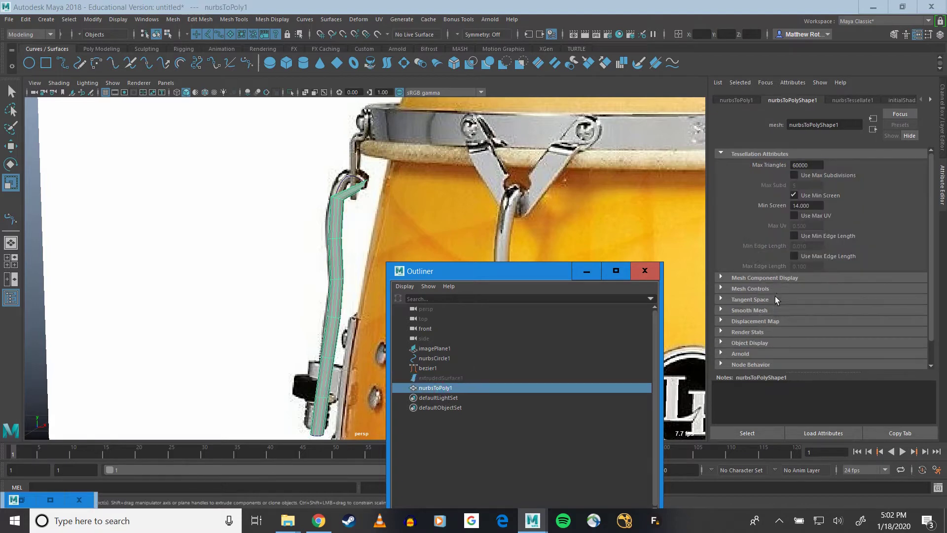
pyautogui.click(737, 101)
pyautogui.click(772, 97)
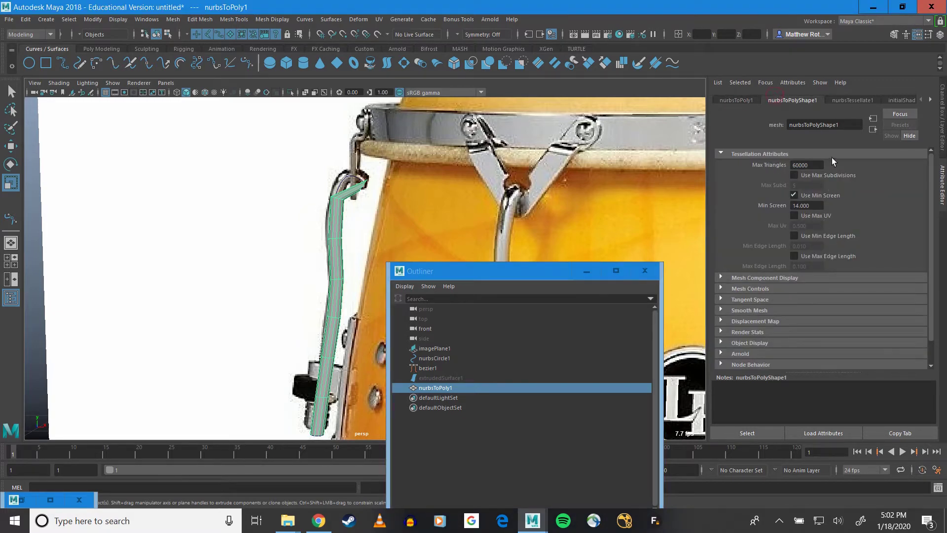
pyautogui.click(845, 100)
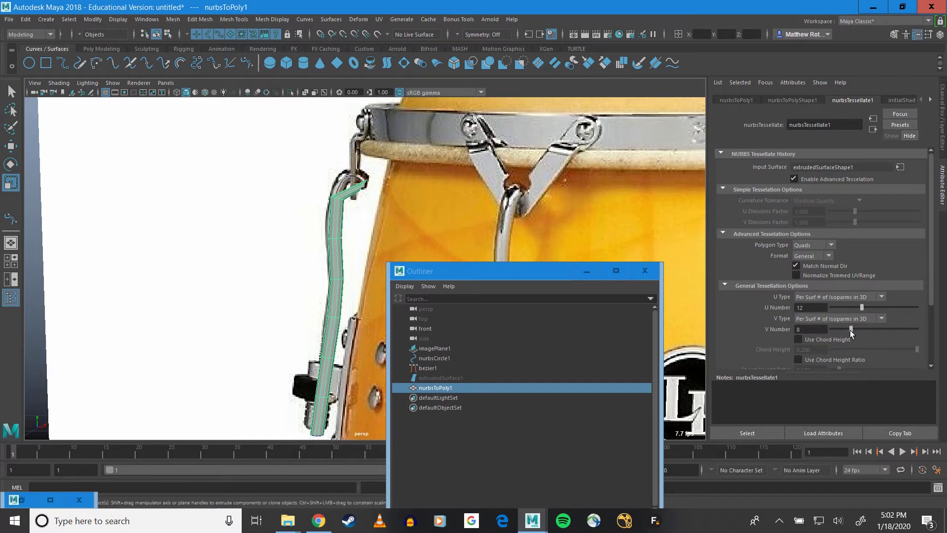
pyautogui.moveTo(852, 331); pyautogui.dragTo(921, 335)
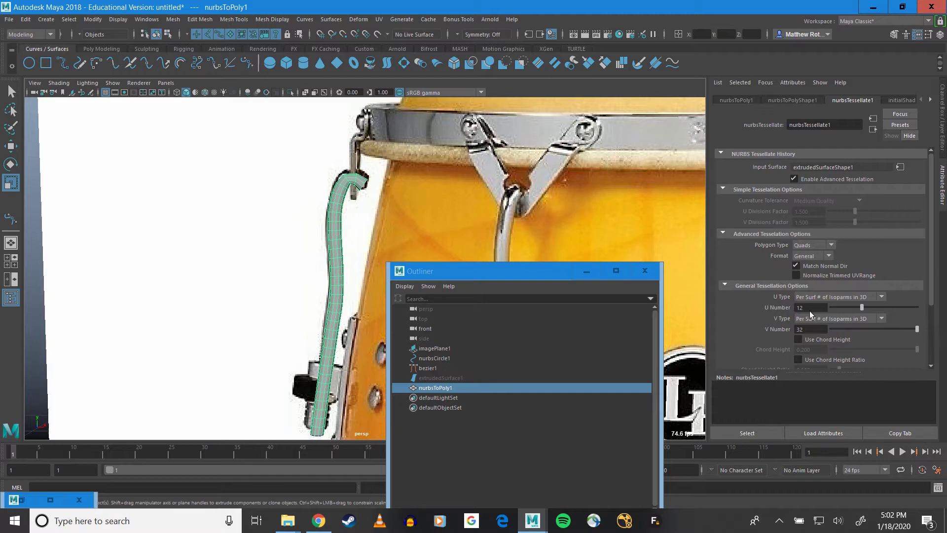
pyautogui.keyDown('alt'); pyautogui.moveTo(339, 268); pyautogui.dragTo(369, 196, button='middle'); pyautogui.keyUp('alt')
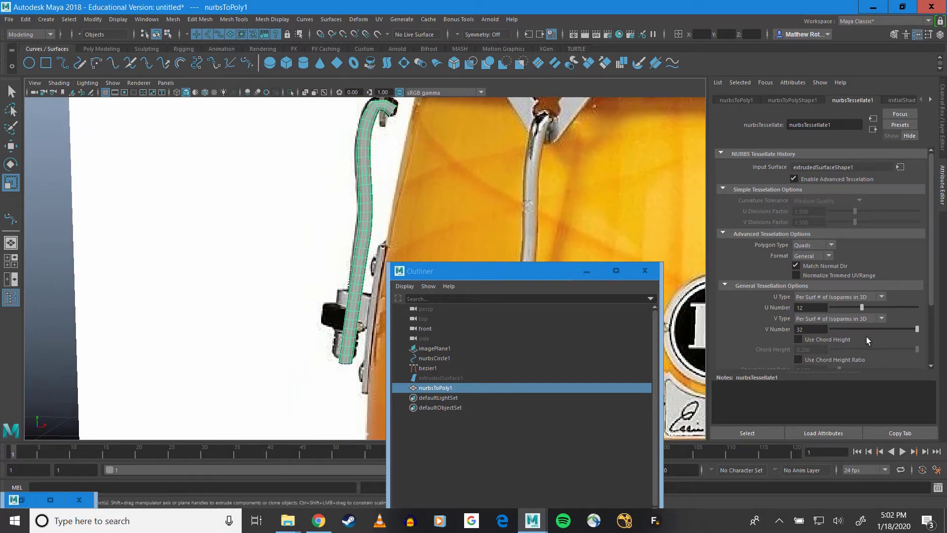
pyautogui.keyDown('alt'); pyautogui.moveTo(395, 127); pyautogui.dragTo(390, 137, button='middle'); pyautogui.keyUp('alt')
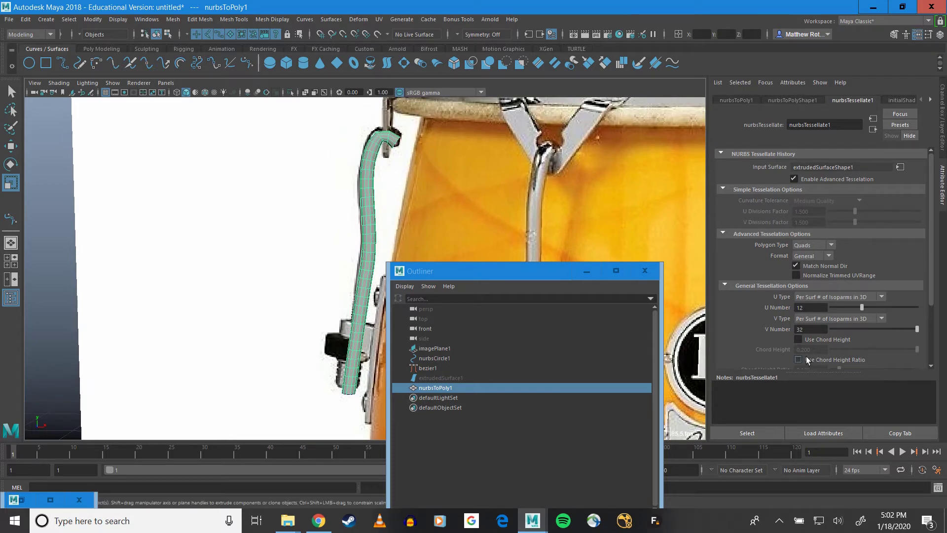
pyautogui.doubleClick(804, 331)
pyautogui.write('50')
pyautogui.press('Return')
pyautogui.keyDown('alt'); pyautogui.moveTo(343, 331); pyautogui.dragTo(332, 299, button='middle'); pyautogui.keyUp('alt')
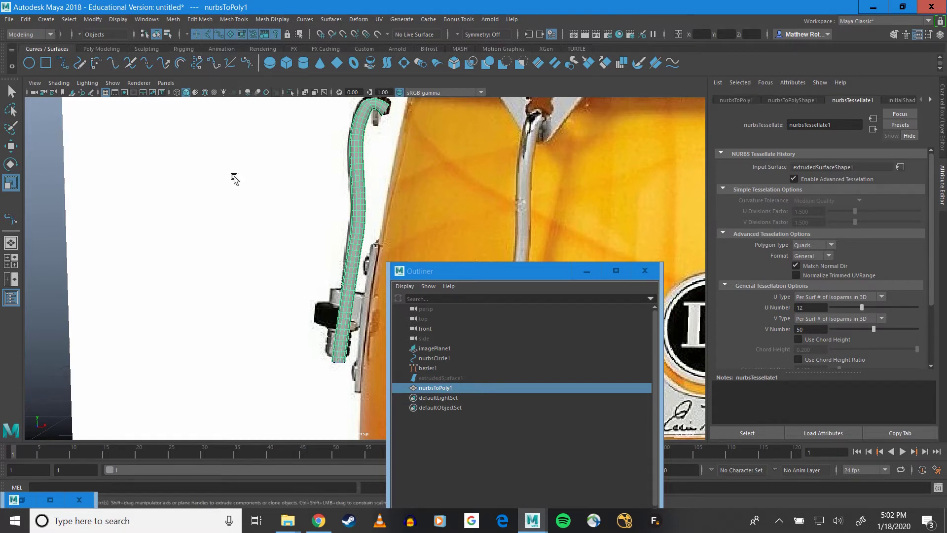
# Delete the construction history of nurbsToPoly1 and close the Outliner
pyautogui.click(25, 19)
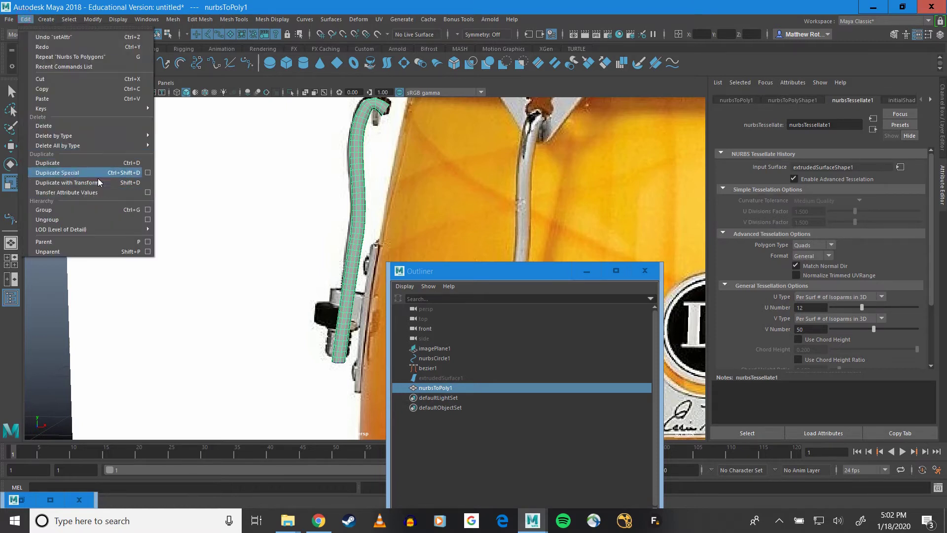
pyautogui.moveTo(94, 131)
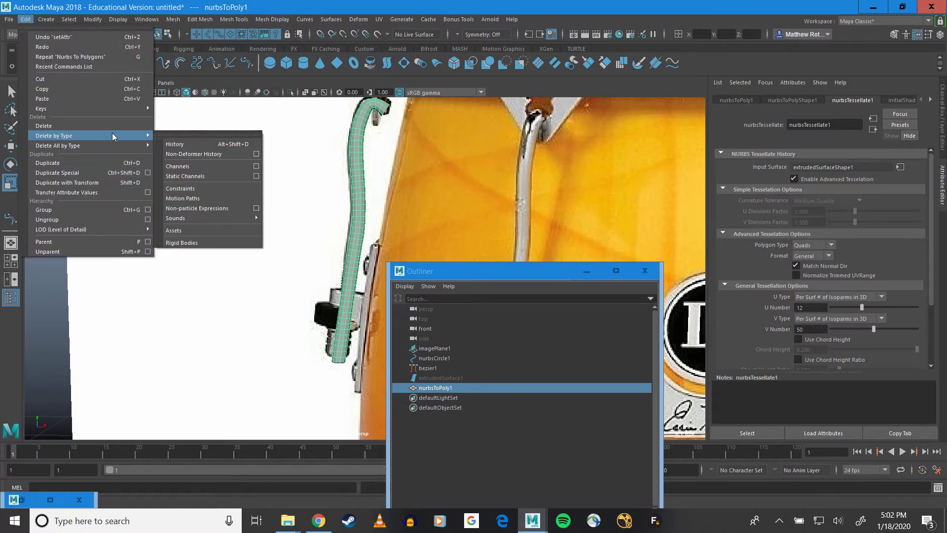
pyautogui.click(200, 143)
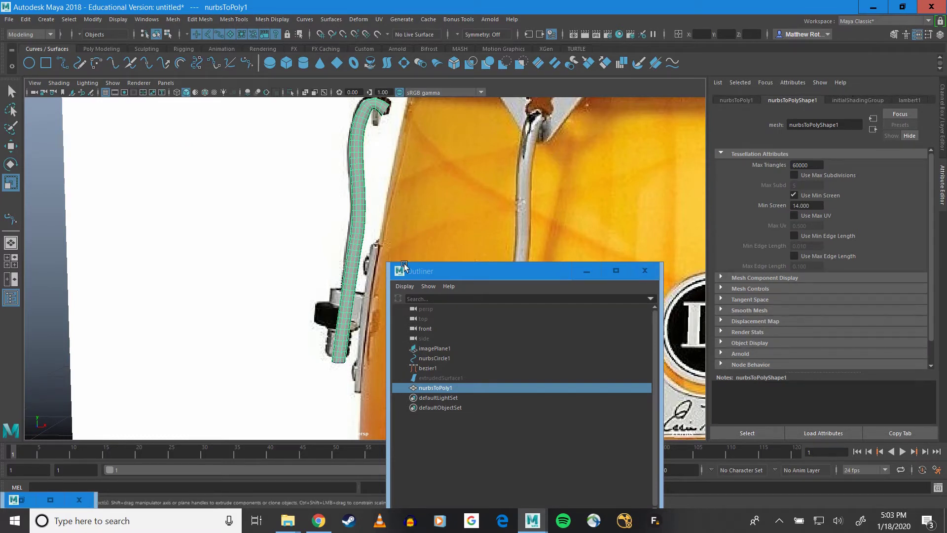
pyautogui.click(643, 277)
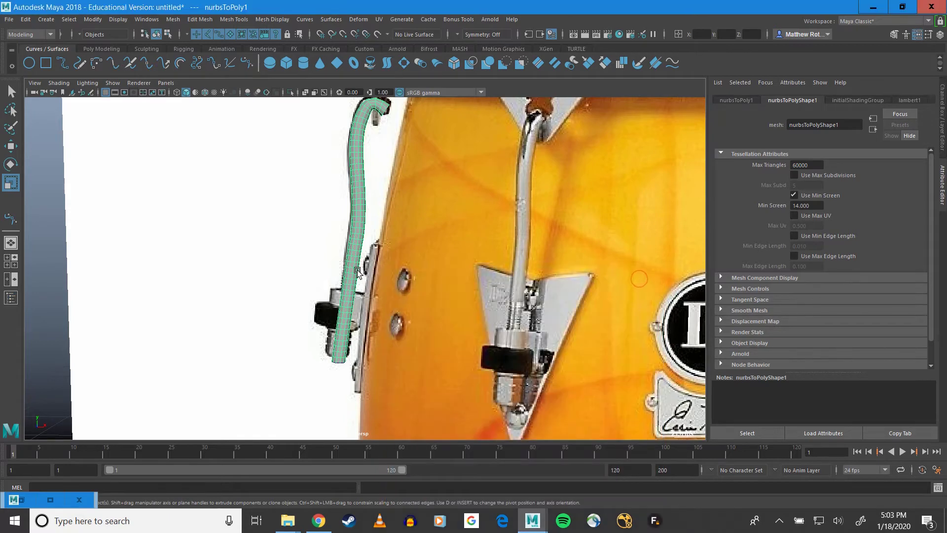
# Extrude the open border edge at the rod's hook tip and scale it inward to start capping the end
pyautogui.keyDown('alt'); pyautogui.moveTo(354, 271); pyautogui.dragTo(355, 160); pyautogui.keyUp('alt')
pyautogui.keyDown('alt'); pyautogui.moveTo(355, 161); pyautogui.dragTo(469, 321, button='right'); pyautogui.keyUp('alt')
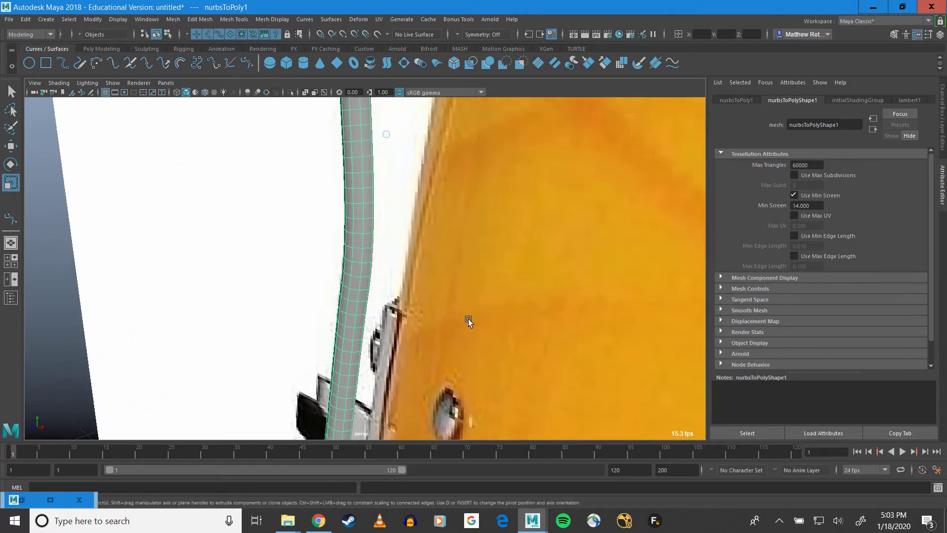
pyautogui.keyDown('alt'); pyautogui.moveTo(387, 133); pyautogui.dragTo(492, 414, button='middle'); pyautogui.keyUp('alt')
pyautogui.keyDown('alt'); pyautogui.moveTo(449, 208); pyautogui.dragTo(466, 229, button='right'); pyautogui.keyUp('alt')
pyautogui.keyDown('alt'); pyautogui.moveTo(466, 229); pyautogui.dragTo(444, 215); pyautogui.keyUp('alt')
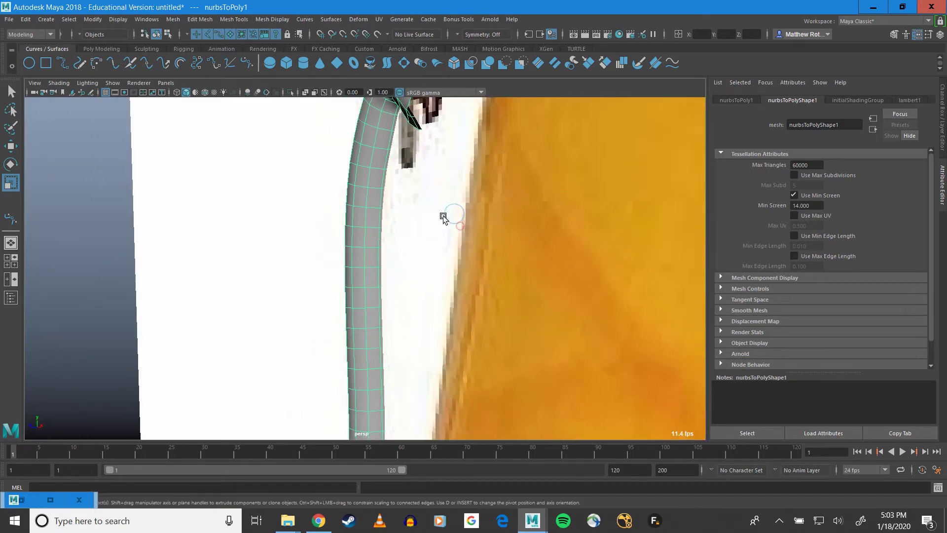
pyautogui.keyDown('alt'); pyautogui.moveTo(420, 145); pyautogui.dragTo(413, 192, button='middle'); pyautogui.keyUp('alt')
pyautogui.moveTo(409, 178); pyautogui.dragTo(409, 154, button='right')
pyautogui.click(409, 184)
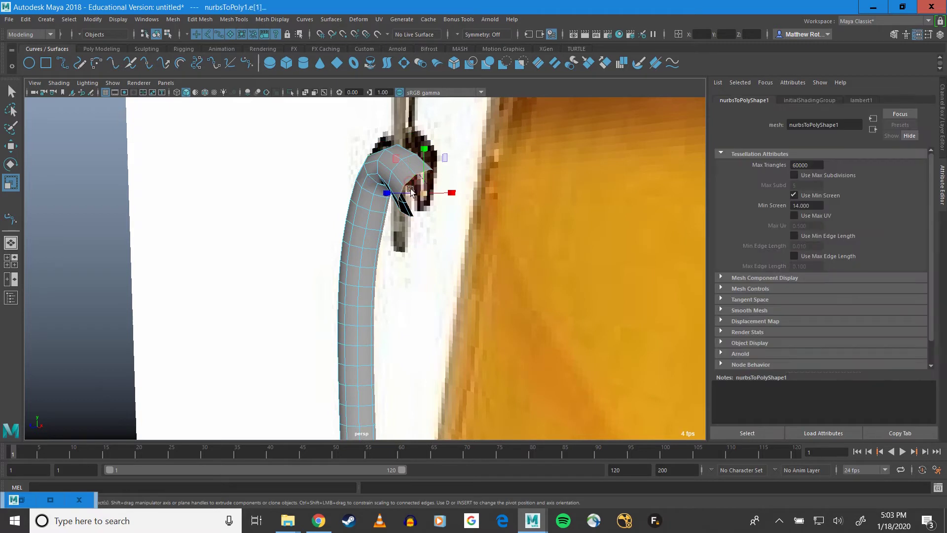
pyautogui.click(103, 48)
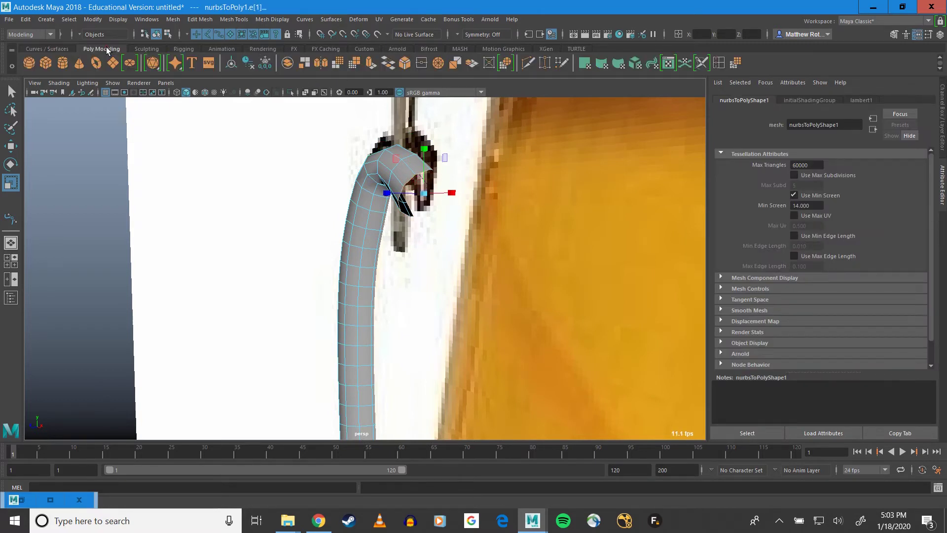
pyautogui.click(370, 66)
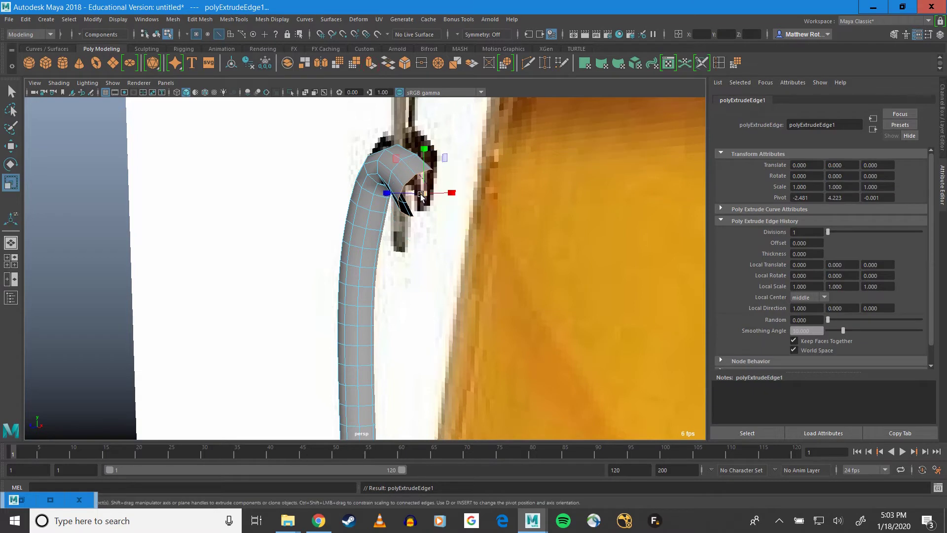
pyautogui.moveTo(422, 195); pyautogui.dragTo(414, 197)
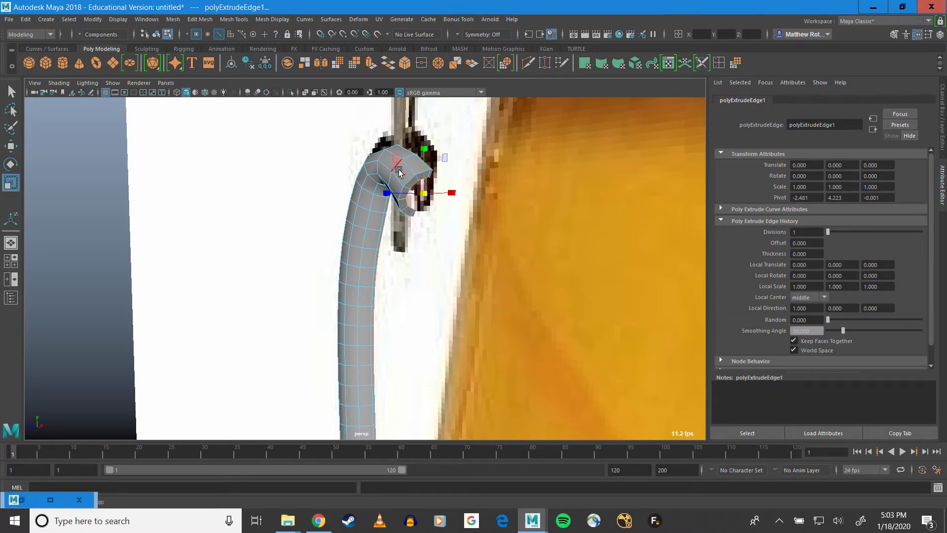
# Merge the scaled-in edge ring at the rod's hook tip to its center and return the rod to object mode
pyautogui.click(200, 19)
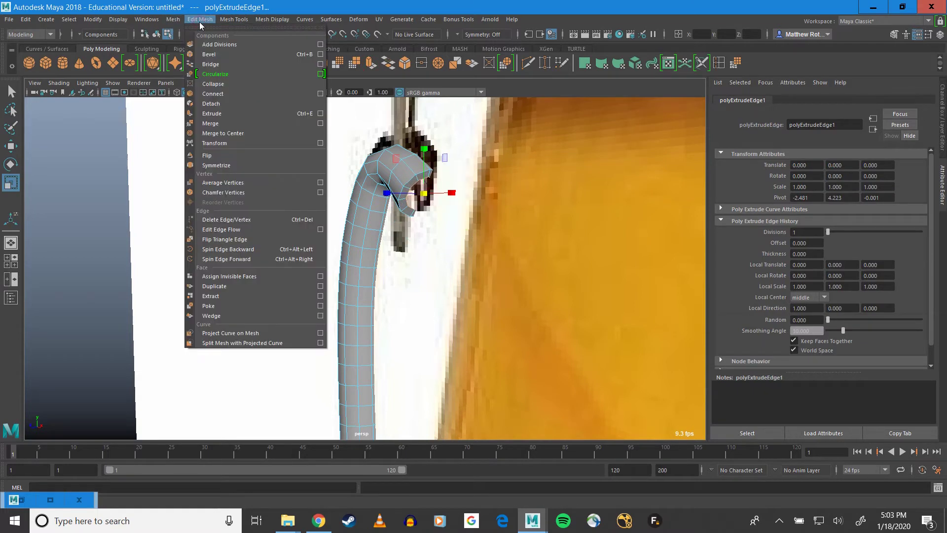
pyautogui.click(215, 134)
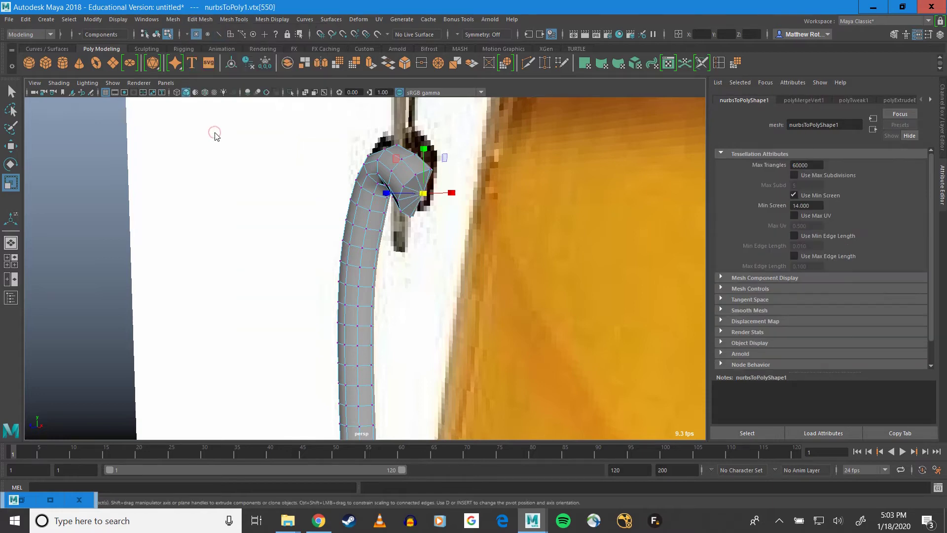
pyautogui.keyDown('alt'); pyautogui.moveTo(364, 345); pyautogui.dragTo(369, 128, button='middle'); pyautogui.keyUp('alt')
pyautogui.keyDown('alt'); pyautogui.moveTo(346, 392); pyautogui.dragTo(356, 166, button='middle'); pyautogui.keyUp('alt')
pyautogui.keyDown('alt'); pyautogui.moveTo(336, 356); pyautogui.dragTo(342, 139, button='middle'); pyautogui.keyUp('alt')
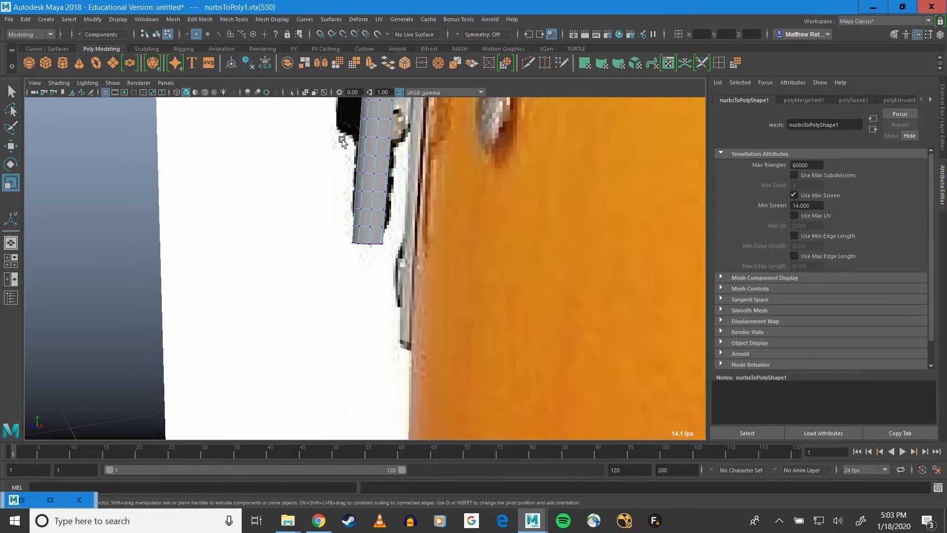
pyautogui.keyDown('alt'); pyautogui.moveTo(356, 242); pyautogui.dragTo(444, 222); pyautogui.keyUp('alt')
pyautogui.moveTo(330, 245)
pyautogui.mouseDown(button='right')
pyautogui.moveTo(325, 220)
pyautogui.moveTo(330, 240)
pyautogui.mouseUp(button='right')
pyautogui.rightClick(340, 218)
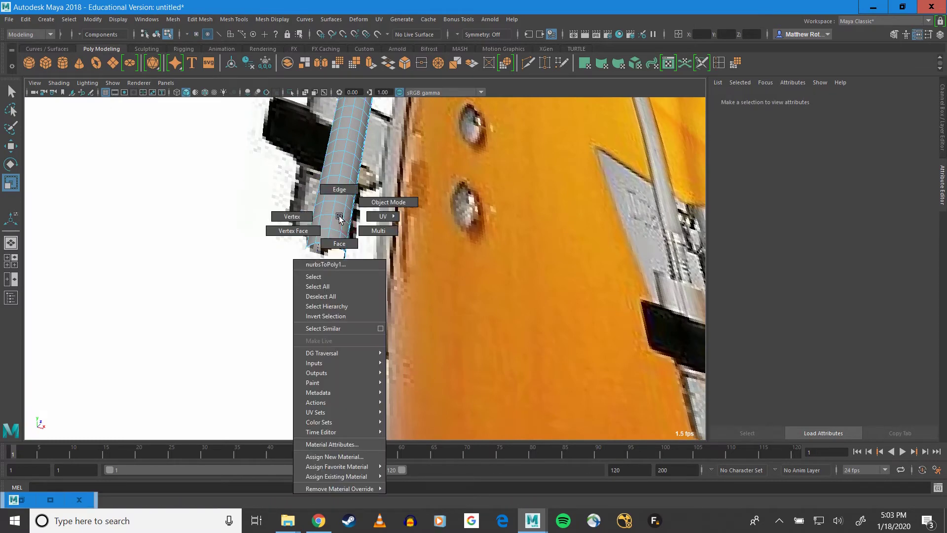
pyautogui.click(389, 201)
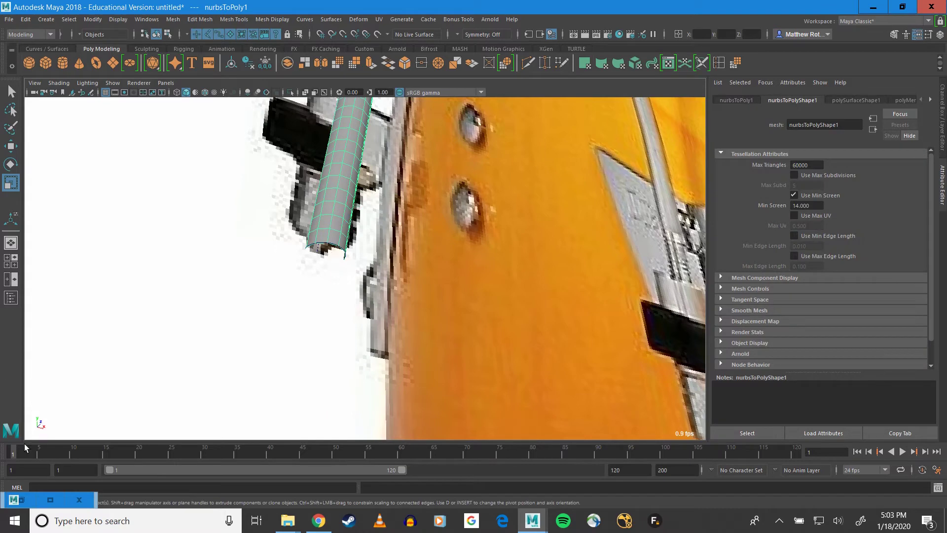
# Open the Outliner and group the hidden extruded surface with nurbsCircle1 and bezier1, keeping them hidden
pyautogui.click(54, 501)
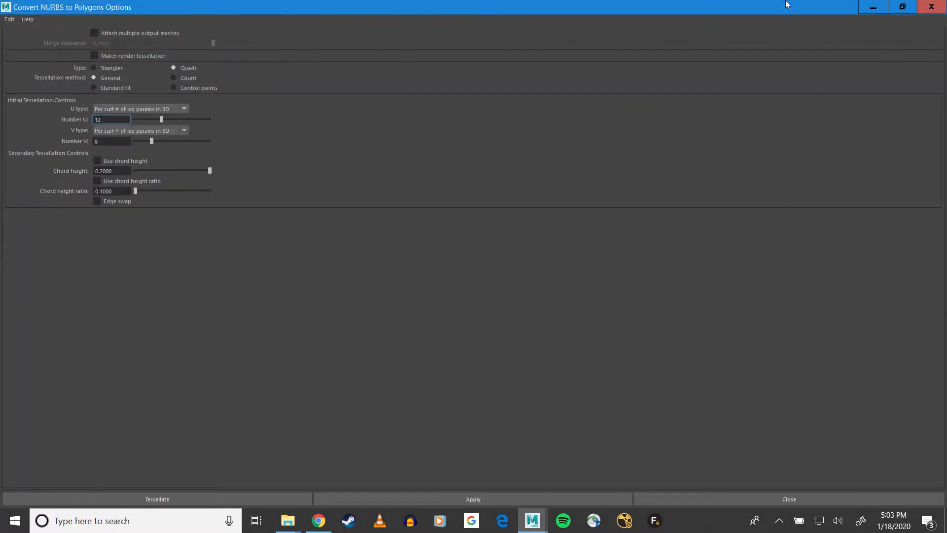
pyautogui.click(873, 7)
pyautogui.click(11, 298)
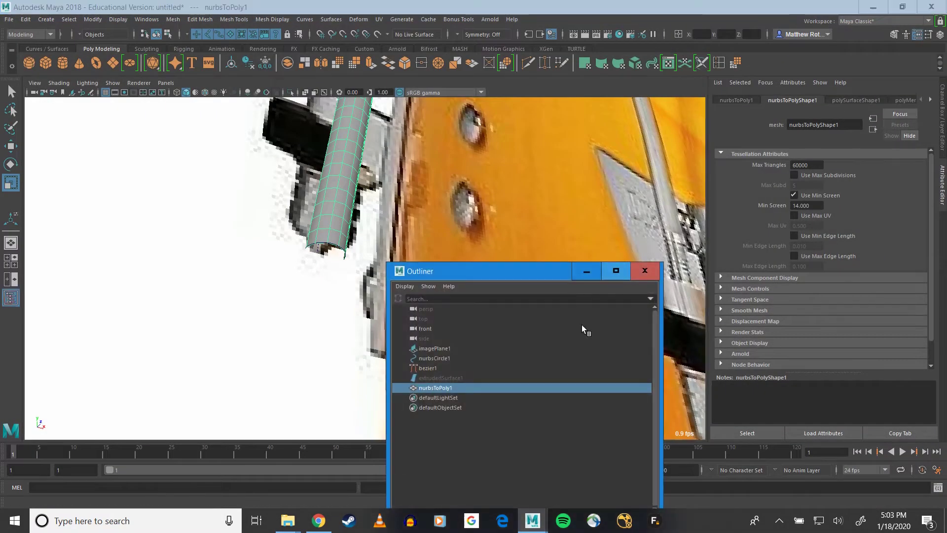
pyautogui.moveTo(428, 368)
pyautogui.mouseDown()
pyautogui.moveTo(444, 378)
pyautogui.moveTo(435, 360)
pyautogui.mouseUp()
pyautogui.press('h')
pyautogui.hotkey('ctrl', 'g')
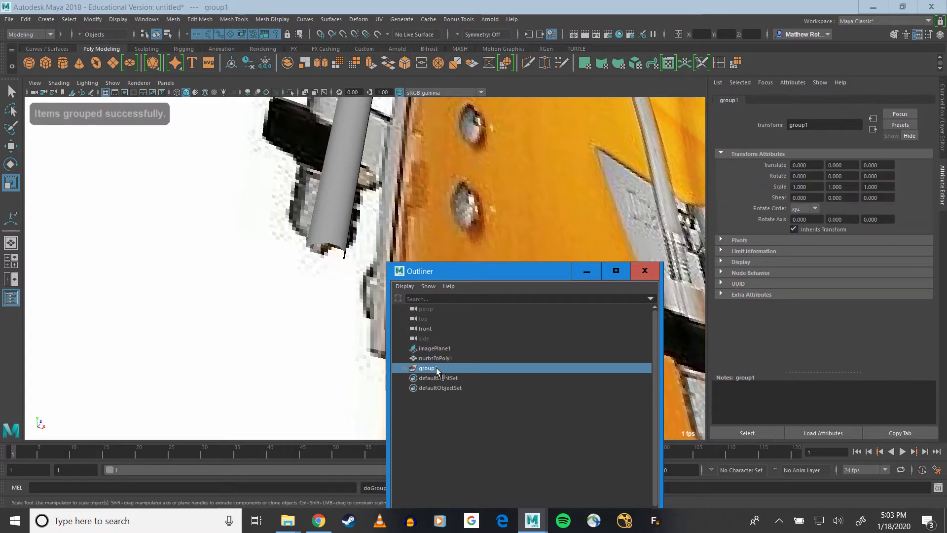
# Rename the new group of NURBS construction objects to Nurbs_utilities
pyautogui.doubleClick(436, 368)
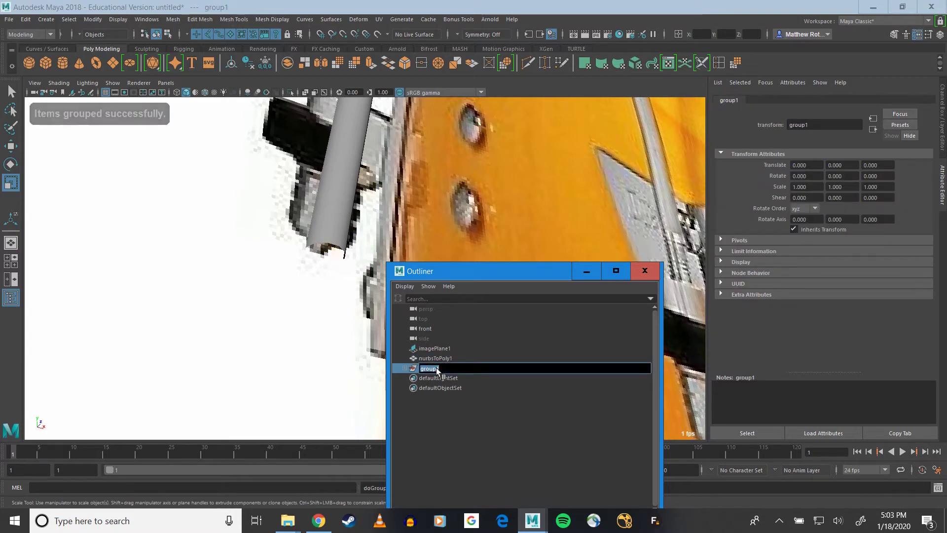
pyautogui.write('Nurbs_Utilities')
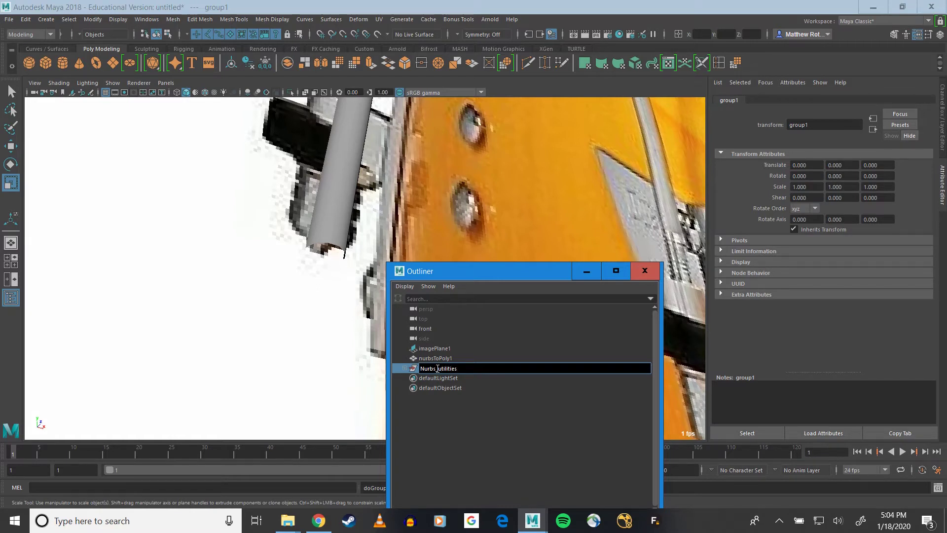
pyautogui.press('Return')
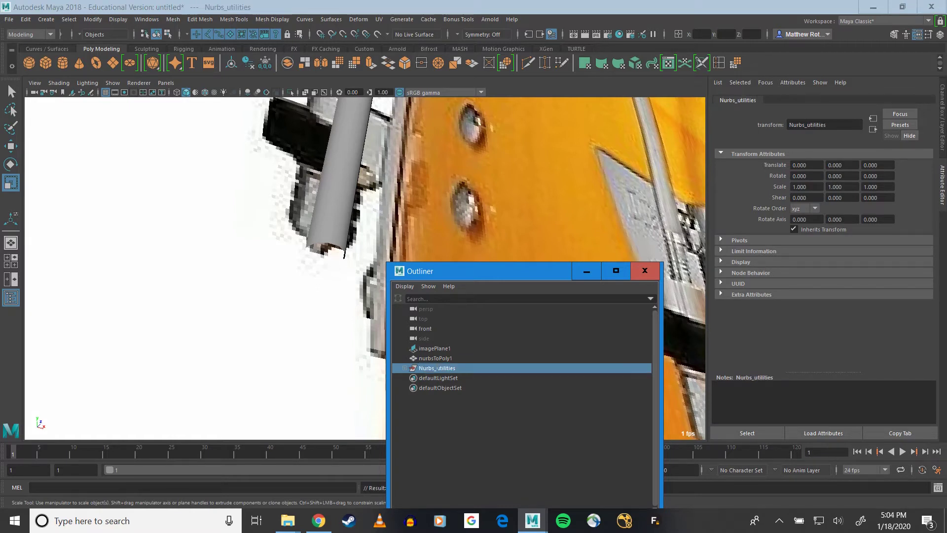
# Extrude the open border edge at the lower end of nurbsToPoly1 and scale the new ring inward
pyautogui.click(425, 358)
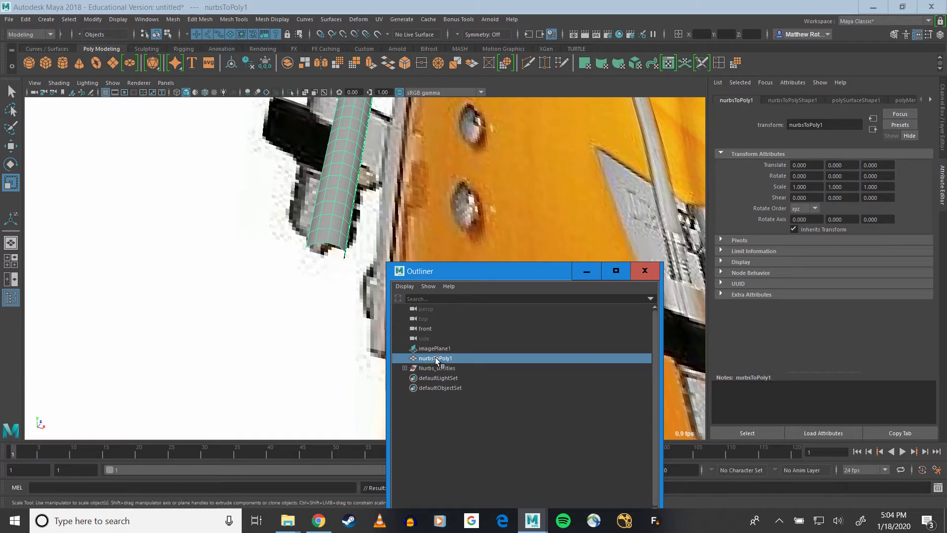
pyautogui.click(334, 241)
pyautogui.moveTo(333, 242); pyautogui.dragTo(333, 221, button='right')
pyautogui.click(334, 243)
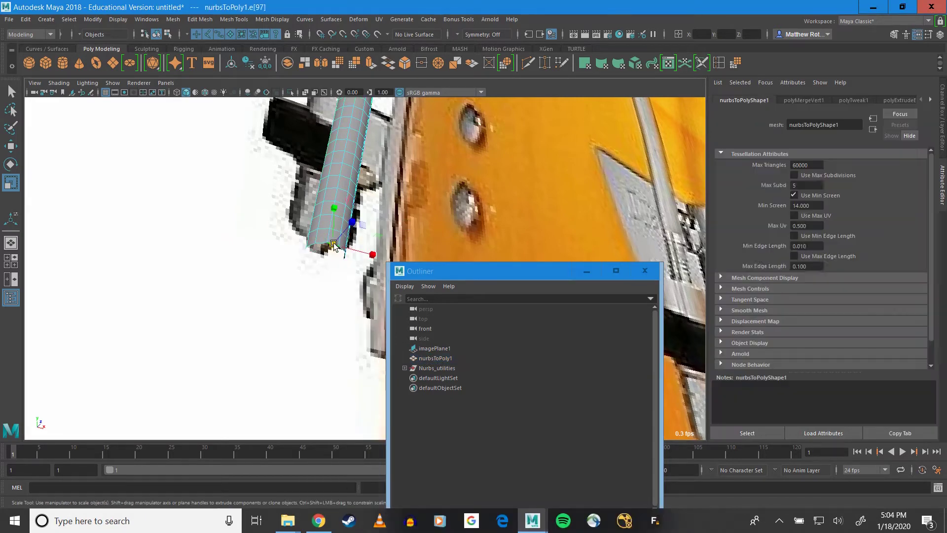
pyautogui.scroll(2, 334, 243)
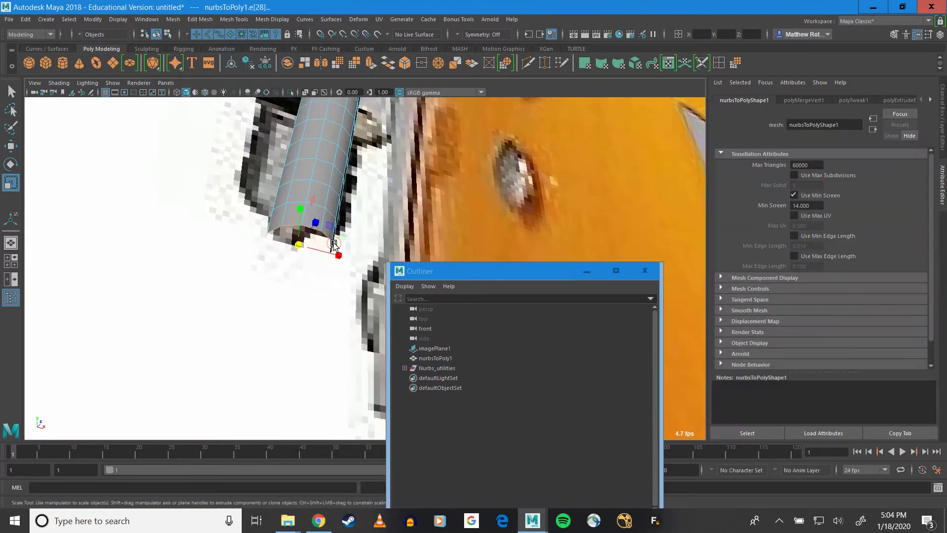
pyautogui.click(374, 66)
pyautogui.press('r')
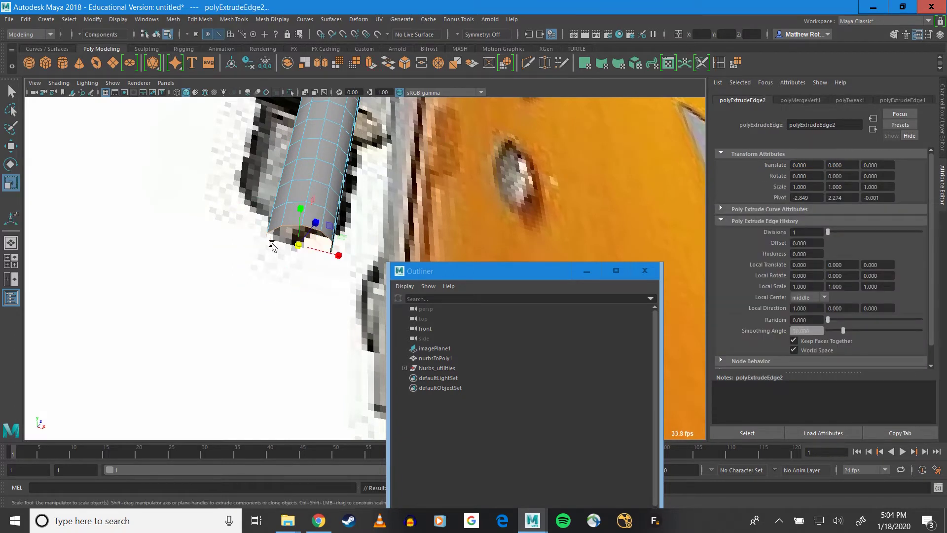
pyautogui.moveTo(298, 244); pyautogui.dragTo(286, 231)
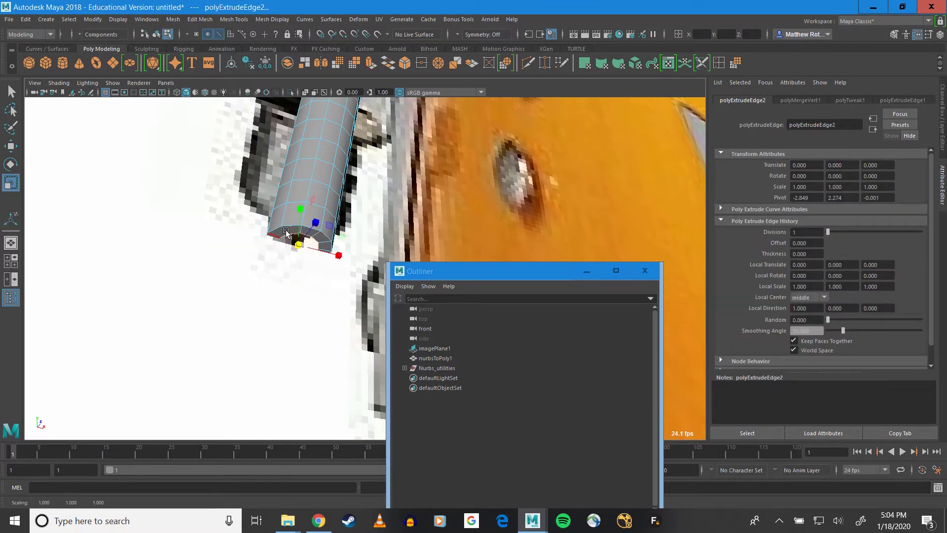
# Merge the extruded ring at the rod's lower end to its center to close the cap
pyautogui.click(233, 20)
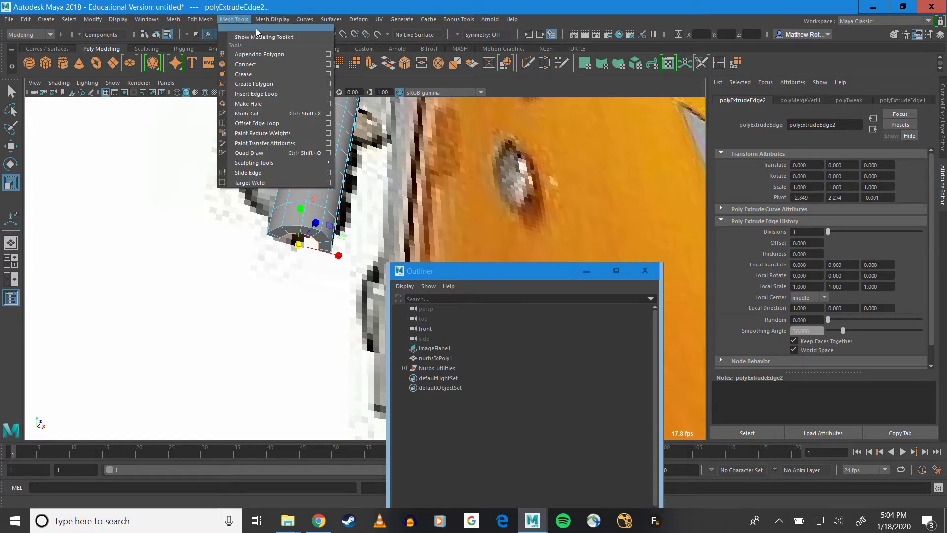
pyautogui.moveTo(200, 21)
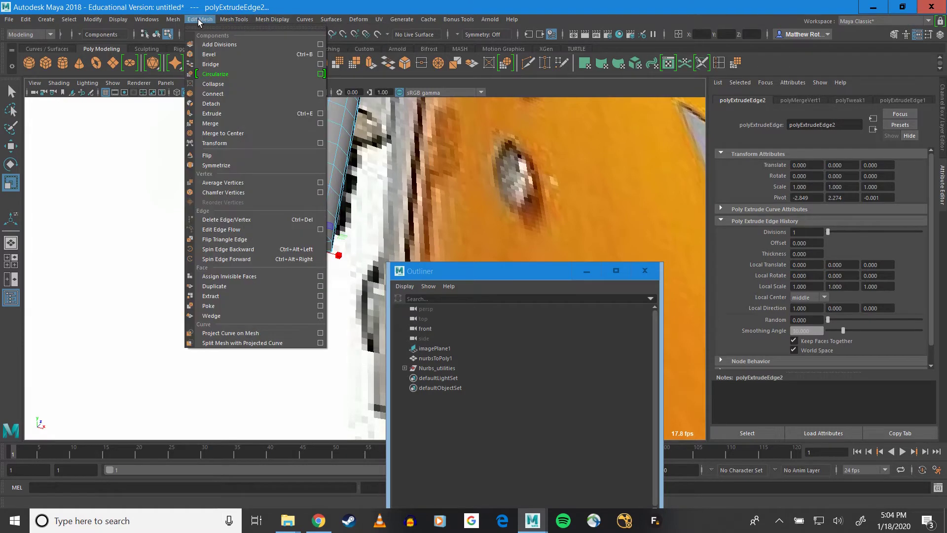
pyautogui.click(222, 133)
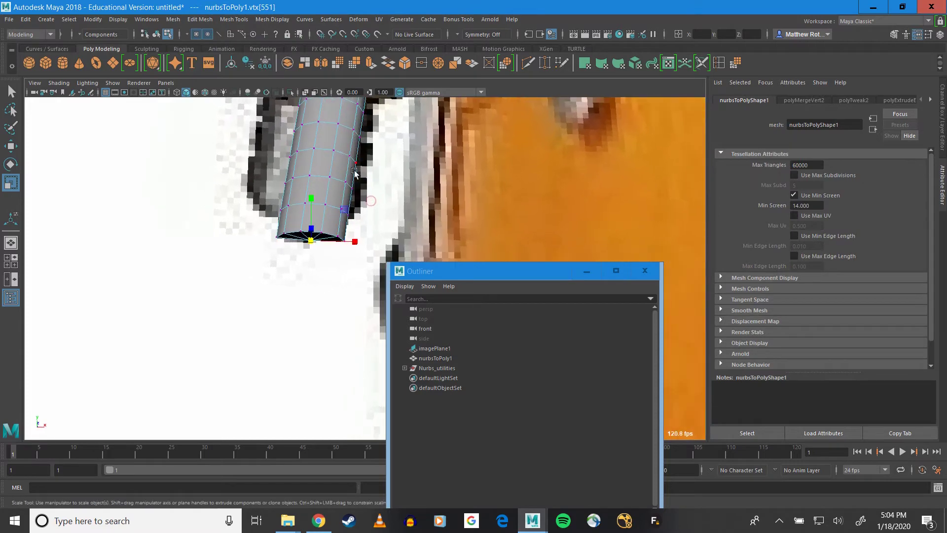
# Close the Outliner and switch the capped rod back to object mode, keeping it selected
pyautogui.scroll(-4, 354, 170)
pyautogui.keyDown('alt'); pyautogui.moveTo(362, 153); pyautogui.dragTo(321, 231, button='middle'); pyautogui.keyUp('alt')
pyautogui.scroll(-3, 386, 167)
pyautogui.keyDown('alt'); pyautogui.moveTo(414, 157); pyautogui.dragTo(372, 229, button='middle'); pyautogui.keyUp('alt')
pyautogui.keyDown('alt'); pyautogui.moveTo(361, 147); pyautogui.dragTo(318, 230, button='middle'); pyautogui.keyUp('alt')
pyautogui.scroll(-4, 320, 229)
pyautogui.moveTo(321, 228)
pyautogui.keyDown('alt'); pyautogui.mouseDown()
pyautogui.moveTo(321, 248)
pyautogui.moveTo(329, 223)
pyautogui.mouseUp(); pyautogui.keyUp('alt')
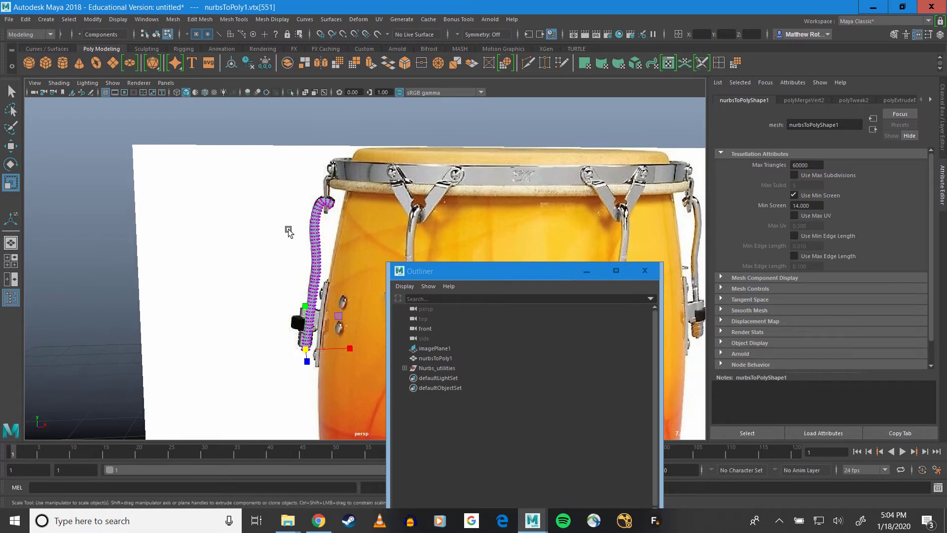
pyautogui.scroll(2, 338, 242)
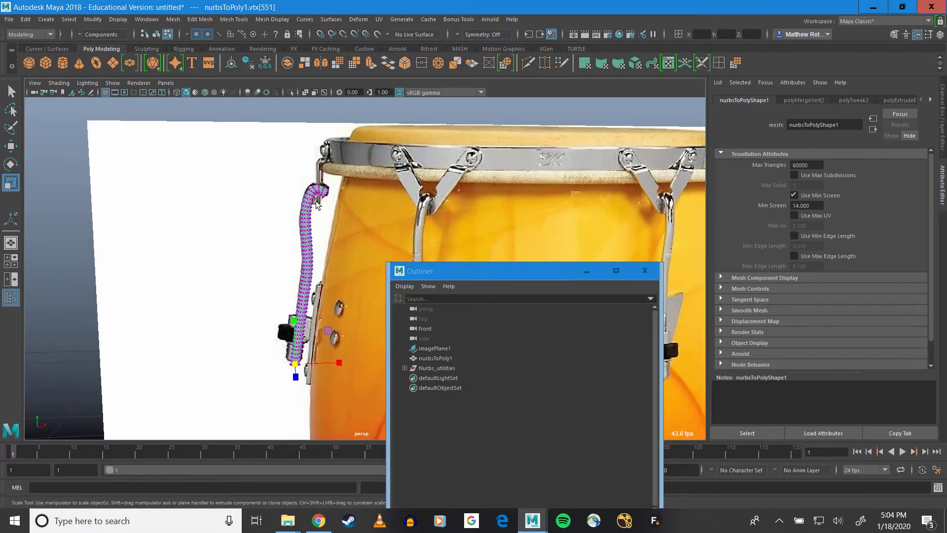
pyautogui.click(644, 271)
pyautogui.keyDown('alt'); pyautogui.moveTo(444, 170); pyautogui.dragTo(480, 207, button='middle'); pyautogui.keyUp('alt')
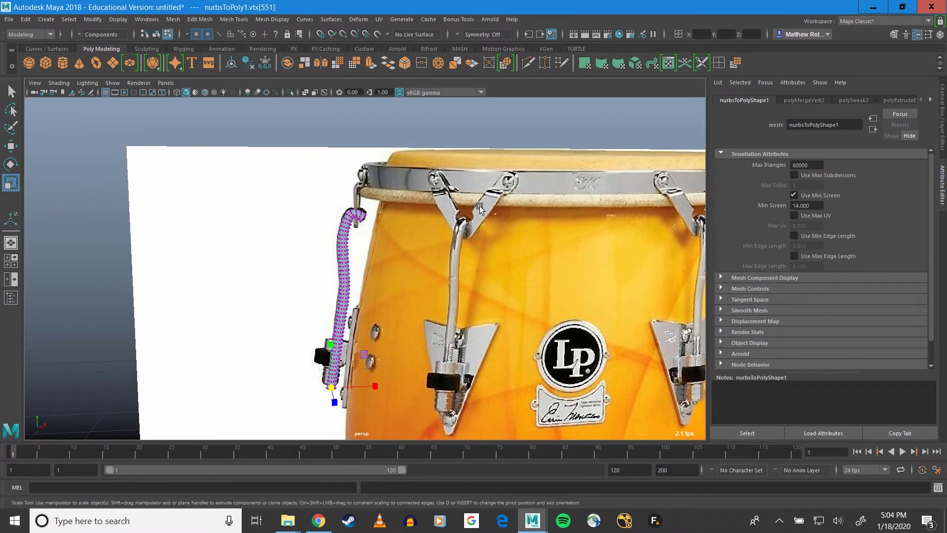
pyautogui.moveTo(344, 227); pyautogui.dragTo(387, 215, button='right')
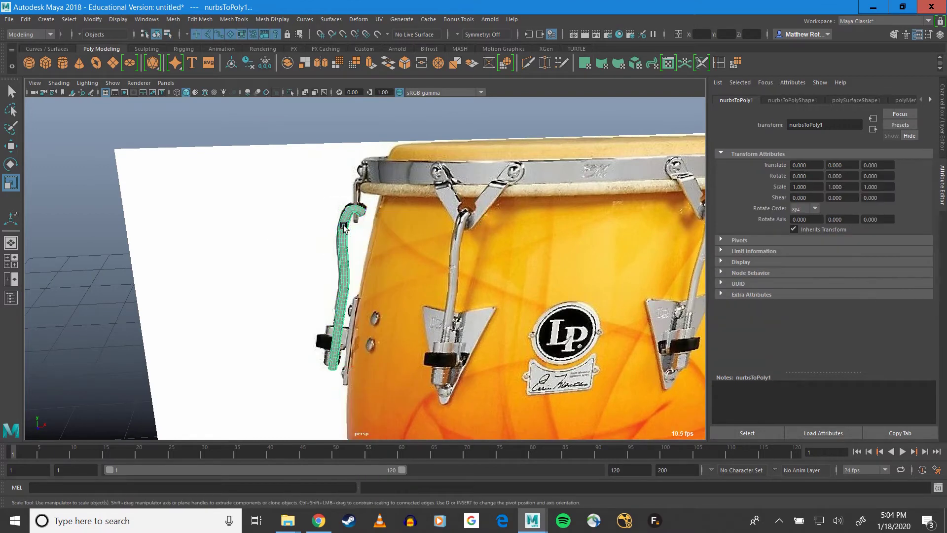
# Examine the rod's placement and its central pivot against the drum and the other rods in the reference image
pyautogui.keyDown('alt'); pyautogui.moveTo(464, 228); pyautogui.dragTo(311, 217, button='middle'); pyautogui.keyUp('alt')
pyautogui.scroll(-3, 316, 215)
pyautogui.keyDown('alt'); pyautogui.moveTo(317, 215); pyautogui.dragTo(285, 255); pyautogui.keyUp('alt')
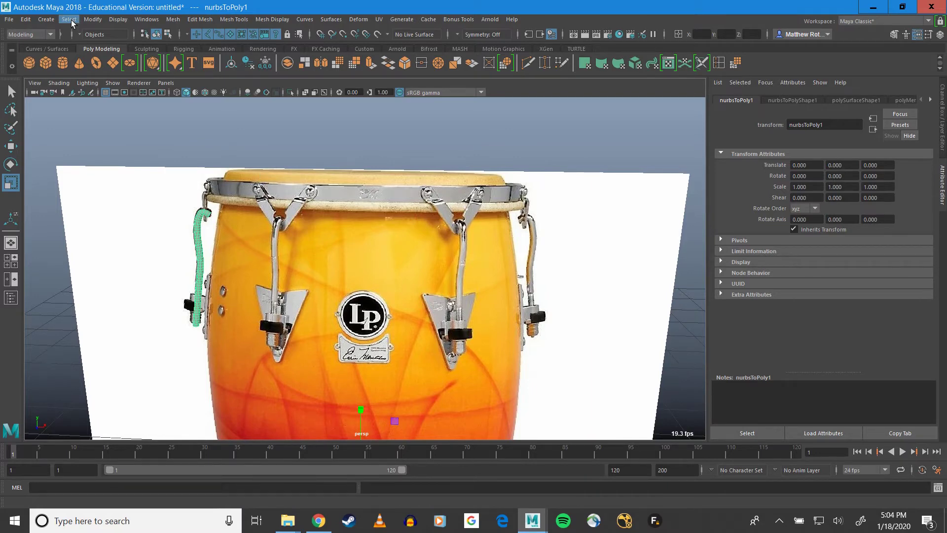
pyautogui.scroll(-4, 398, 272)
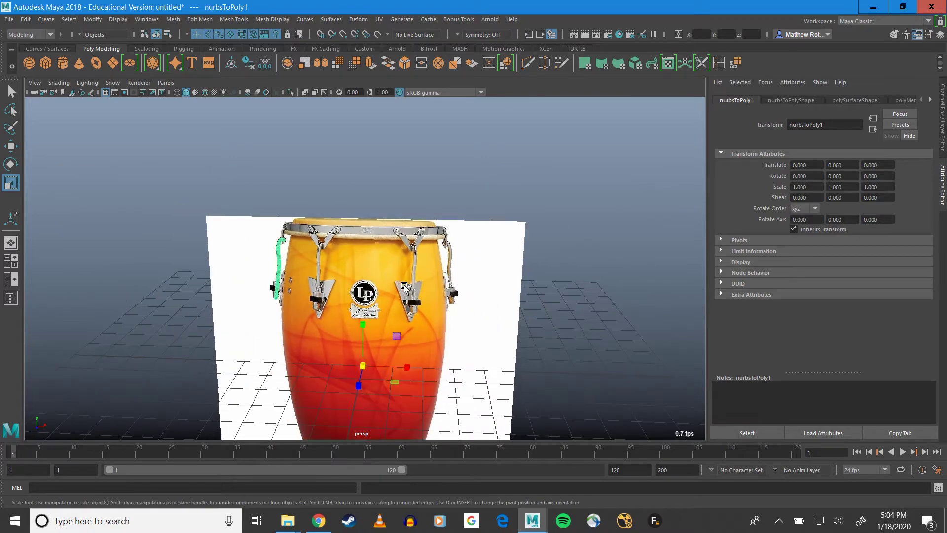
pyautogui.keyDown('alt'); pyautogui.moveTo(360, 254); pyautogui.dragTo(375, 286); pyautogui.keyUp('alt')
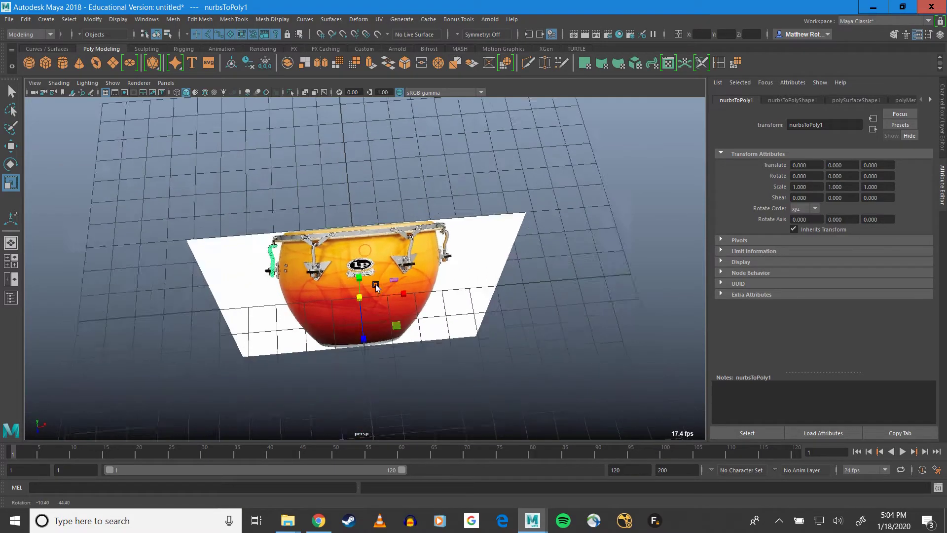
pyautogui.press('[')
pyautogui.press('[')
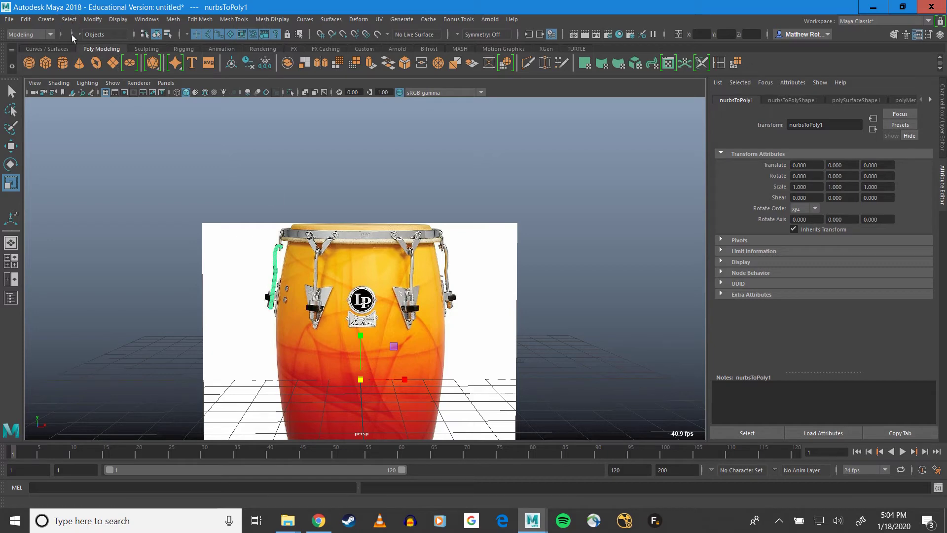
pyautogui.scroll(2, 285, 301)
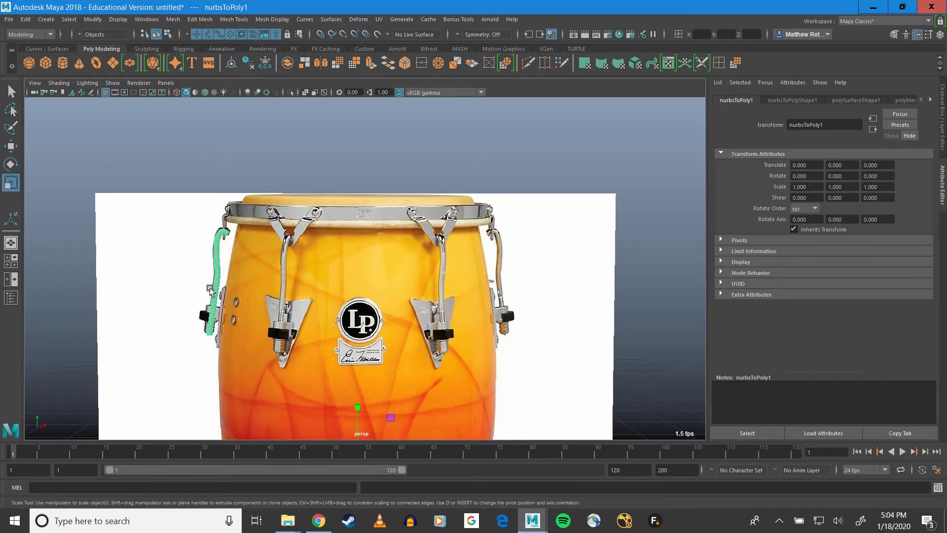
pyautogui.scroll(-2, 365, 368)
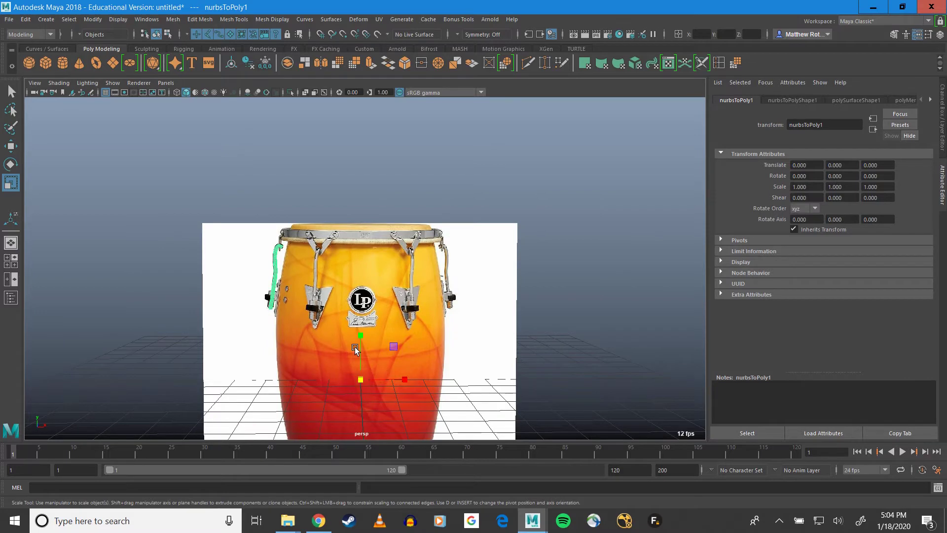
# Open the Duplicate Special options for the capped rod and set Rotate Y to 60 and the number of copies to 5
pyautogui.click(27, 22)
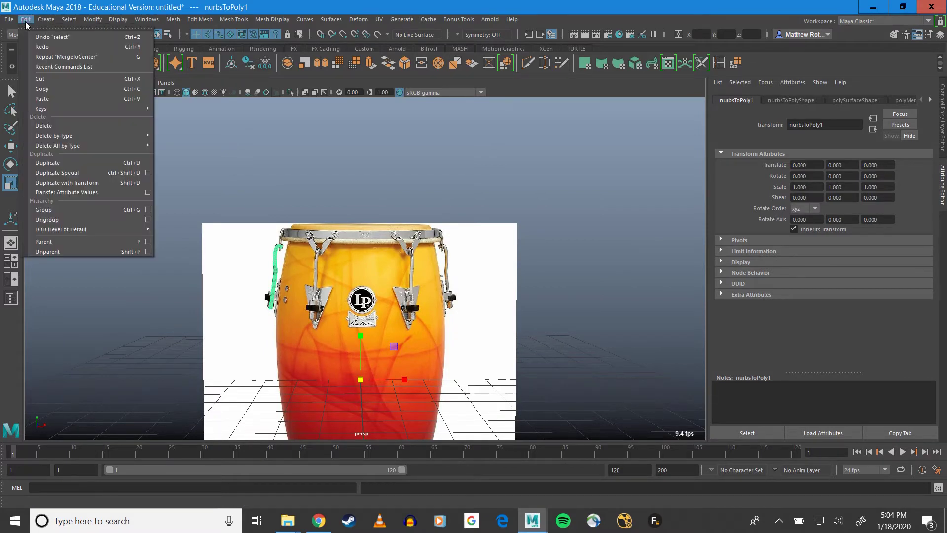
pyautogui.moveTo(67, 139)
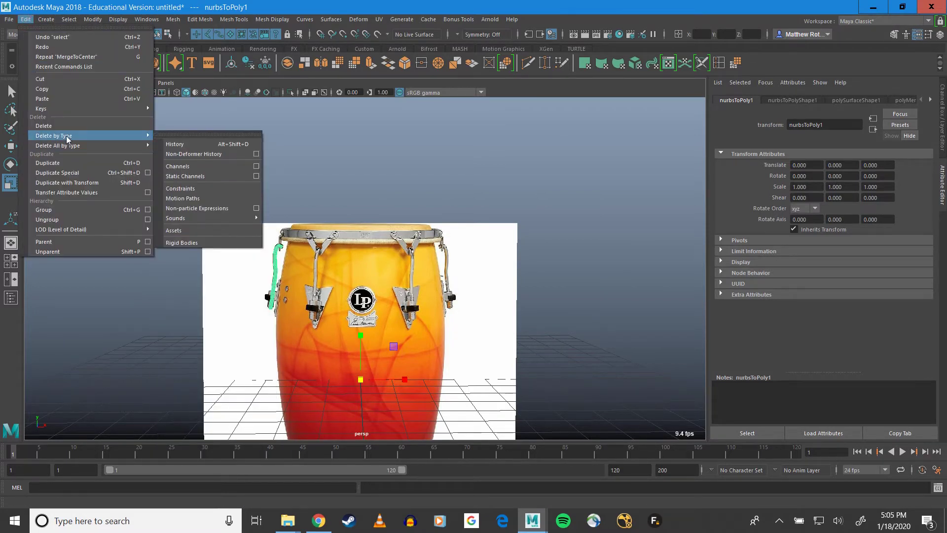
pyautogui.click(148, 173)
pyautogui.moveTo(95, 5); pyautogui.dragTo(631, 178)
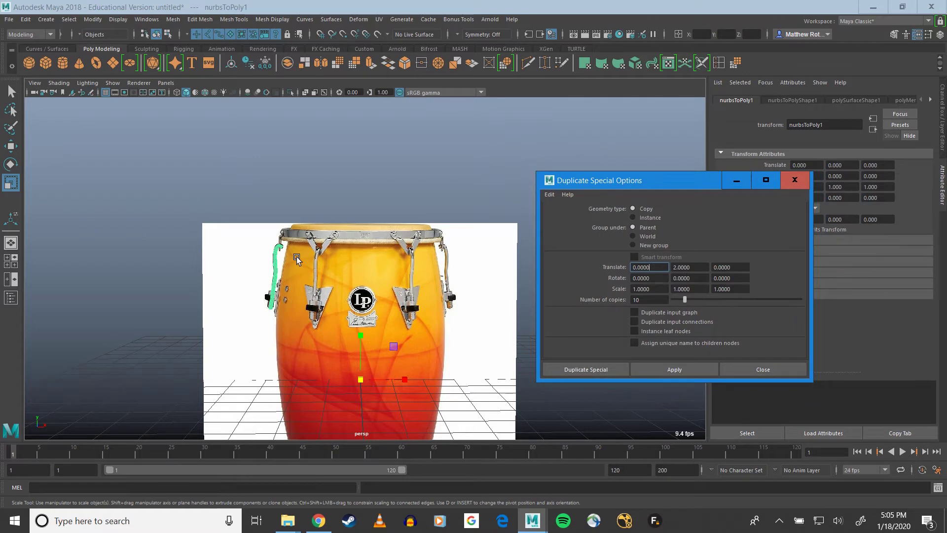
pyautogui.keyDown('alt'); pyautogui.moveTo(487, 306); pyautogui.dragTo(479, 281, button='middle'); pyautogui.keyUp('alt')
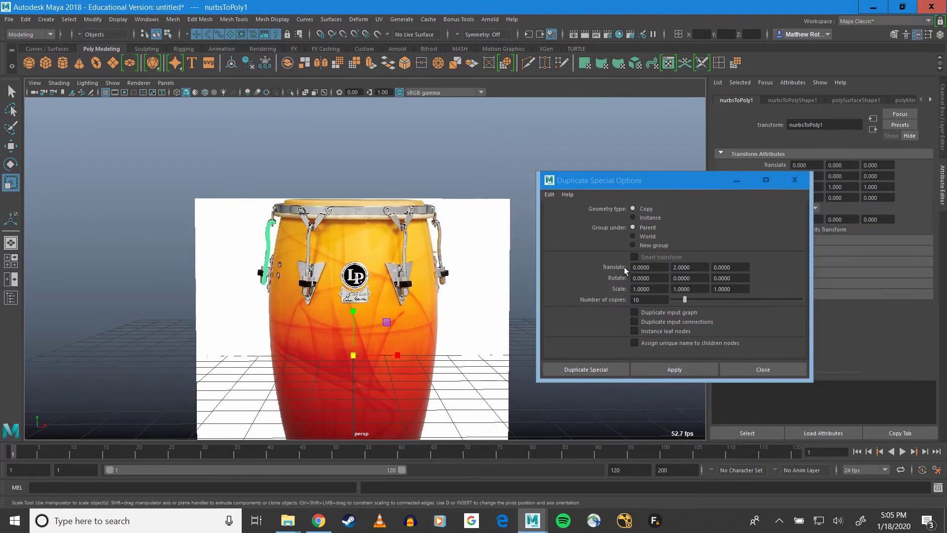
pyautogui.click(702, 277)
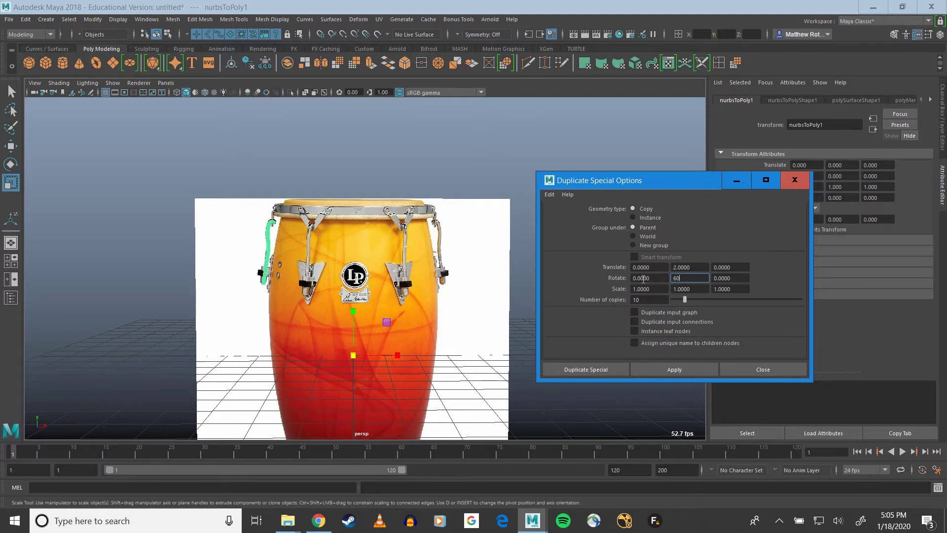
pyautogui.click(657, 299)
pyautogui.moveTo(677, 300); pyautogui.dragTo(678, 300)
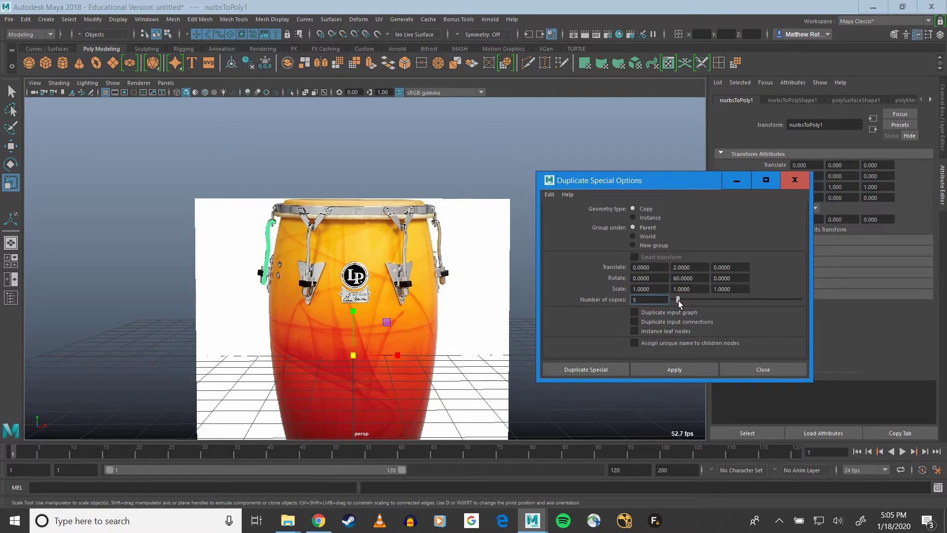
# Try duplicating the rod with Translate Y left at 2, and undo the resulting copies
pyautogui.click(670, 369)
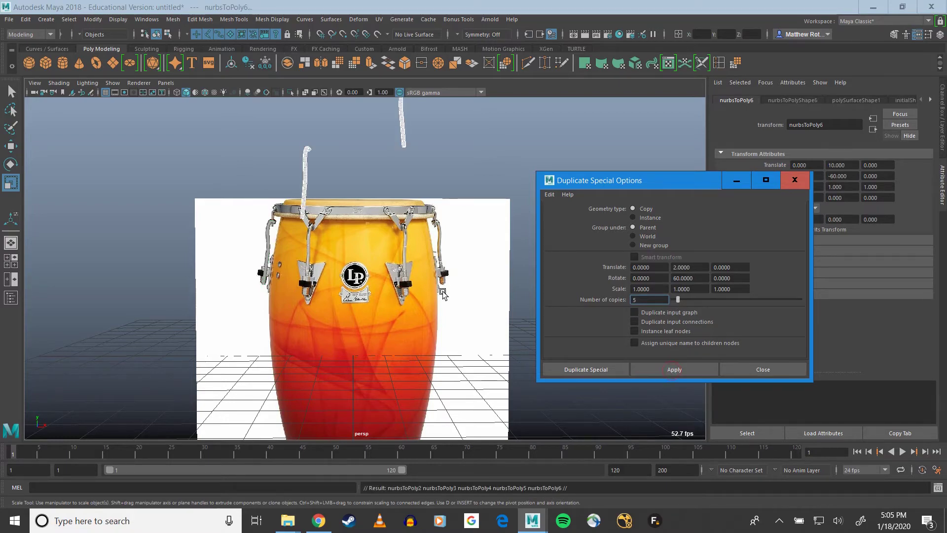
pyautogui.keyDown('alt'); pyautogui.moveTo(441, 284); pyautogui.dragTo(425, 304); pyautogui.keyUp('alt')
pyautogui.press('super')
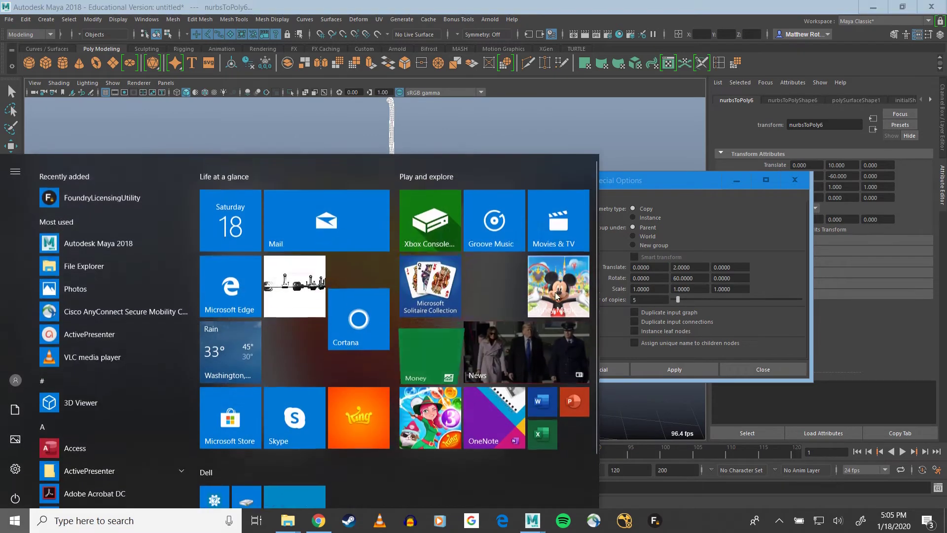
pyautogui.click(476, 4)
pyautogui.hotkey('ctrl', 'z')
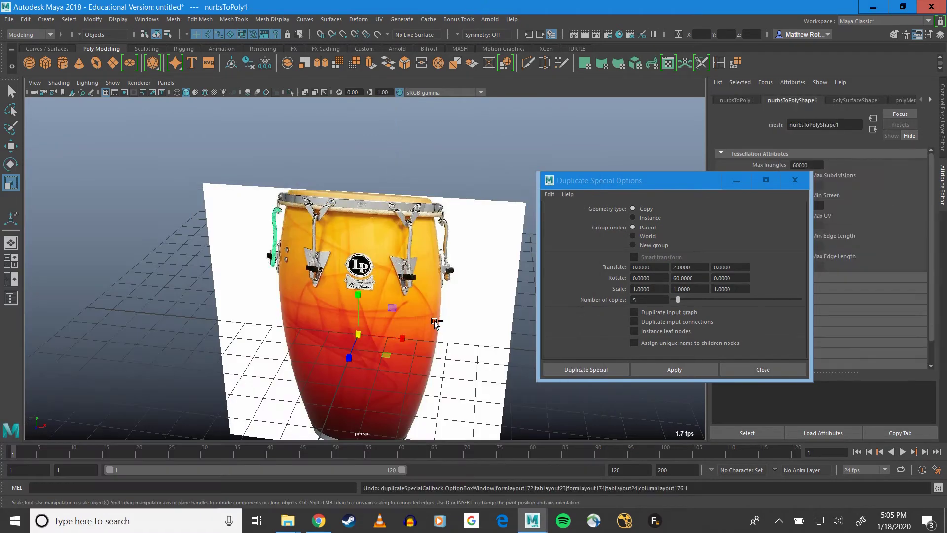
# Set the duplicate's Translate Y to 0 and create the five rod copies around the drum
pyautogui.doubleClick(694, 269)
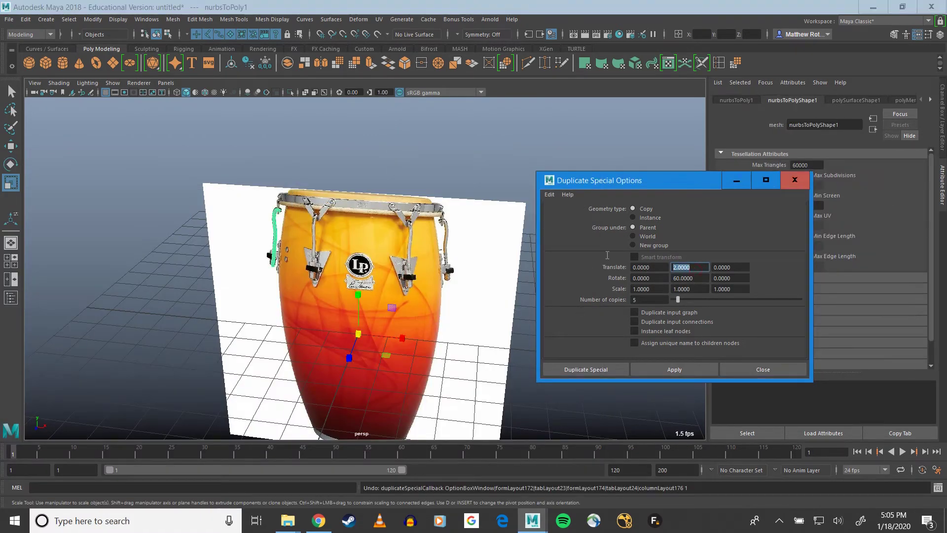
pyautogui.click(641, 267)
pyautogui.click(671, 369)
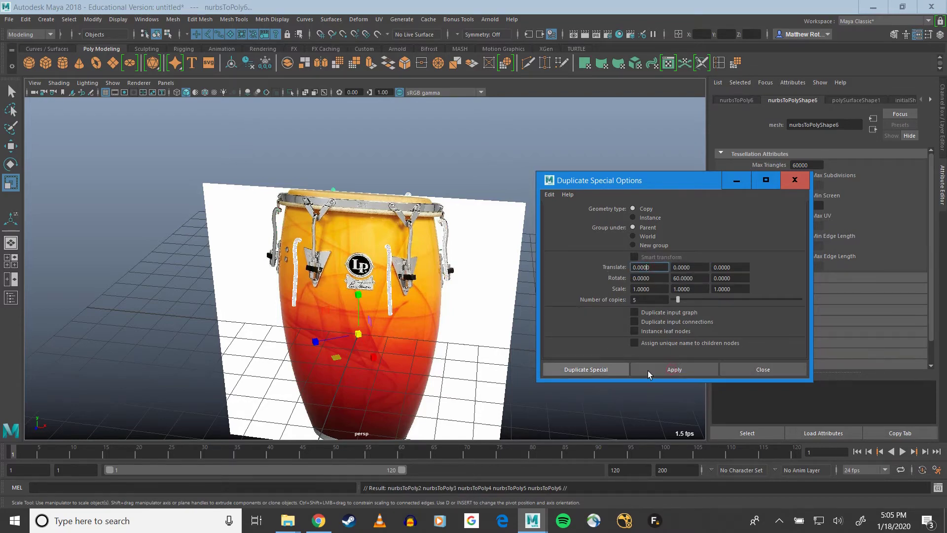
# Compare the duplicated rods with the reference drum in the perspective and front views, and close the Duplicate Special options
pyautogui.keyDown('alt'); pyautogui.moveTo(291, 290); pyautogui.dragTo(318, 255); pyautogui.keyUp('alt')
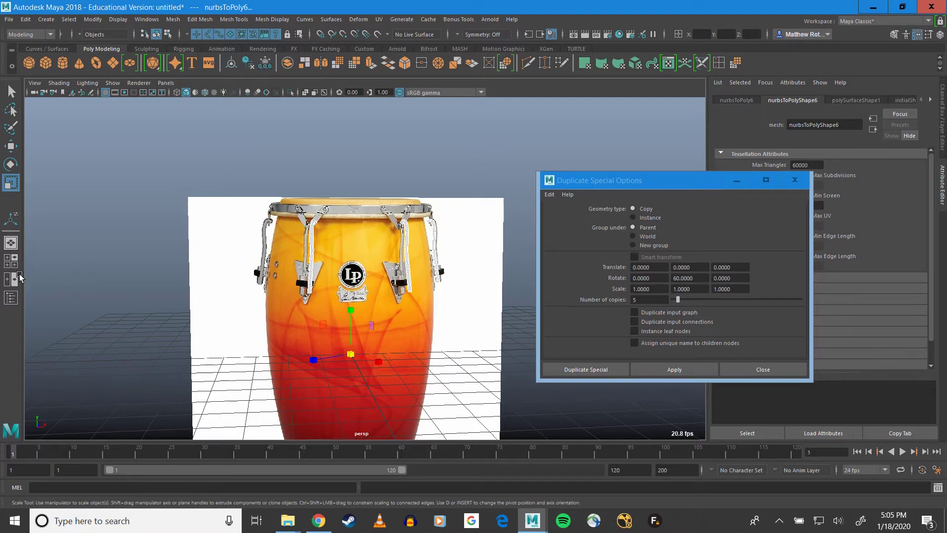
pyautogui.keyDown('alt'); pyautogui.moveTo(408, 261); pyautogui.dragTo(428, 209); pyautogui.keyUp('alt')
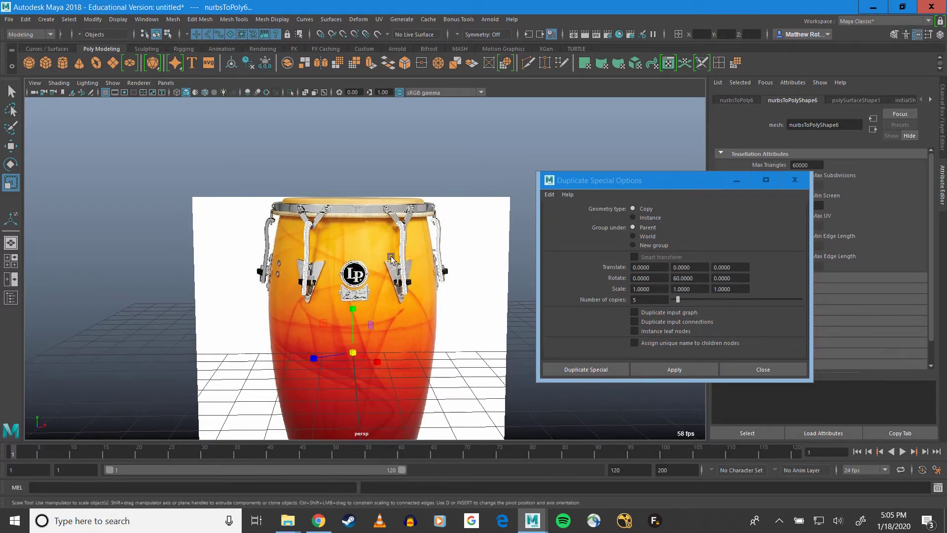
pyautogui.scroll(5, 355, 203)
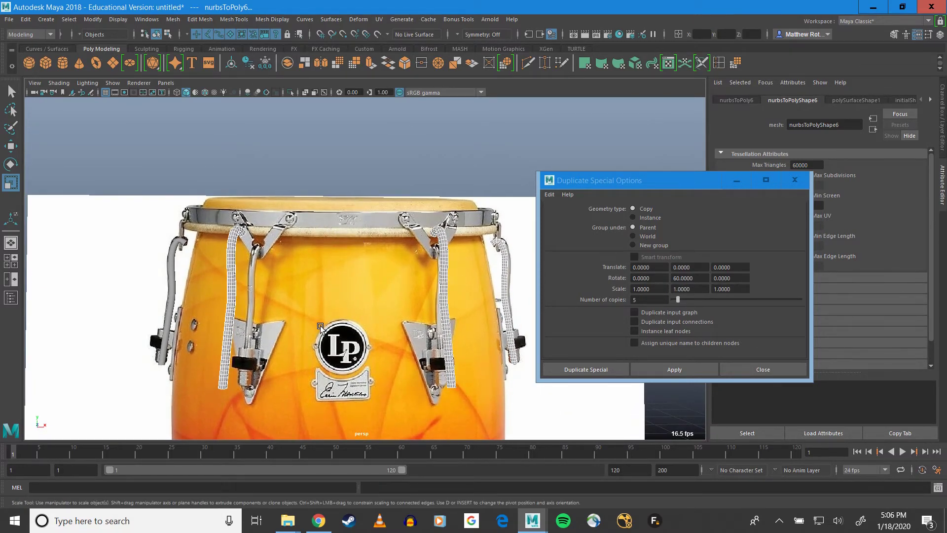
pyautogui.scroll(-2, 320, 340)
pyautogui.scroll(-4, 320, 340)
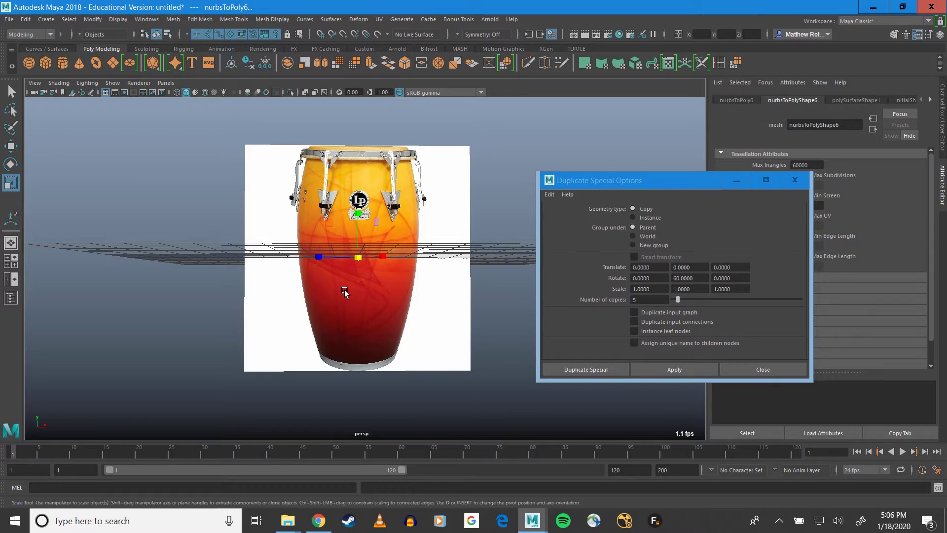
pyautogui.press('space')
pyautogui.press('space')
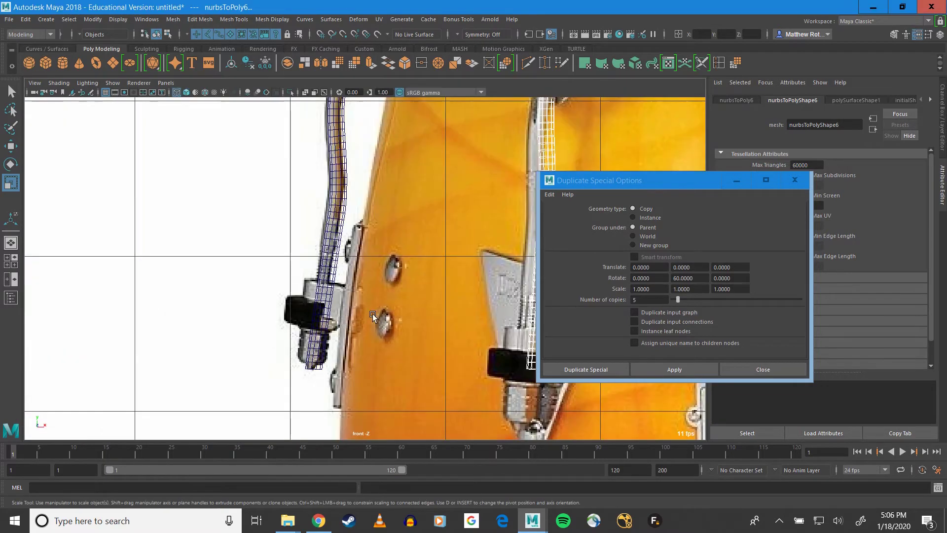
pyautogui.scroll(-10, 372, 314)
pyautogui.scroll(3, 437, 310)
pyautogui.keyDown('alt'); pyautogui.moveTo(437, 317); pyautogui.dragTo(290, 229, button='middle'); pyautogui.keyUp('alt')
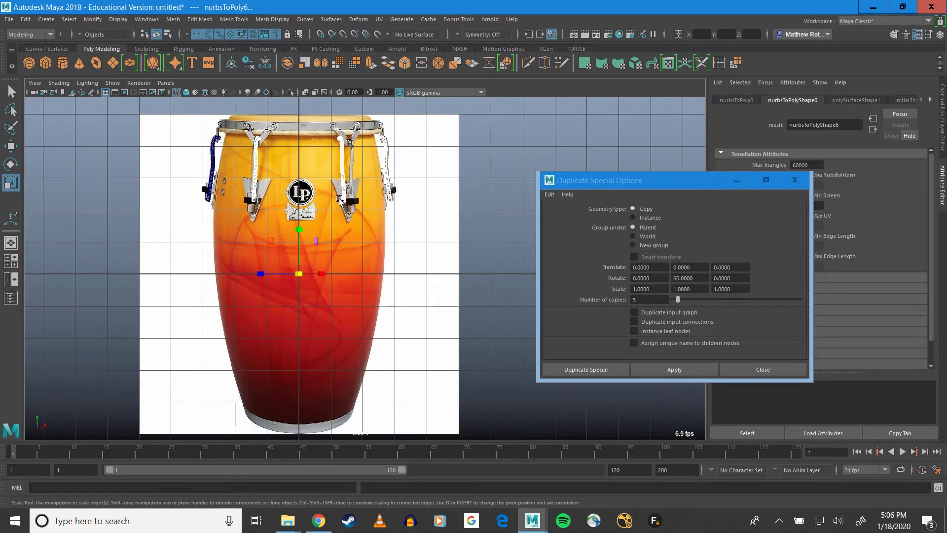
pyautogui.click(796, 181)
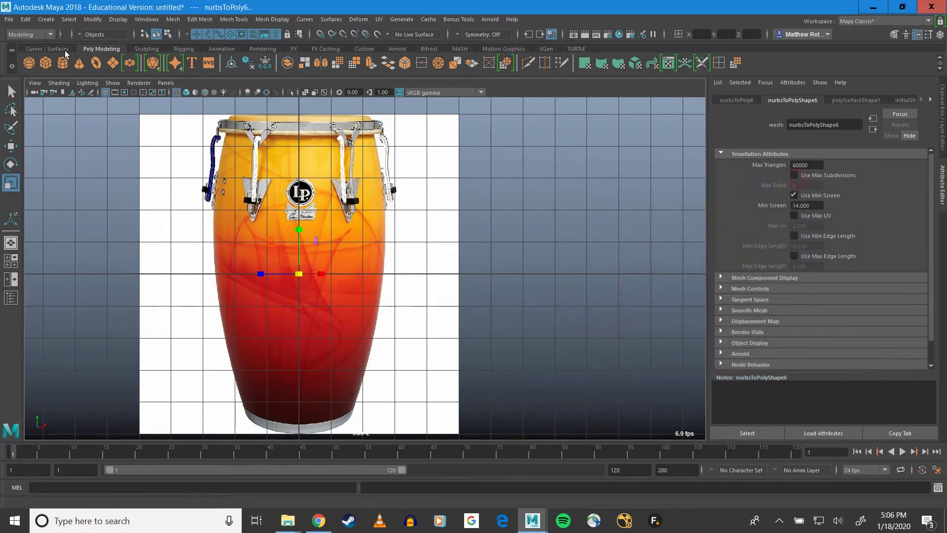
# Draw an open four-point Bezier curve in the front view tracing the metal rim's cross-section at the drum's upper right edge
pyautogui.click(48, 48)
pyautogui.scroll(3, 360, 123)
pyautogui.keyDown('alt'); pyautogui.moveTo(360, 123); pyautogui.dragTo(372, 381, button='middle'); pyautogui.keyUp('alt')
pyautogui.scroll(7, 397, 256)
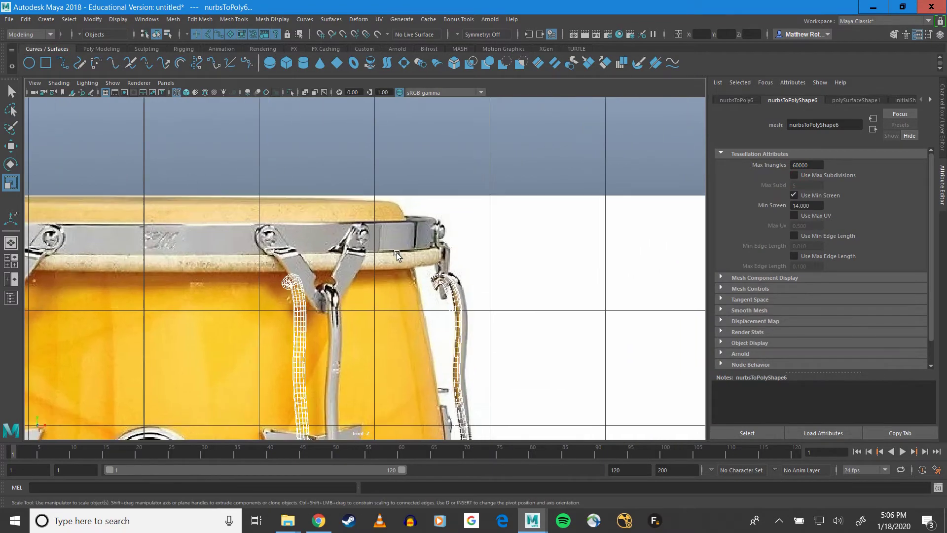
pyautogui.keyDown('alt'); pyautogui.moveTo(426, 232); pyautogui.dragTo(296, 260, button='middle'); pyautogui.keyUp('alt')
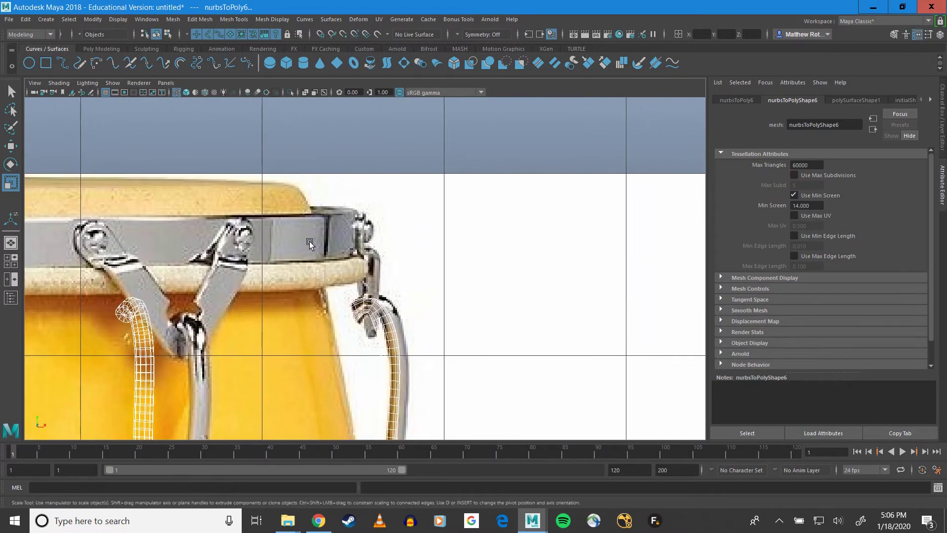
pyautogui.click(247, 66)
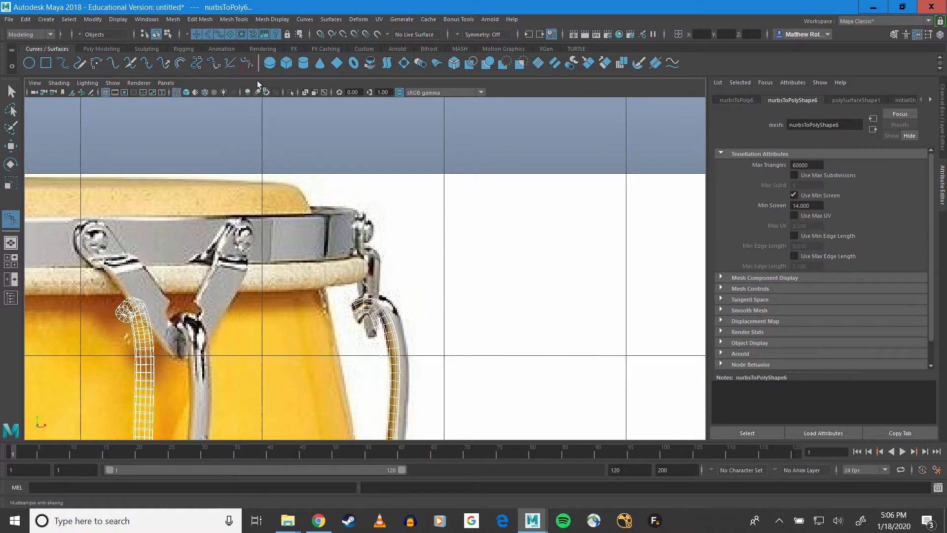
pyautogui.click(358, 254)
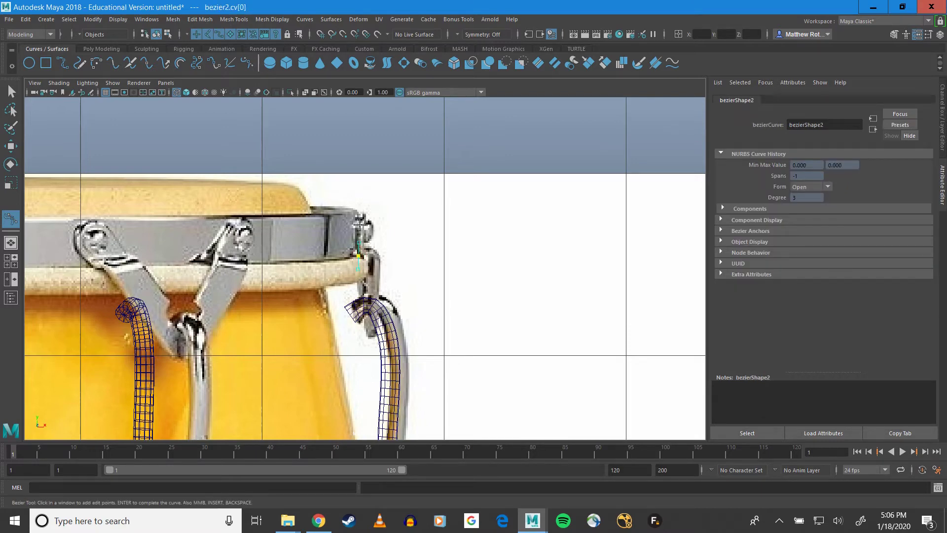
pyautogui.click(359, 218)
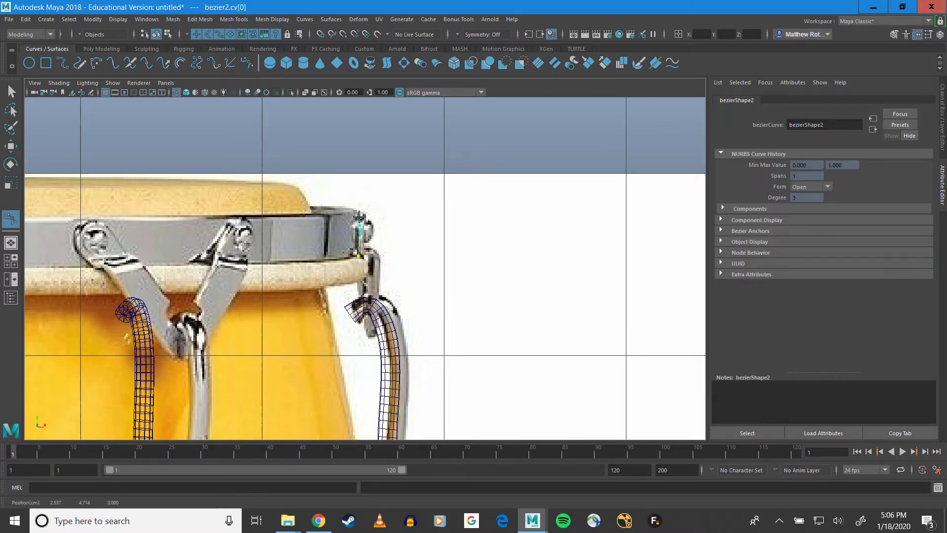
pyautogui.moveTo(343, 212); pyautogui.dragTo(342, 222)
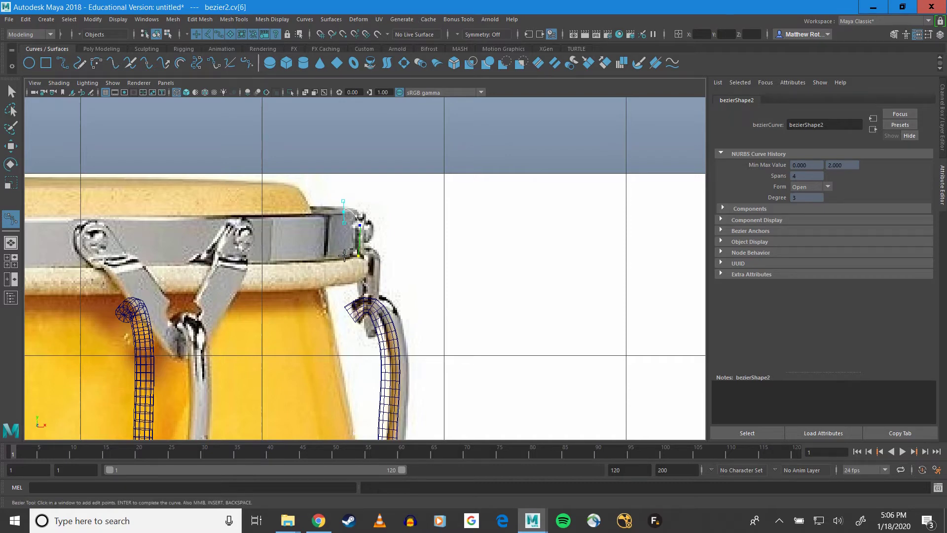
pyautogui.scroll(3, 363, 248)
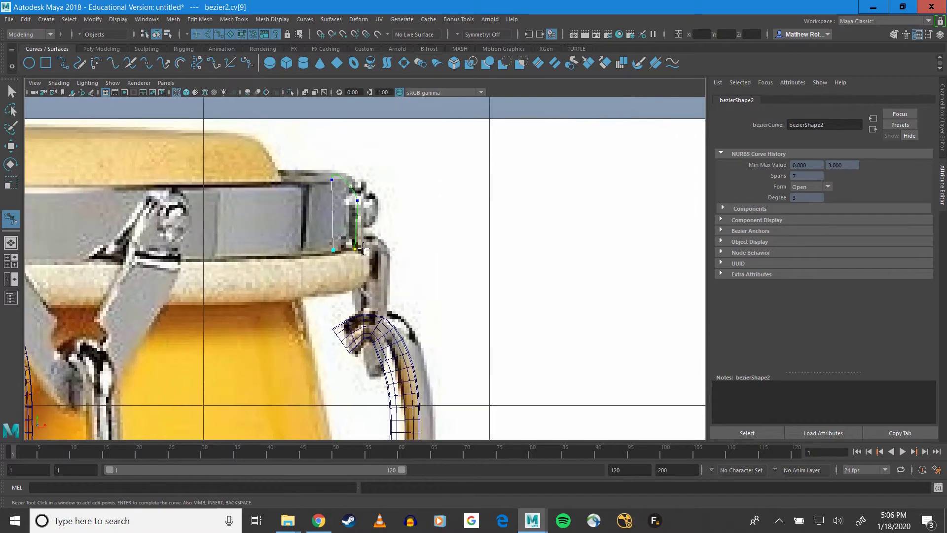
pyautogui.press('q')
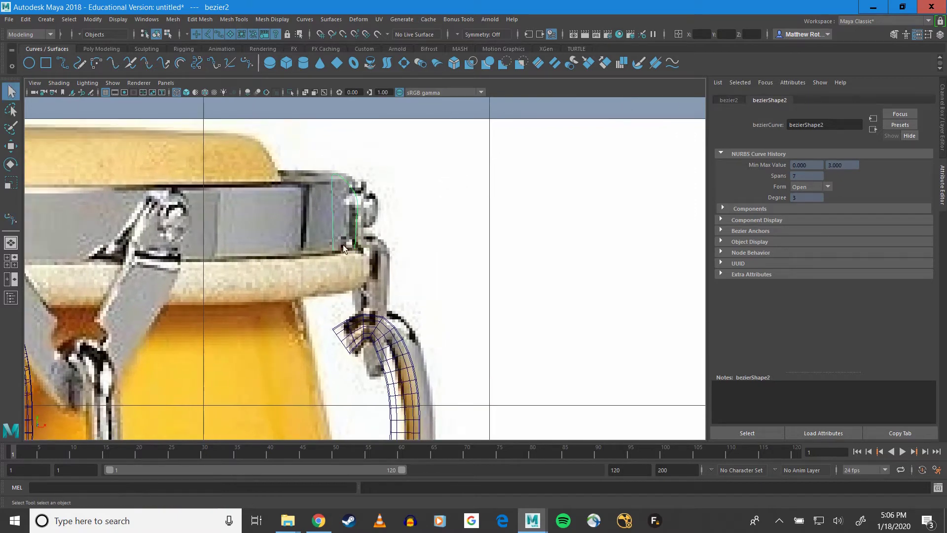
# Select the rim curve's two lower end control vertices and scale them vertically to bring them to the same height
pyautogui.rightClick(344, 248)
pyautogui.rightClick(331, 233)
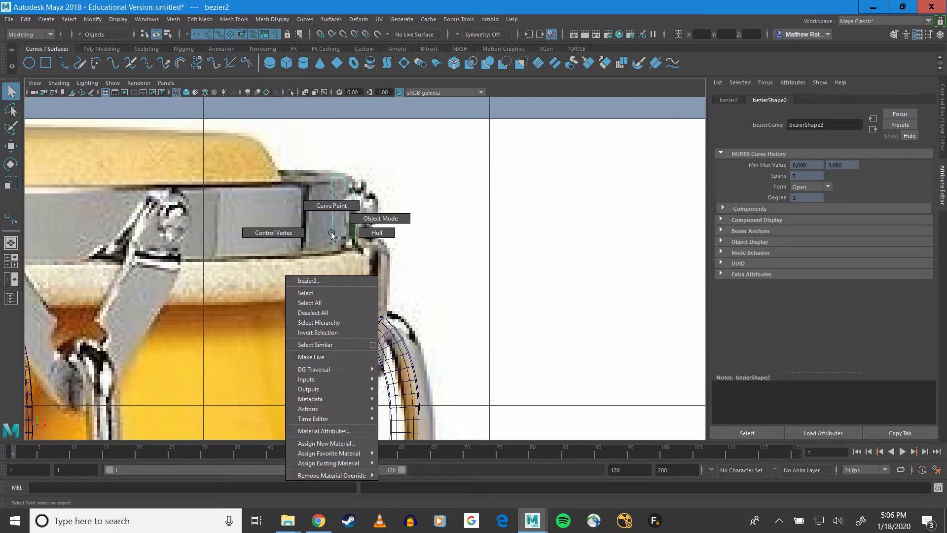
pyautogui.moveTo(331, 233); pyautogui.dragTo(309, 230, button='right')
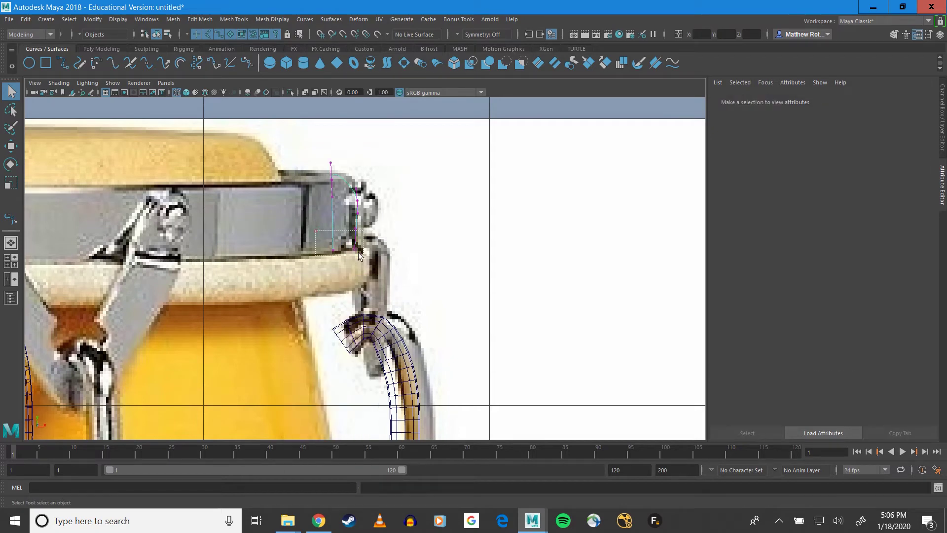
pyautogui.moveTo(359, 254); pyautogui.dragTo(360, 254)
pyautogui.press('r')
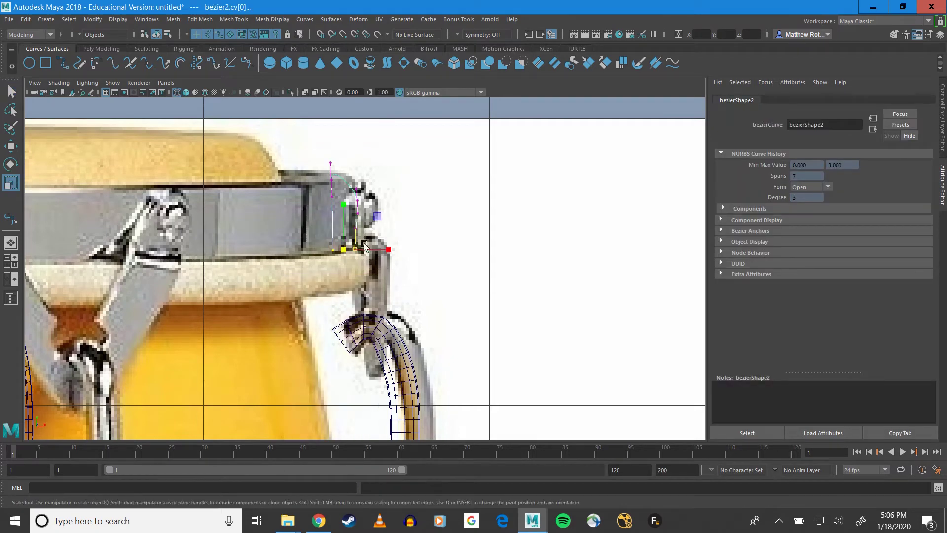
pyautogui.moveTo(344, 202); pyautogui.dragTo(347, 257)
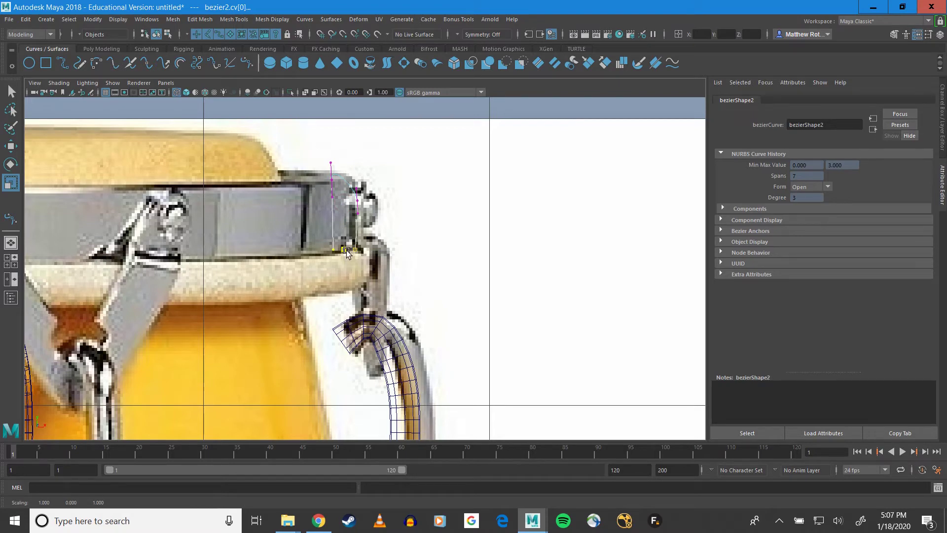
pyautogui.scroll(3, 348, 262)
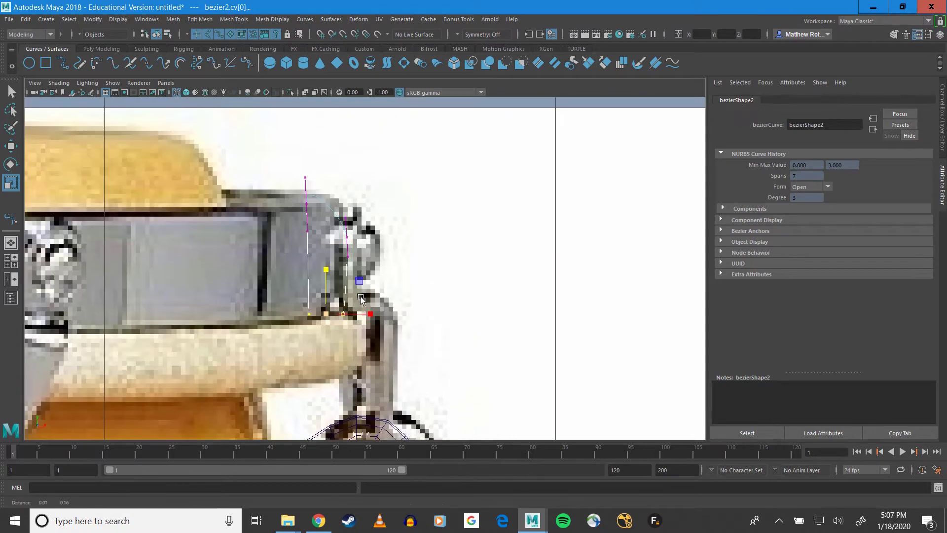
# Select the rim curve's upper outer anchor point and break its anchor tangents
pyautogui.click(347, 237)
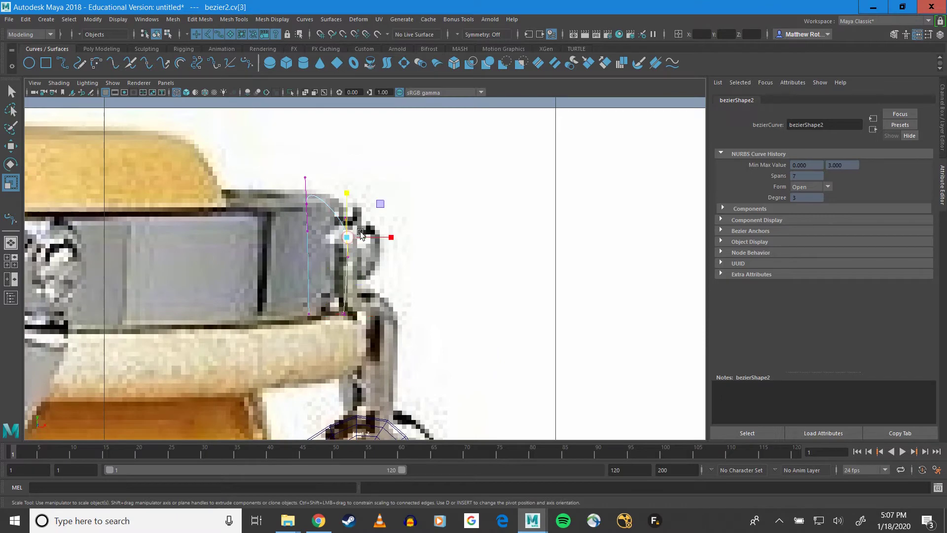
pyautogui.click(304, 19)
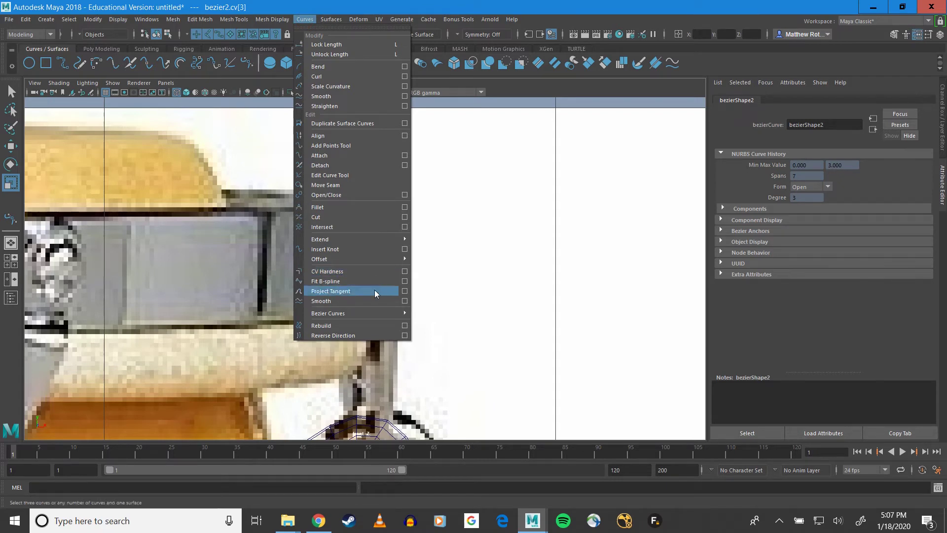
pyautogui.moveTo(376, 313)
pyautogui.moveTo(448, 326)
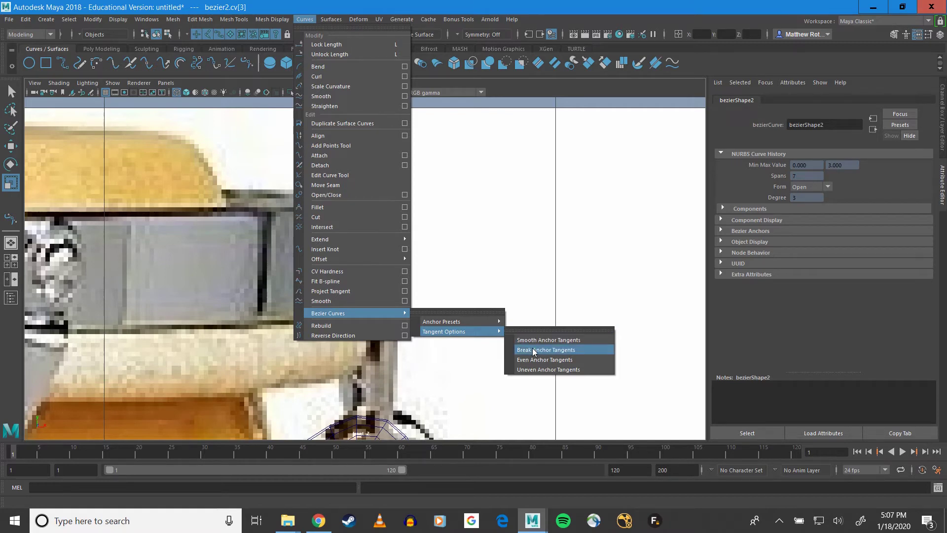
pyautogui.click(534, 350)
pyautogui.scroll(3, 533, 345)
pyautogui.scroll(3, 338, 241)
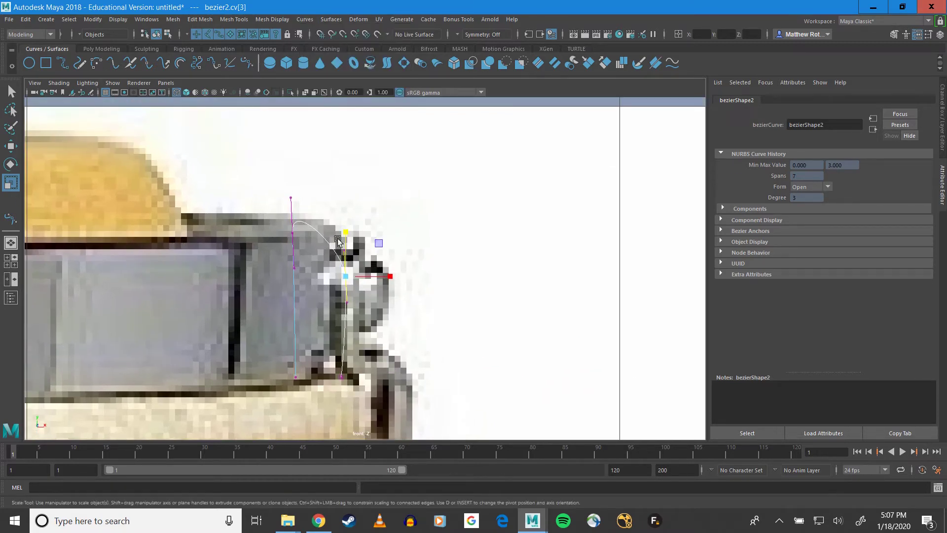
# Raise the upper tangent handle of the rim curve's outer anchor to round the profile's top outer corner
pyautogui.click(350, 249)
pyautogui.press('w')
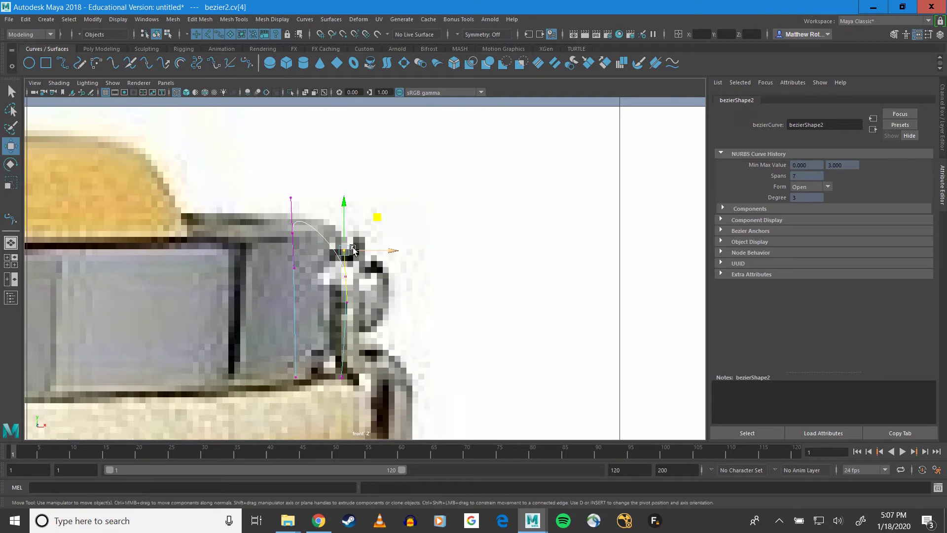
pyautogui.moveTo(353, 250); pyautogui.dragTo(350, 186)
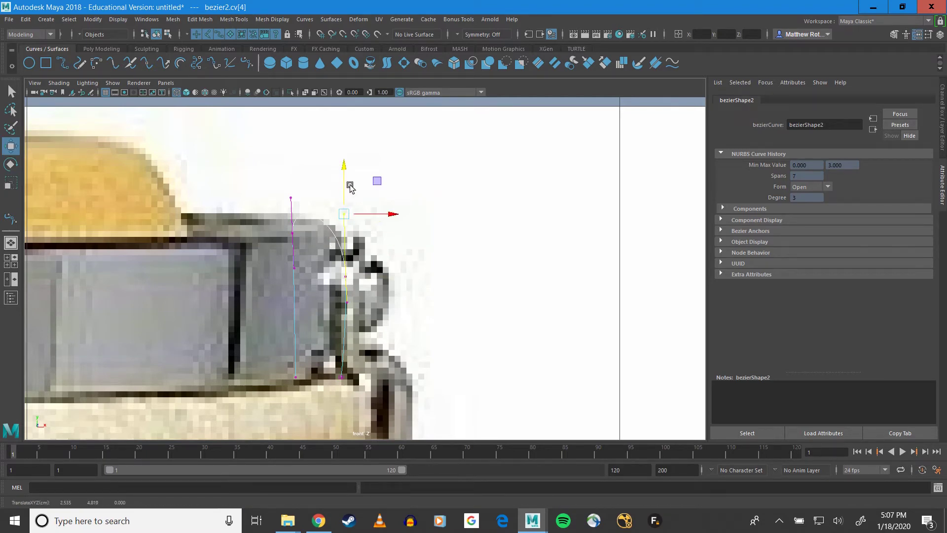
# Select the rim curve's upper inner anchor point and break its anchor tangents
pyautogui.click(292, 230)
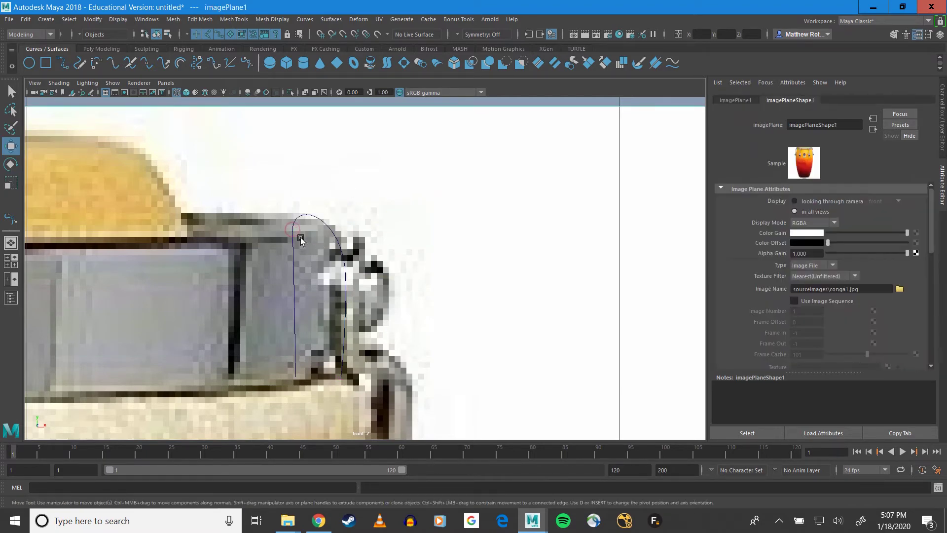
pyautogui.click(293, 235)
pyautogui.moveTo(291, 238); pyautogui.dragTo(254, 229, button='right')
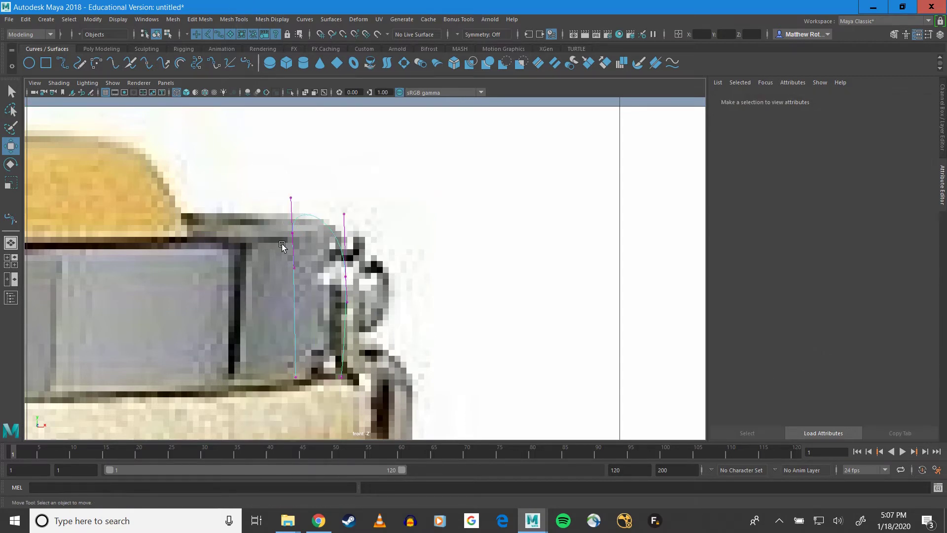
pyautogui.click(292, 232)
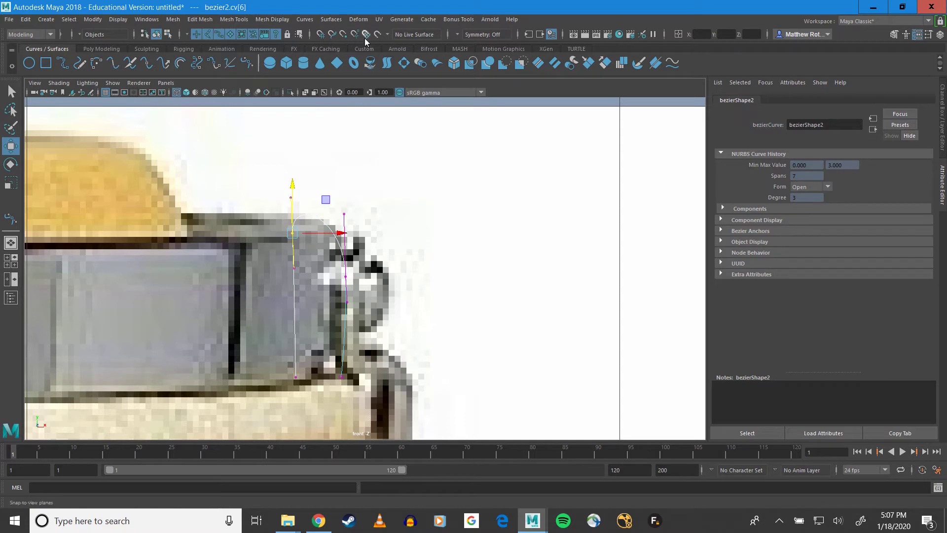
pyautogui.click(300, 22)
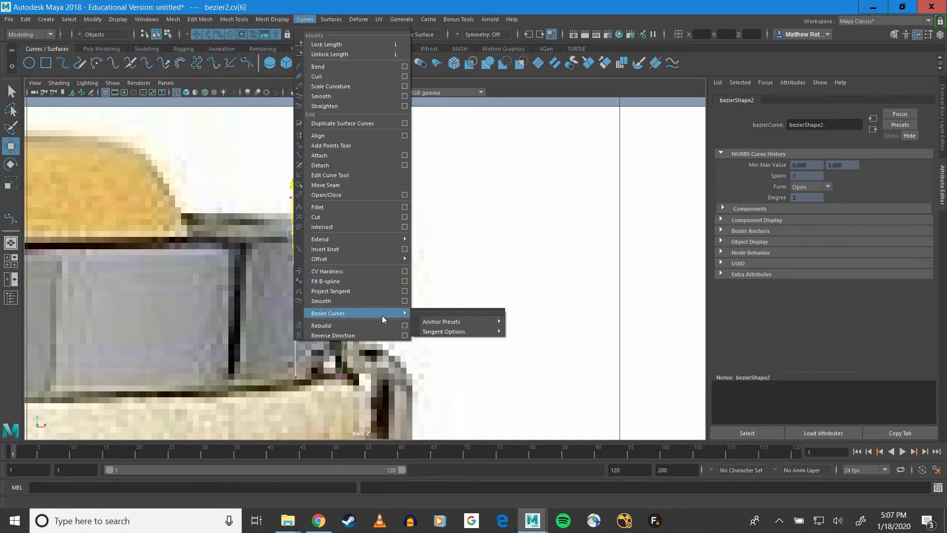
pyautogui.moveTo(458, 331)
pyautogui.click(537, 349)
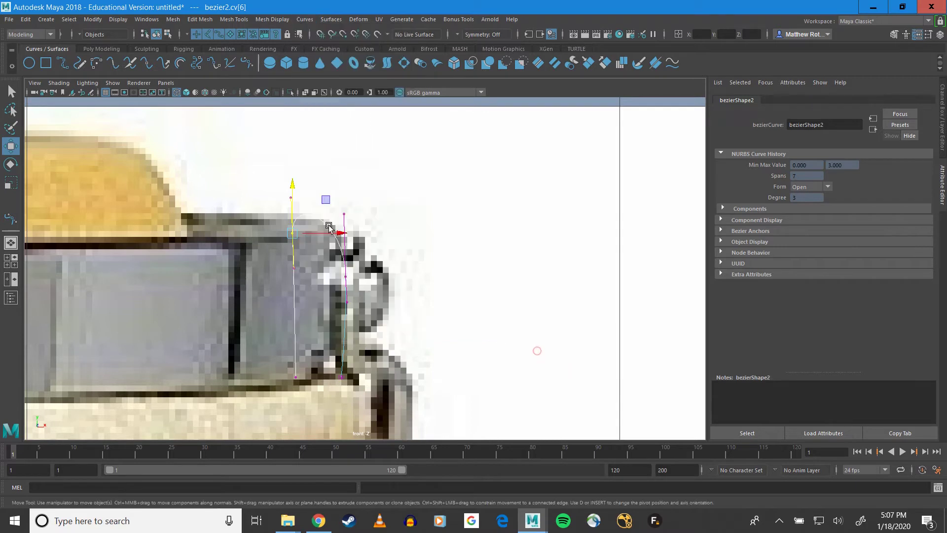
# Shift the inner anchor's upper tangent handle outward, lower the anchor, and adjust the handle's height to shape the rim's rounded top
pyautogui.moveTo(278, 178); pyautogui.dragTo(310, 210)
pyautogui.moveTo(322, 163)
pyautogui.mouseDown()
pyautogui.moveTo(349, 170)
pyautogui.moveTo(339, 159)
pyautogui.mouseUp()
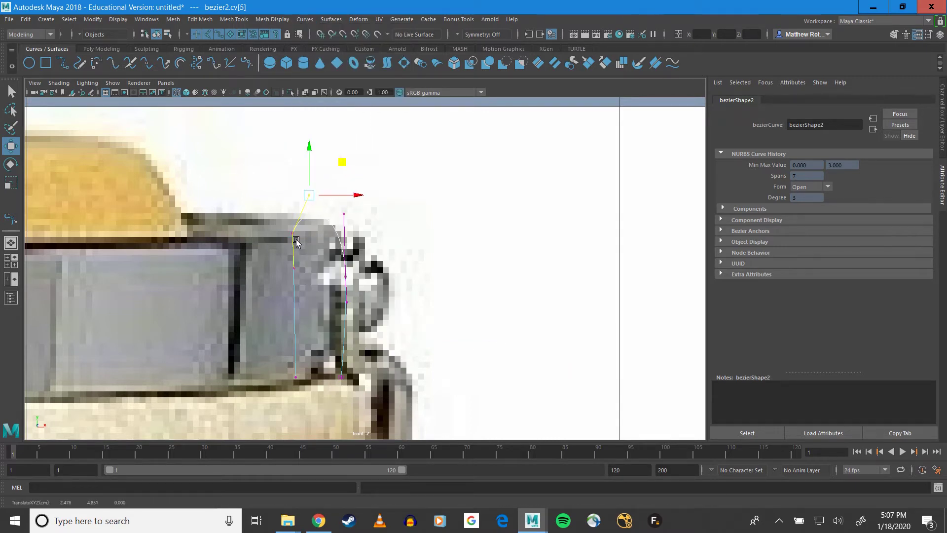
pyautogui.moveTo(285, 225)
pyautogui.mouseDown()
pyautogui.moveTo(304, 245)
pyautogui.moveTo(294, 215)
pyautogui.moveTo(294, 238)
pyautogui.moveTo(323, 233)
pyautogui.mouseUp()
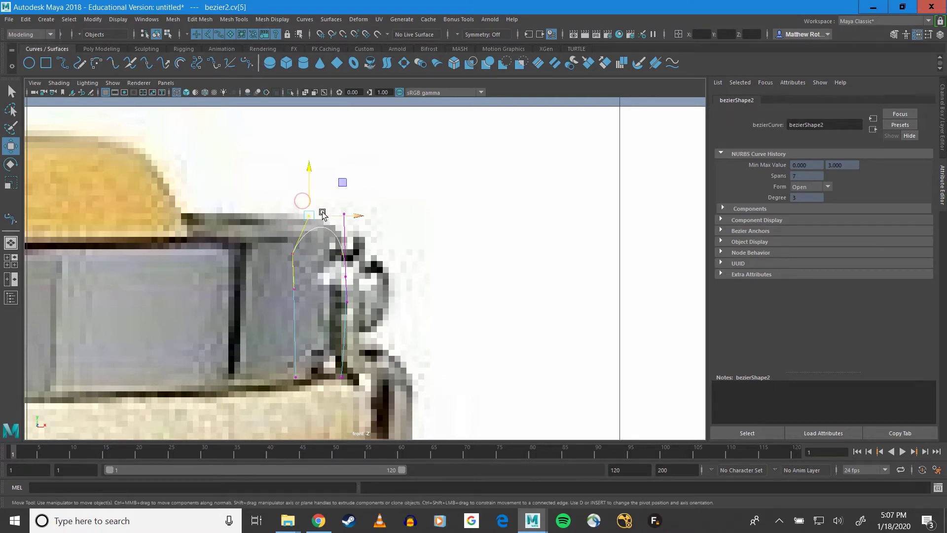
pyautogui.moveTo(341, 183); pyautogui.dragTo(340, 172, button='middle')
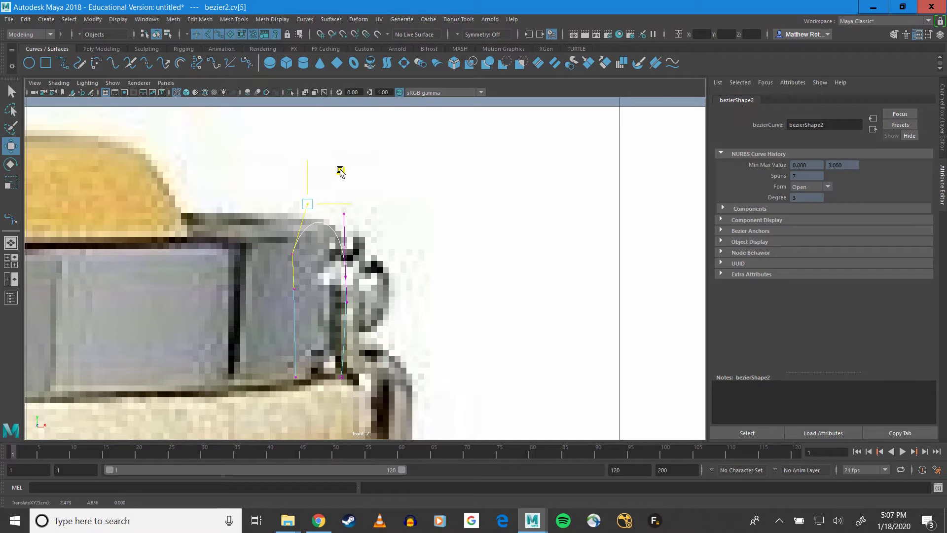
pyautogui.moveTo(340, 170); pyautogui.dragTo(340, 171)
# Nudge the outer anchor's upper tangent handle and raise the inner anchor slightly to match the reference rim's top edge
pyautogui.moveTo(334, 209); pyautogui.dragTo(352, 217)
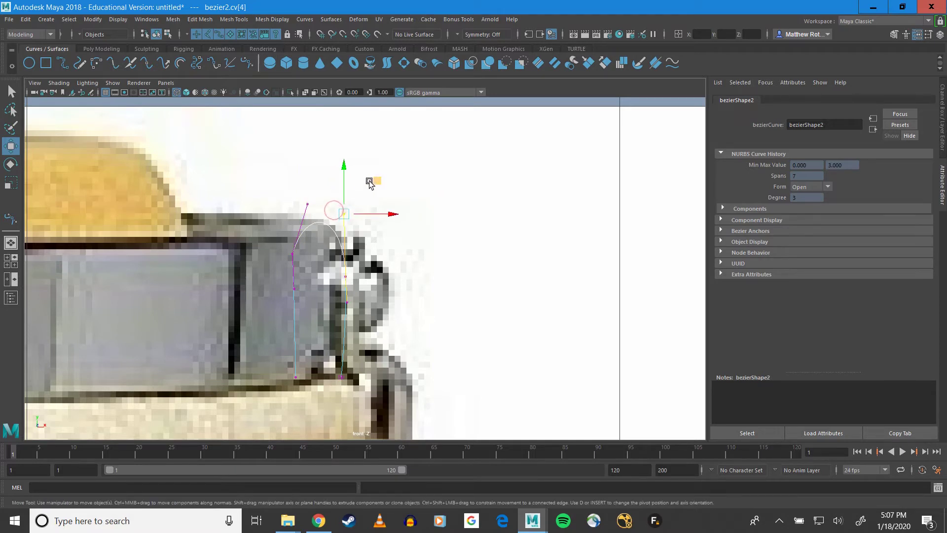
pyautogui.moveTo(377, 181); pyautogui.dragTo(378, 178)
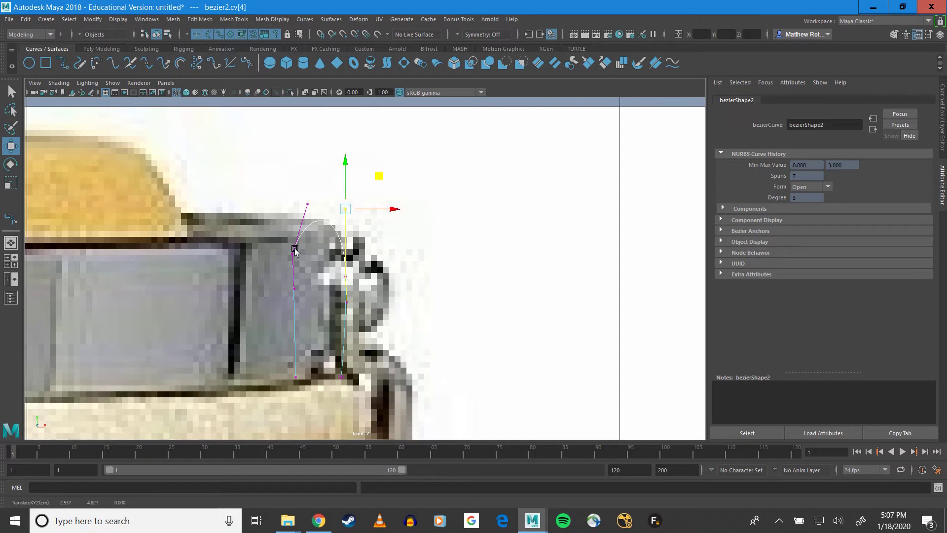
pyautogui.moveTo(286, 248); pyautogui.dragTo(303, 278)
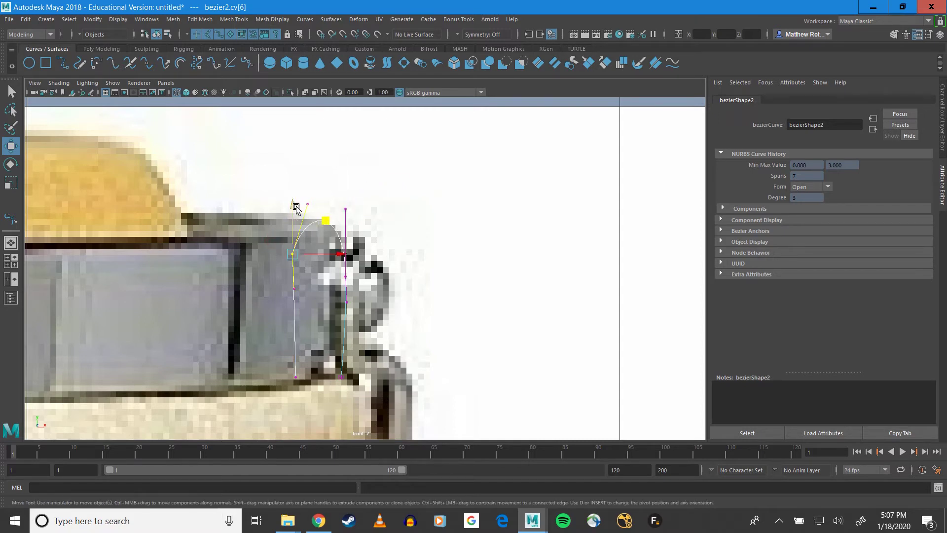
pyautogui.moveTo(290, 206); pyautogui.dragTo(292, 201)
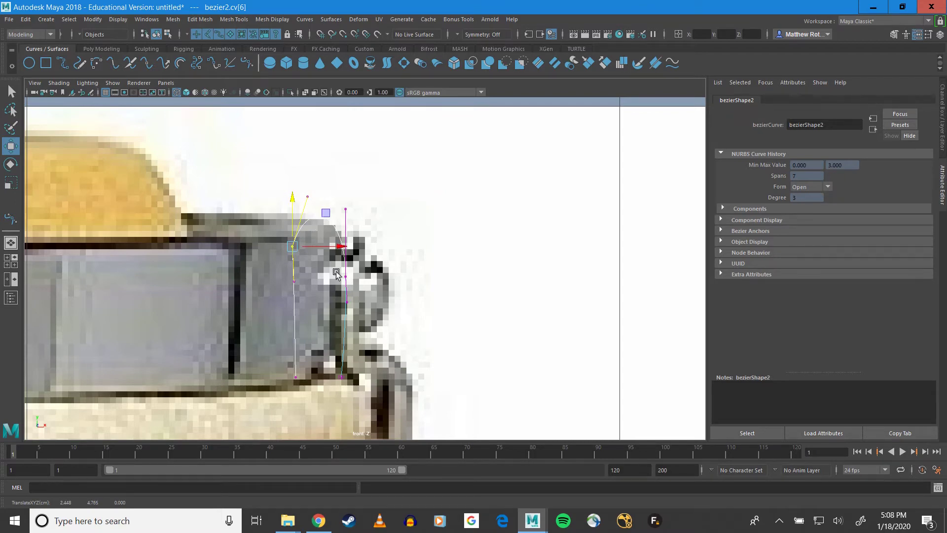
pyautogui.scroll(-6, 345, 286)
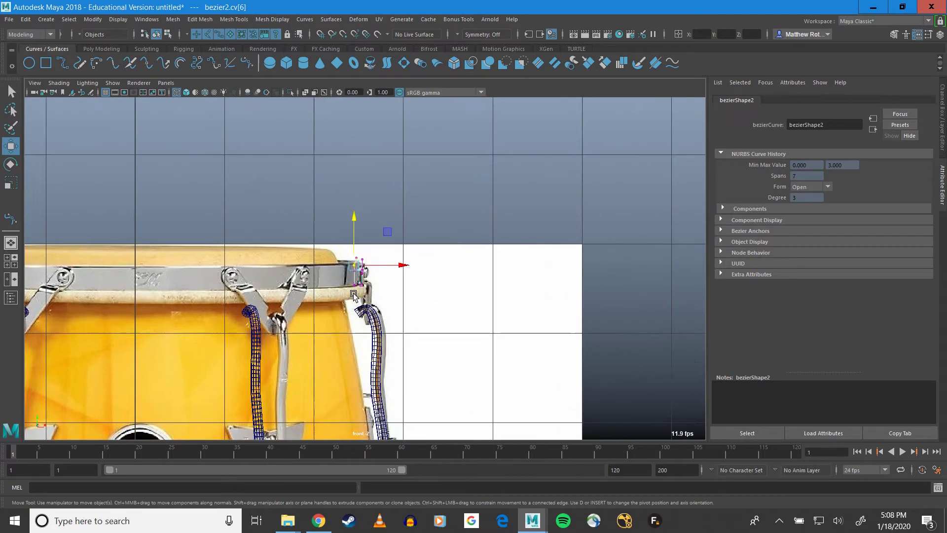
pyautogui.scroll(8, 354, 295)
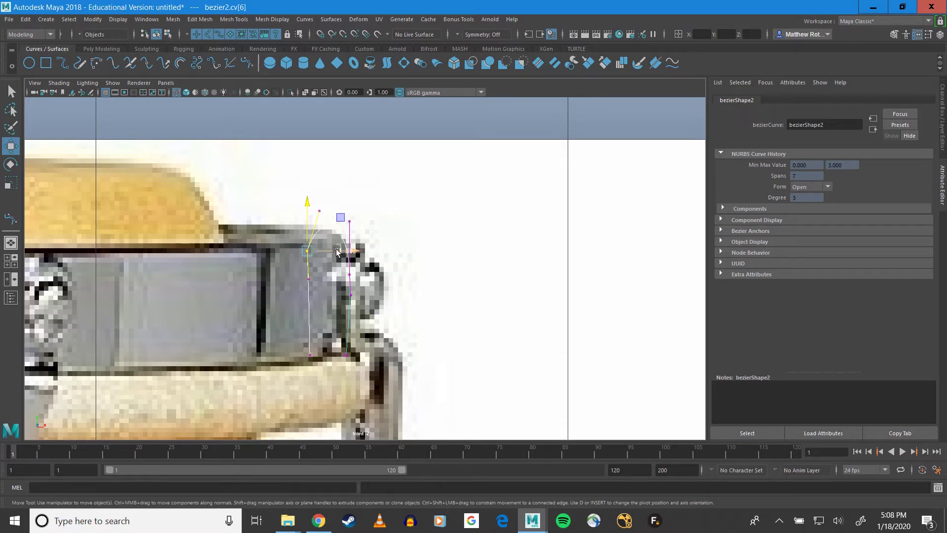
# Open the Outliner, leave control vertex editing, and select the whole rim profile curve as an object
pyautogui.press('q')
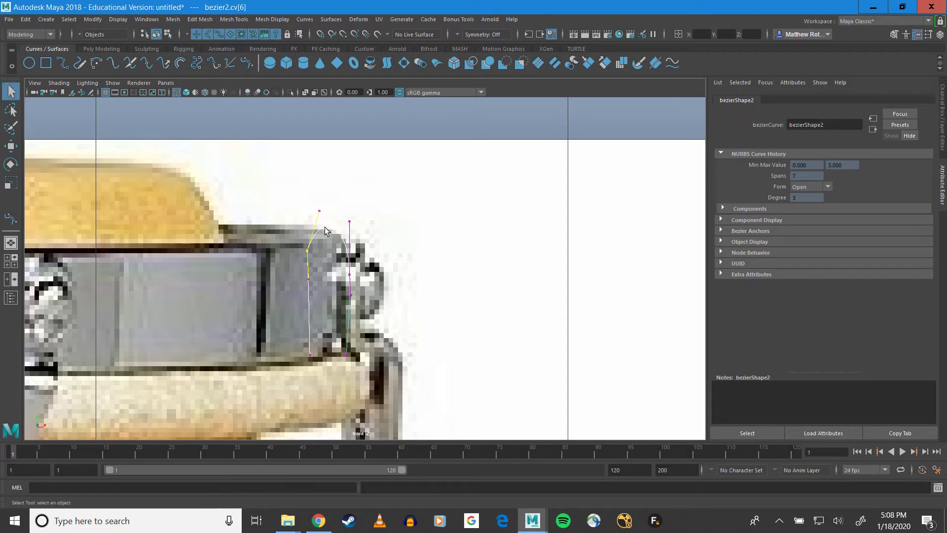
pyautogui.rightClick(307, 292)
pyautogui.rightClick(317, 274)
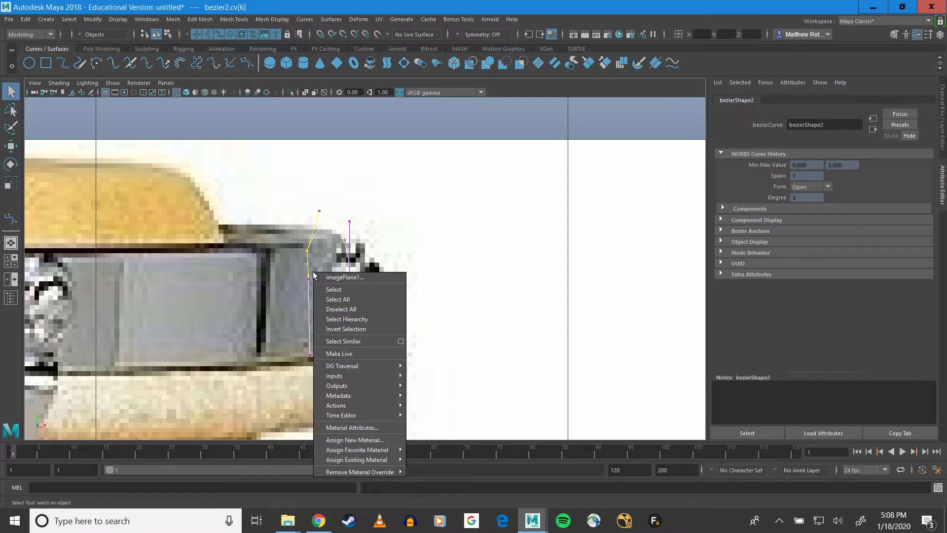
pyautogui.rightClick(314, 262)
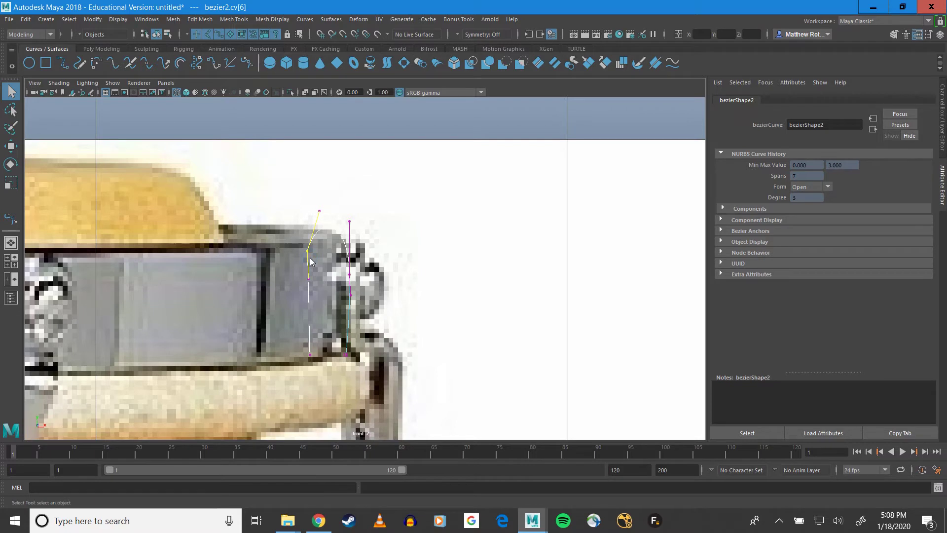
pyautogui.scroll(2, 309, 279)
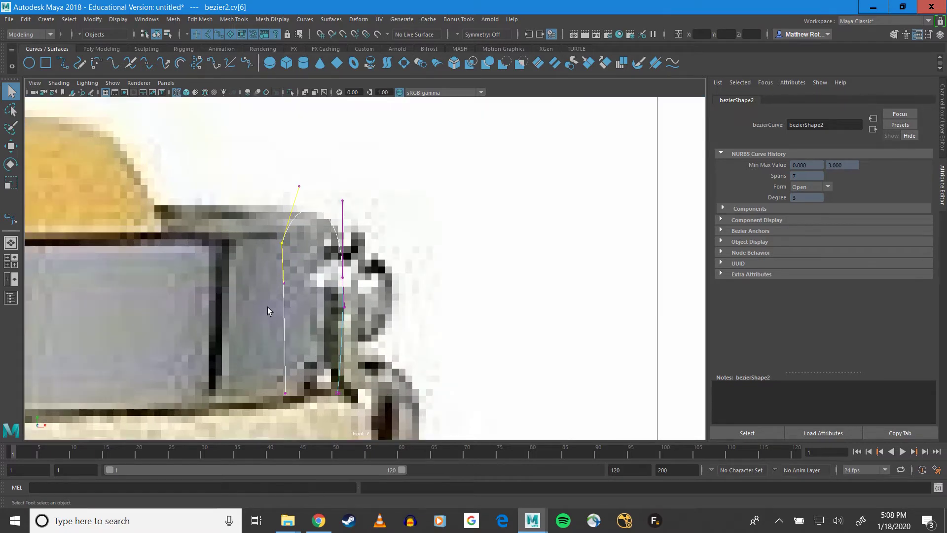
pyautogui.rightClick(285, 303)
pyautogui.click(11, 297)
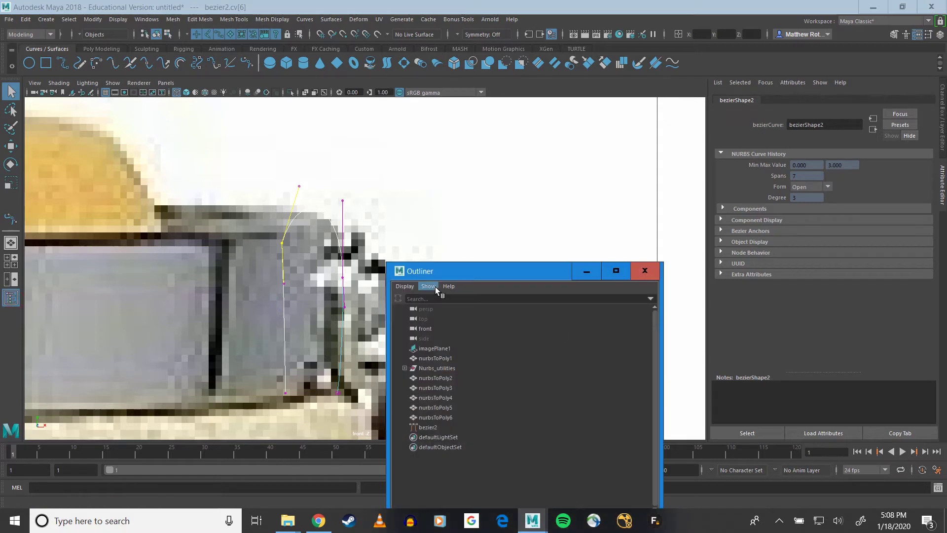
pyautogui.moveTo(450, 271); pyautogui.dragTo(548, 239)
pyautogui.click(534, 316)
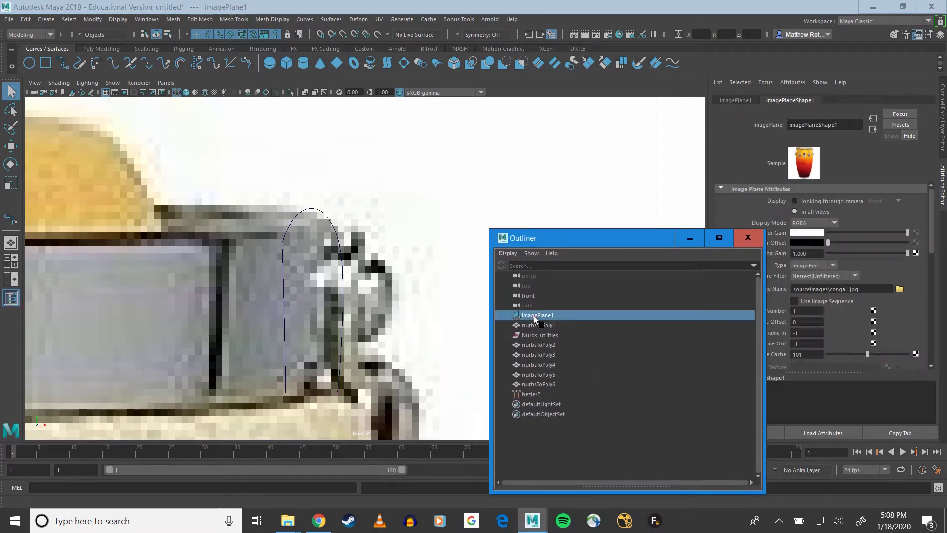
pyautogui.click(342, 261)
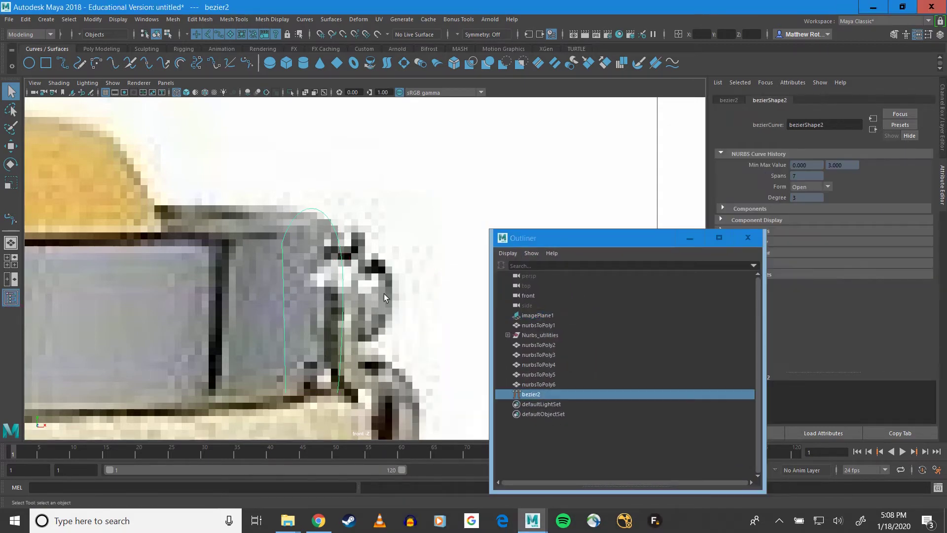
# Revolve the rim profile curve 360 degrees around the Y axis to form the drum's metal rim
pyautogui.scroll(-10, 377, 294)
pyautogui.scroll(5, 378, 291)
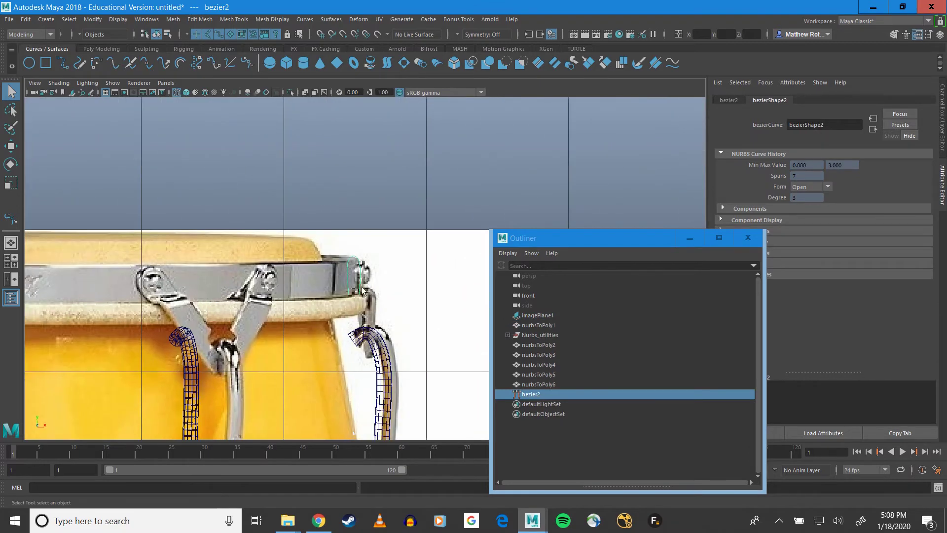
pyautogui.scroll(1, 342, 291)
pyautogui.keyDown('alt'); pyautogui.moveTo(272, 264); pyautogui.dragTo(344, 241, button='middle'); pyautogui.keyUp('alt')
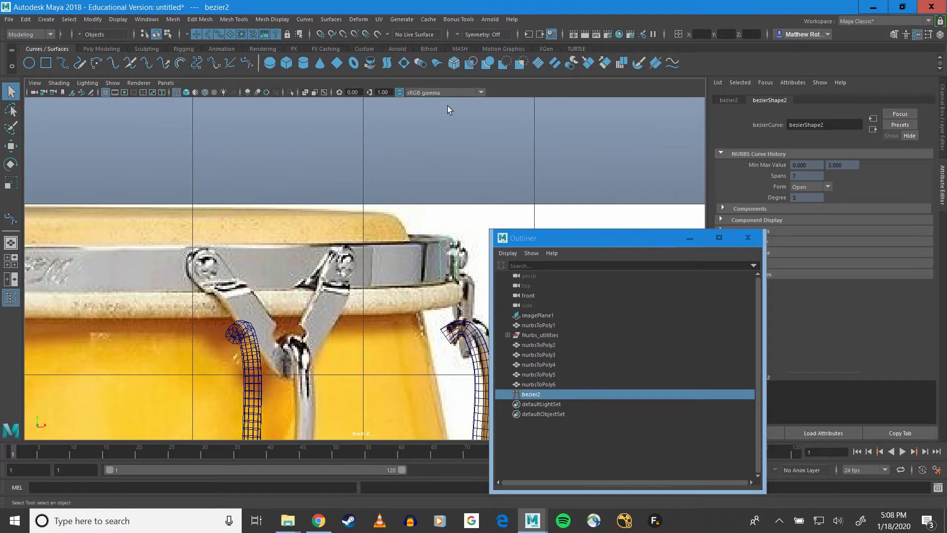
pyautogui.click(374, 66)
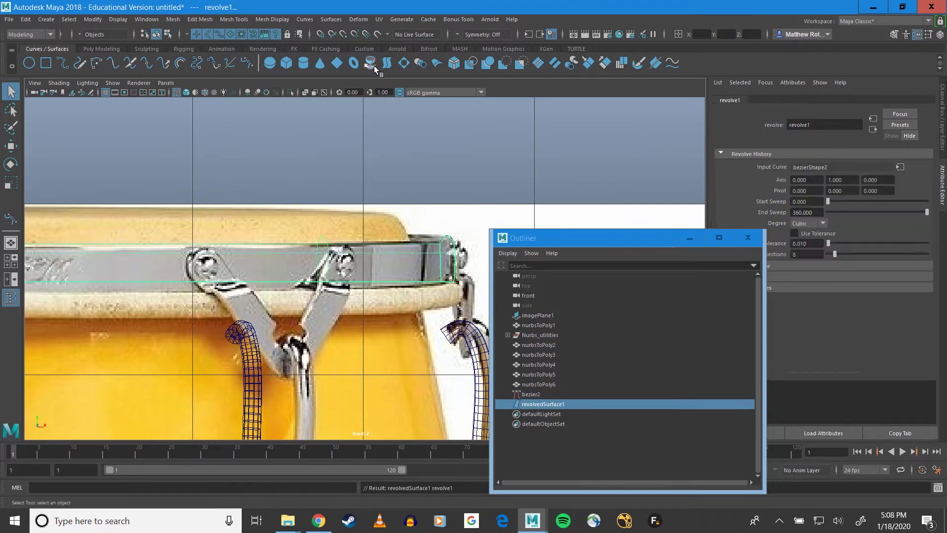
# Inspect the revolved rim around the drum in the perspective view and compare it with the reference image
pyautogui.press('space')
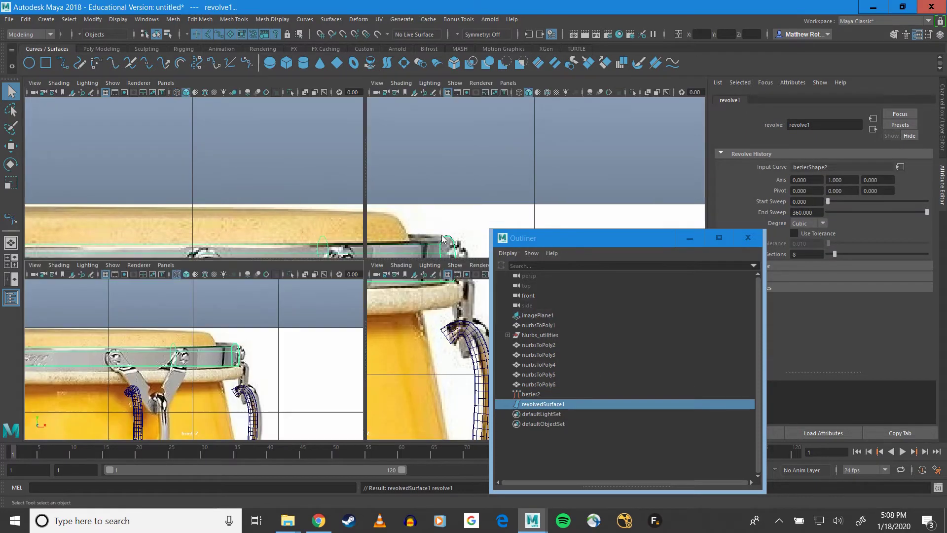
pyautogui.press('space')
pyautogui.scroll(5, 427, 156)
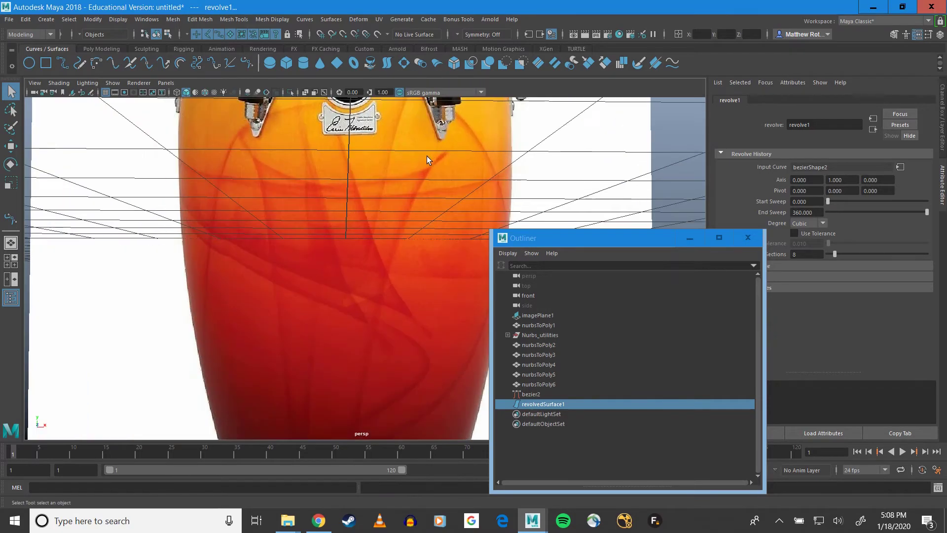
pyautogui.keyDown('alt'); pyautogui.moveTo(427, 156); pyautogui.dragTo(347, 239); pyautogui.keyUp('alt')
pyautogui.scroll(3, 360, 164)
pyautogui.keyDown('alt'); pyautogui.moveTo(360, 164); pyautogui.dragTo(353, 257, button='middle'); pyautogui.keyUp('alt')
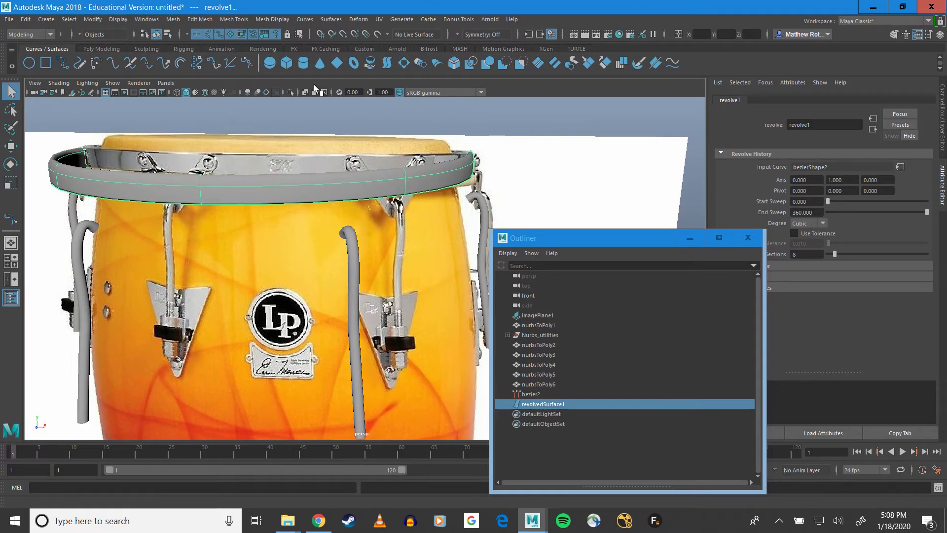
pyautogui.moveTo(333, 149)
pyautogui.keyDown('alt'); pyautogui.mouseDown()
pyautogui.moveTo(271, 216)
pyautogui.moveTo(334, 166)
pyautogui.mouseUp(); pyautogui.keyUp('alt')
pyautogui.scroll(3, 332, 173)
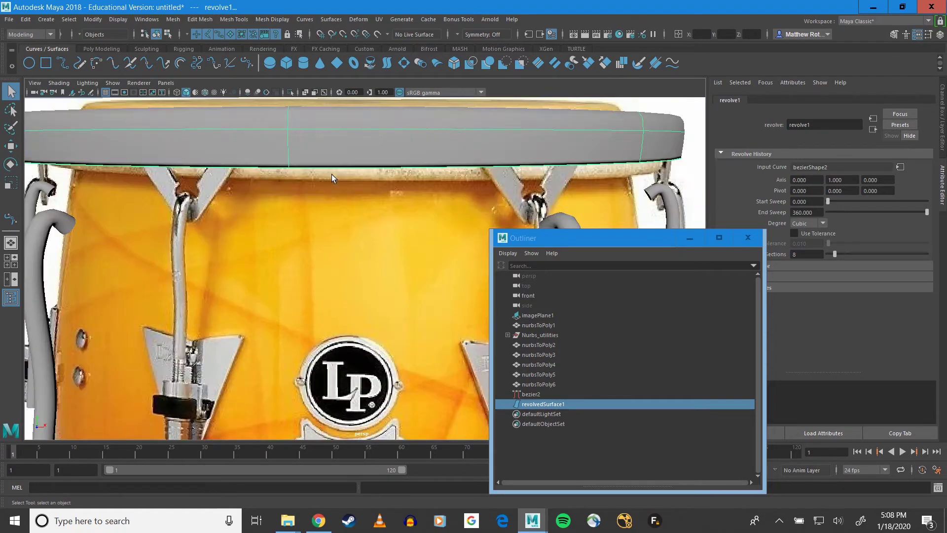
pyautogui.keyDown('alt'); pyautogui.moveTo(331, 173); pyautogui.dragTo(313, 206, button='middle'); pyautogui.keyUp('alt')
pyautogui.keyDown('alt'); pyautogui.moveTo(302, 195); pyautogui.dragTo(291, 192); pyautogui.keyUp('alt')
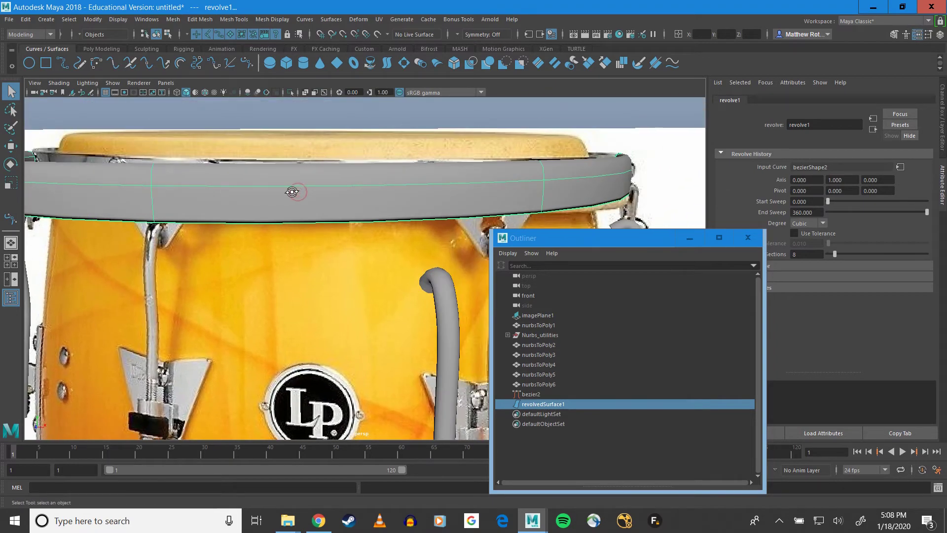
# Convert the revolved rim surface to polygons with quads, General tessellation, 12 isoparms in U and 8 in V
pyautogui.click(48, 19)
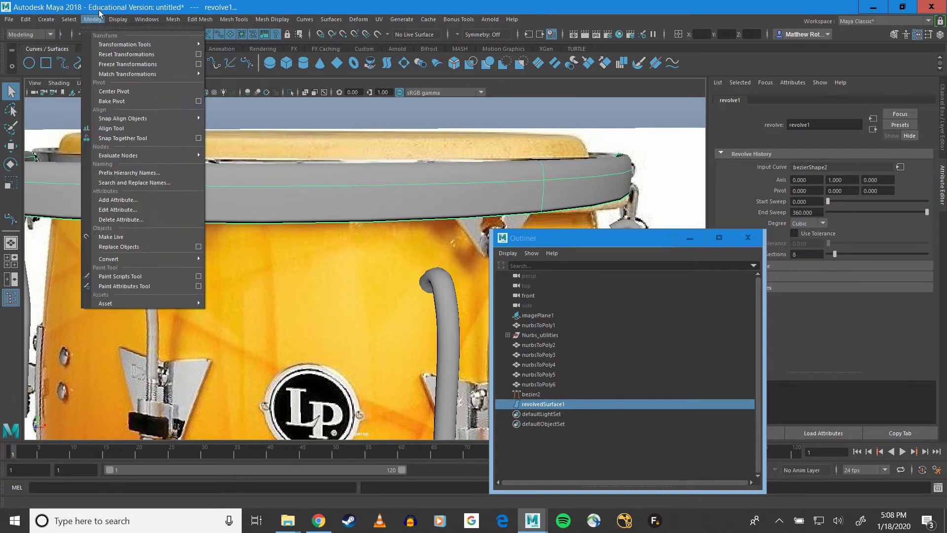
pyautogui.moveTo(93, 22)
pyautogui.moveTo(146, 260)
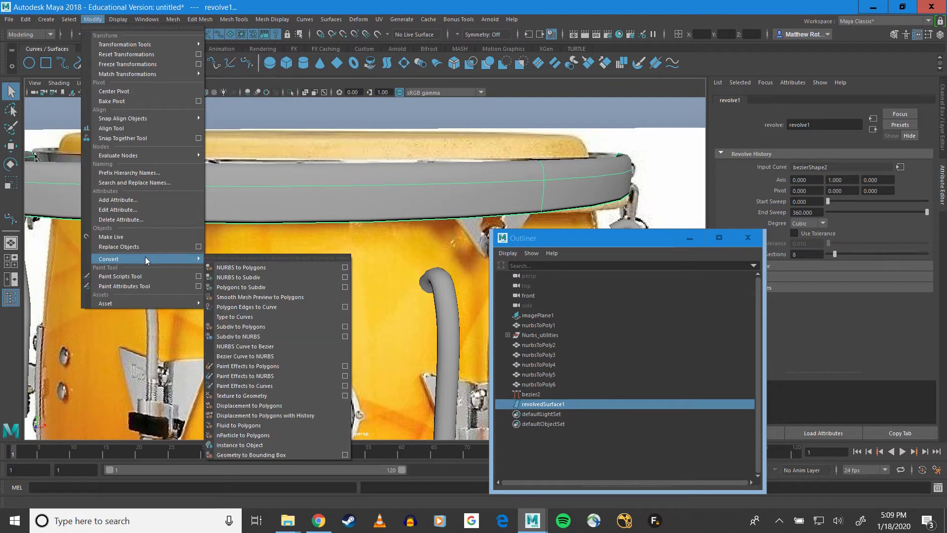
pyautogui.click(345, 268)
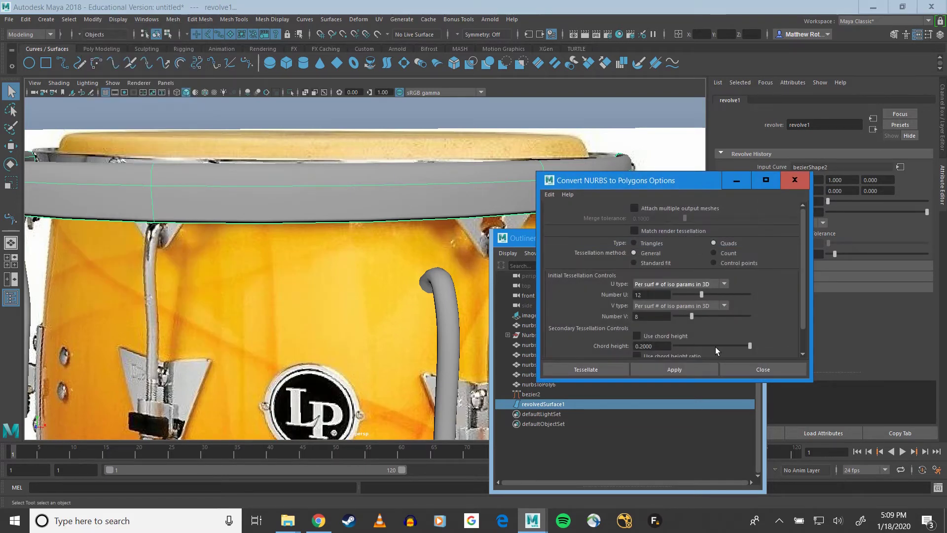
pyautogui.click(670, 368)
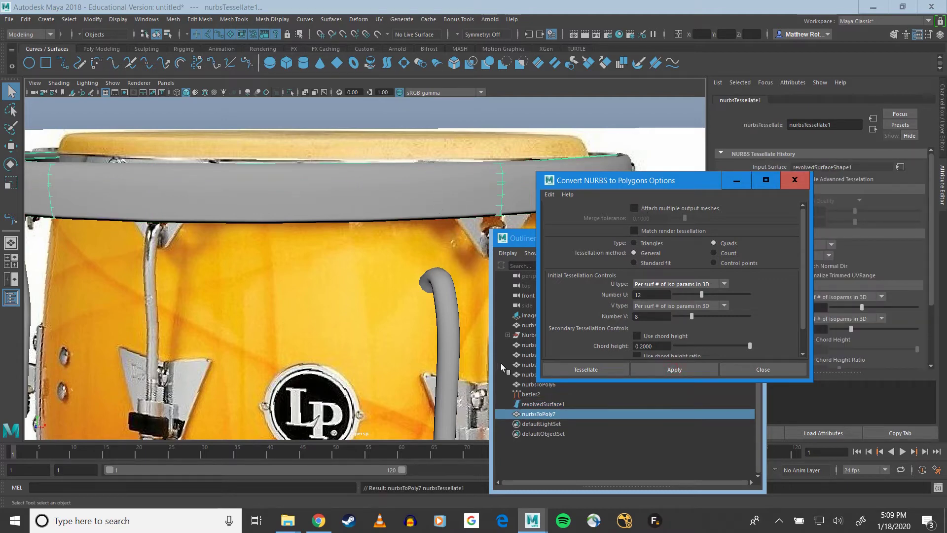
# Hide the original revolved surface and its Bezier profile curve, leaving the converted polygon rim in view
pyautogui.click(538, 404)
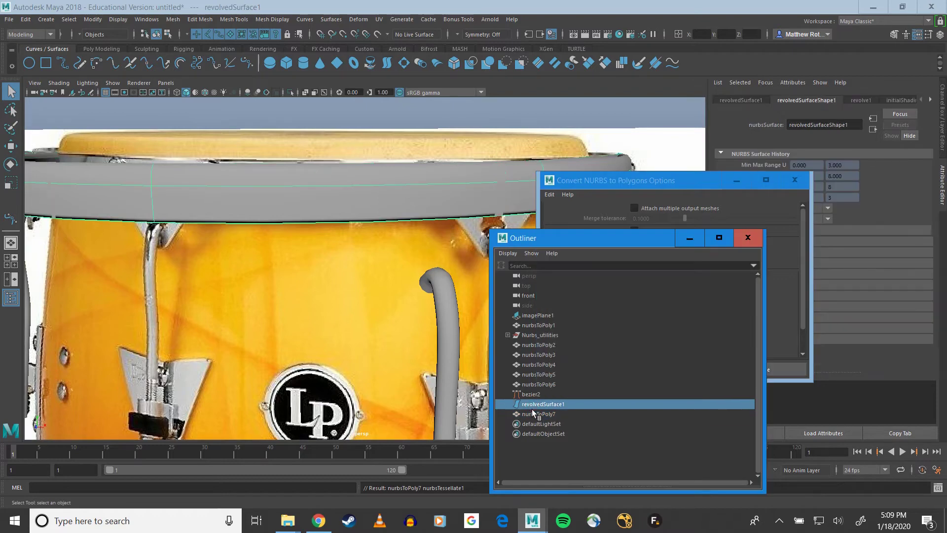
pyautogui.press('h')
pyautogui.click(535, 395)
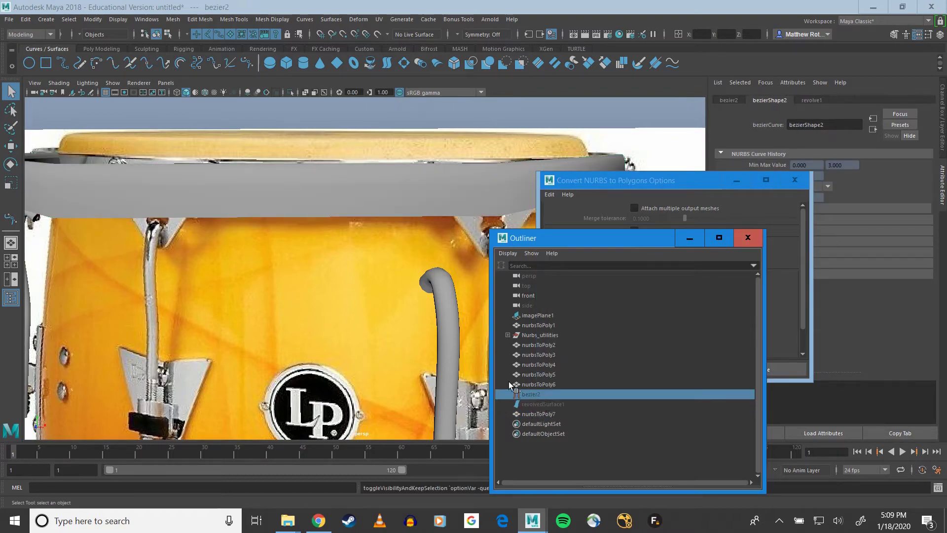
pyautogui.press('h')
# Select the polygon rim, move the Outliner clear of the conversion options, and close those options
pyautogui.click(419, 189)
pyautogui.keyDown('alt'); pyautogui.moveTo(341, 206); pyautogui.dragTo(341, 233); pyautogui.keyUp('alt')
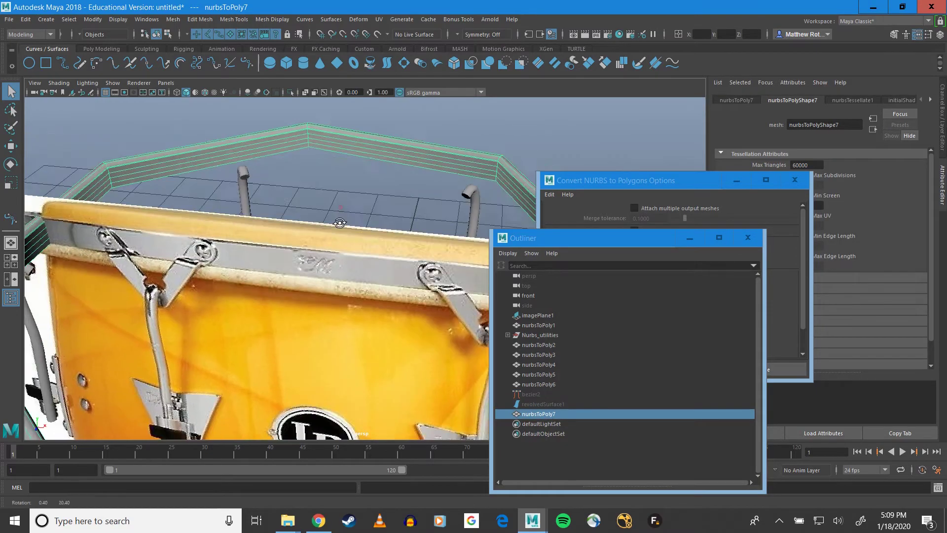
pyautogui.scroll(-2, 341, 233)
pyautogui.keyDown('alt'); pyautogui.moveTo(342, 227); pyautogui.dragTo(294, 147, button='middle'); pyautogui.keyUp('alt')
pyautogui.moveTo(293, 150)
pyautogui.keyDown('alt'); pyautogui.mouseDown()
pyautogui.moveTo(327, 186)
pyautogui.moveTo(322, 168)
pyautogui.moveTo(299, 155)
pyautogui.mouseUp(); pyautogui.keyUp('alt')
pyautogui.moveTo(590, 237); pyautogui.dragTo(586, 353)
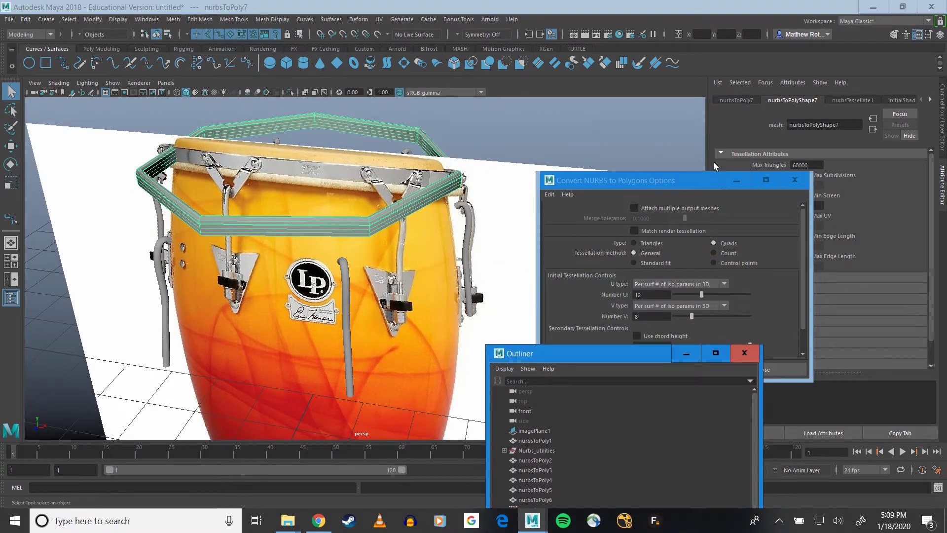
pyautogui.click(794, 180)
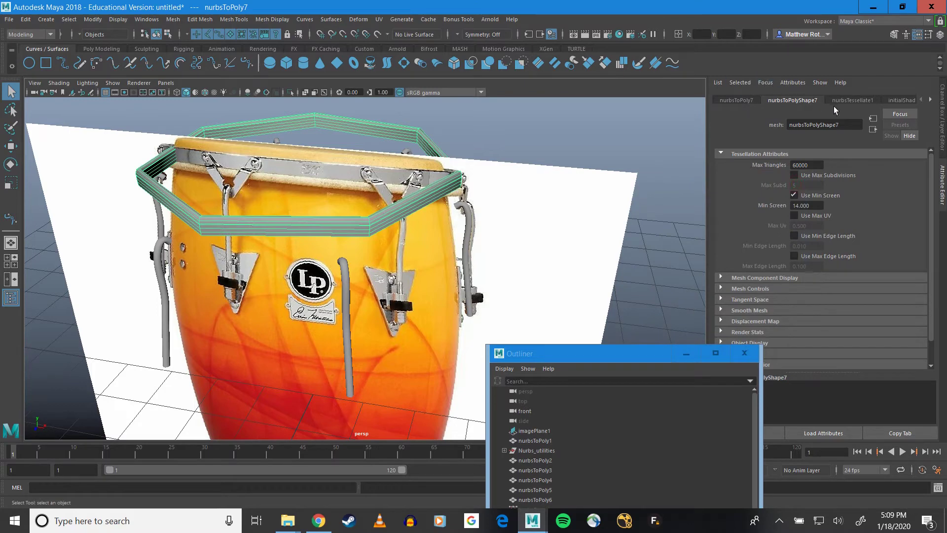
# Adjust the polygon rim's tessellation to a U number of 10 and a V number of 20, and inspect its segments up close
pyautogui.click(837, 100)
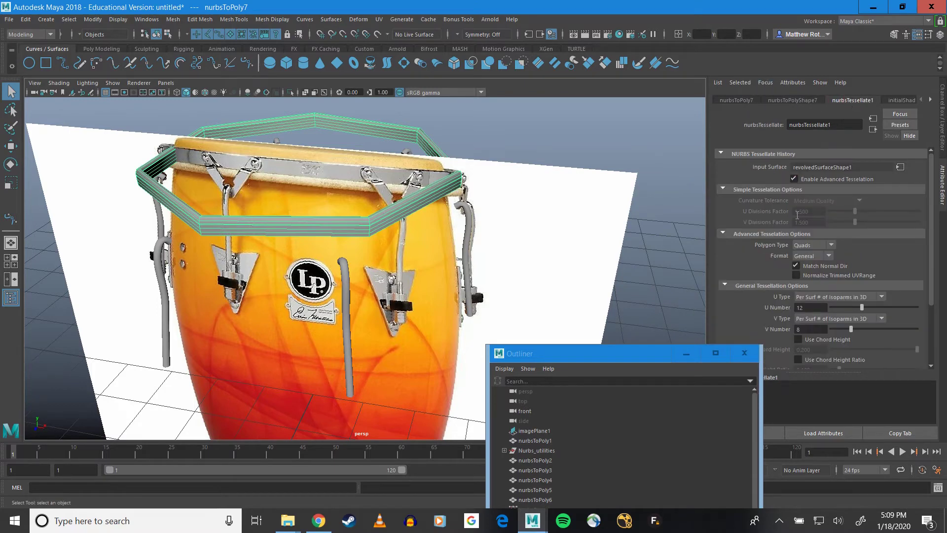
pyautogui.moveTo(863, 308); pyautogui.dragTo(863, 332)
pyautogui.moveTo(868, 334)
pyautogui.mouseDown()
pyautogui.moveTo(899, 335)
pyautogui.moveTo(857, 336)
pyautogui.moveTo(908, 328)
pyautogui.moveTo(883, 330)
pyautogui.mouseUp()
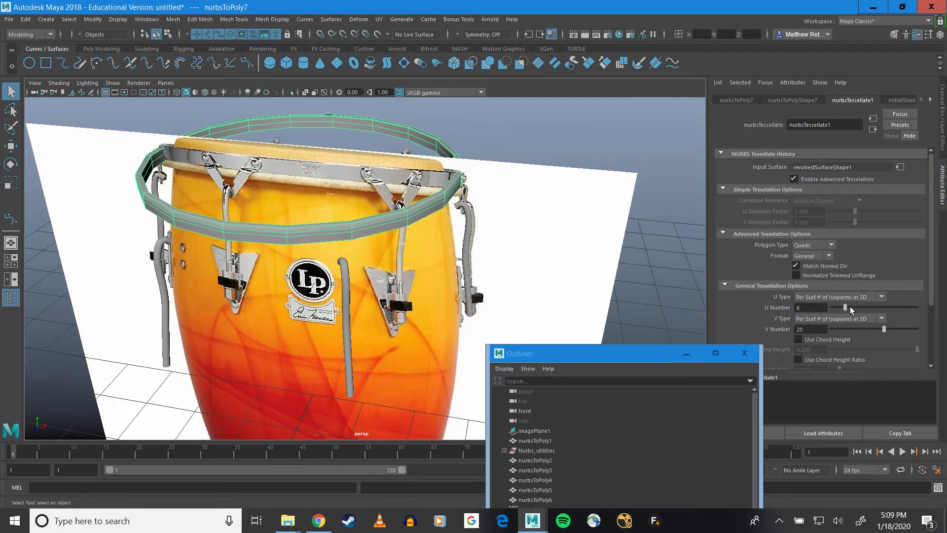
pyautogui.moveTo(845, 309); pyautogui.dragTo(856, 306)
pyautogui.scroll(5, 248, 209)
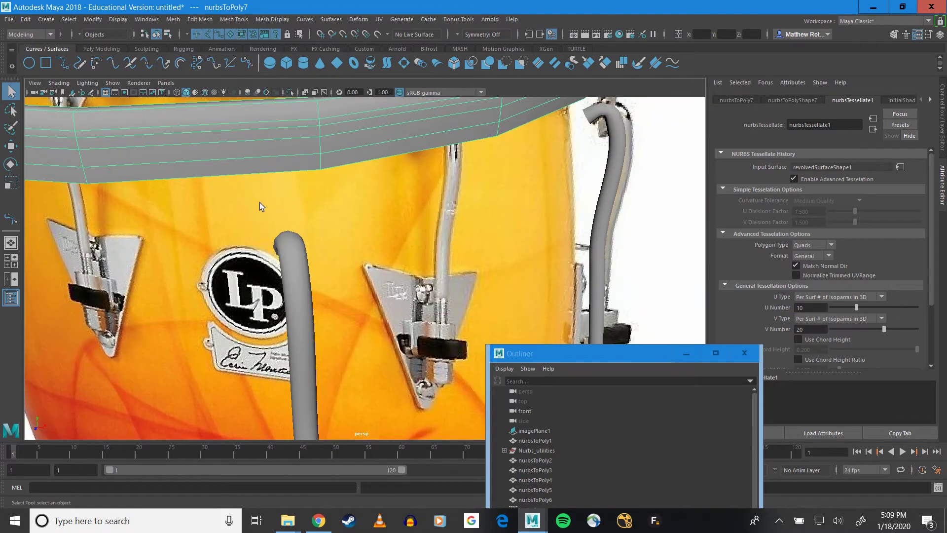
pyautogui.keyDown('alt'); pyautogui.moveTo(260, 202); pyautogui.dragTo(567, 208); pyautogui.keyUp('alt')
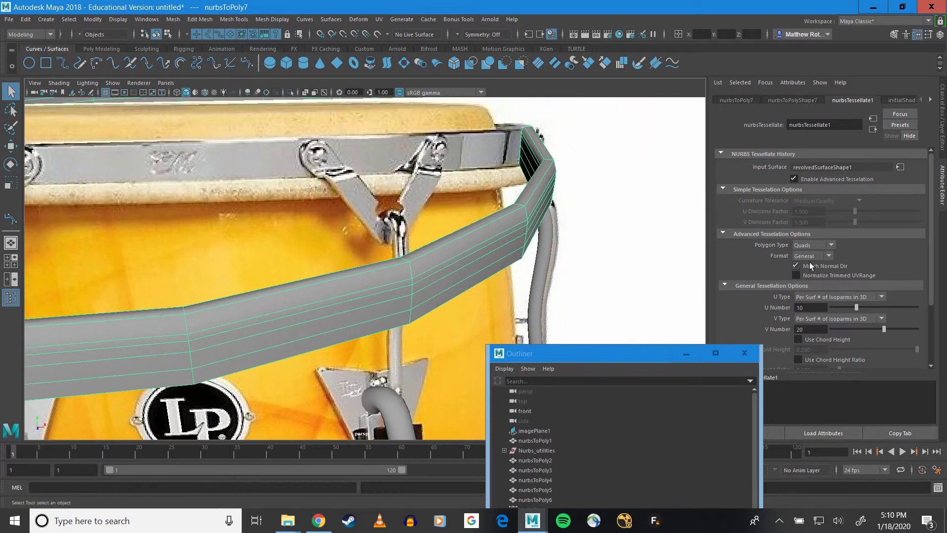
# Set the U Number of the converted rim ring's NURBS tessellation to 20
pyautogui.moveTo(861, 306); pyautogui.dragTo(887, 305)
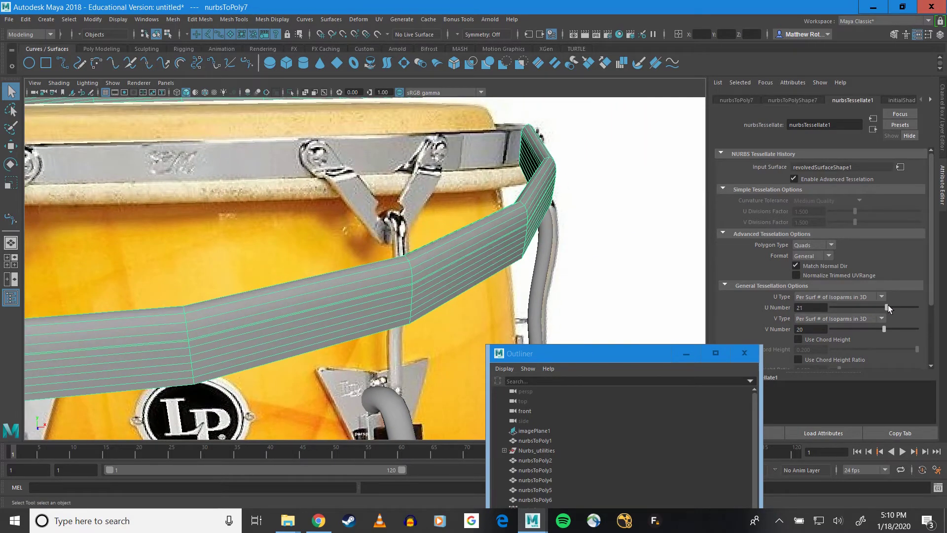
pyautogui.click(791, 307)
pyautogui.press('Return')
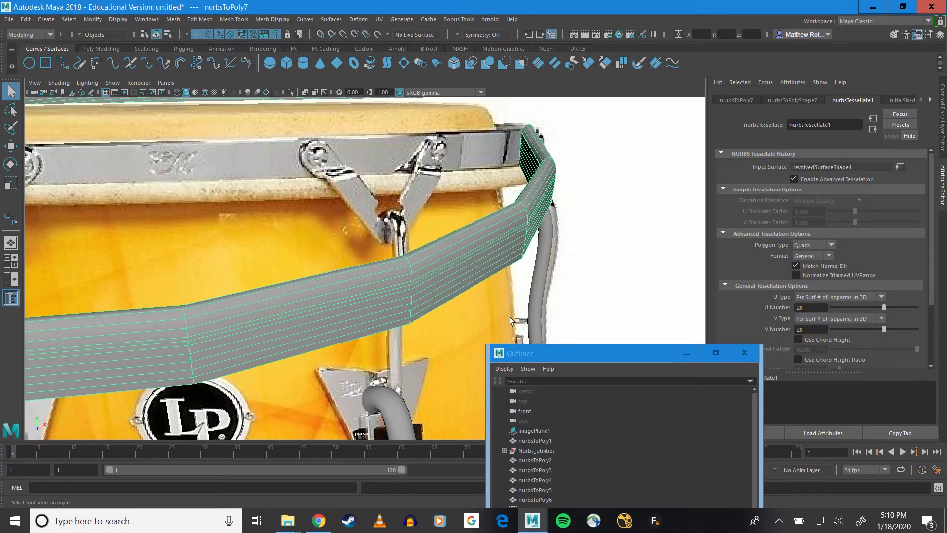
pyautogui.moveTo(495, 250)
pyautogui.keyDown('alt'); pyautogui.mouseDown()
pyautogui.moveTo(530, 230)
pyautogui.moveTo(497, 238)
pyautogui.mouseUp(); pyautogui.keyUp('alt')
pyautogui.rightClick(416, 164)
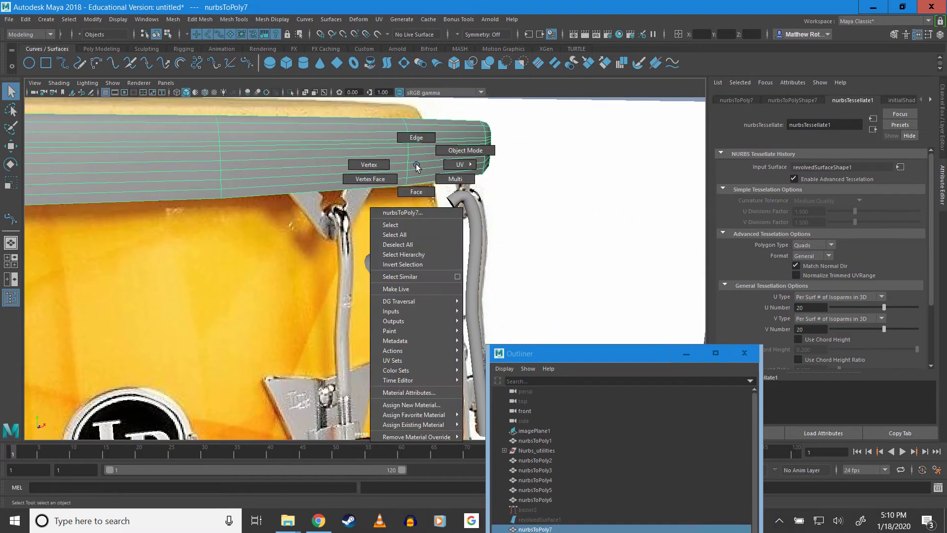
pyautogui.click(413, 140)
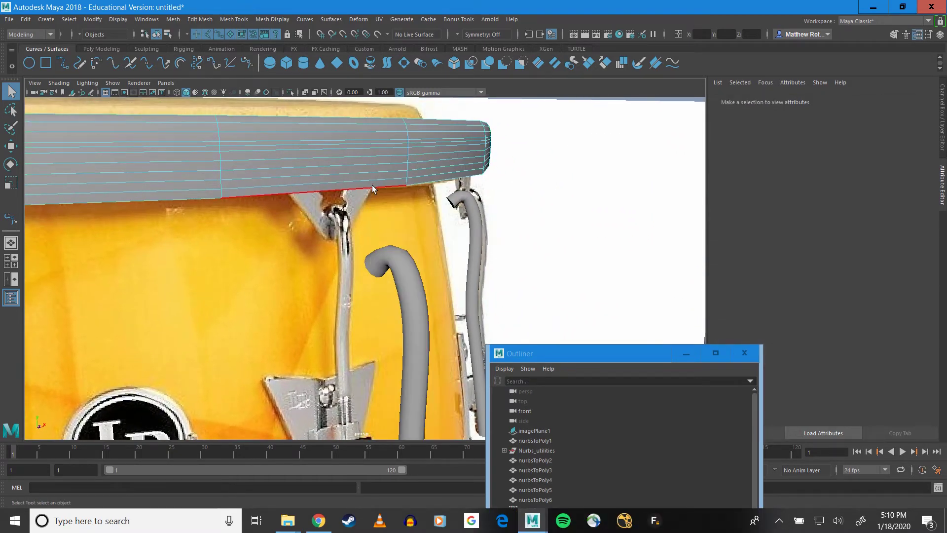
pyautogui.rightClick(355, 176)
pyautogui.click(382, 160)
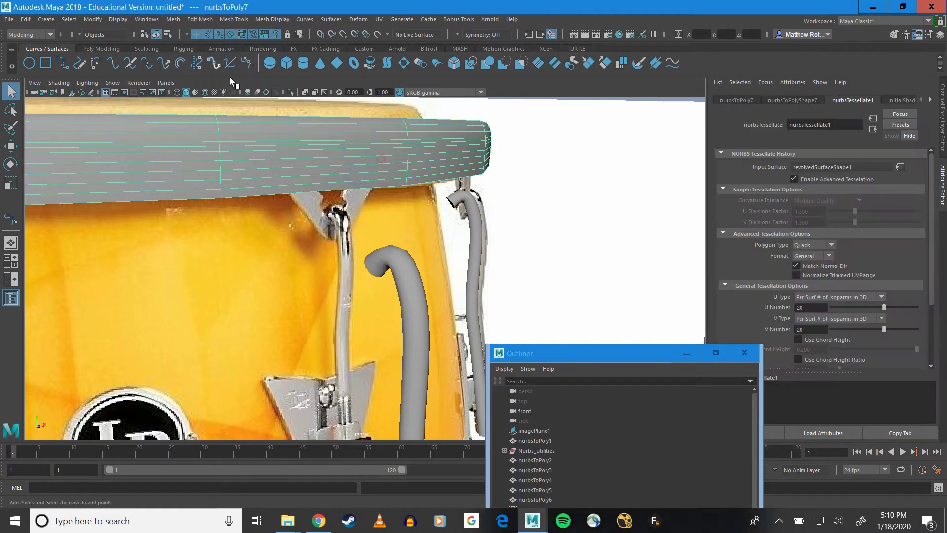
# Delete the construction history of the rim ring and switch it to edge selection
pyautogui.click(46, 19)
pyautogui.moveTo(64, 20)
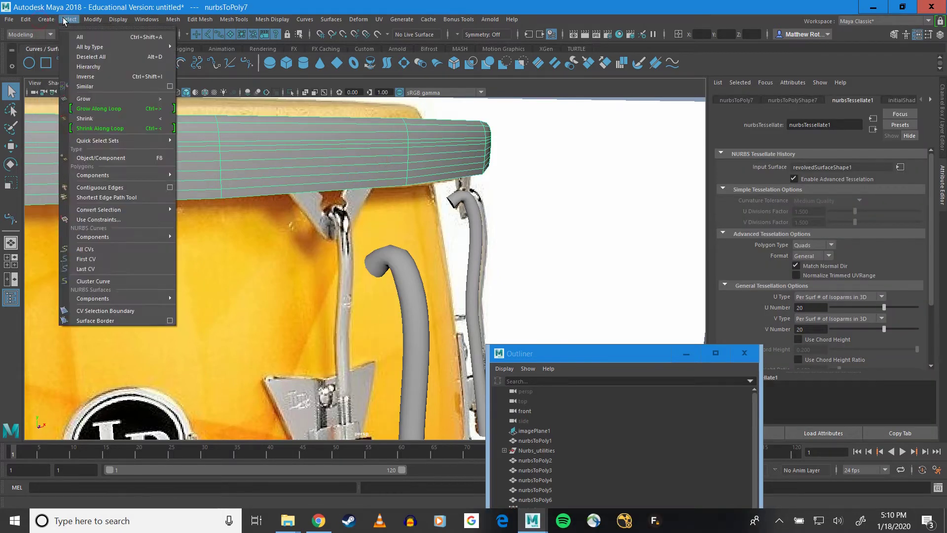
pyautogui.moveTo(111, 139)
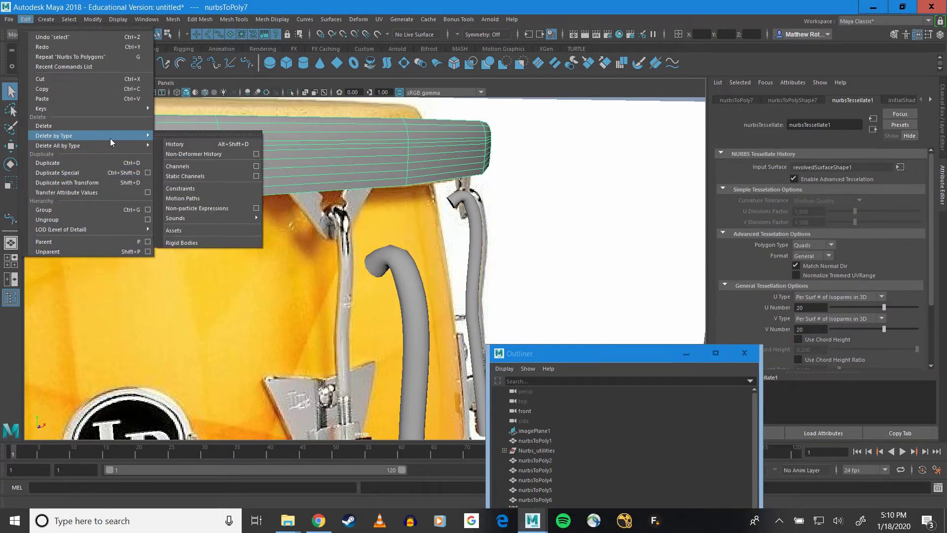
pyautogui.click(175, 144)
pyautogui.keyDown('alt'); pyautogui.moveTo(410, 140); pyautogui.dragTo(431, 169); pyautogui.keyUp('alt')
pyautogui.moveTo(427, 182); pyautogui.dragTo(423, 157, button='right')
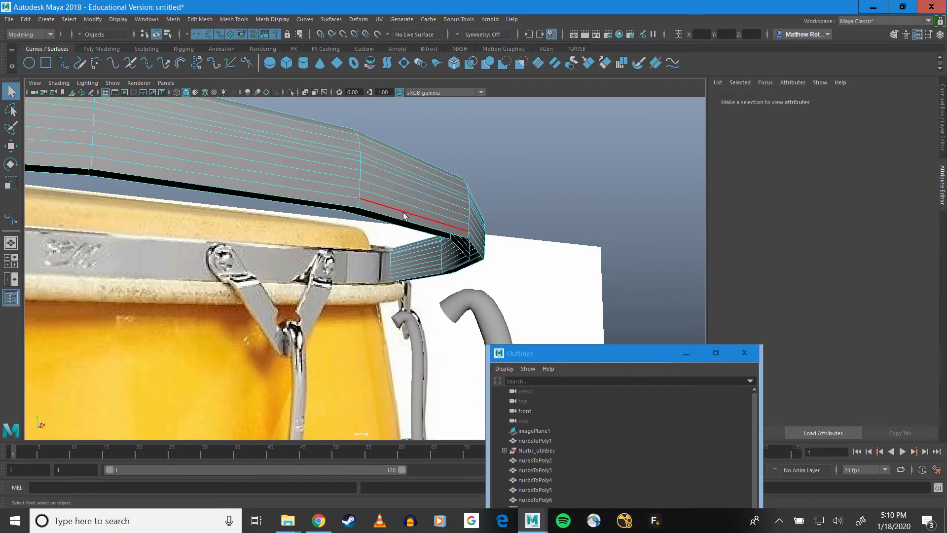
# Try to bridge the border edges along the underside of the rim ring
pyautogui.click(398, 221)
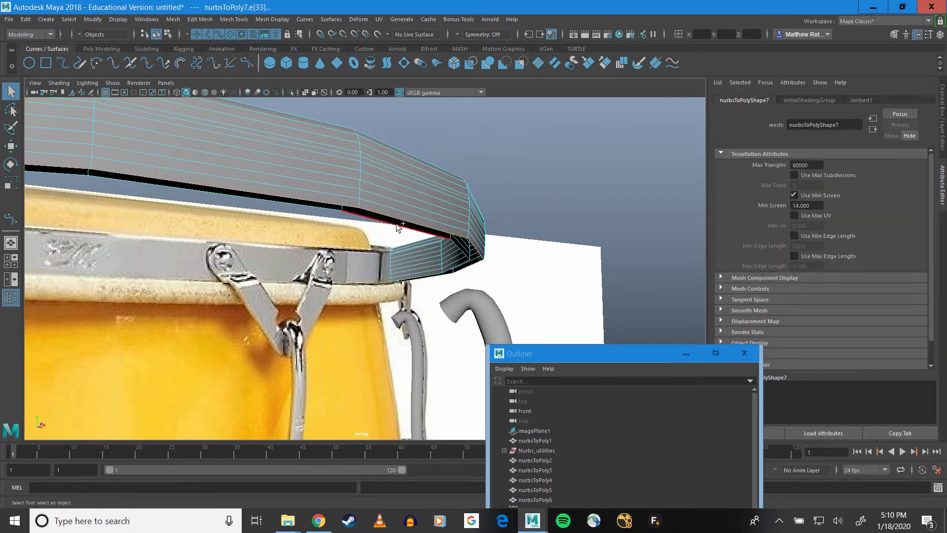
pyautogui.keyDown('shift'); pyautogui.click(399, 225); pyautogui.keyUp('shift')
pyautogui.click(123, 50)
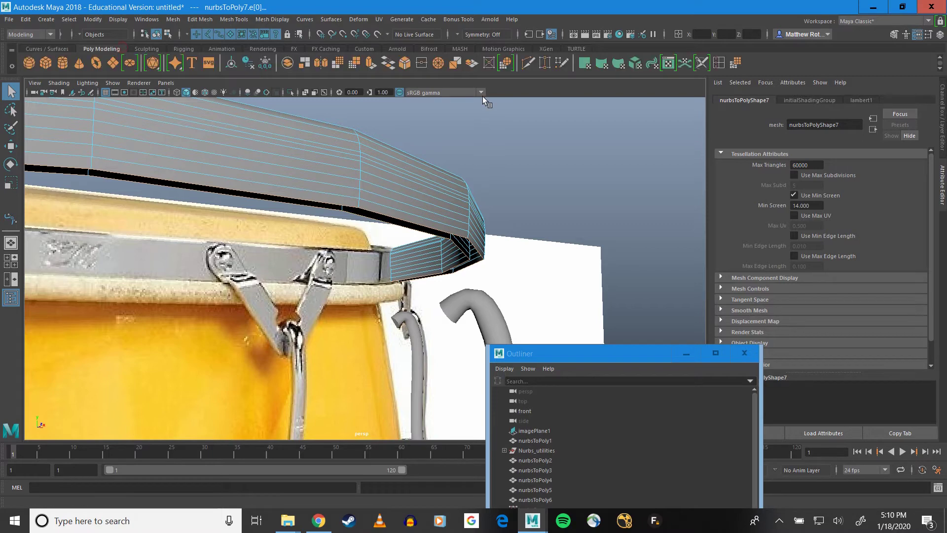
pyautogui.click(388, 65)
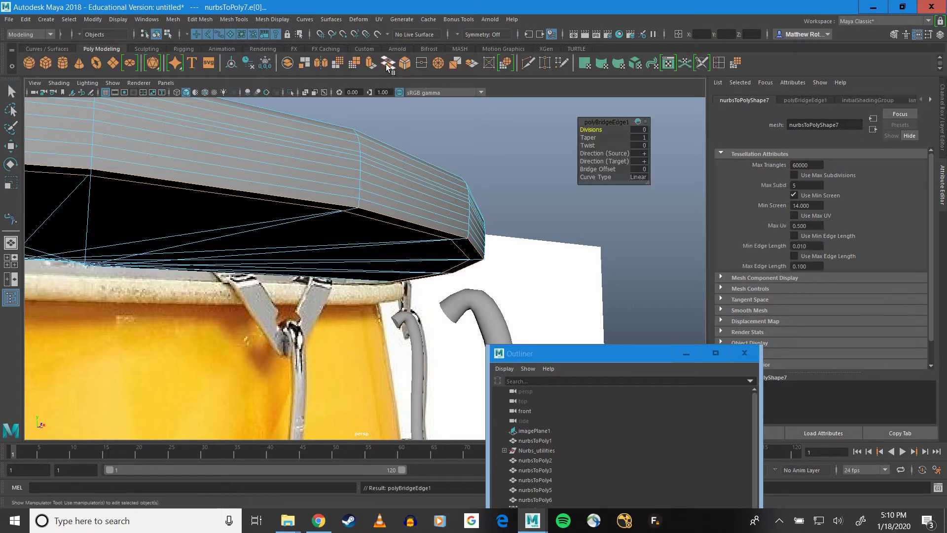
pyautogui.click(477, 275)
# Bridge one facing pair of inner and outer border edges on the underside of the rim ring
pyautogui.keyDown('alt'); pyautogui.moveTo(445, 197); pyautogui.dragTo(327, 239); pyautogui.keyUp('alt')
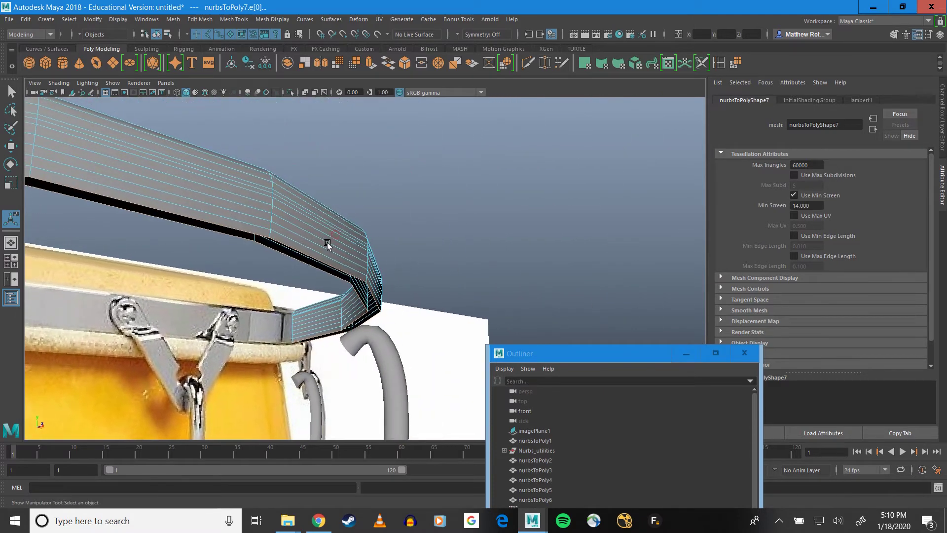
pyautogui.keyDown('shift'); pyautogui.click(304, 260); pyautogui.keyUp('shift')
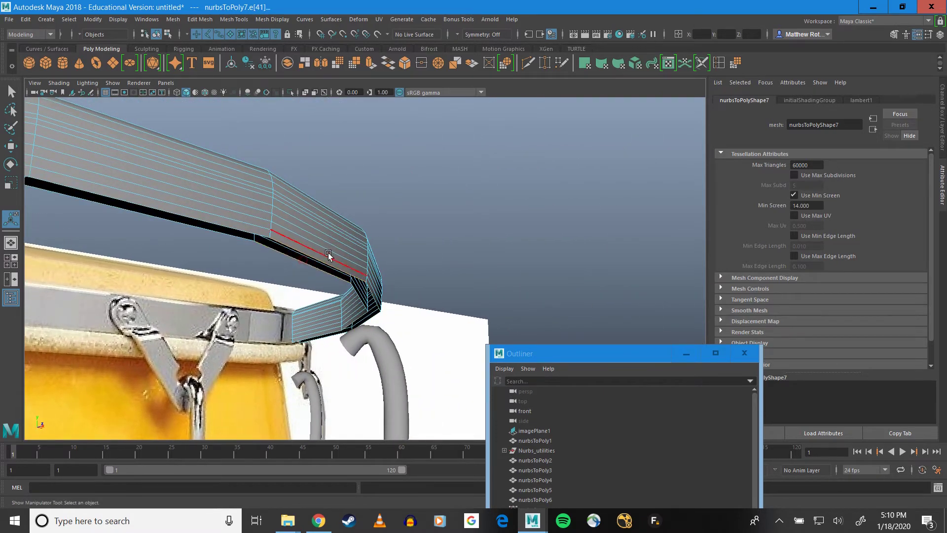
pyautogui.click(388, 64)
pyautogui.keyDown('alt'); pyautogui.moveTo(315, 187); pyautogui.dragTo(361, 265); pyautogui.keyUp('alt')
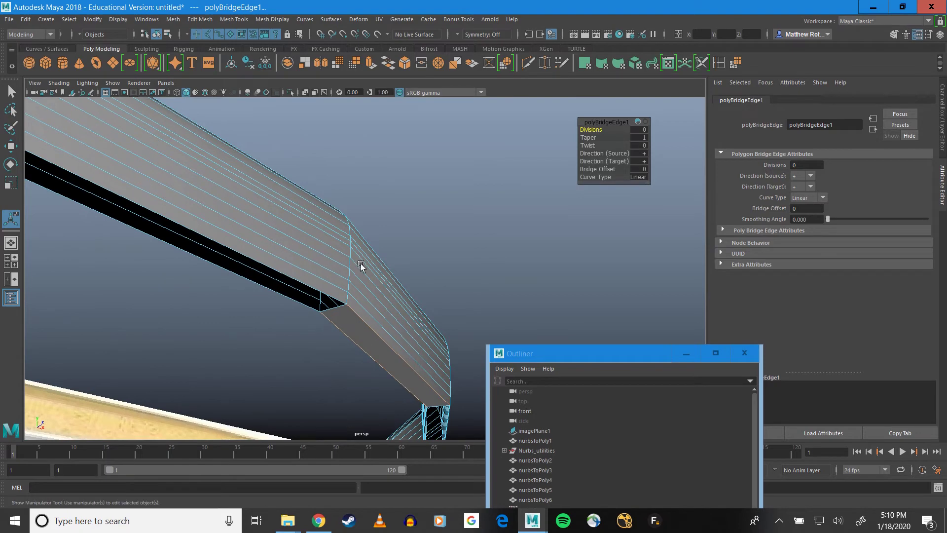
# Bridge the remaining inner and outer border edges around the underside of the rim ring
pyautogui.click(332, 296)
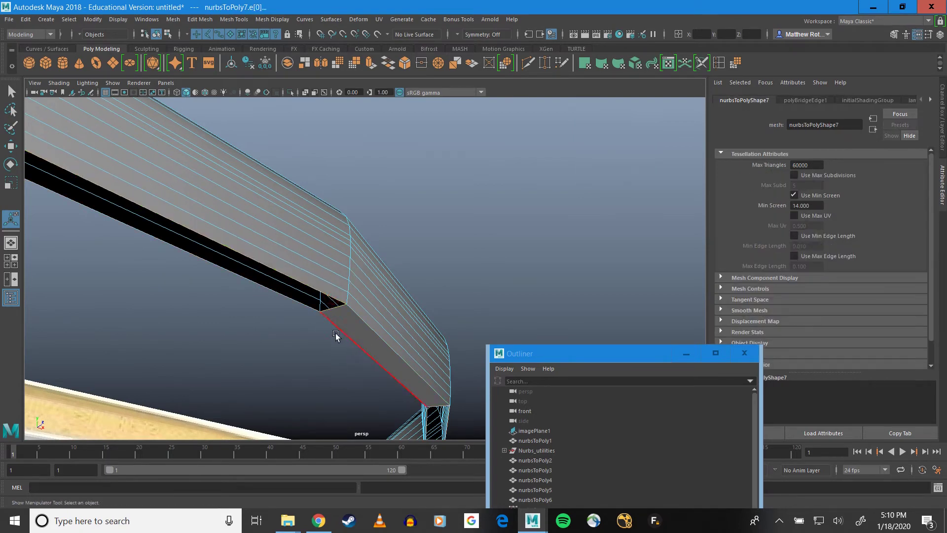
pyautogui.keyDown('alt'); pyautogui.moveTo(364, 327); pyautogui.dragTo(317, 274); pyautogui.keyUp('alt')
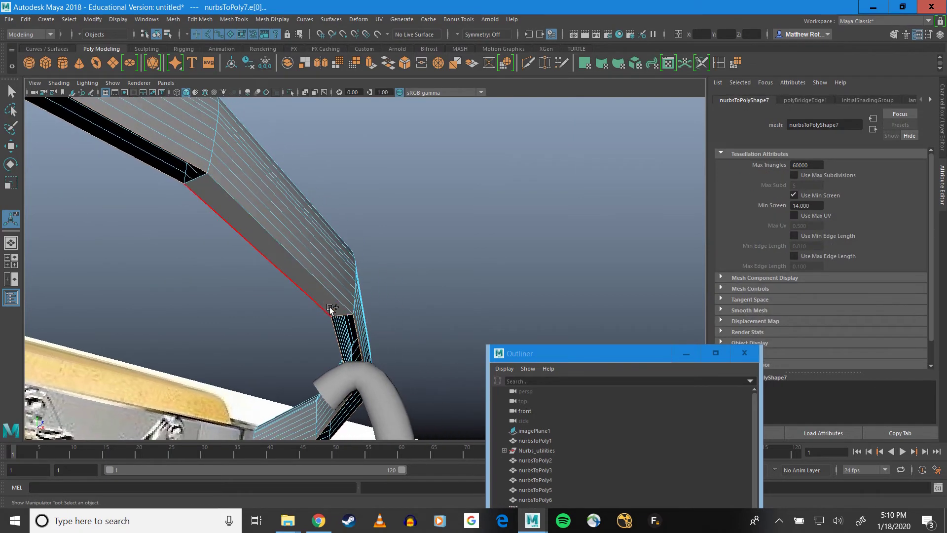
pyautogui.click(387, 65)
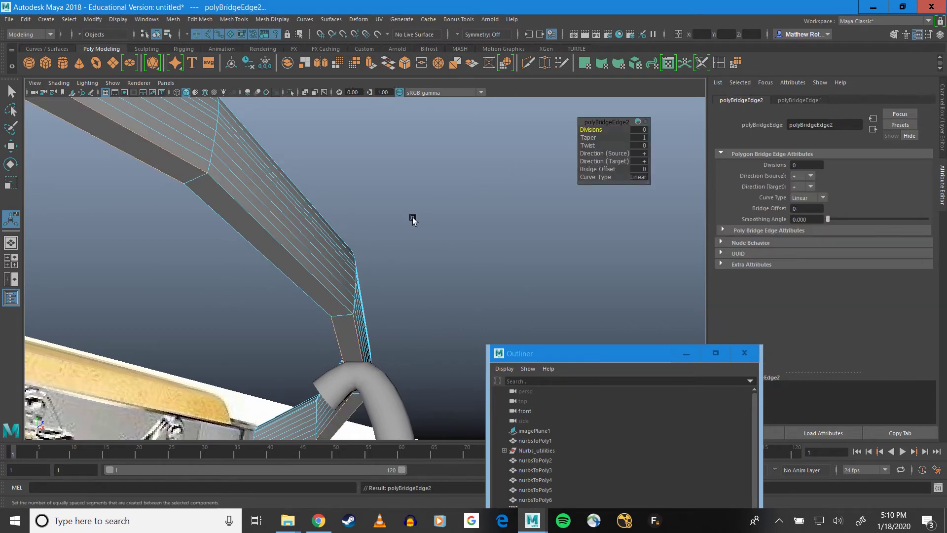
# Inspect the bridged rim ring against the drum reference and return it to object mode
pyautogui.moveTo(412, 220)
pyautogui.keyDown('alt'); pyautogui.mouseDown()
pyautogui.moveTo(294, 201)
pyautogui.moveTo(271, 273)
pyautogui.moveTo(413, 228)
pyautogui.mouseUp(); pyautogui.keyUp('alt')
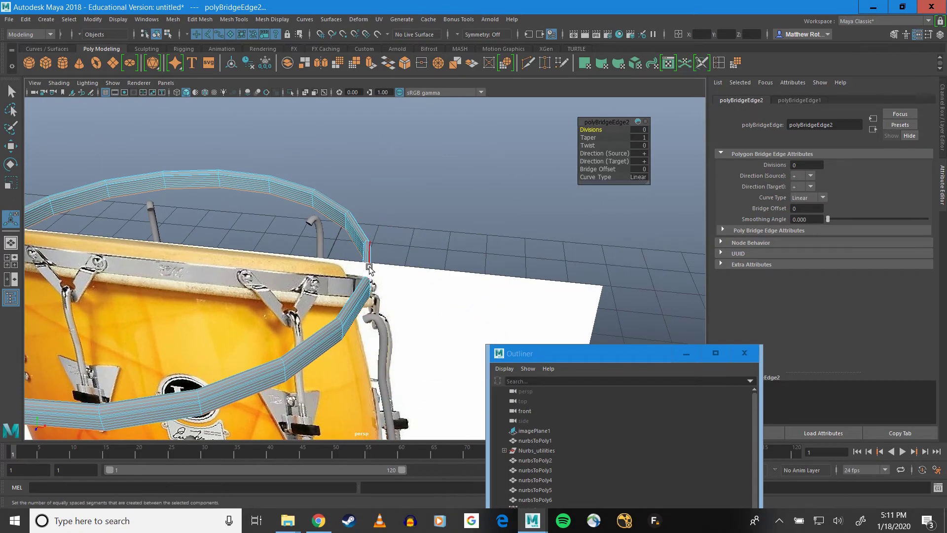
pyautogui.keyDown('alt'); pyautogui.moveTo(366, 268); pyautogui.dragTo(390, 275); pyautogui.keyUp('alt')
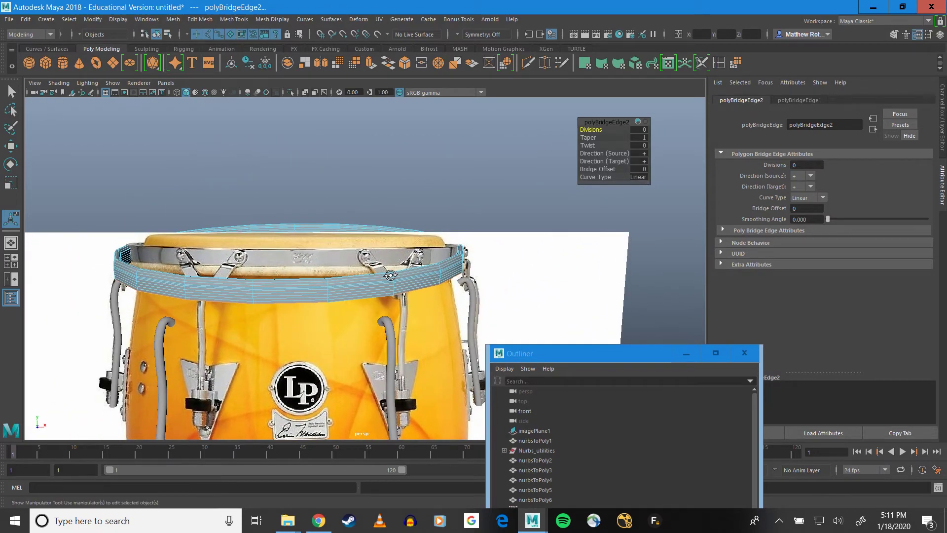
pyautogui.keyDown('alt'); pyautogui.moveTo(390, 275); pyautogui.dragTo(371, 267); pyautogui.keyUp('alt')
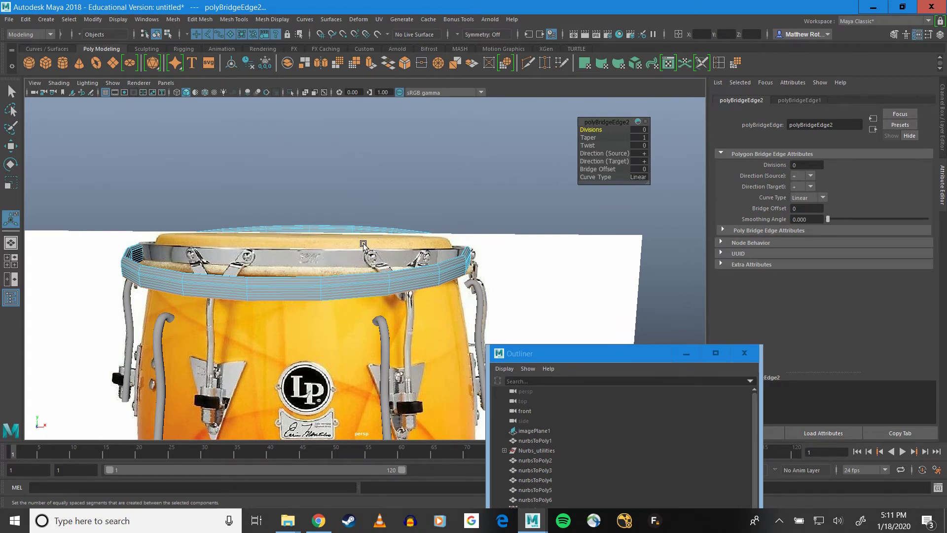
pyautogui.keyDown('alt'); pyautogui.moveTo(362, 246); pyautogui.dragTo(353, 265); pyautogui.keyUp('alt')
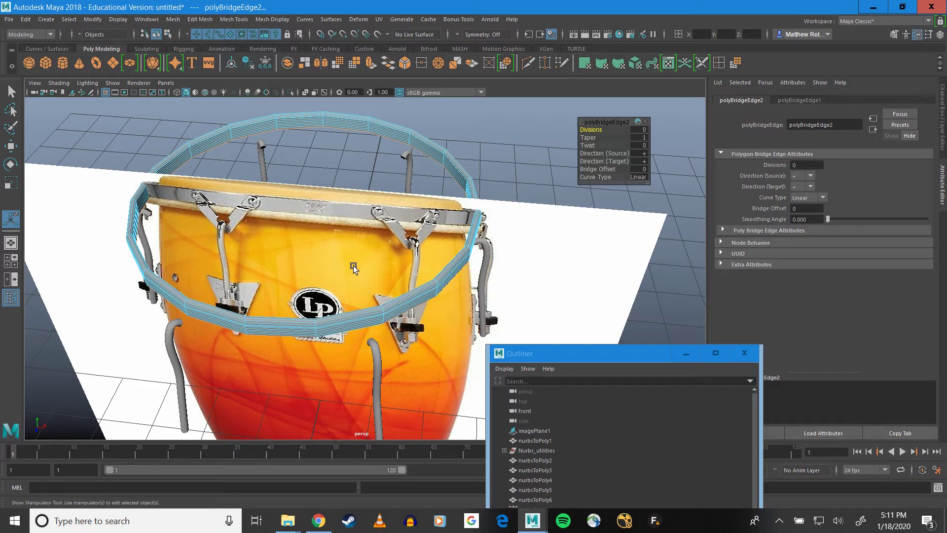
pyautogui.keyDown('alt'); pyautogui.moveTo(353, 265); pyautogui.dragTo(411, 244); pyautogui.keyUp('alt')
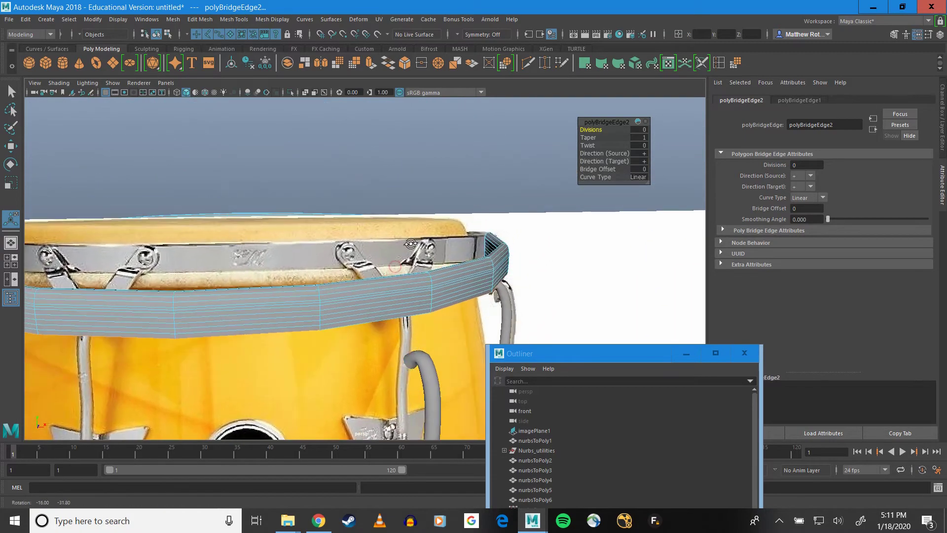
pyautogui.click(371, 309)
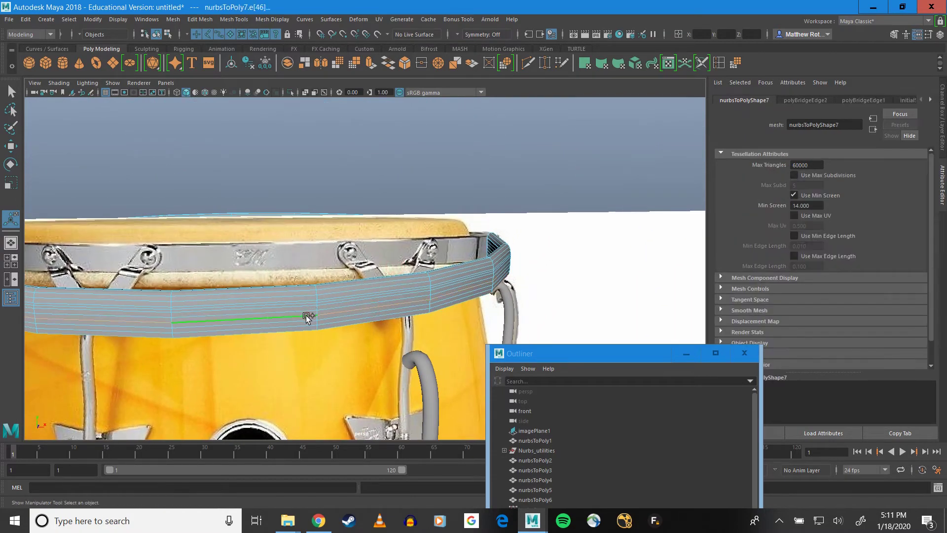
pyautogui.click(328, 308)
pyautogui.moveTo(380, 303); pyautogui.dragTo(430, 280, button='right')
# Switch from the perspective view to the front view, framed on the upper part of the drum
pyautogui.keyDown('alt'); pyautogui.moveTo(424, 293); pyautogui.dragTo(310, 326); pyautogui.keyUp('alt')
pyautogui.scroll(-5, 356, 273)
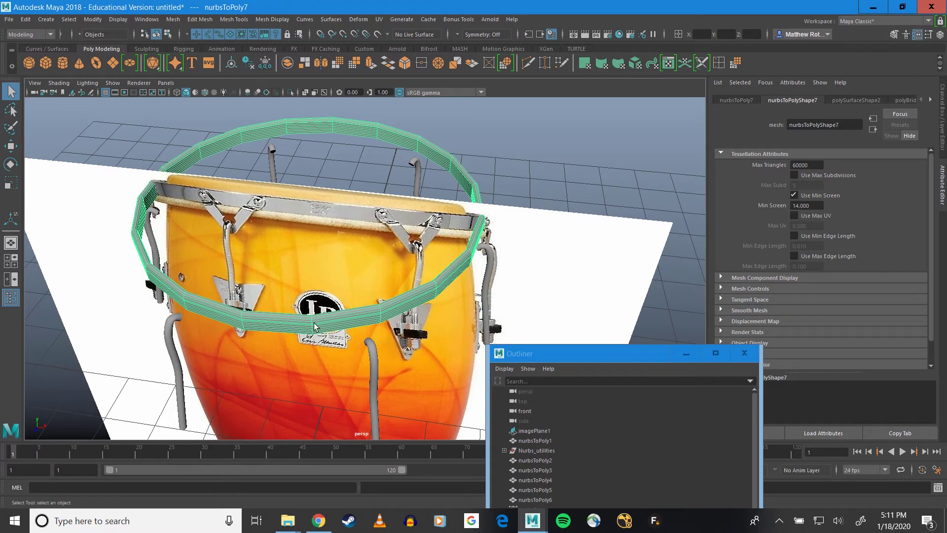
pyautogui.scroll(-3, 331, 334)
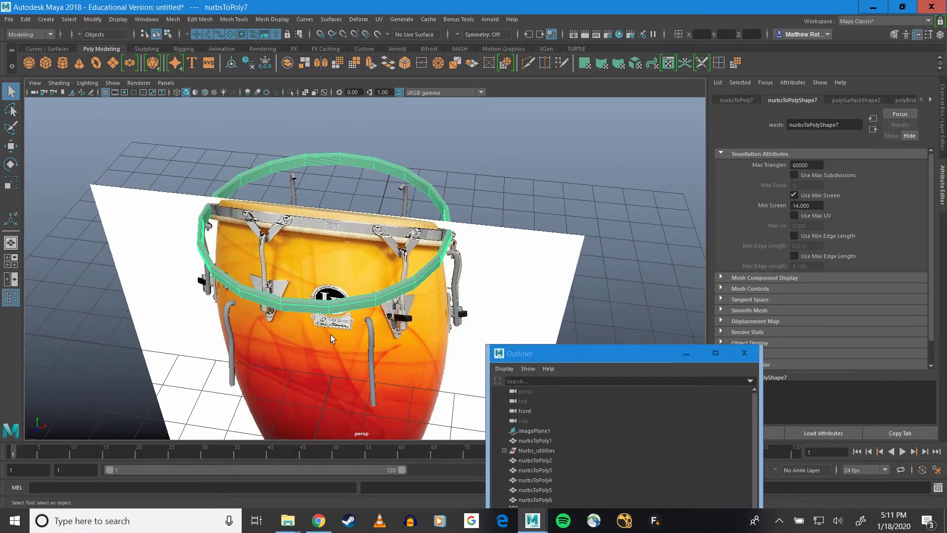
pyautogui.keyDown('alt'); pyautogui.moveTo(331, 334); pyautogui.dragTo(351, 184); pyautogui.keyUp('alt')
pyautogui.scroll(-4, 349, 181)
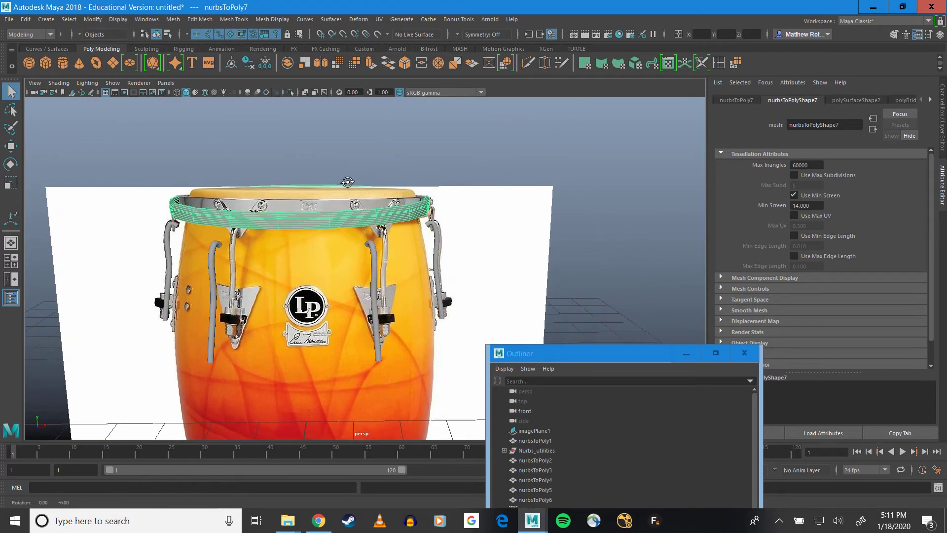
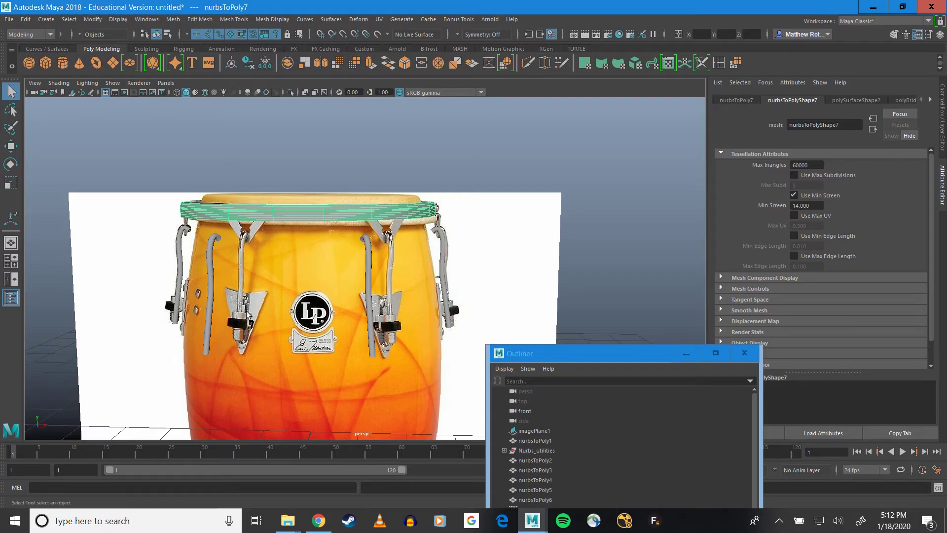
pyautogui.keyDown('alt'); pyautogui.moveTo(264, 304); pyautogui.dragTo(341, 230); pyautogui.keyUp('alt')
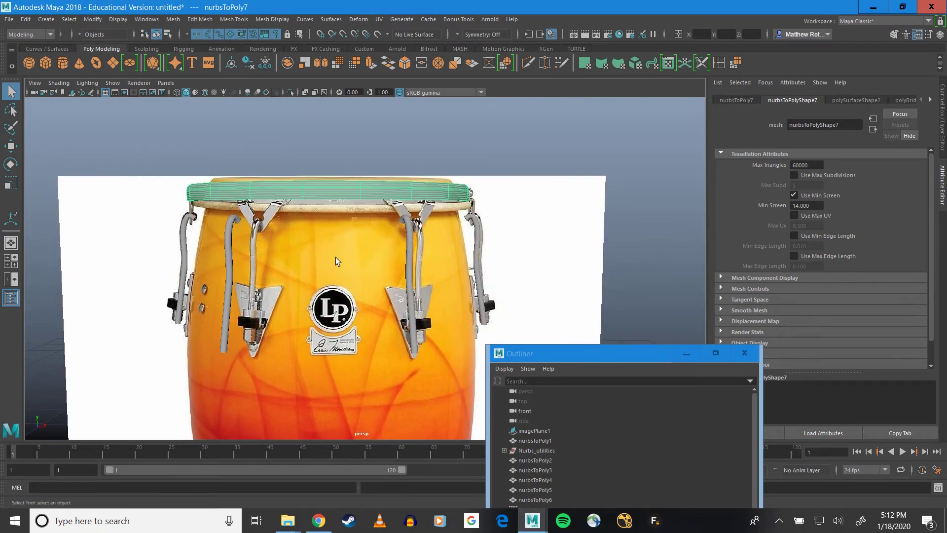
pyautogui.press('space')
pyautogui.press('space')
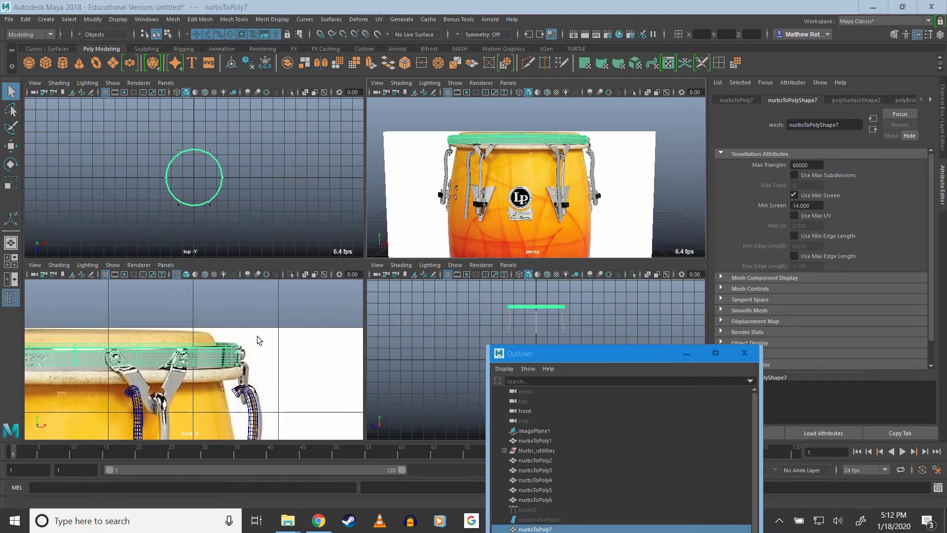
pyautogui.scroll(-8, 327, 327)
pyautogui.keyDown('alt'); pyautogui.moveTo(305, 336); pyautogui.dragTo(345, 208, button='middle'); pyautogui.keyUp('alt')
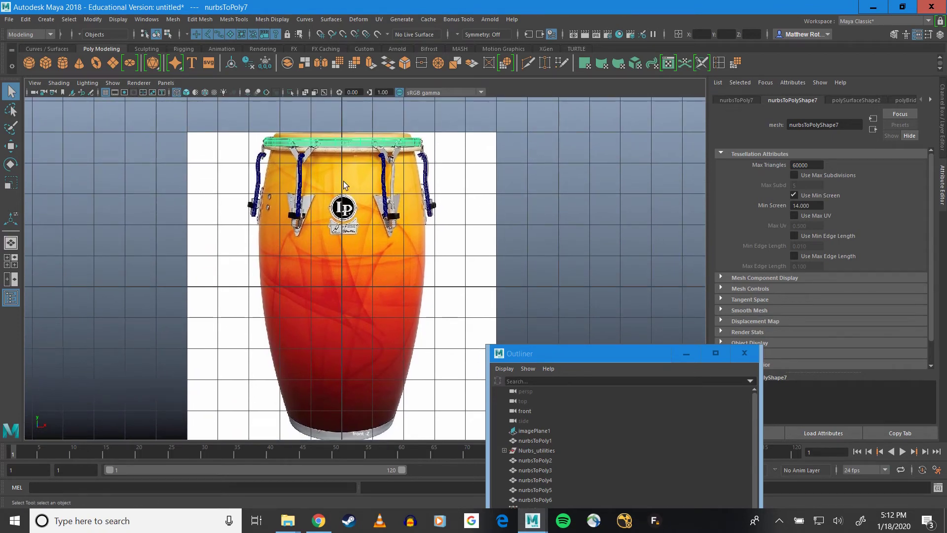
pyautogui.scroll(3, 343, 150)
pyautogui.keyDown('alt'); pyautogui.moveTo(343, 150); pyautogui.dragTo(369, 283, button='middle'); pyautogui.keyUp('alt')
pyautogui.scroll(6, 336, 249)
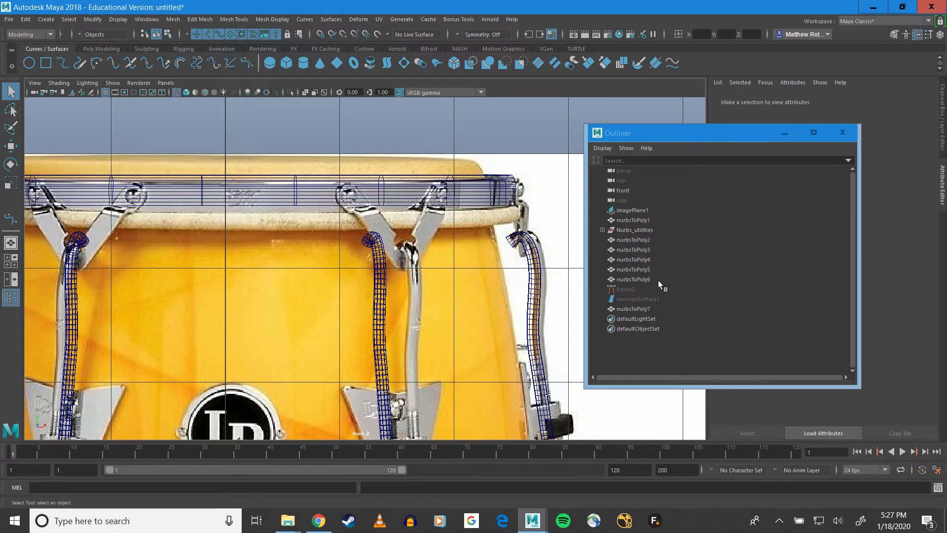
# Start a Bezier curve in the front view, placing its first anchors along the inside of the drumhead's rounded right shoulder
pyautogui.scroll(3, 482, 182)
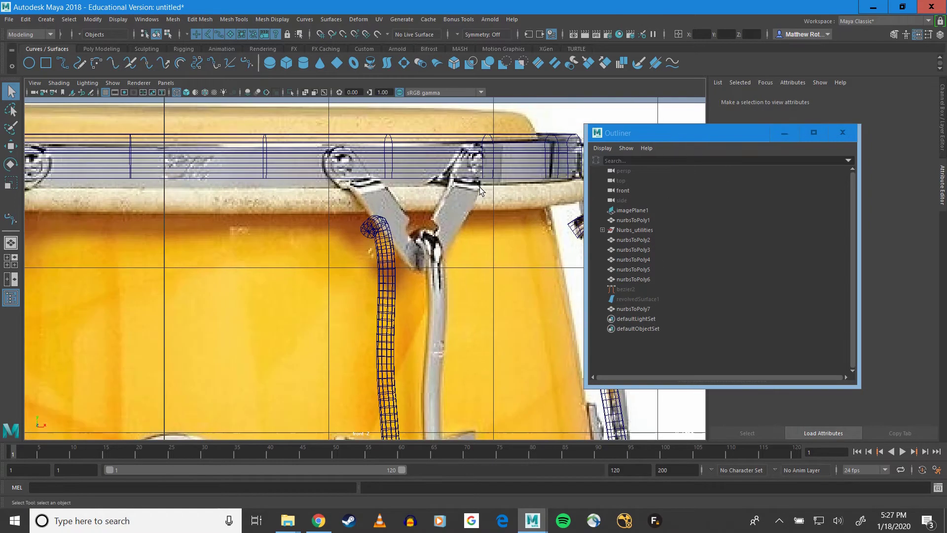
pyautogui.keyDown('alt'); pyautogui.moveTo(480, 181); pyautogui.dragTo(290, 240, button='middle'); pyautogui.keyUp('alt')
pyautogui.scroll(2, 290, 241)
pyautogui.scroll(2, 304, 238)
pyautogui.keyDown('alt'); pyautogui.moveTo(300, 183); pyautogui.dragTo(330, 253, button='middle'); pyautogui.keyUp('alt')
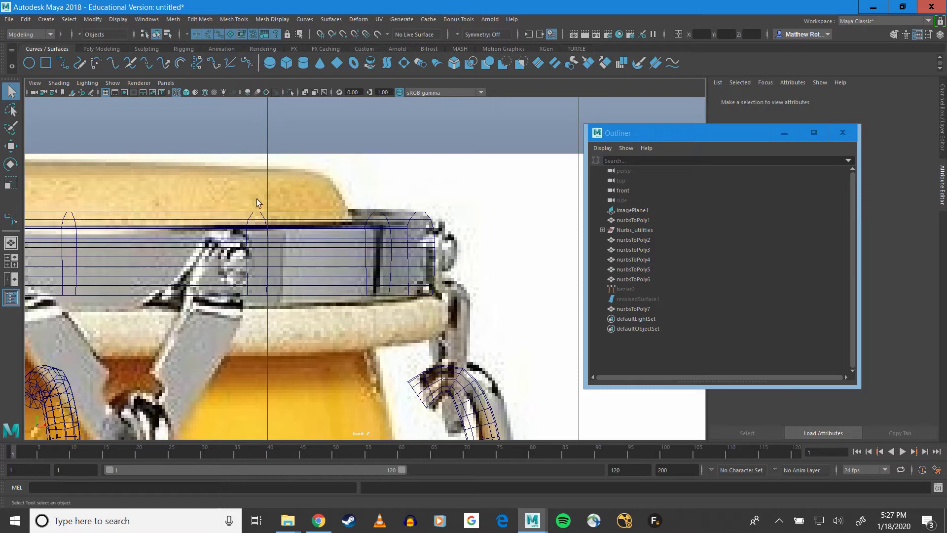
pyautogui.click(242, 68)
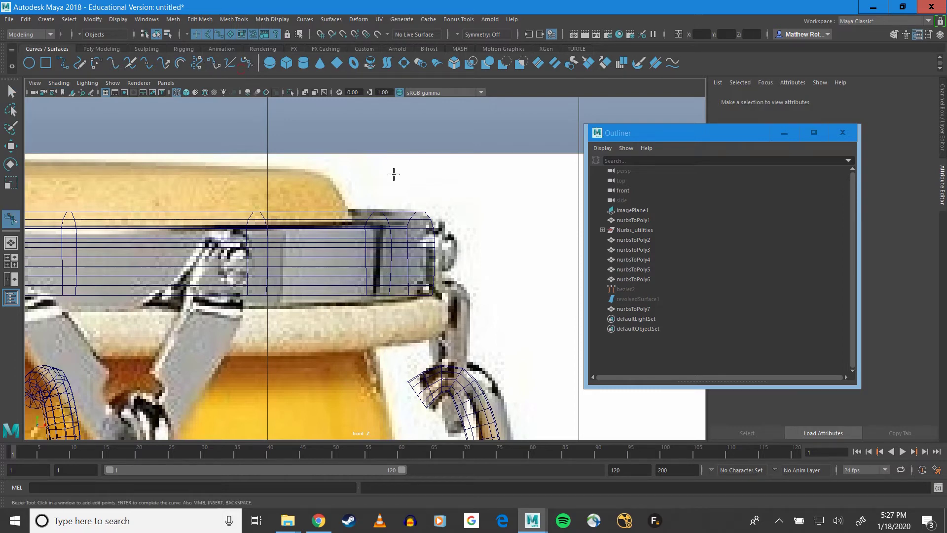
pyautogui.scroll(3, 266, 180)
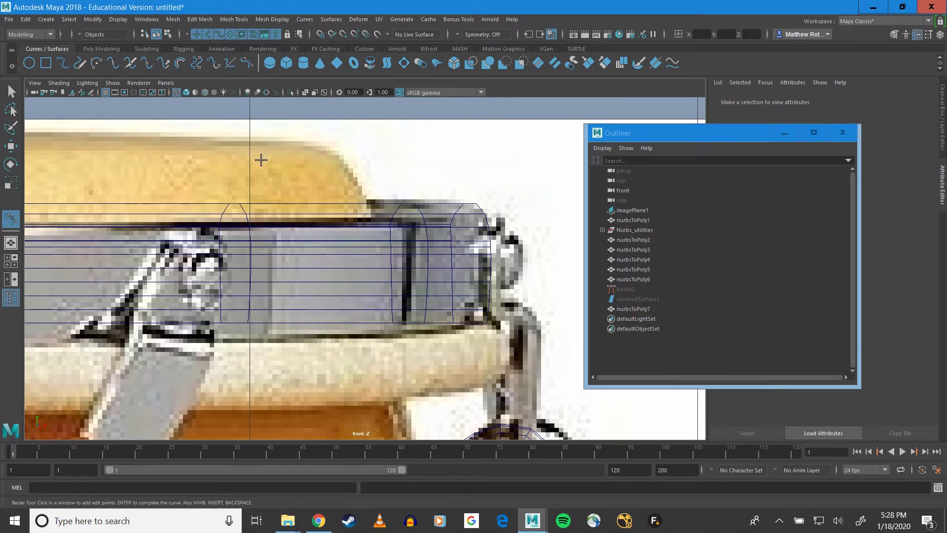
pyautogui.moveTo(261, 162); pyautogui.dragTo(329, 168)
pyautogui.hotkey('ctrl', 'z')
pyautogui.moveTo(324, 163)
pyautogui.mouseDown()
pyautogui.moveTo(338, 180)
pyautogui.moveTo(322, 155)
pyautogui.mouseUp()
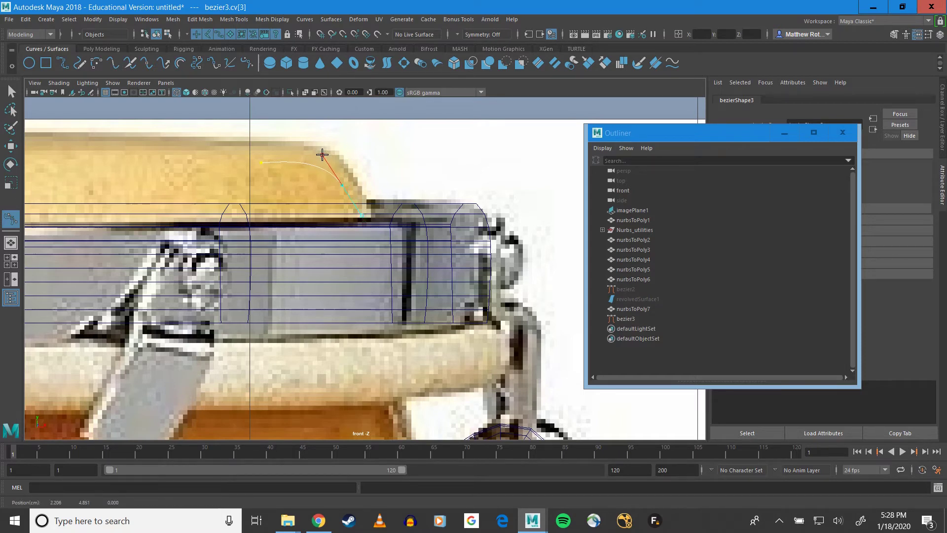
pyautogui.click(260, 161)
pyautogui.click(342, 185)
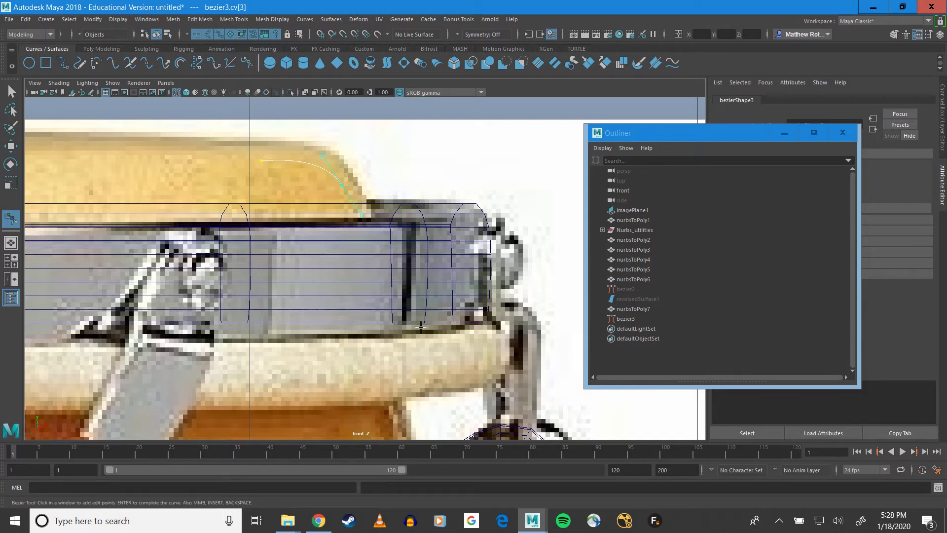
# Continue the Bezier curve down to the cream hoop and trace around the outline of the hoop's right end
pyautogui.moveTo(419, 328); pyautogui.dragTo(426, 335)
pyautogui.moveTo(442, 336); pyautogui.dragTo(452, 336)
pyautogui.moveTo(459, 374); pyautogui.dragTo(446, 327)
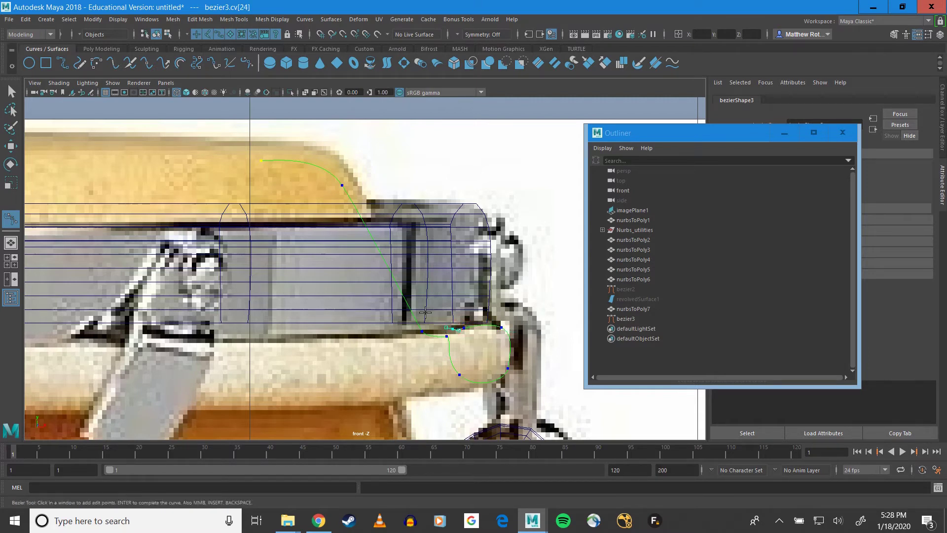
# Bring the curve back up along the outer side of the drumhead's shoulder and shift the inner shoulder anchor outward
pyautogui.moveTo(394, 240); pyautogui.dragTo(383, 218)
pyautogui.moveTo(356, 179); pyautogui.dragTo(351, 170)
pyautogui.moveTo(293, 144); pyautogui.dragTo(241, 145)
pyautogui.moveTo(355, 179); pyautogui.dragTo(352, 184)
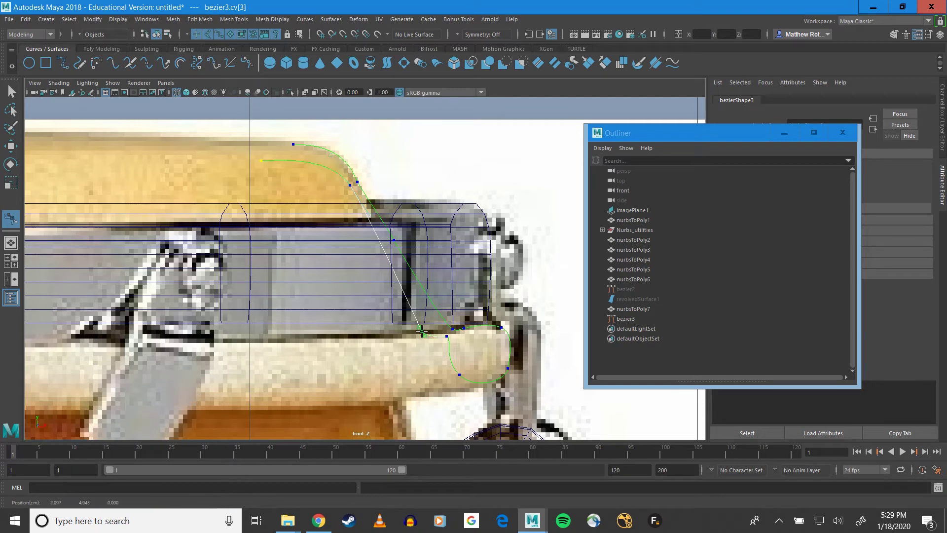
# Adjust the anchors and the middle tangent between shoulder and hoop so the two sides of the profile run closely parallel
pyautogui.moveTo(422, 330); pyautogui.dragTo(425, 330)
pyautogui.click(454, 326)
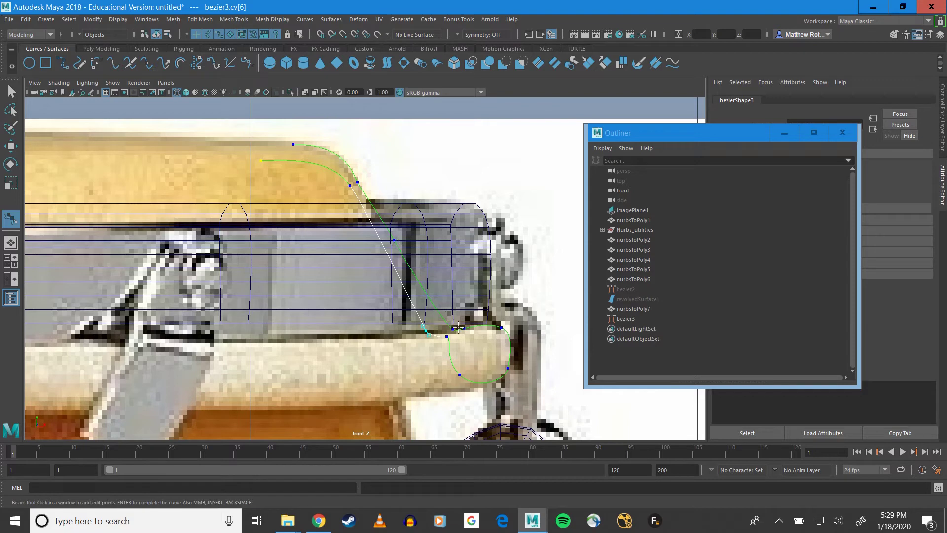
pyautogui.moveTo(454, 326); pyautogui.dragTo(442, 325)
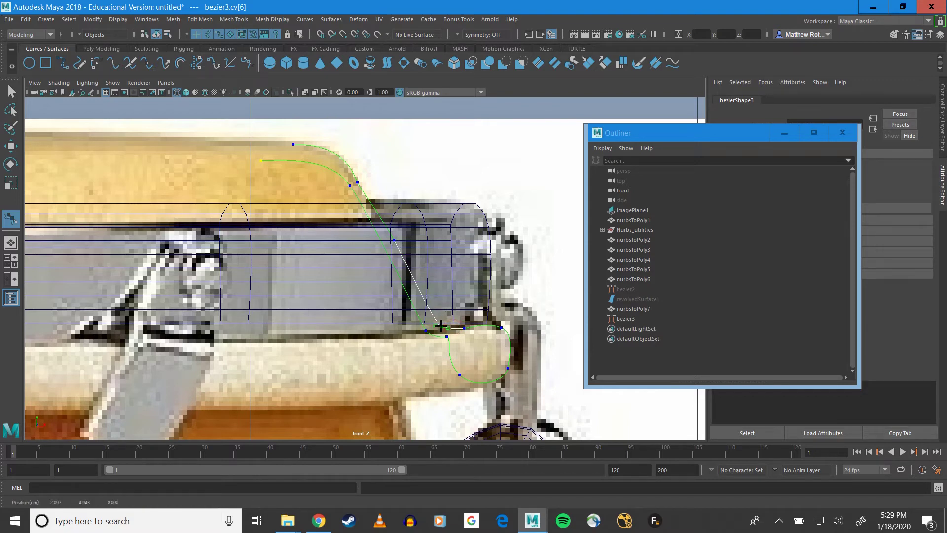
pyautogui.click(393, 241)
pyautogui.press('Delete')
pyautogui.hotkey('ctrl', 'z')
pyautogui.moveTo(405, 264); pyautogui.dragTo(404, 266)
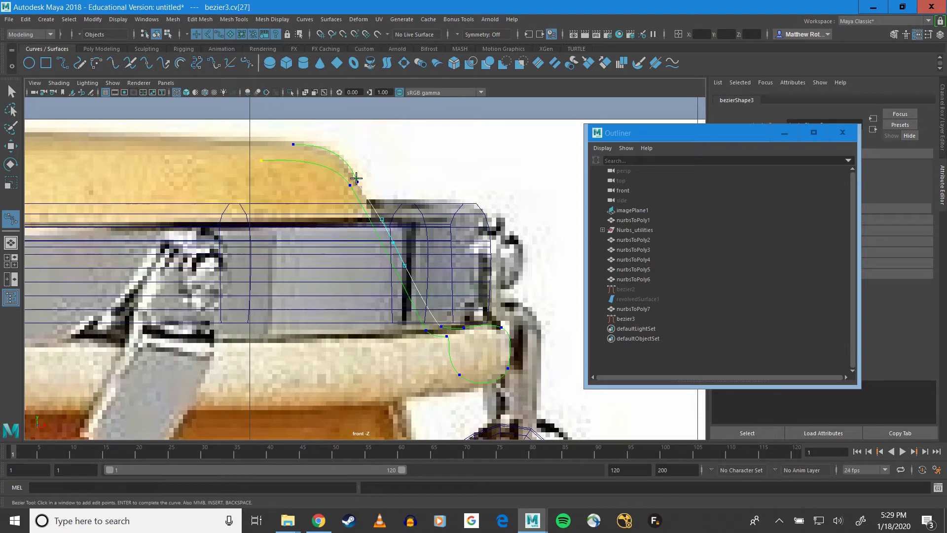
# Refine the outer shoulder and lower hoop anchors, and move the curve's start anchor directly below its end anchor
pyautogui.moveTo(357, 181); pyautogui.dragTo(361, 180)
pyautogui.moveTo(508, 367); pyautogui.dragTo(507, 376)
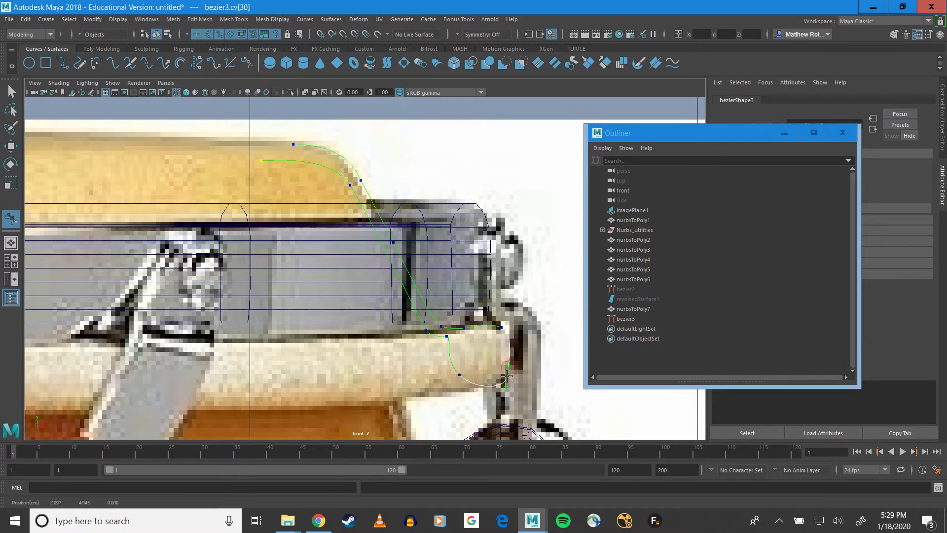
pyautogui.click(429, 323)
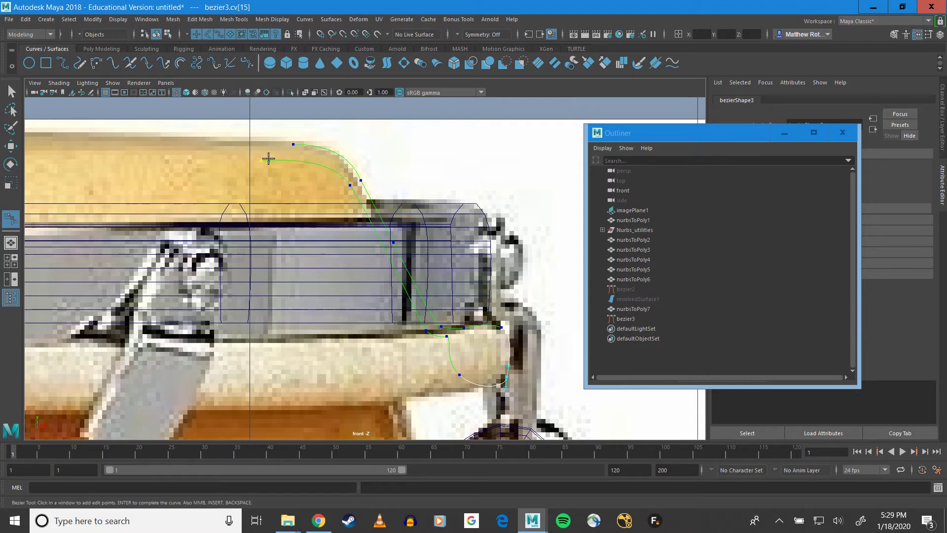
pyautogui.moveTo(262, 161); pyautogui.dragTo(284, 161)
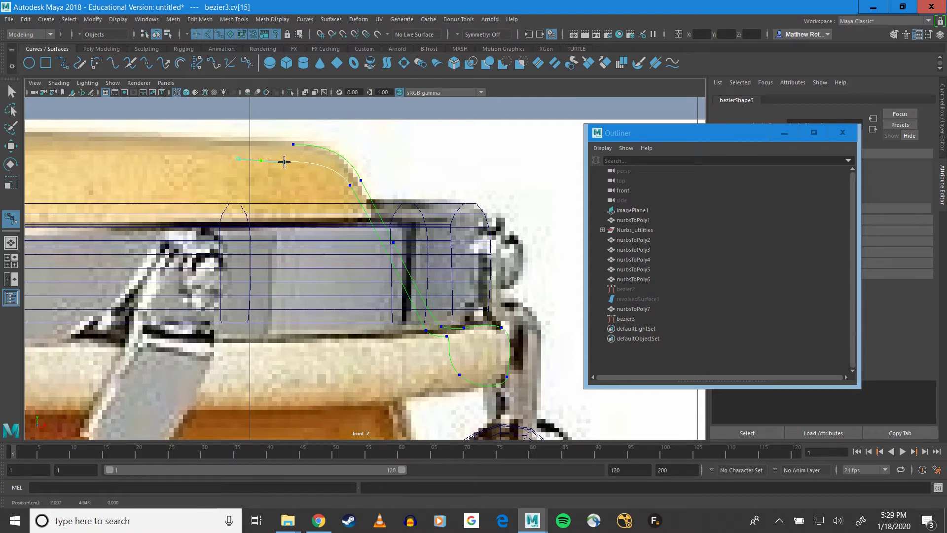
pyautogui.hotkey('ctrl', 'z')
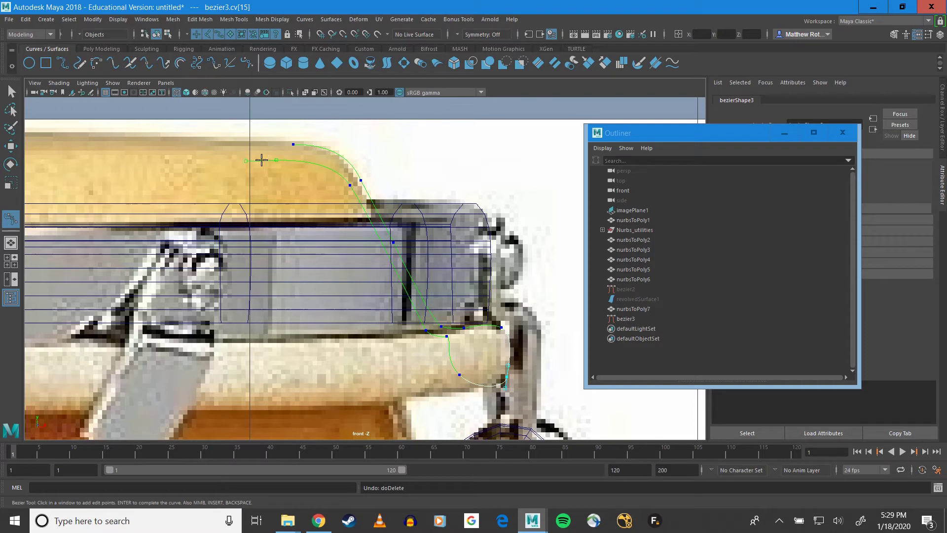
pyautogui.moveTo(262, 160); pyautogui.dragTo(292, 156)
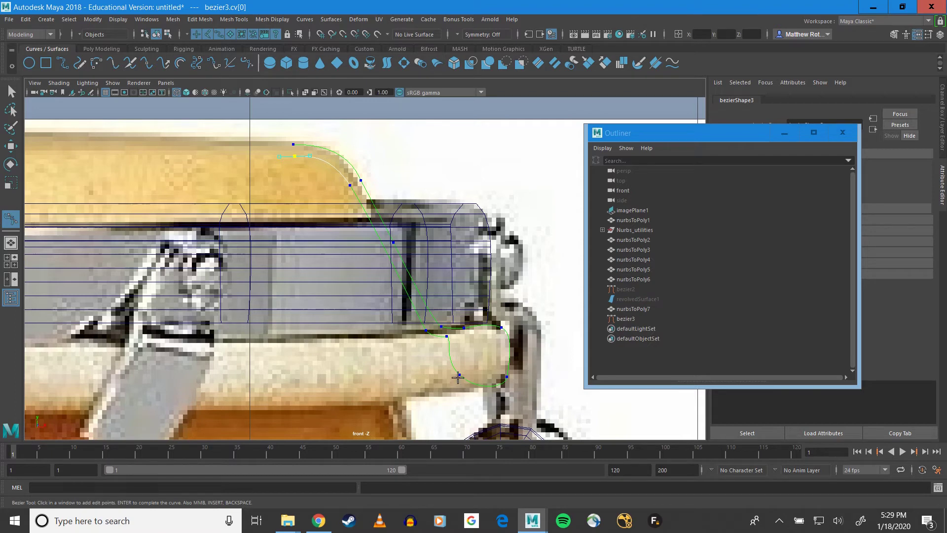
pyautogui.moveTo(460, 374)
pyautogui.mouseDown()
pyautogui.moveTo(483, 390)
pyautogui.moveTo(459, 383)
pyautogui.mouseUp()
# Select the finished drumhead profile curve and revolve it around the drum's axis
pyautogui.click(625, 318)
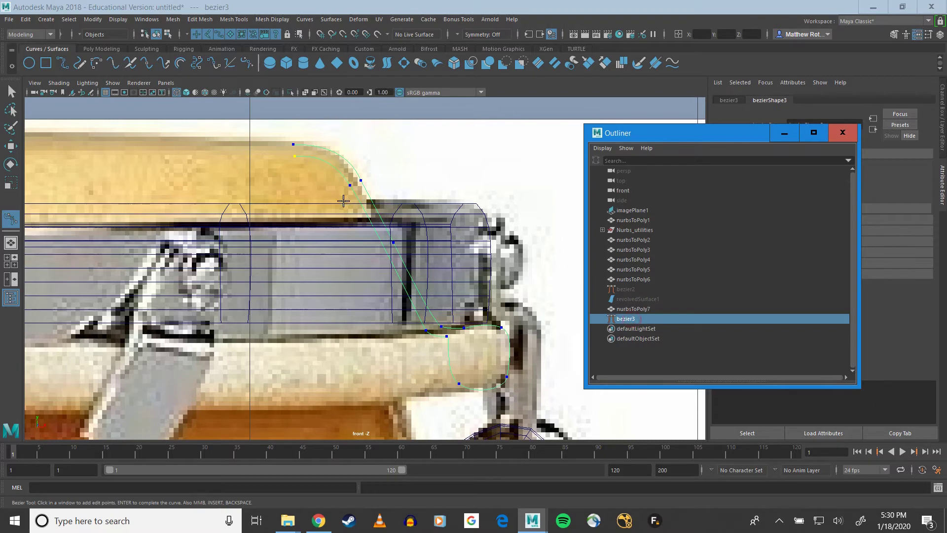
pyautogui.scroll(-10, 344, 237)
pyautogui.scroll(3, 343, 243)
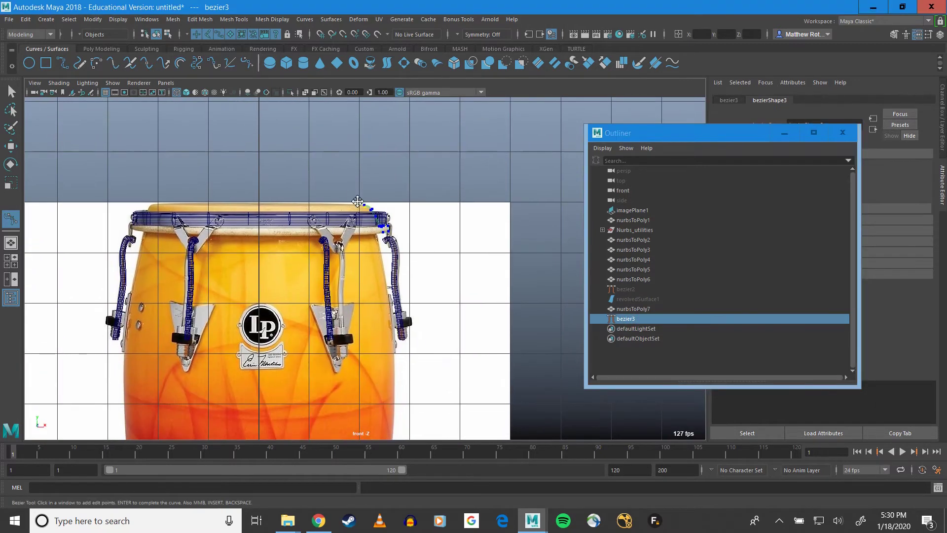
pyautogui.scroll(-3, 328, 248)
pyautogui.scroll(-2, 328, 248)
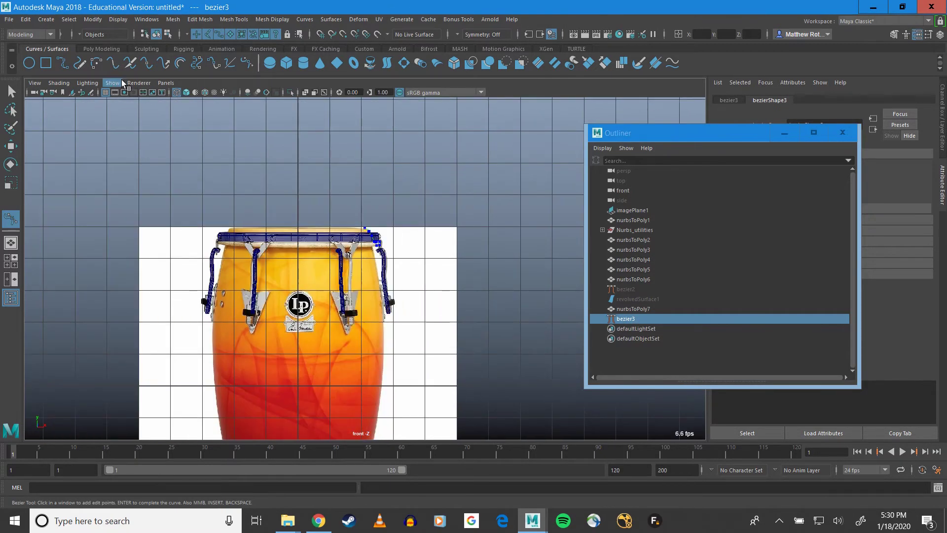
pyautogui.click(11, 146)
pyautogui.scroll(4, 304, 314)
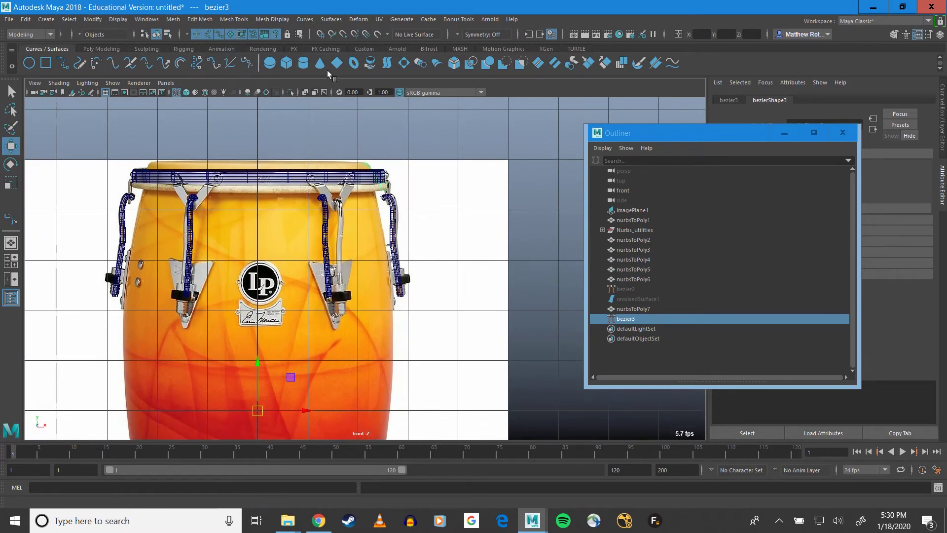
pyautogui.click(371, 62)
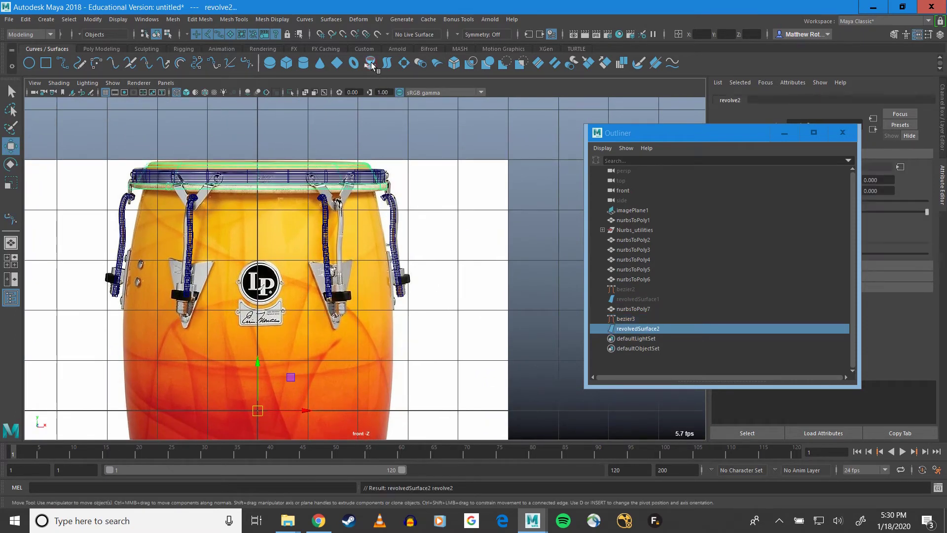
# Switch to the perspective view, move the Outliner off the revolve attributes, and set the revolve's Sections to 32
pyautogui.press('space')
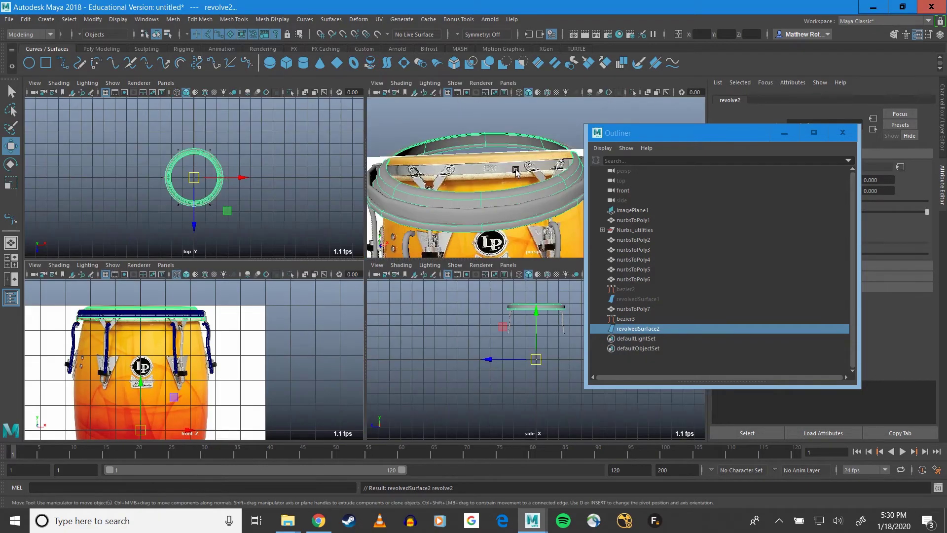
pyautogui.press('space')
pyautogui.moveTo(506, 178)
pyautogui.keyDown('alt'); pyautogui.mouseDown()
pyautogui.moveTo(508, 141)
pyautogui.moveTo(517, 152)
pyautogui.moveTo(507, 169)
pyautogui.mouseUp(); pyautogui.keyUp('alt')
pyautogui.scroll(8, 507, 169)
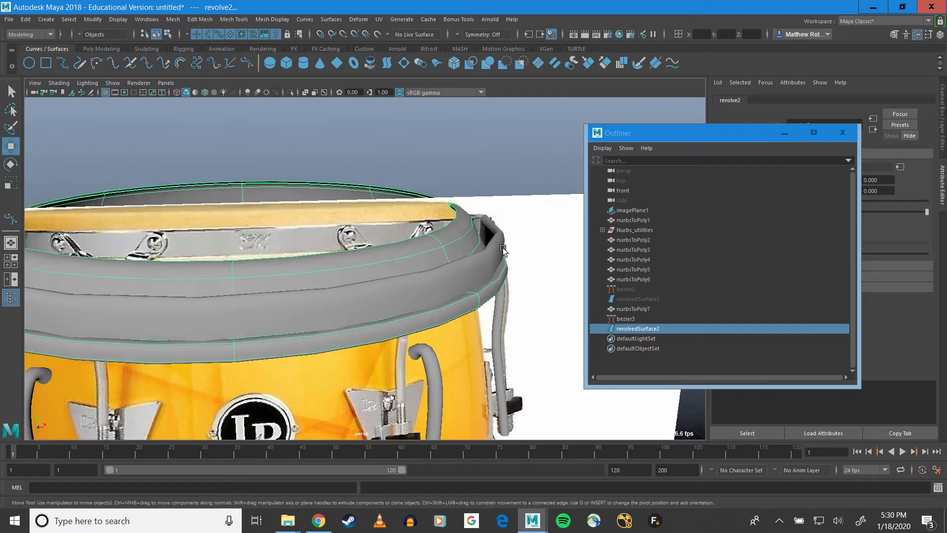
pyautogui.moveTo(646, 133); pyautogui.dragTo(549, 250)
pyautogui.moveTo(836, 250); pyautogui.dragTo(858, 248)
pyautogui.keyDown('alt'); pyautogui.moveTo(486, 242); pyautogui.dragTo(387, 166); pyautogui.keyUp('alt')
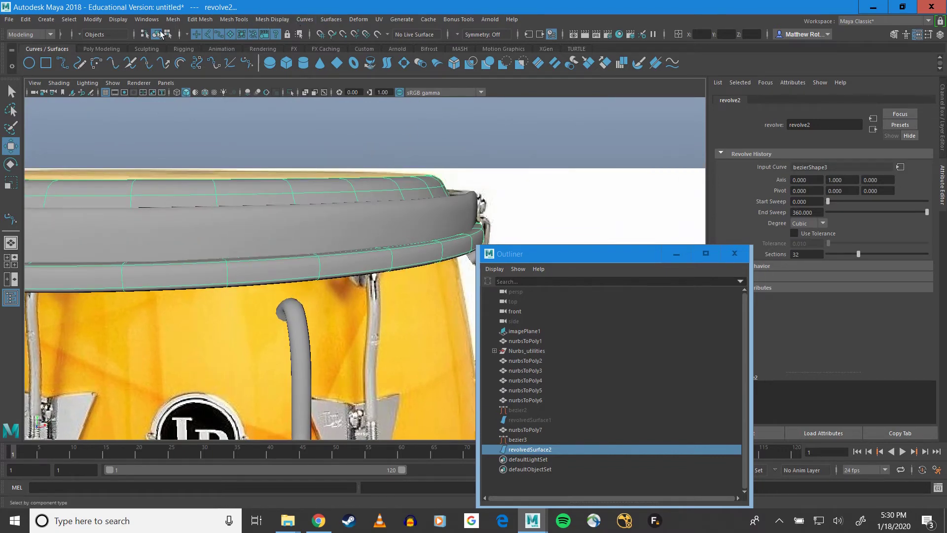
# Convert the revolved drumhead surface to polygons with Quads, General tessellation, Number U 12 and Number V 8
pyautogui.click(92, 19)
pyautogui.moveTo(129, 258)
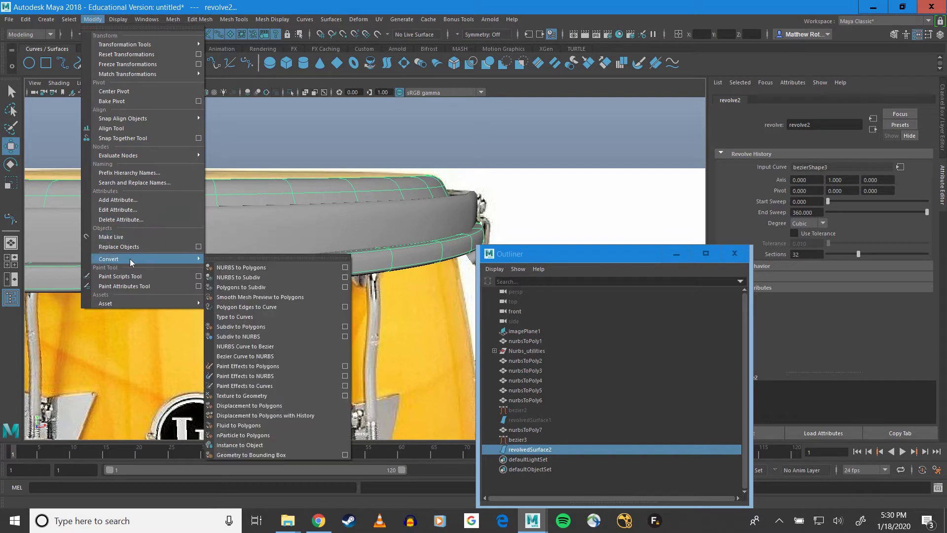
pyautogui.click(344, 267)
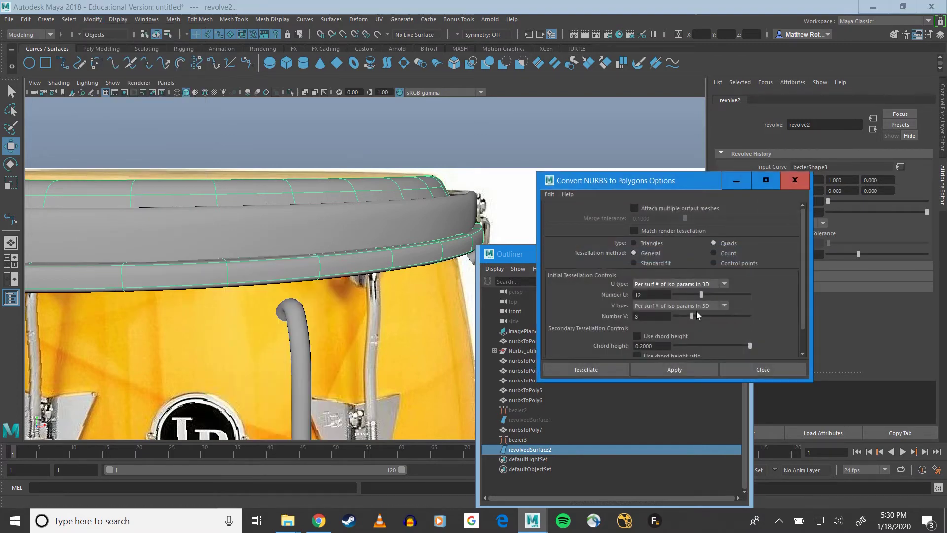
pyautogui.click(594, 369)
# Hide the drumhead's revolved NURBS surface and its profile curve, leaving only the polygon version visible
pyautogui.keyDown('alt'); pyautogui.moveTo(428, 248); pyautogui.dragTo(499, 309); pyautogui.keyUp('alt')
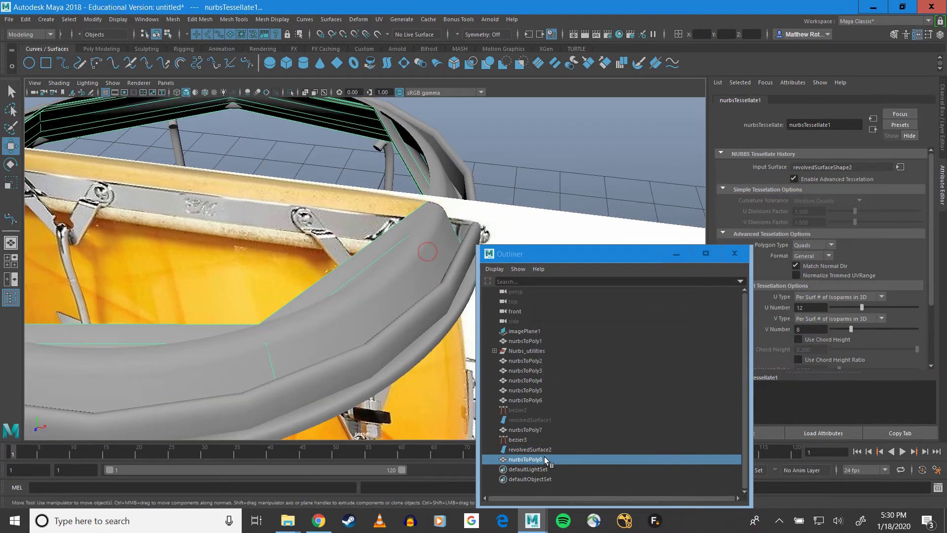
pyautogui.click(529, 449)
pyautogui.keyDown('ctrl'); pyautogui.click(518, 440); pyautogui.keyUp('ctrl')
pyautogui.press('h')
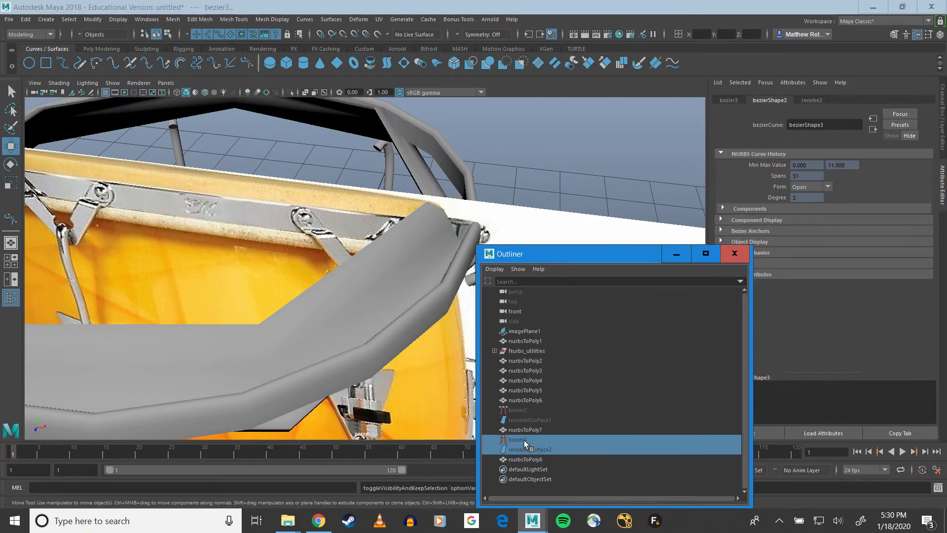
# Select the new drumhead mesh and set its tessellation V Number to 12
pyautogui.click(339, 318)
pyautogui.keyDown('alt'); pyautogui.moveTo(338, 318); pyautogui.dragTo(386, 236); pyautogui.keyUp('alt')
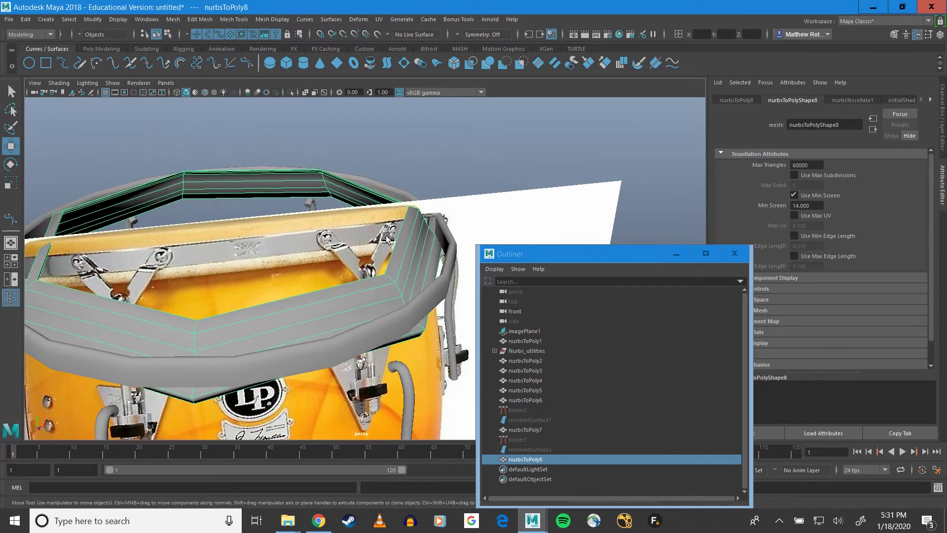
pyautogui.click(859, 101)
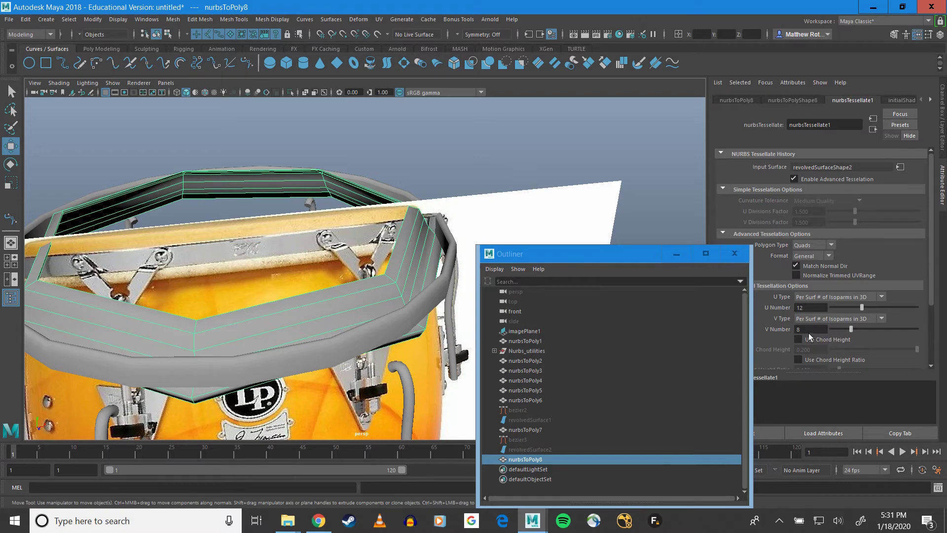
pyautogui.keyDown('alt'); pyautogui.moveTo(400, 257); pyautogui.dragTo(371, 287); pyautogui.keyUp('alt')
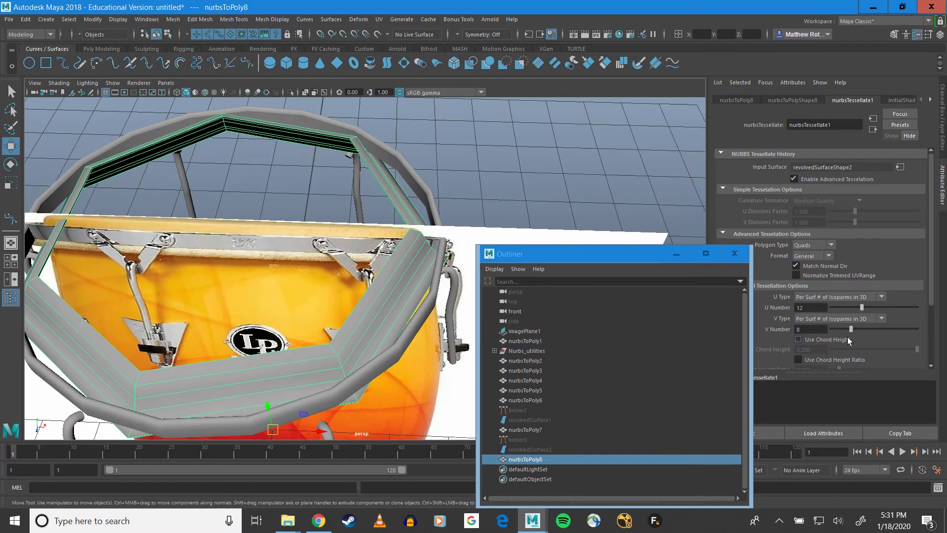
pyautogui.moveTo(852, 331); pyautogui.dragTo(860, 329)
pyautogui.keyDown('alt'); pyautogui.moveTo(195, 264); pyautogui.dragTo(266, 204); pyautogui.keyUp('alt')
pyautogui.scroll(3, 249, 230)
pyautogui.scroll(3, 249, 231)
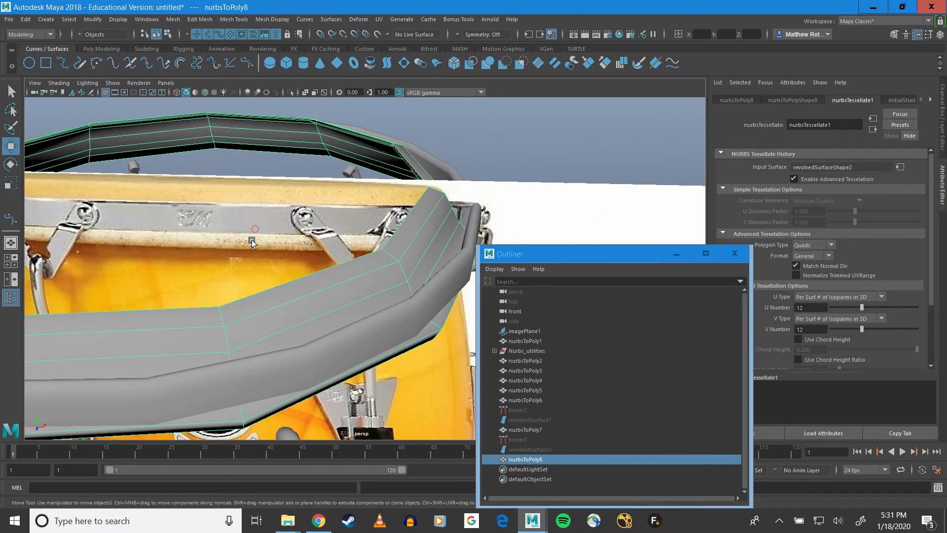
# Set both the U Number and V Number of the drumhead mesh's tessellation to 20 and check its fit around the rim
pyautogui.doubleClick(792, 329)
pyautogui.press('Return')
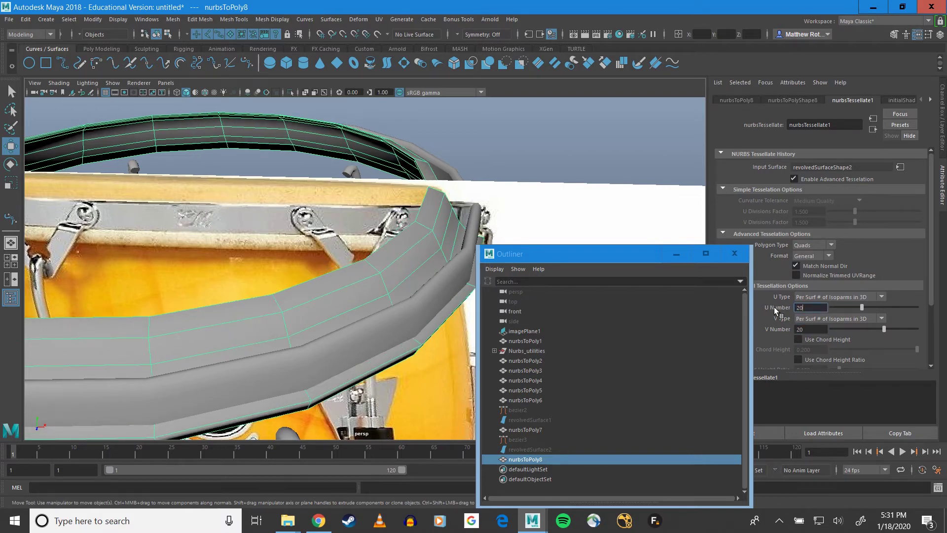
pyautogui.write('20')
pyautogui.press('Return')
pyautogui.moveTo(406, 282)
pyautogui.keyDown('alt'); pyautogui.mouseDown()
pyautogui.moveTo(394, 277)
pyautogui.moveTo(410, 268)
pyautogui.mouseUp(); pyautogui.keyUp('alt')
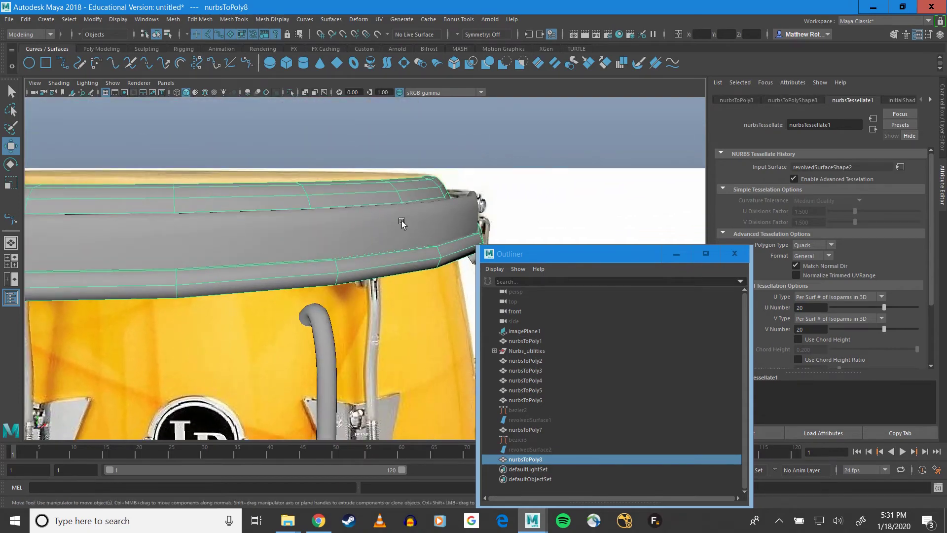
pyautogui.click(402, 221)
pyautogui.click(412, 264)
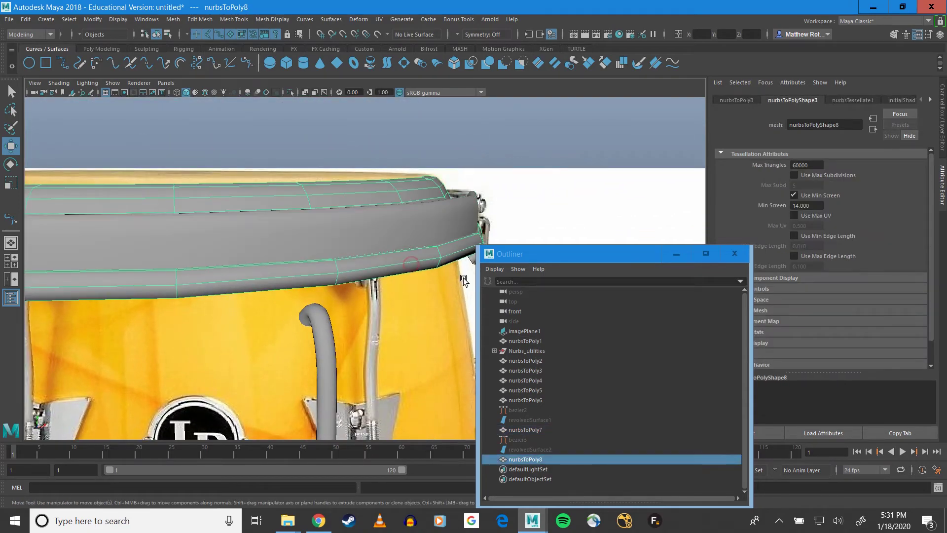
pyautogui.keyDown('alt'); pyautogui.moveTo(464, 281); pyautogui.dragTo(421, 341); pyautogui.keyUp('alt')
pyautogui.keyDown('alt'); pyautogui.moveTo(458, 291); pyautogui.dragTo(335, 283); pyautogui.keyUp('alt')
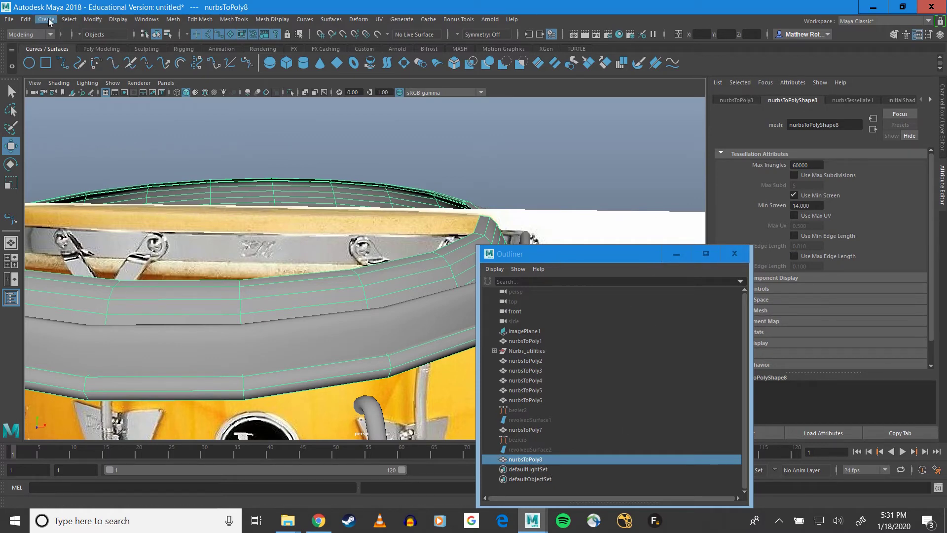
pyautogui.click(31, 20)
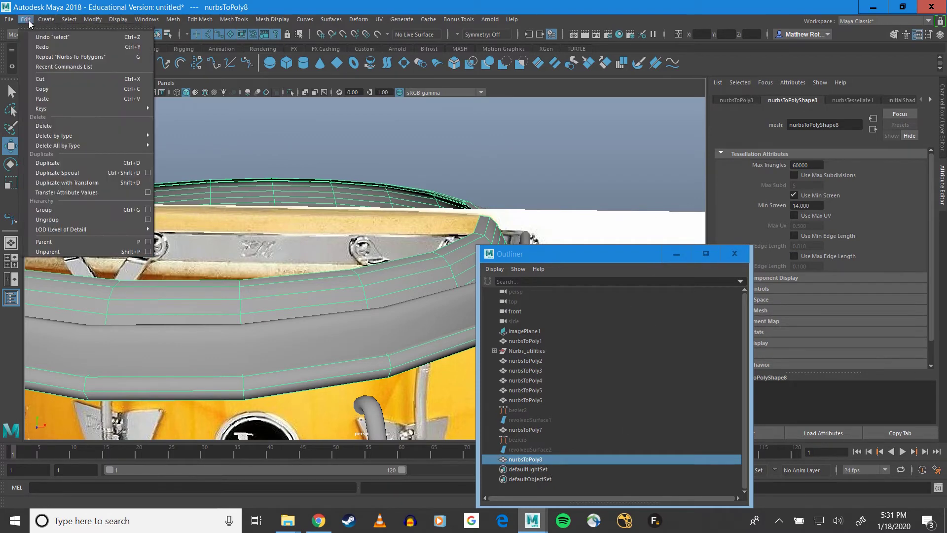
pyautogui.moveTo(57, 137)
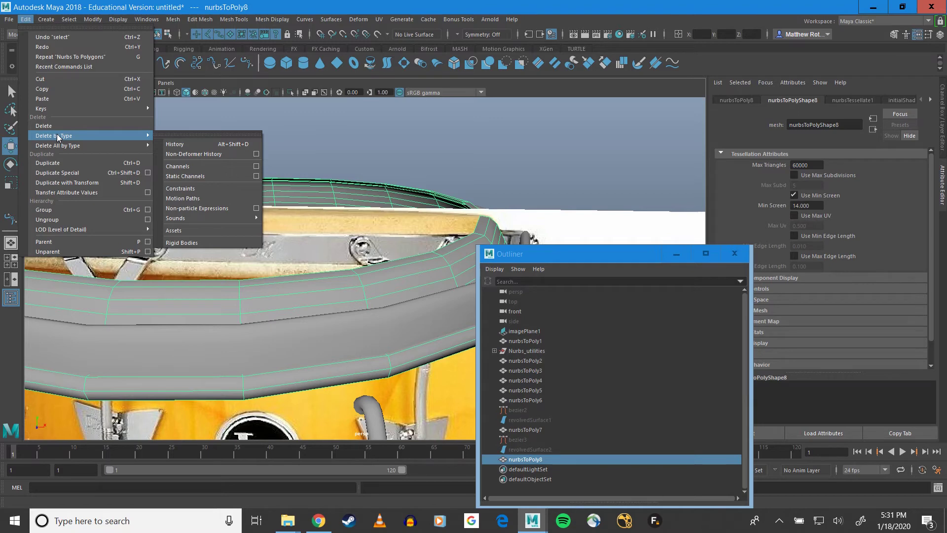
# Unhide the drumhead's profile curve, try moving its selected control vertices, and undo the move
pyautogui.click(523, 441)
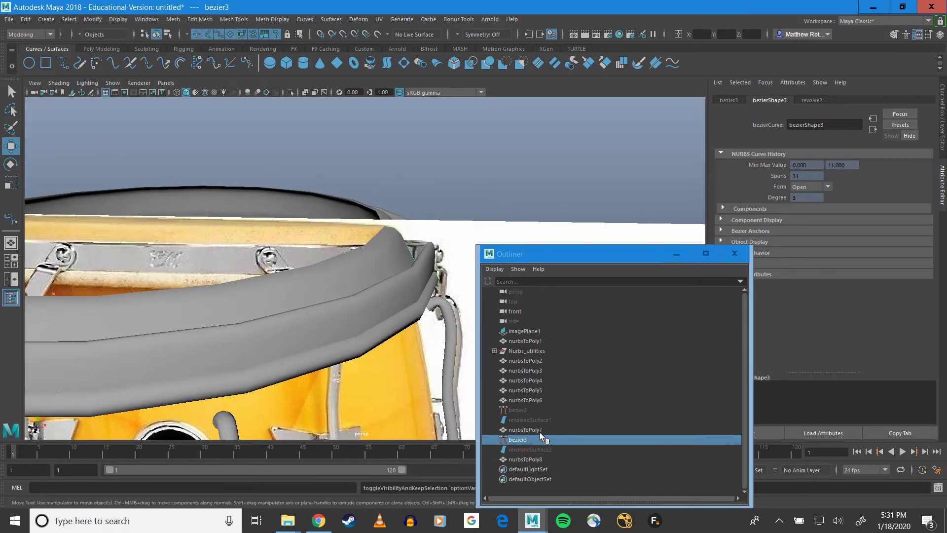
pyautogui.press('h')
pyautogui.moveTo(415, 253); pyautogui.dragTo(362, 248, button='right')
pyautogui.moveTo(454, 244); pyautogui.dragTo(407, 315)
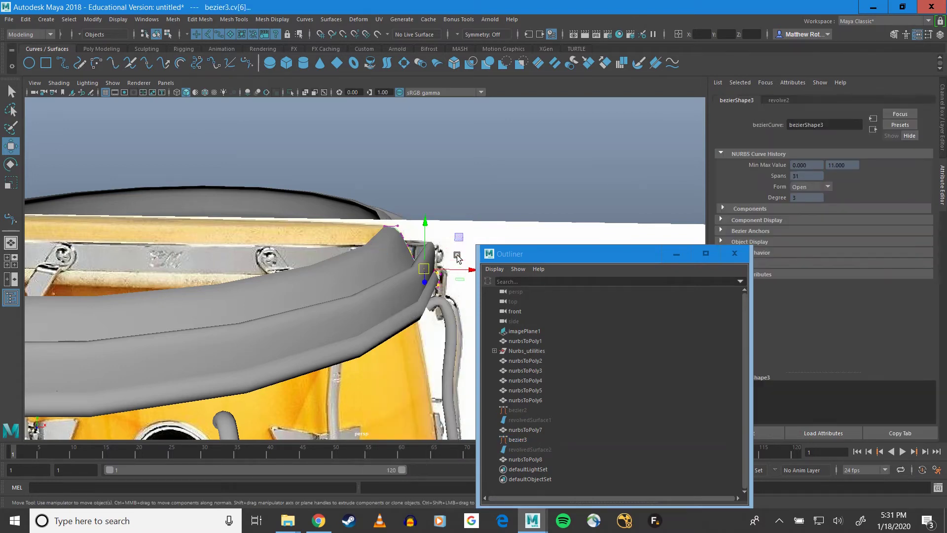
pyautogui.moveTo(454, 249); pyautogui.dragTo(302, 247)
pyautogui.hotkey('ctrl', 'z')
pyautogui.keyDown('alt'); pyautogui.moveTo(302, 247); pyautogui.dragTo(369, 250, button='middle'); pyautogui.keyUp('alt')
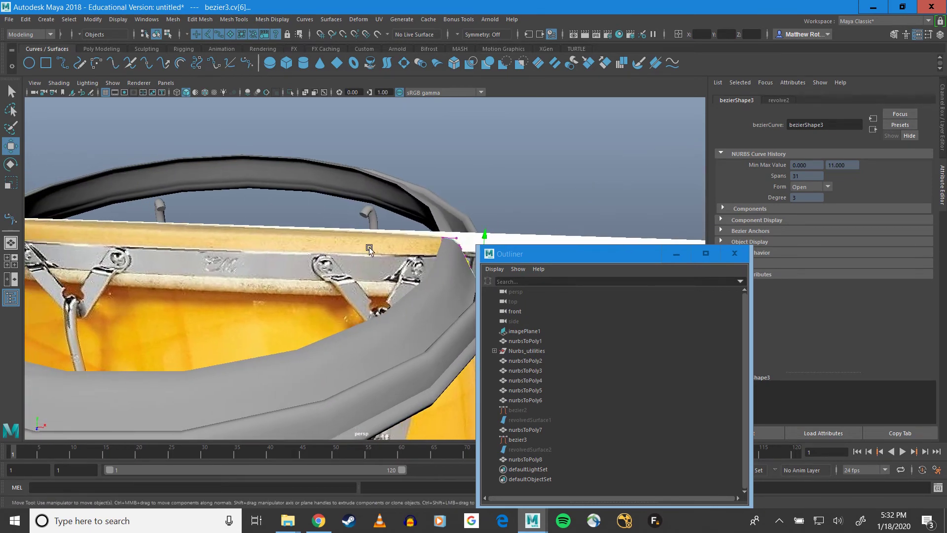
# Hide the drumhead's profile curve and delete its construction history
pyautogui.click(435, 286)
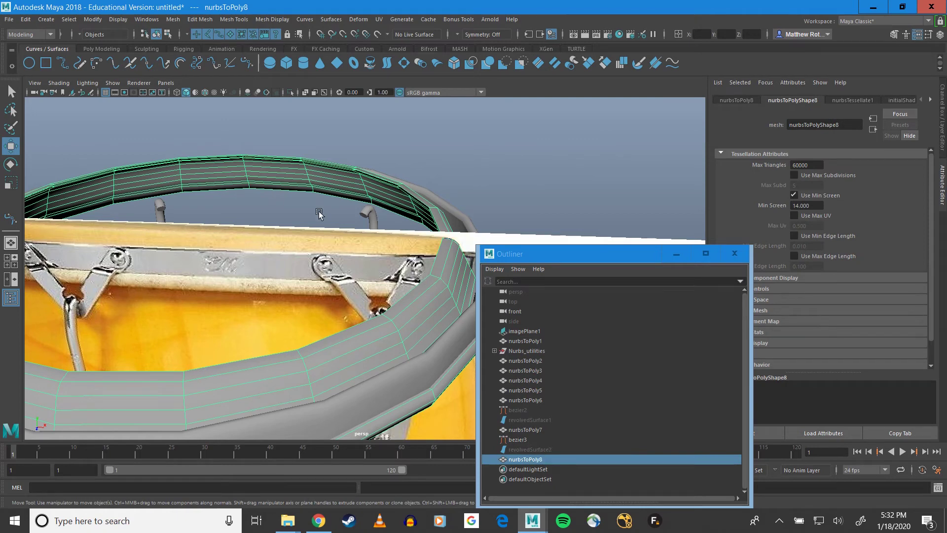
pyautogui.click(526, 437)
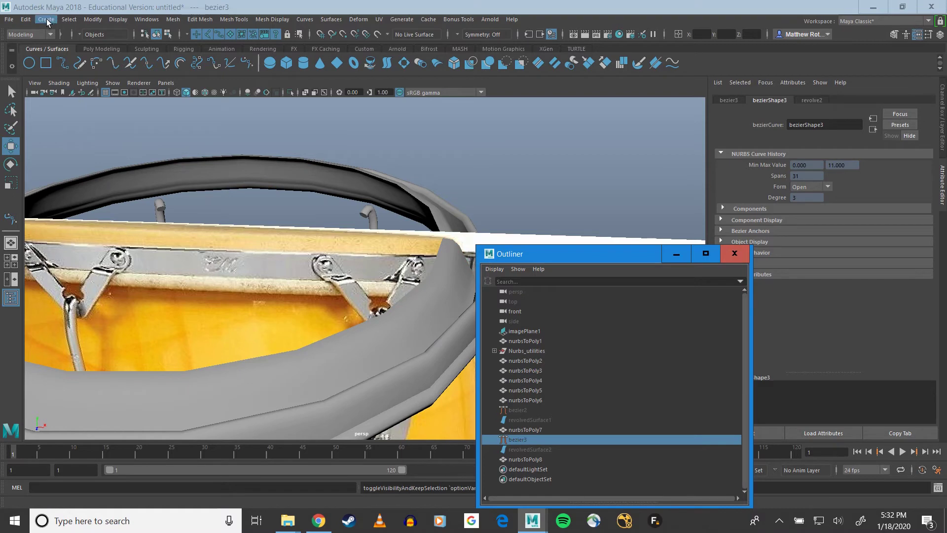
pyautogui.click(25, 20)
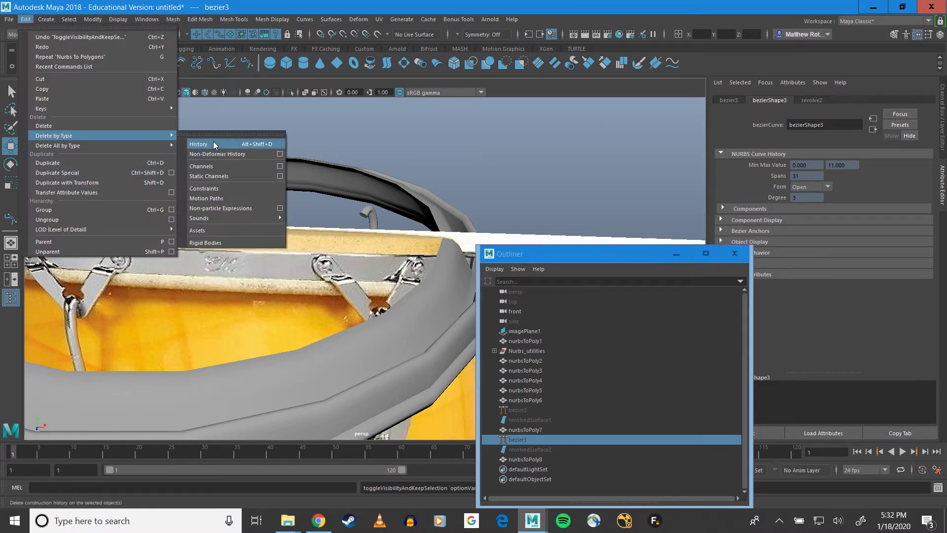
pyautogui.click(213, 143)
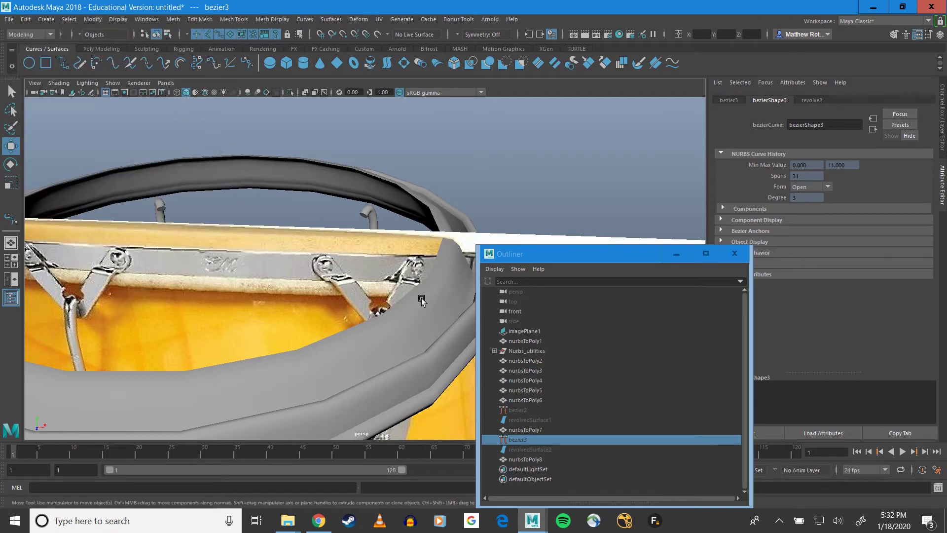
# Unhide the drumhead's profile curve so it shows alongside the polygon drumhead
pyautogui.click(421, 297)
pyautogui.click(516, 439)
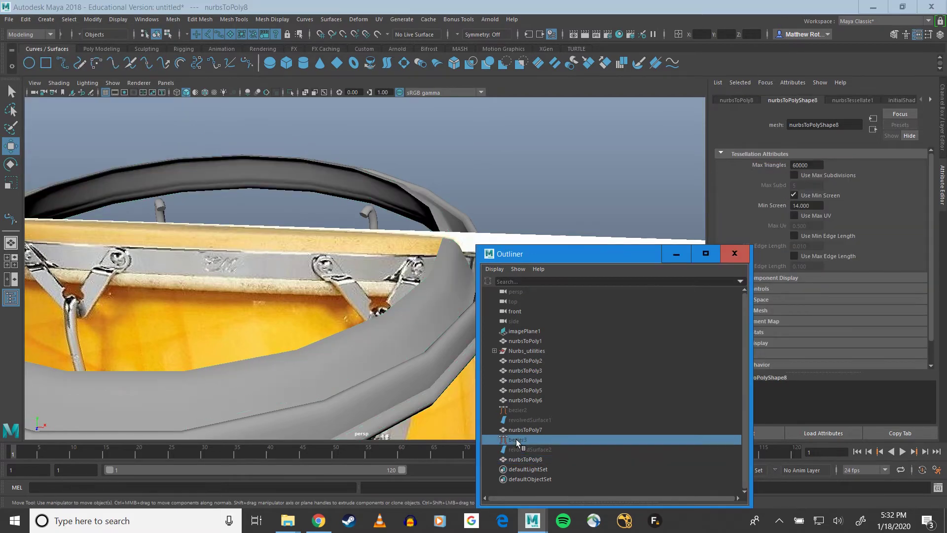
pyautogui.press('h')
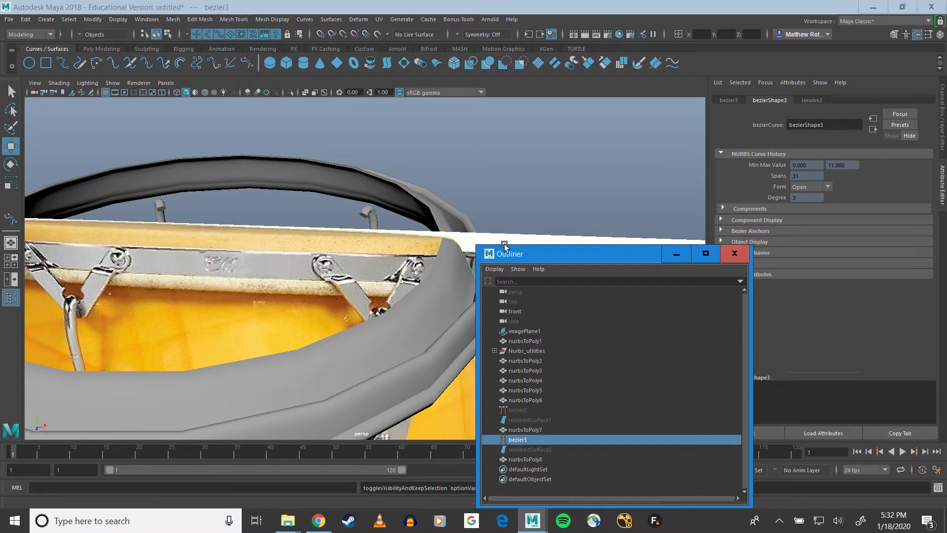
# Try moving the profile curve's control vertices outward from the drumhead, and undo the move
pyautogui.moveTo(468, 264)
pyautogui.mouseDown(button='right')
pyautogui.moveTo(449, 250)
pyautogui.moveTo(466, 247)
pyautogui.mouseUp(button='right')
pyautogui.keyDown('alt'); pyautogui.moveTo(466, 246); pyautogui.dragTo(400, 258); pyautogui.keyUp('alt')
pyautogui.moveTo(400, 257); pyautogui.dragTo(331, 209, button='right')
pyautogui.moveTo(331, 209); pyautogui.dragTo(450, 306)
pyautogui.moveTo(434, 254); pyautogui.dragTo(481, 228)
pyautogui.hotkey('ctrl', 'z')
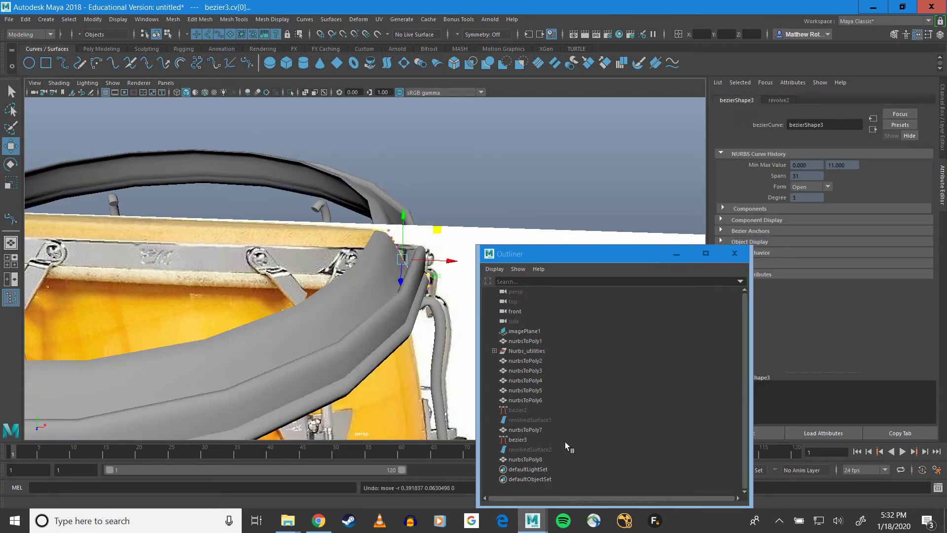
# Delete the construction history of the polygon drumhead mesh
pyautogui.click(526, 459)
pyautogui.keyDown('alt'); pyautogui.moveTo(306, 296); pyautogui.dragTo(270, 276); pyautogui.keyUp('alt')
pyautogui.scroll(2, 292, 261)
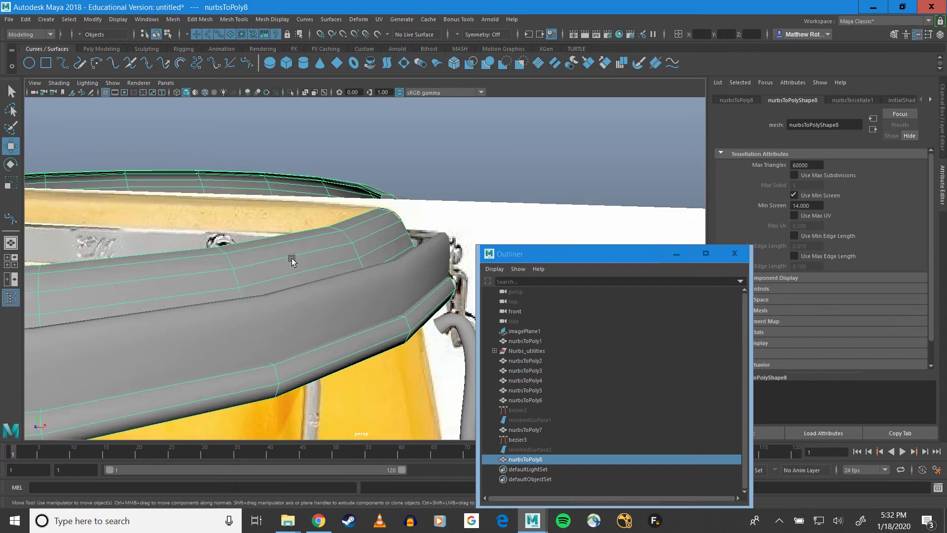
pyautogui.keyDown('alt'); pyautogui.moveTo(191, 171); pyautogui.dragTo(289, 171); pyautogui.keyUp('alt')
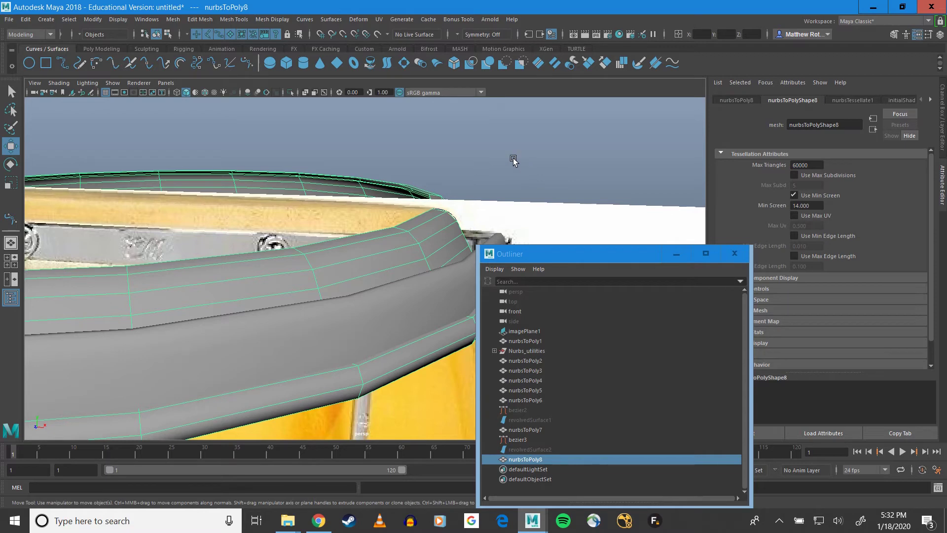
pyautogui.click(52, 24)
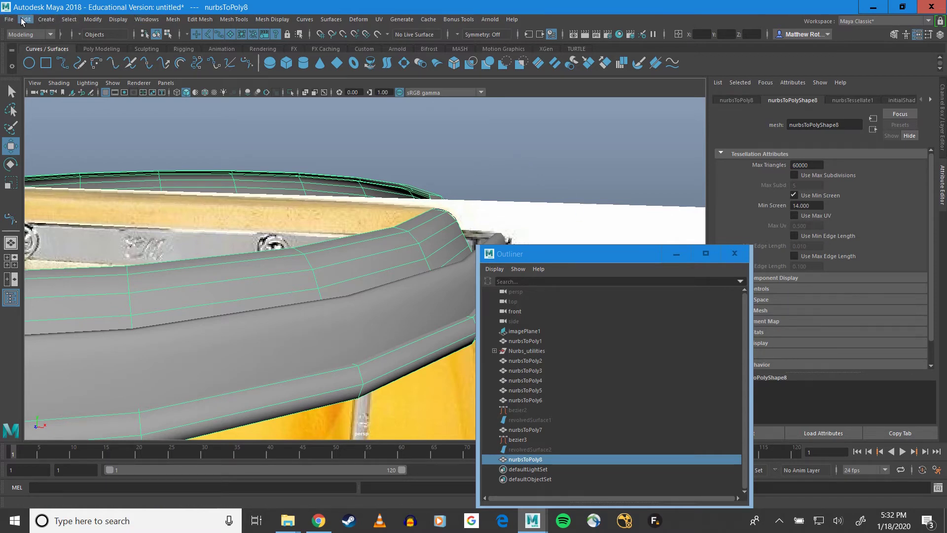
pyautogui.moveTo(26, 20)
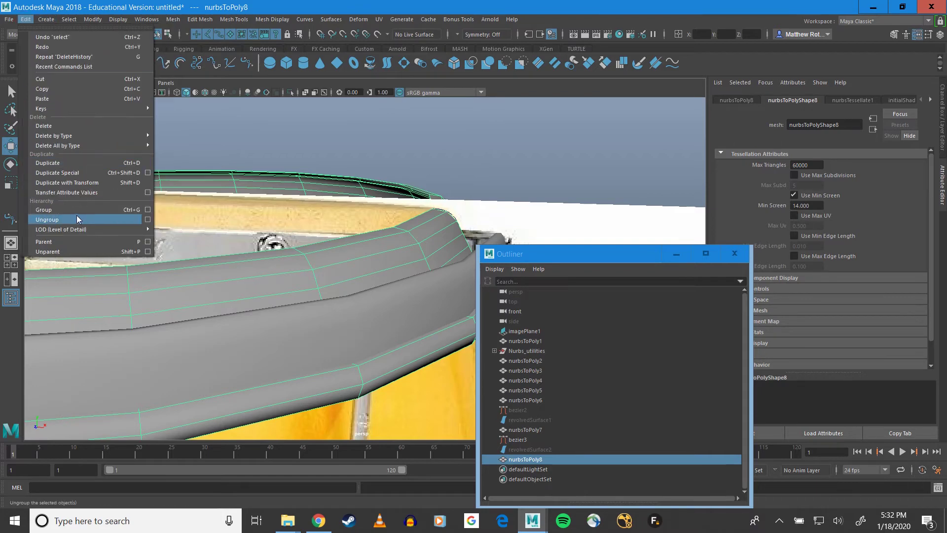
pyautogui.moveTo(85, 132)
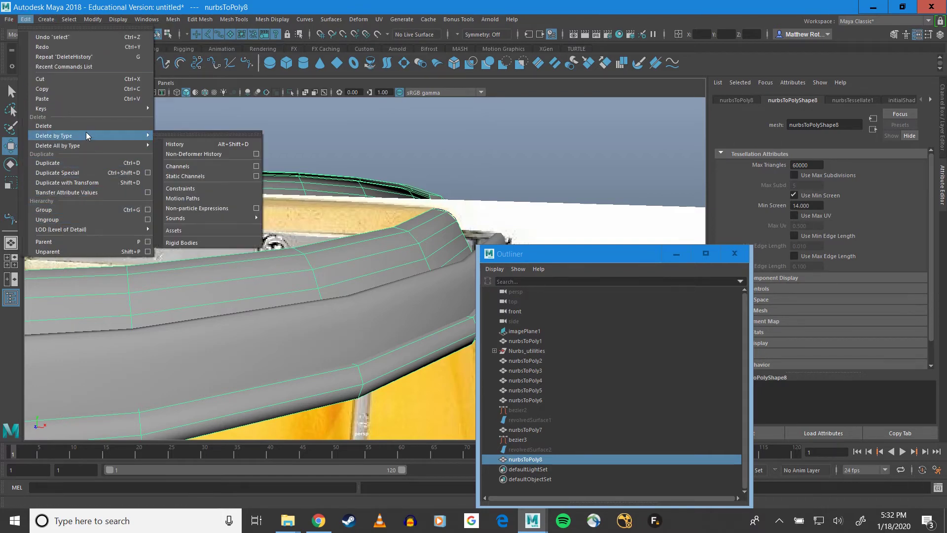
pyautogui.click(187, 144)
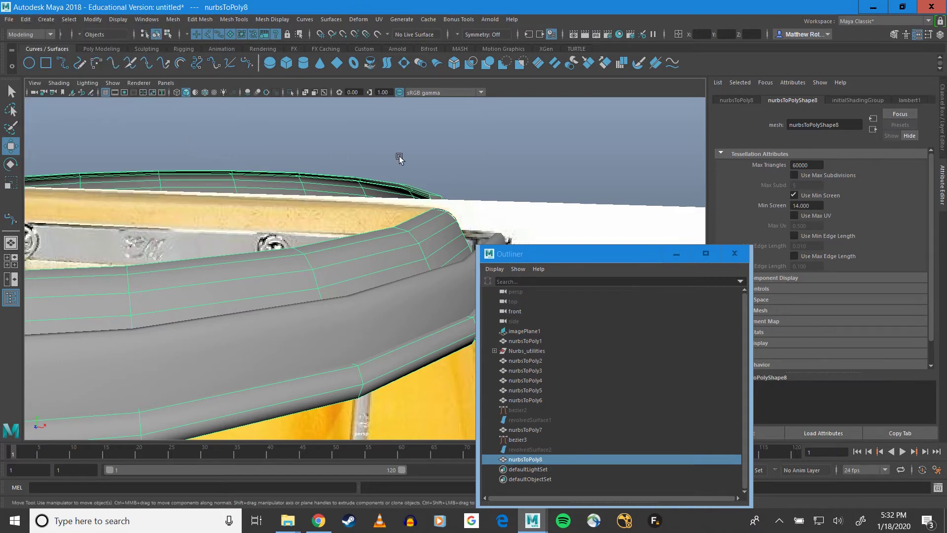
# Try moving the drumhead's profile curve about 0.76 units outward along the X axis, clear of the drum
pyautogui.keyDown('alt'); pyautogui.moveTo(398, 158); pyautogui.dragTo(220, 149, button='middle'); pyautogui.keyUp('alt')
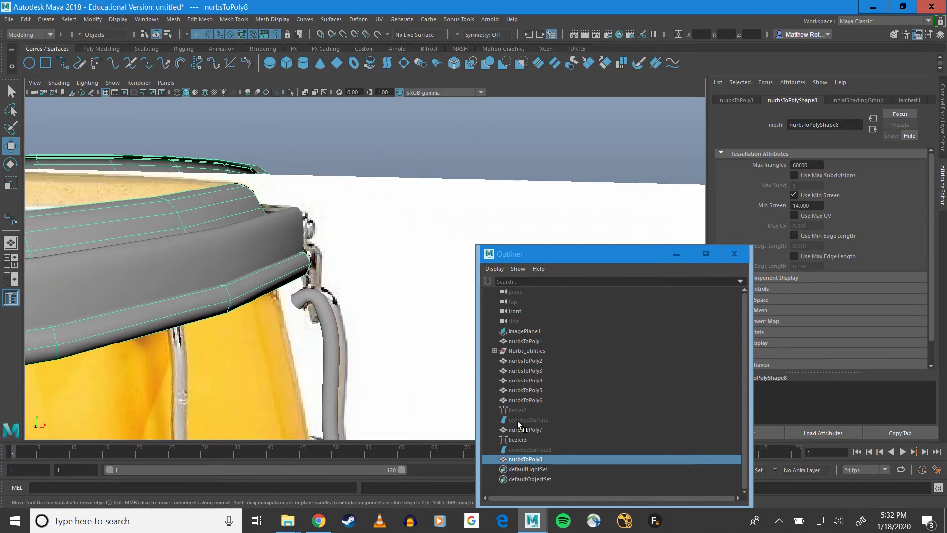
pyautogui.click(524, 438)
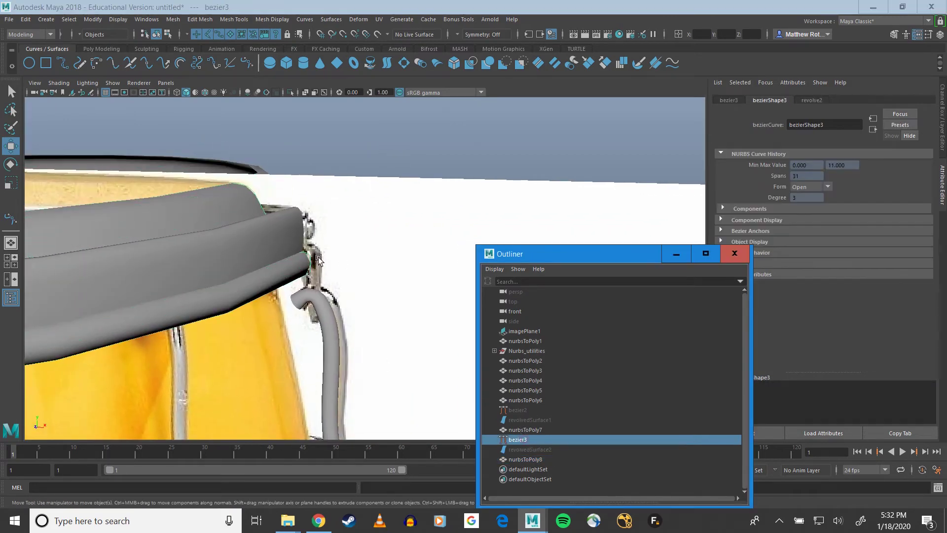
pyautogui.click(337, 251)
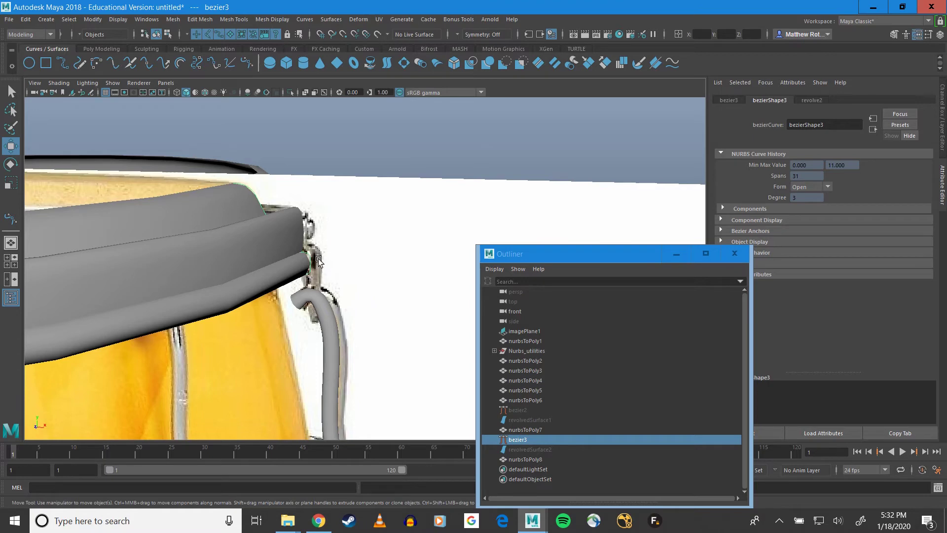
pyautogui.scroll(-5, 394, 281)
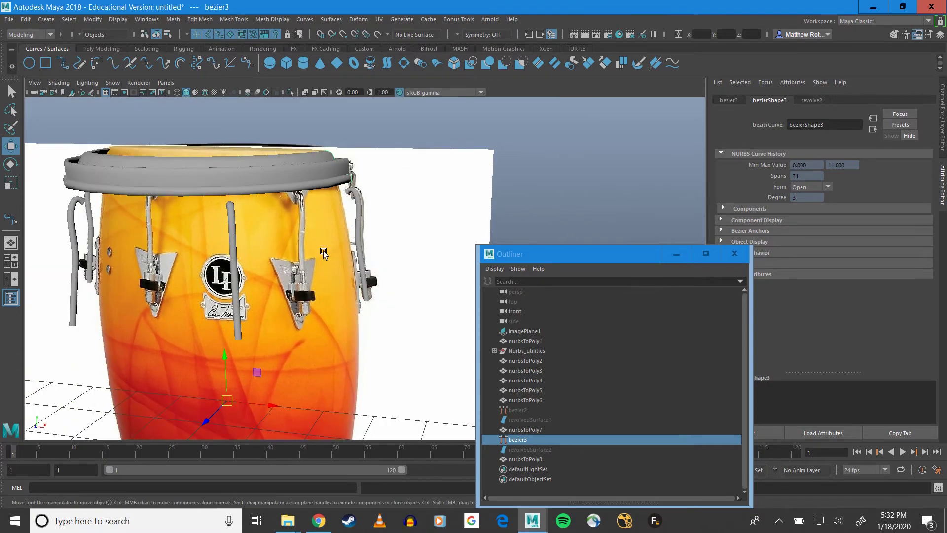
pyautogui.moveTo(233, 405); pyautogui.dragTo(269, 406)
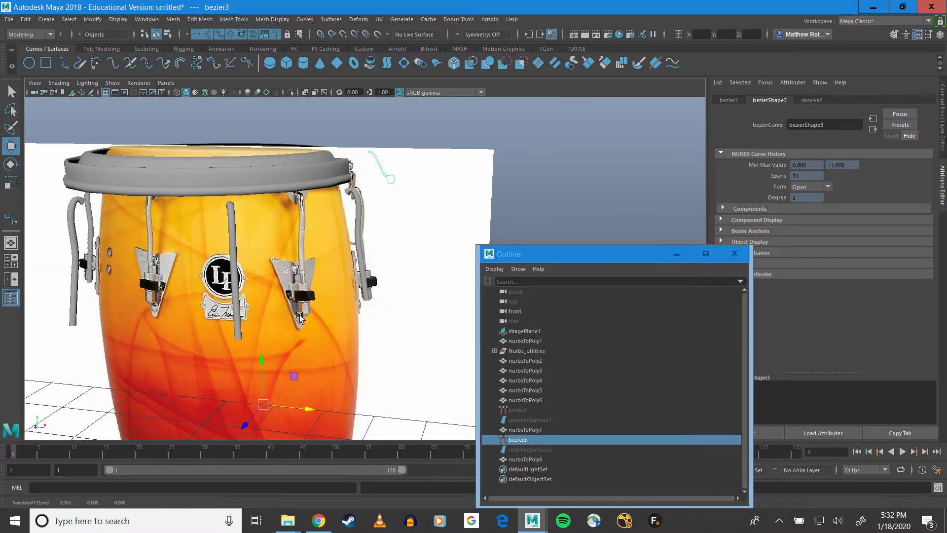
# Try selecting the offset curve's control vertices, undo back to the curve's original position, and move the Outliner off the model
pyautogui.moveTo(385, 178); pyautogui.dragTo(382, 149, button='right')
pyautogui.moveTo(353, 129); pyautogui.dragTo(405, 178)
pyautogui.moveTo(376, 208); pyautogui.dragTo(395, 180)
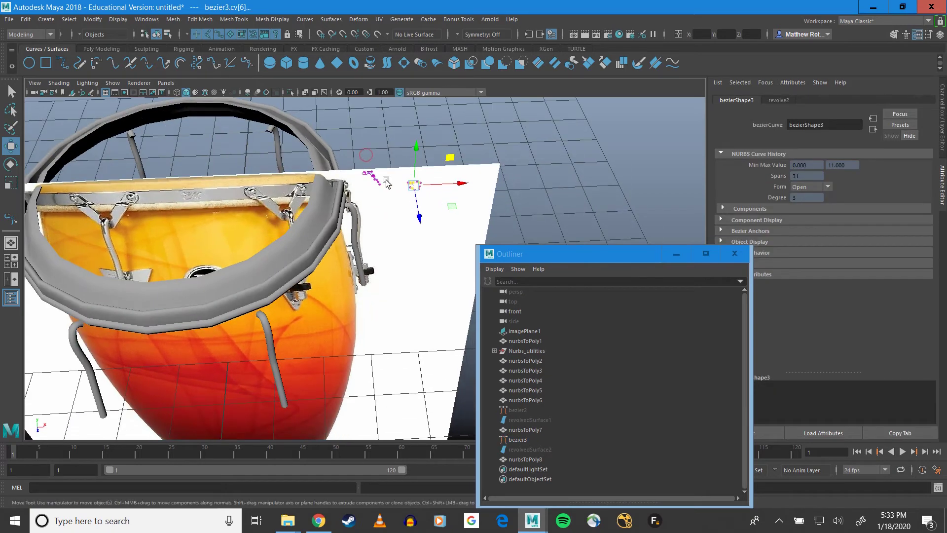
pyautogui.hotkey('ctrl', 'z')
pyautogui.hotkey('ctrl', 'z')
pyautogui.hotkey('ctrl', 'z')
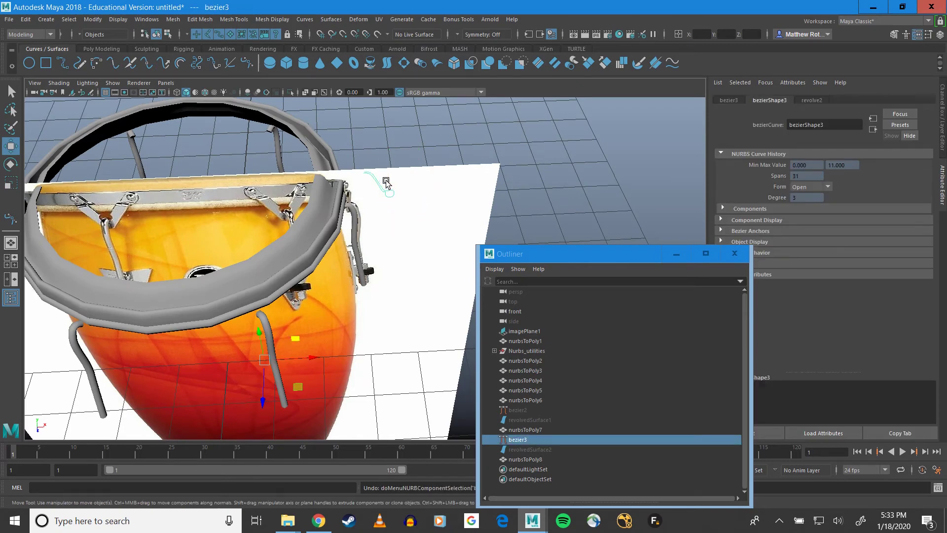
pyautogui.moveTo(557, 254); pyautogui.dragTo(641, 223)
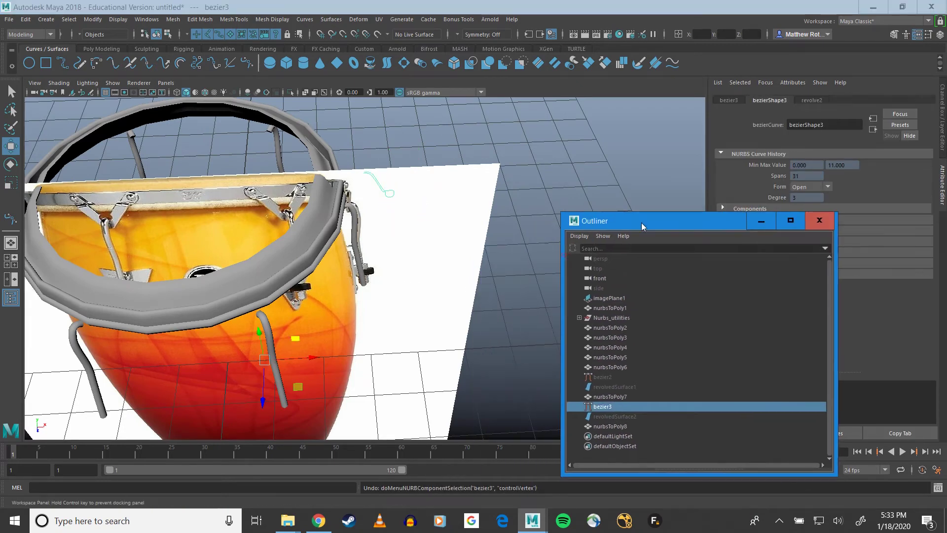
pyautogui.keyDown('alt'); pyautogui.moveTo(264, 185); pyautogui.dragTo(357, 254); pyautogui.keyUp('alt')
pyautogui.hotkey('ctrl', 'z')
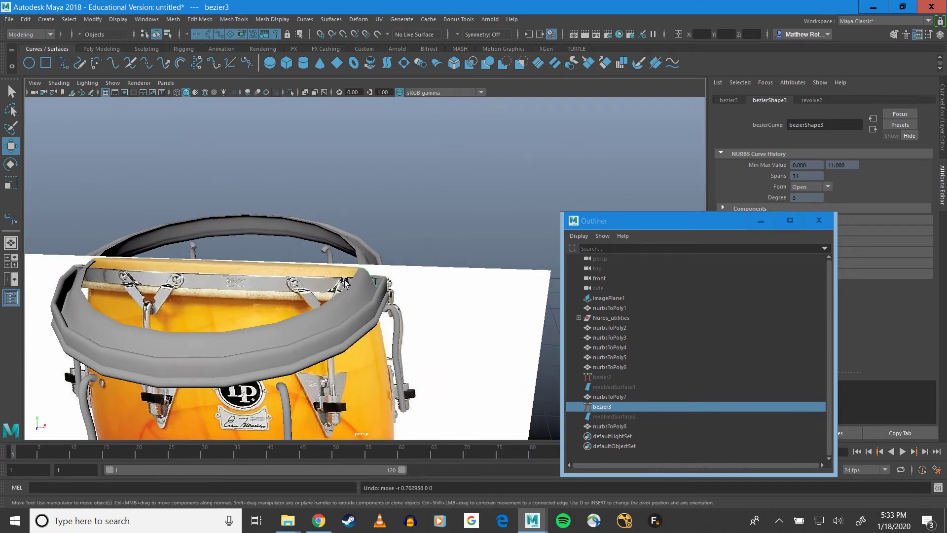
# Select the polygon drumhead mesh and switch it to edge selection near its upper inner border
pyautogui.scroll(6, 344, 282)
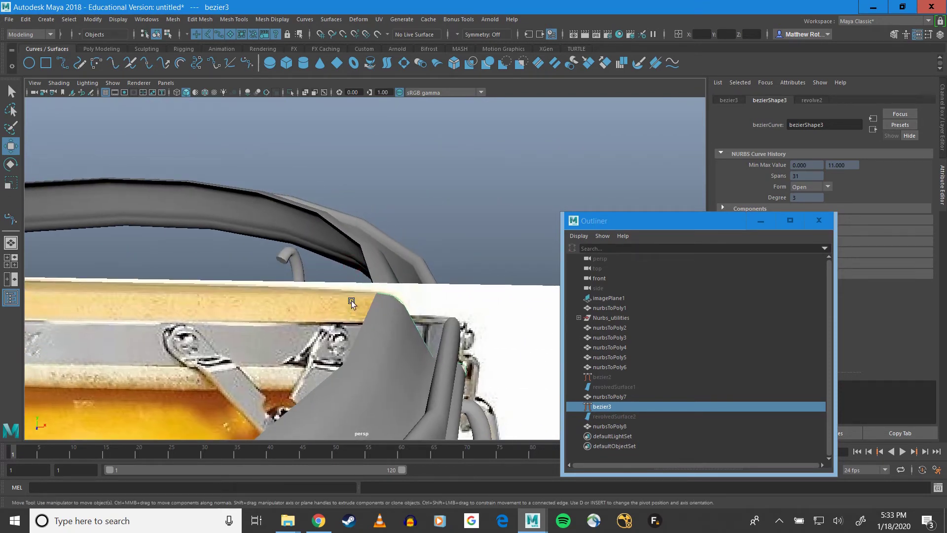
pyautogui.click(372, 338)
pyautogui.keyDown('alt'); pyautogui.moveTo(370, 286); pyautogui.dragTo(416, 278); pyautogui.keyUp('alt')
pyautogui.keyDown('alt'); pyautogui.moveTo(371, 212); pyautogui.dragTo(308, 311); pyautogui.keyUp('alt')
pyautogui.moveTo(313, 249); pyautogui.dragTo(310, 225, button='right')
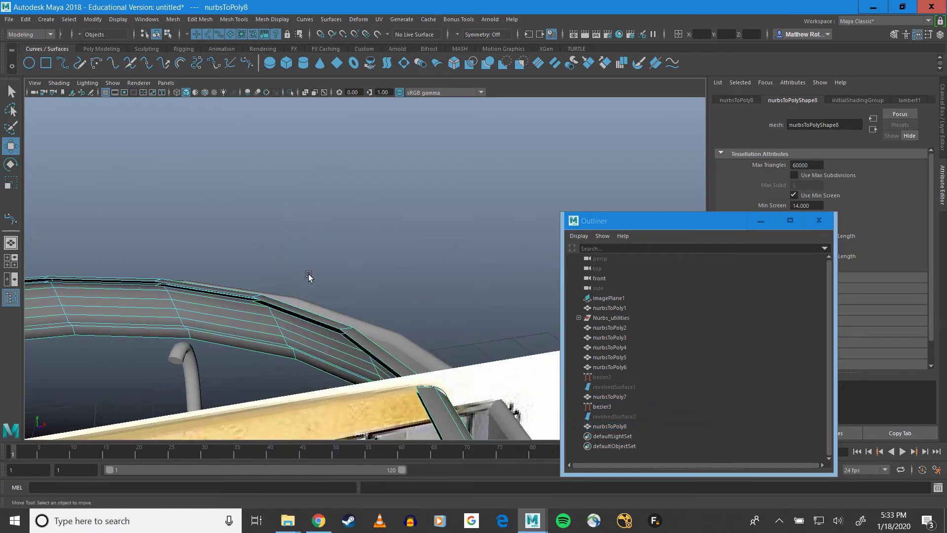
# Select the complete lower inner border edge loop of the polygon drumhead
pyautogui.click(294, 316)
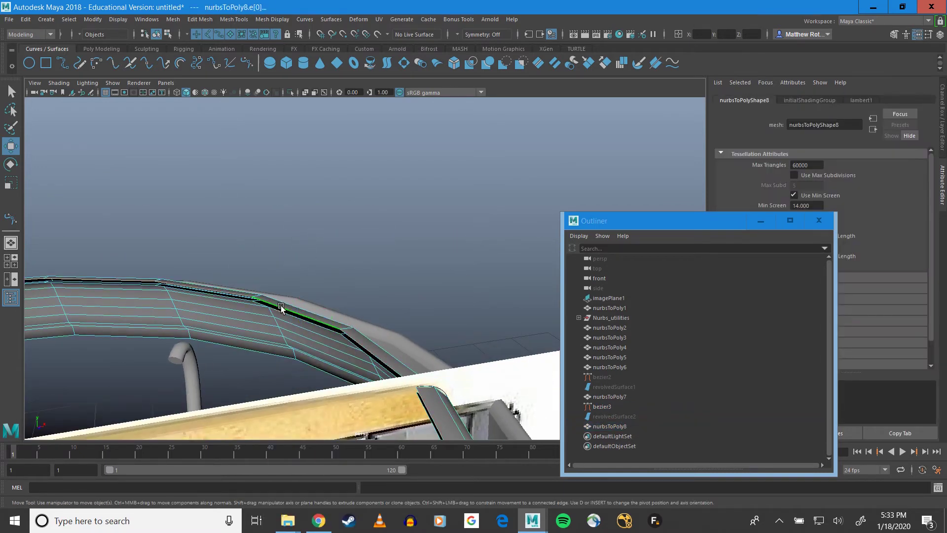
pyautogui.keyDown('alt'); pyautogui.moveTo(281, 309); pyautogui.dragTo(281, 307); pyautogui.keyUp('alt')
pyautogui.scroll(8, 368, 313)
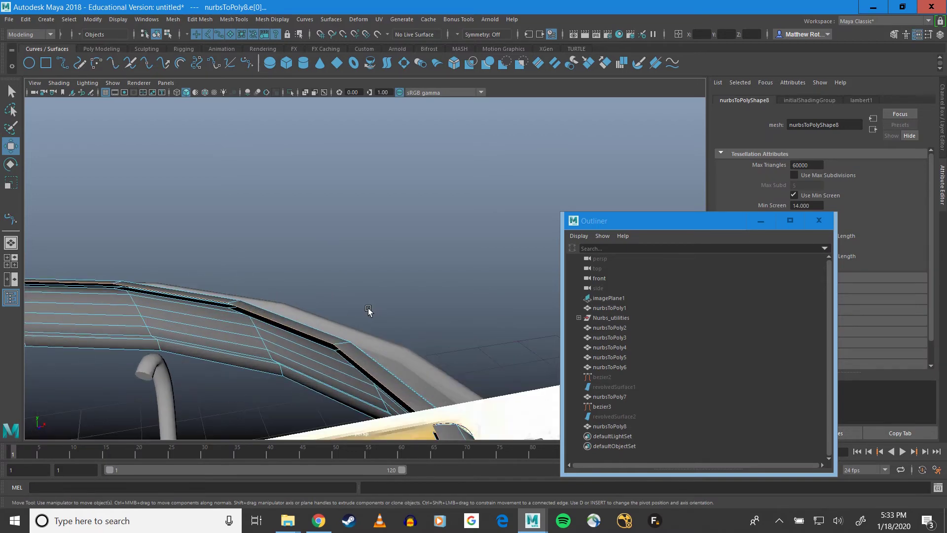
pyautogui.keyDown('shift'); pyautogui.doubleClick(243, 302); pyautogui.keyUp('shift')
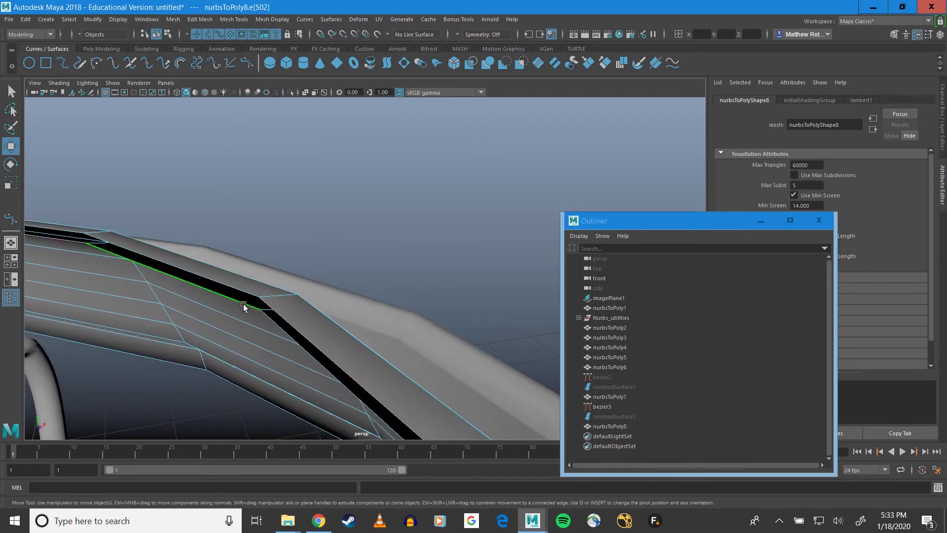
pyautogui.scroll(-5, 243, 302)
pyautogui.keyDown('alt'); pyautogui.moveTo(242, 303); pyautogui.dragTo(380, 256, button='middle'); pyautogui.keyUp('alt')
pyautogui.scroll(-4, 279, 273)
pyautogui.keyDown('alt'); pyautogui.moveTo(254, 268); pyautogui.dragTo(319, 247, button='middle'); pyautogui.keyUp('alt')
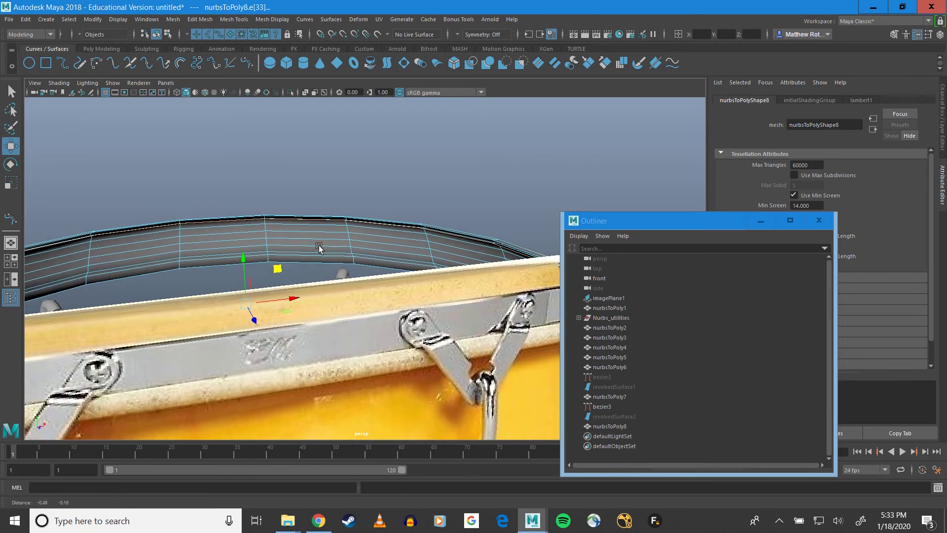
# Extrude the lower border loop, scale it inward to a small central opening, and fill the remaining hole
pyautogui.click(96, 50)
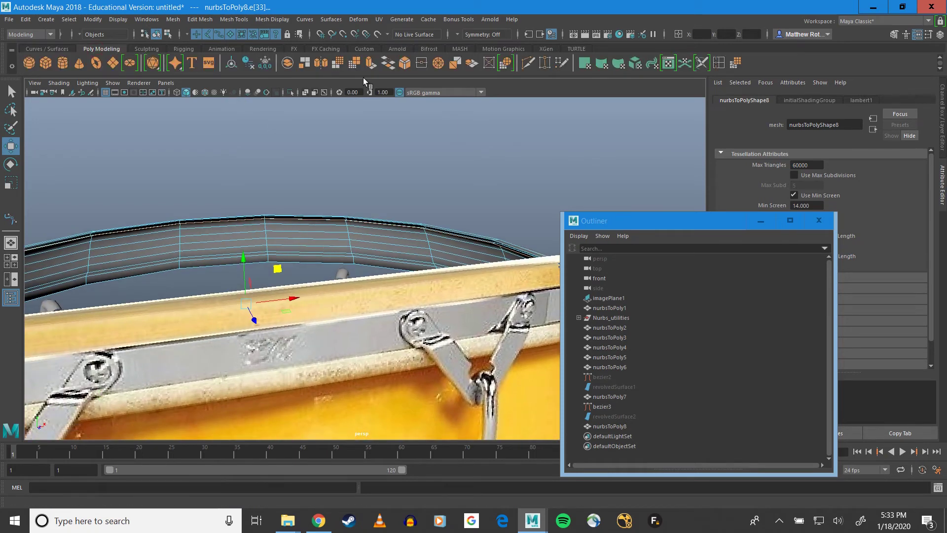
pyautogui.click(371, 64)
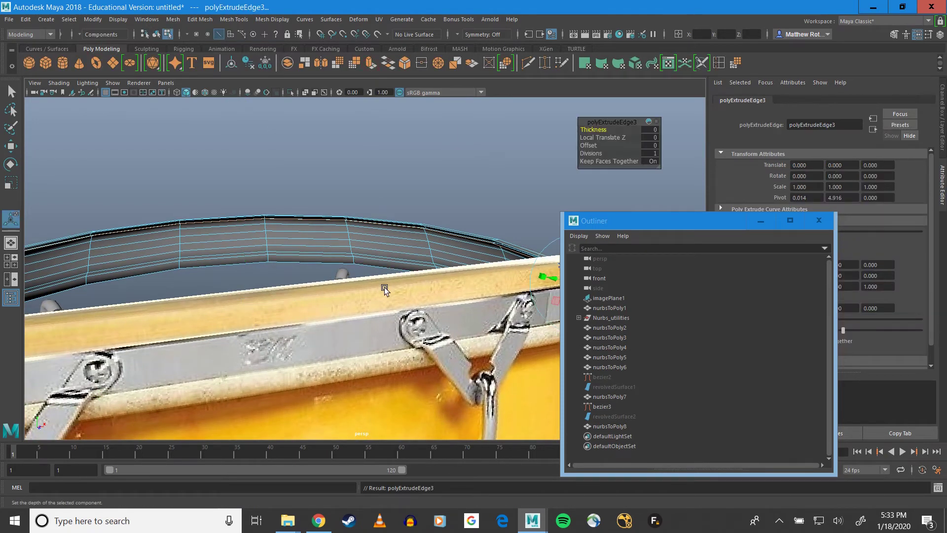
pyautogui.press('r')
pyautogui.moveTo(288, 309); pyautogui.dragTo(275, 308)
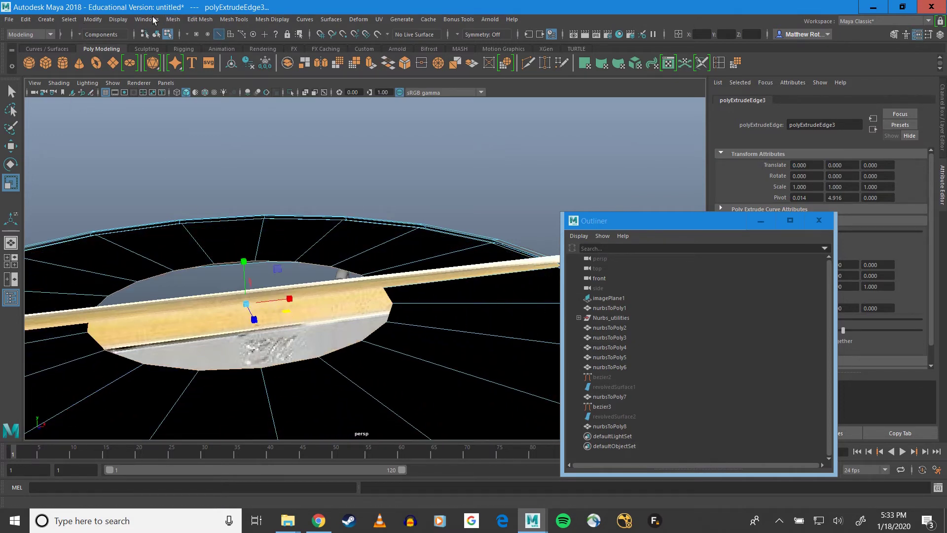
pyautogui.click(172, 19)
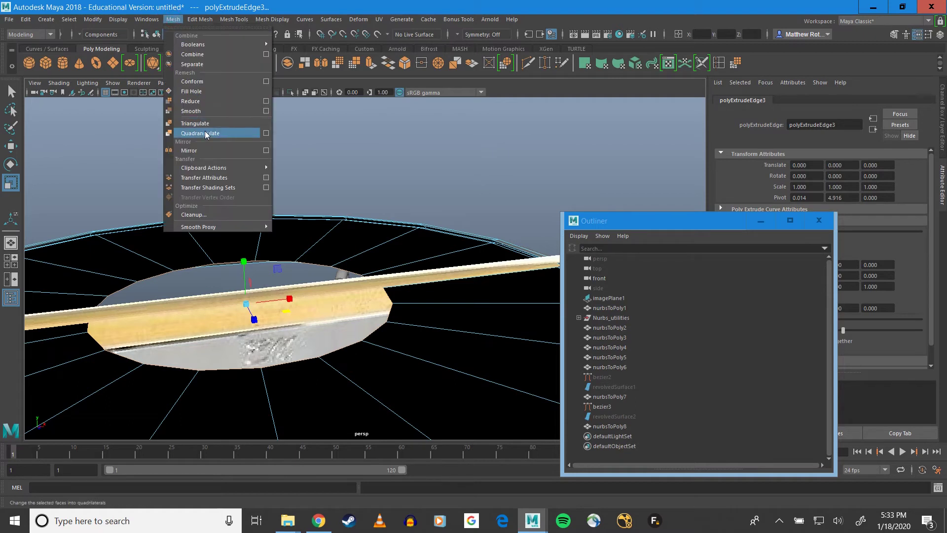
pyautogui.click(192, 91)
pyautogui.press('w')
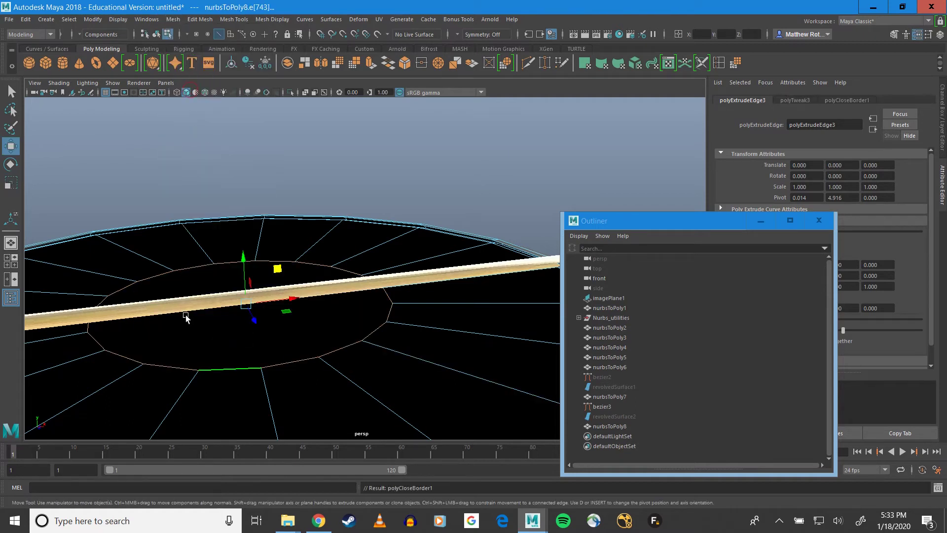
# Extrude the drumhead's upper inner border loop and scale it inward to the size of the ring below
pyautogui.click(413, 250)
pyautogui.rightClick(484, 238)
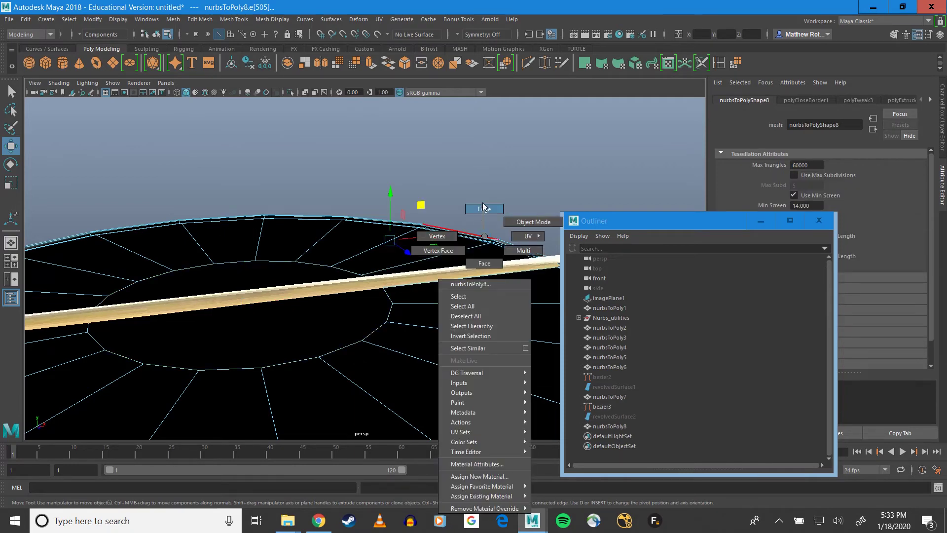
pyautogui.keyDown('alt'); pyautogui.moveTo(485, 239); pyautogui.dragTo(290, 288); pyautogui.keyUp('alt')
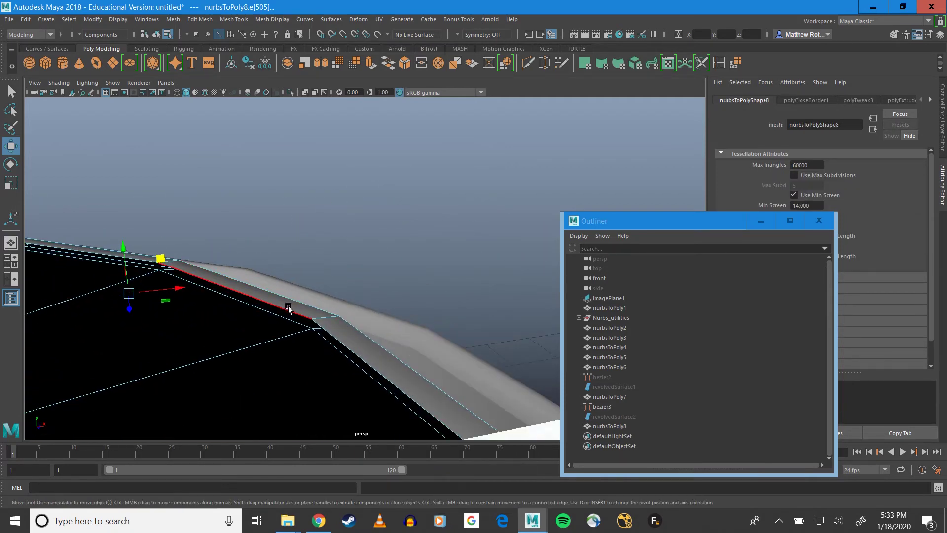
pyautogui.click(286, 306)
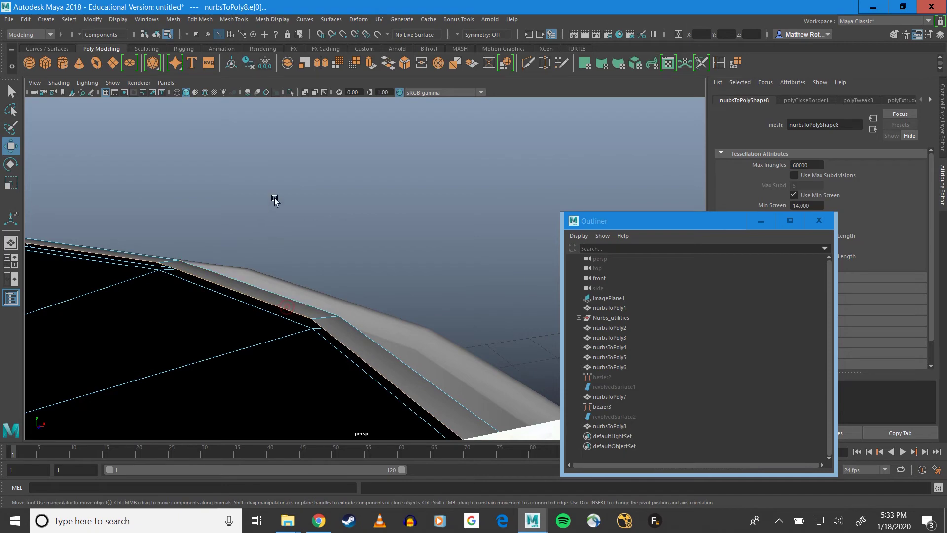
pyautogui.click(371, 63)
pyautogui.keyDown('alt'); pyautogui.moveTo(343, 280); pyautogui.dragTo(302, 261); pyautogui.keyUp('alt')
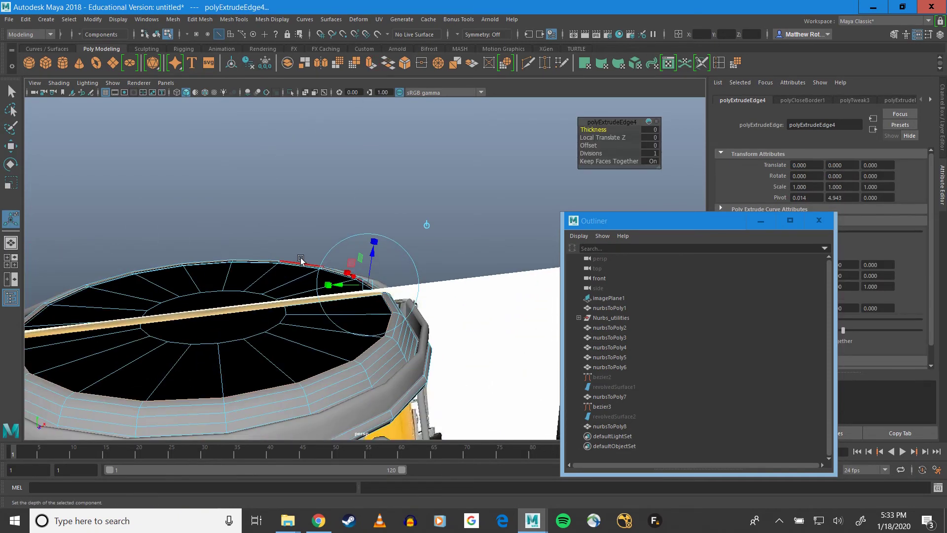
pyautogui.press('r')
pyautogui.moveTo(255, 321); pyautogui.dragTo(242, 319)
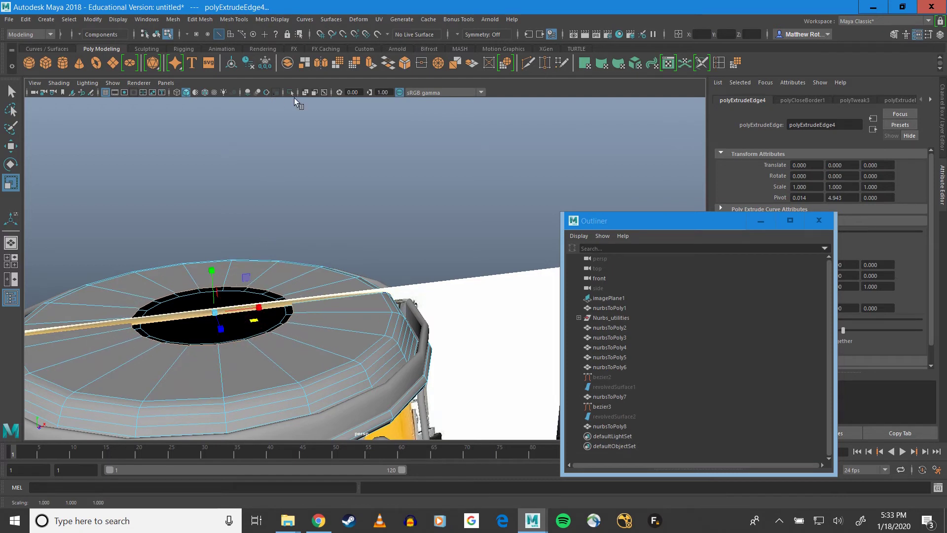
# Fill the central hole in the drumhead's upper surface and return the mesh to object mode
pyautogui.click(231, 18)
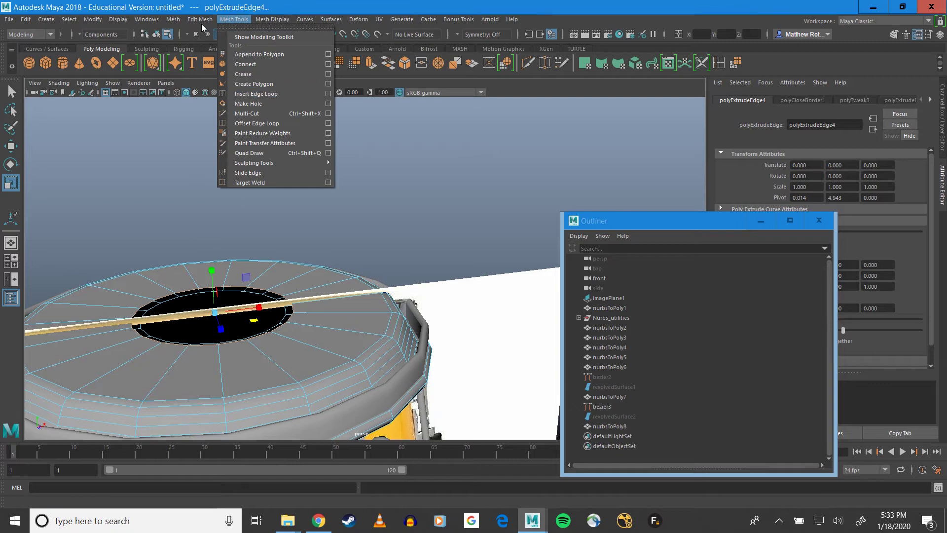
pyautogui.moveTo(173, 19)
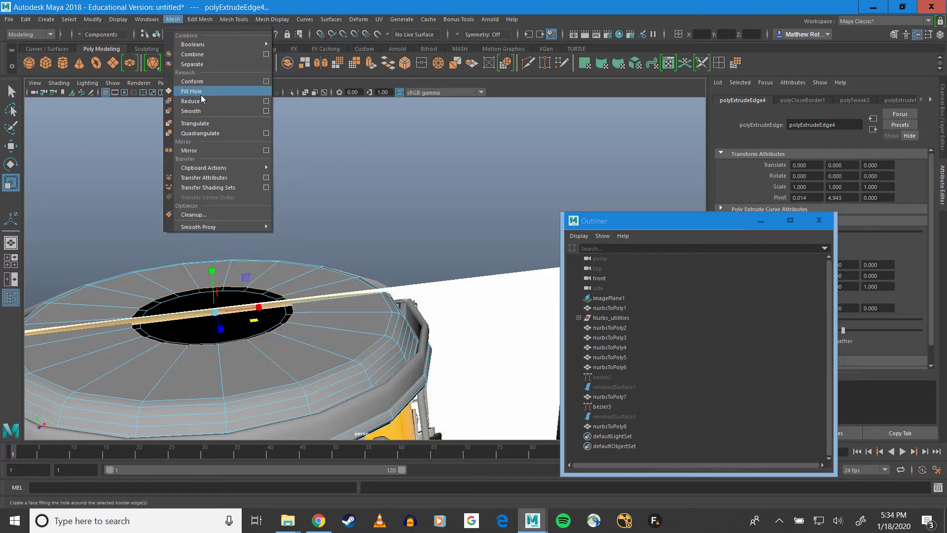
pyautogui.click(197, 91)
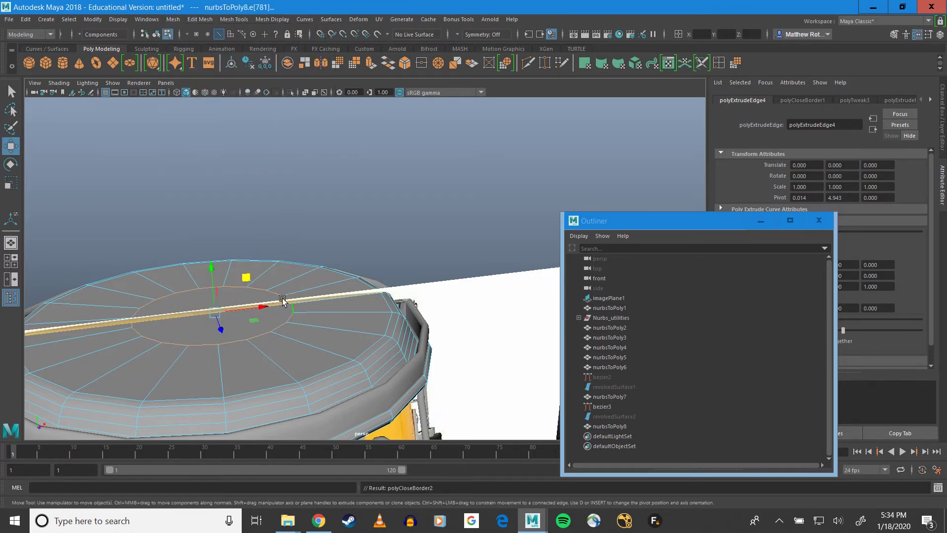
pyautogui.keyDown('alt'); pyautogui.moveTo(294, 292); pyautogui.dragTo(303, 320); pyautogui.keyUp('alt')
pyautogui.moveTo(303, 320); pyautogui.dragTo(345, 271, button='right')
# Inspect the capped drumhead and metal rim from several angles against the conga reference image
pyautogui.keyDown('alt'); pyautogui.moveTo(344, 321); pyautogui.dragTo(260, 297); pyautogui.keyUp('alt')
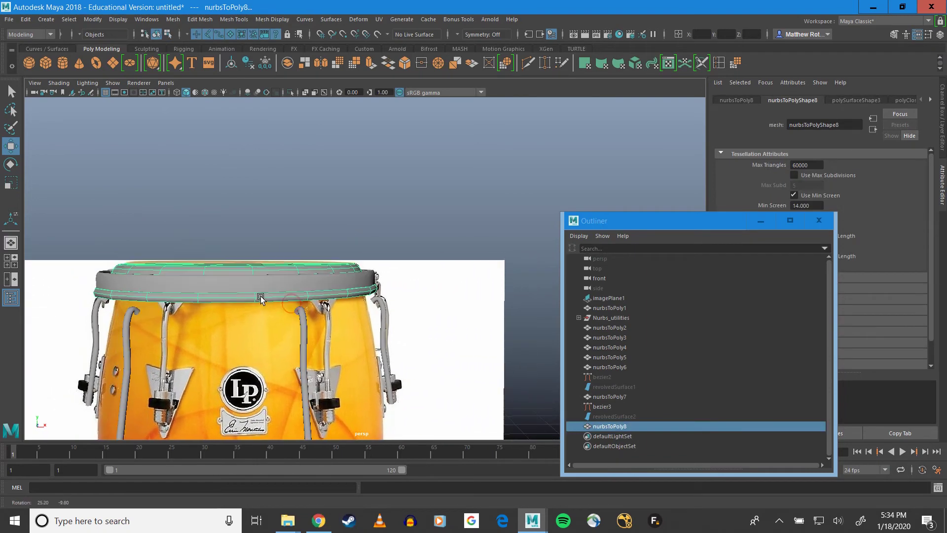
pyautogui.keyDown('alt'); pyautogui.moveTo(196, 327); pyautogui.dragTo(255, 345); pyautogui.keyUp('alt')
pyautogui.scroll(5, 275, 321)
pyautogui.scroll(-4, 260, 345)
pyautogui.keyDown('alt'); pyautogui.moveTo(287, 316); pyautogui.dragTo(350, 287); pyautogui.keyUp('alt')
pyautogui.keyDown('alt'); pyautogui.moveTo(399, 256); pyautogui.dragTo(351, 272); pyautogui.keyUp('alt')
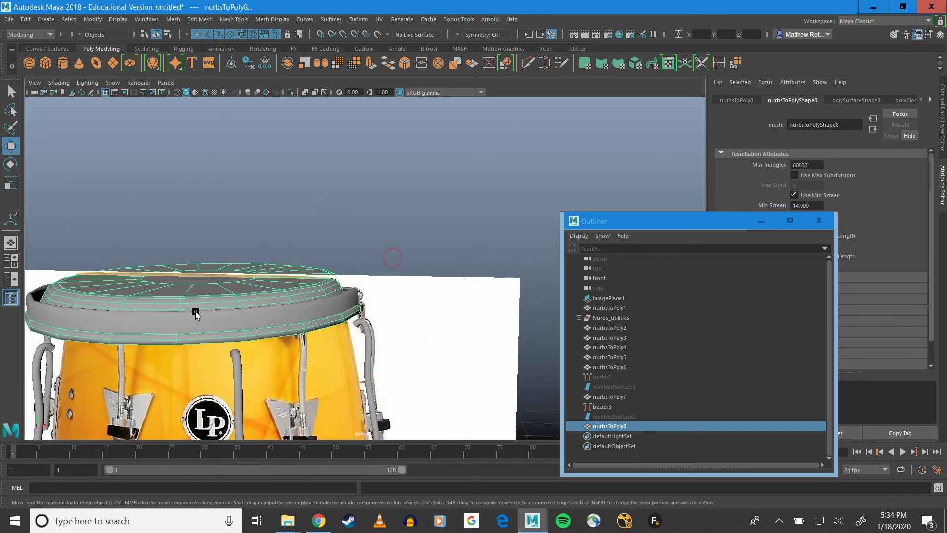
pyautogui.keyDown('alt'); pyautogui.moveTo(196, 313); pyautogui.dragTo(234, 303); pyautogui.keyUp('alt')
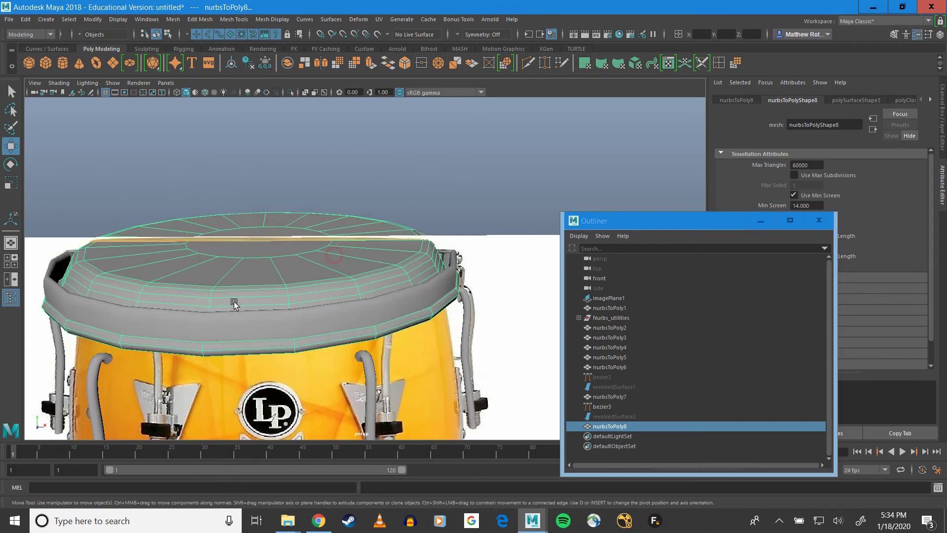
pyautogui.keyDown('alt'); pyautogui.moveTo(272, 347); pyautogui.dragTo(340, 276); pyautogui.keyUp('alt')
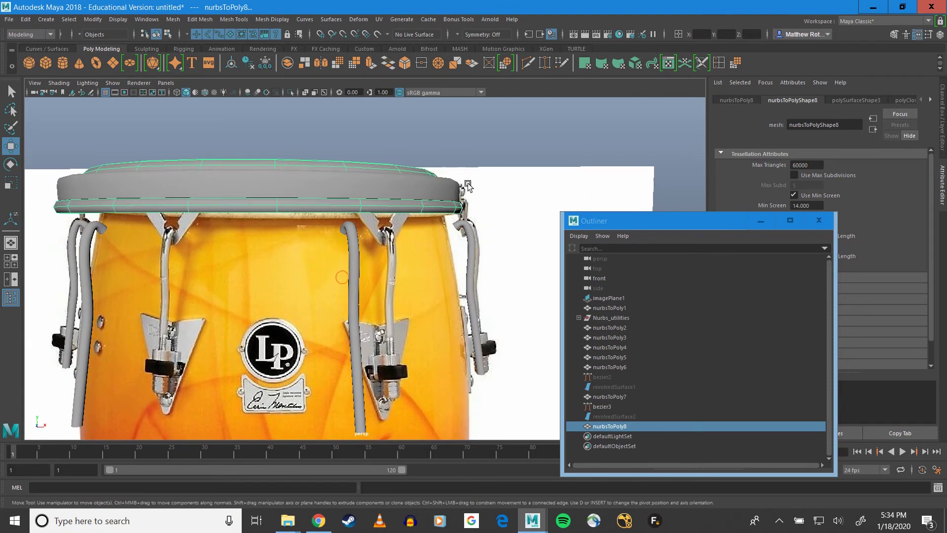
pyautogui.keyDown('alt'); pyautogui.moveTo(404, 217); pyautogui.dragTo(274, 254); pyautogui.keyUp('alt')
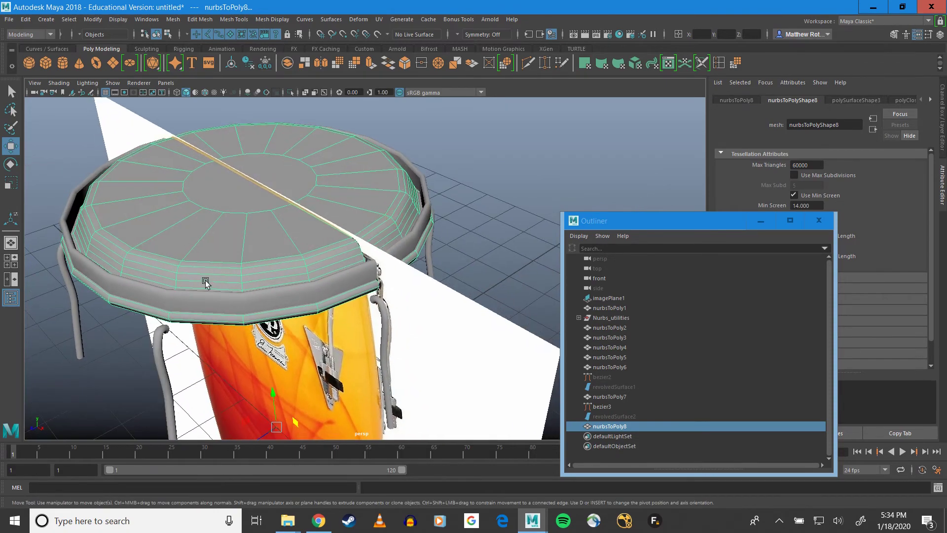
pyautogui.keyDown('alt'); pyautogui.moveTo(205, 281); pyautogui.dragTo(109, 210); pyautogui.keyUp('alt')
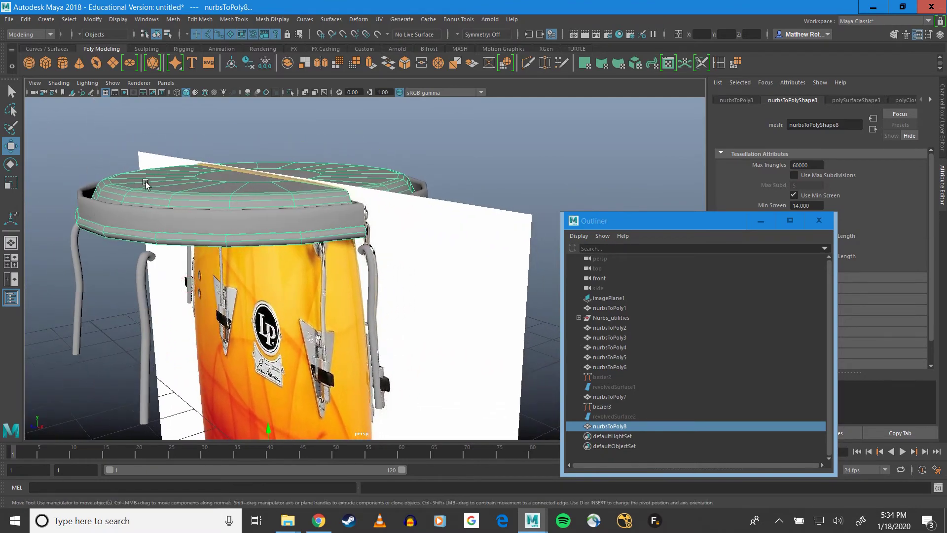
pyautogui.keyDown('alt'); pyautogui.moveTo(146, 184); pyautogui.dragTo(350, 218); pyautogui.keyUp('alt')
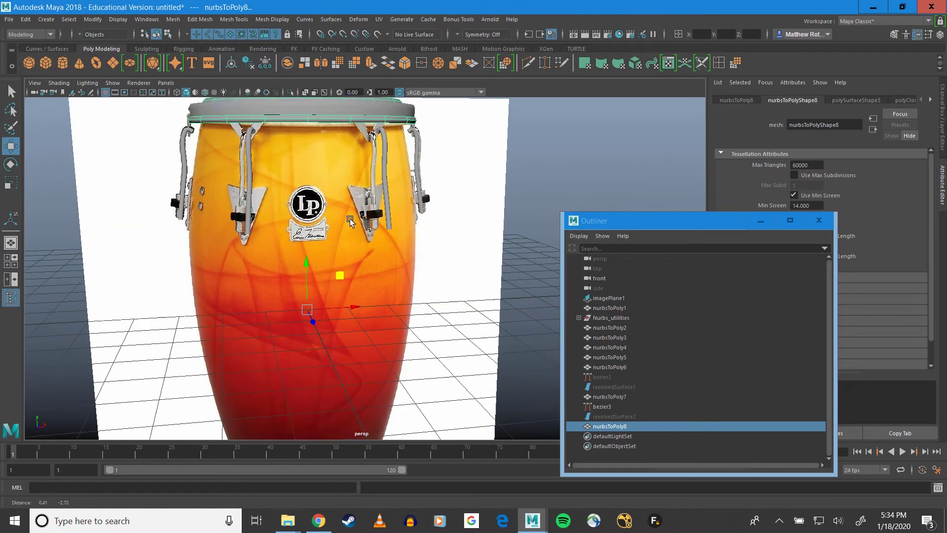
pyautogui.keyDown('alt'); pyautogui.moveTo(350, 218); pyautogui.dragTo(349, 211, button='middle'); pyautogui.keyUp('alt')
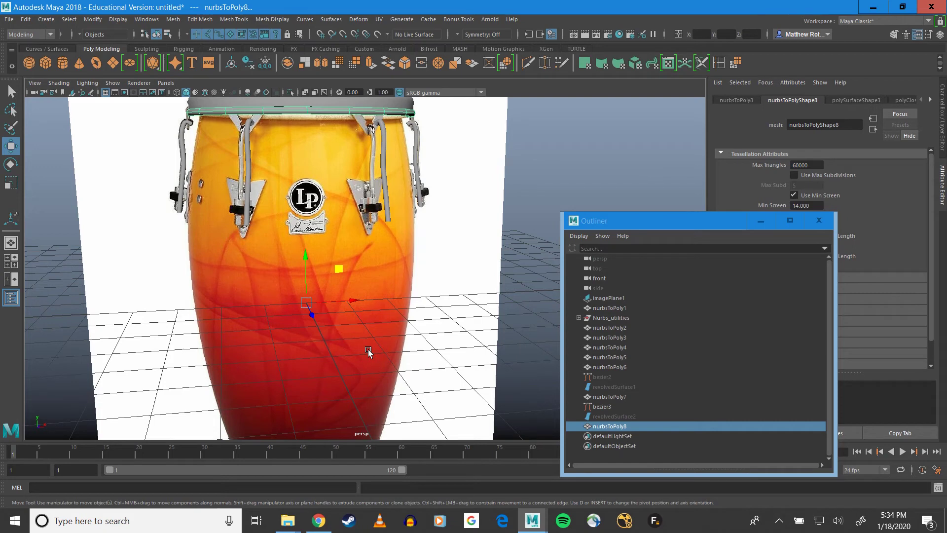
# Switch to the front view and examine the conga body's outline from the base up to the rim
pyautogui.press('space')
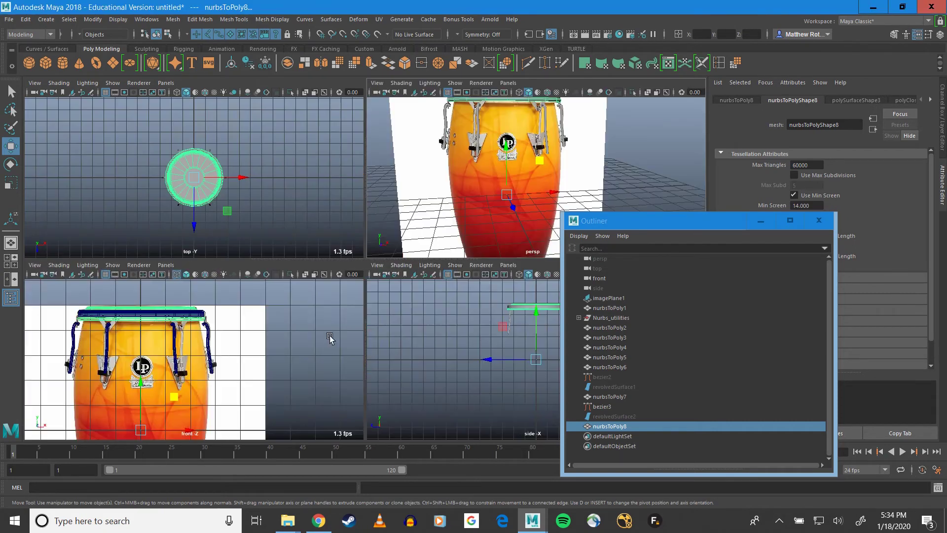
pyautogui.press('space')
pyautogui.scroll(-3, 286, 350)
pyautogui.scroll(4, 307, 360)
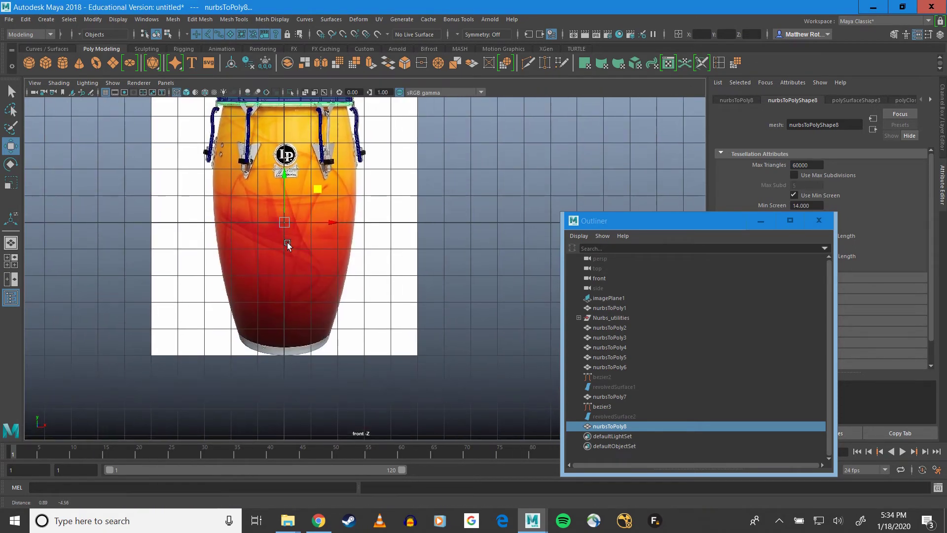
pyautogui.scroll(2, 321, 341)
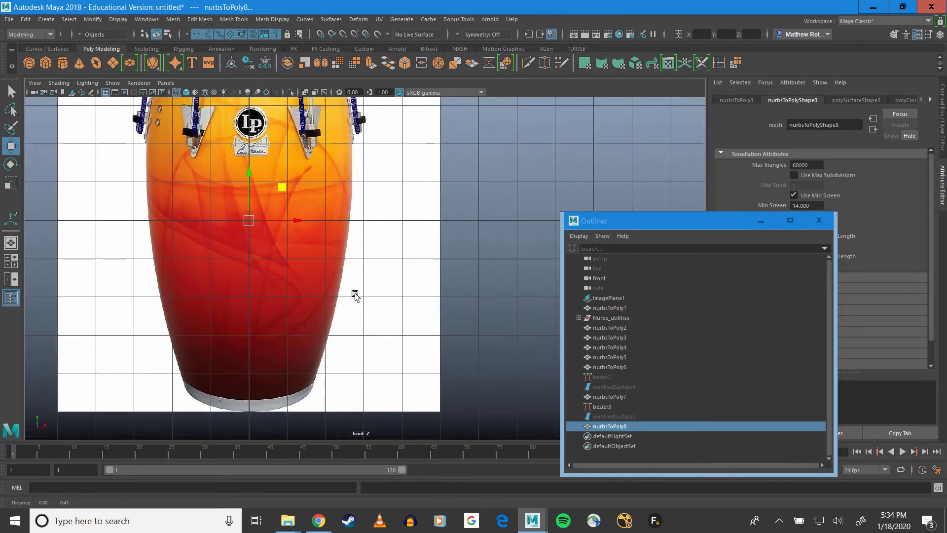
pyautogui.scroll(1, 355, 296)
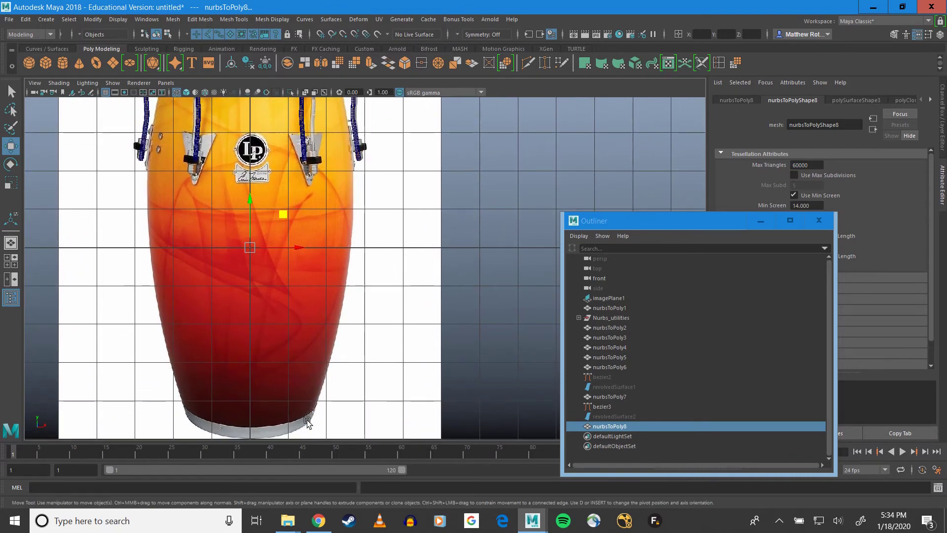
pyautogui.keyDown('alt'); pyautogui.moveTo(334, 316); pyautogui.dragTo(296, 397, button='middle'); pyautogui.keyUp('alt')
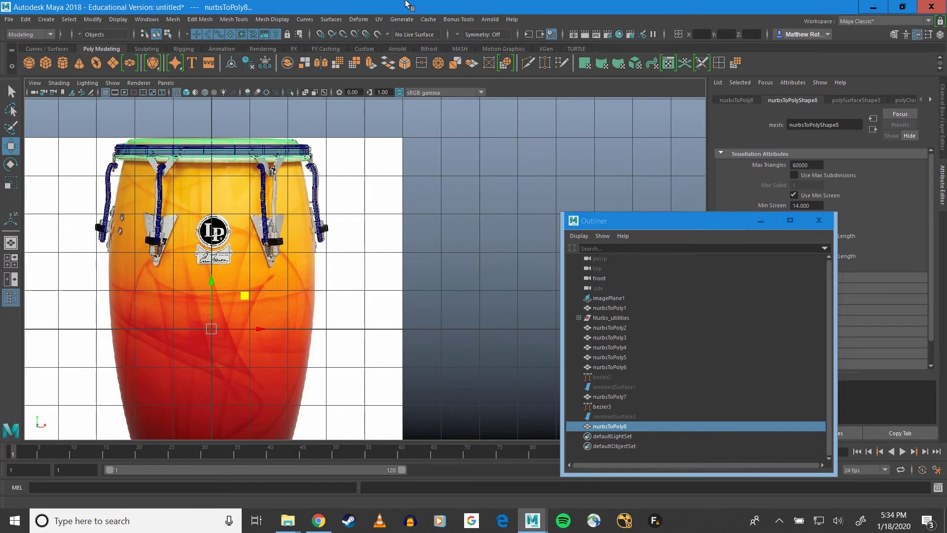
# Start a Bezier curve on the conga body's outer edge just above the metal base band, with its tangent following the outline
pyautogui.click(49, 49)
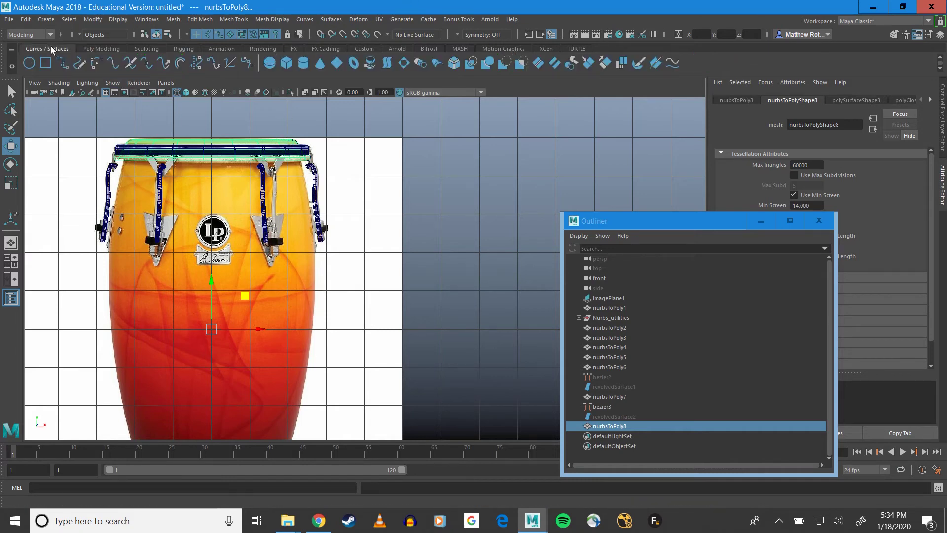
pyautogui.click(247, 63)
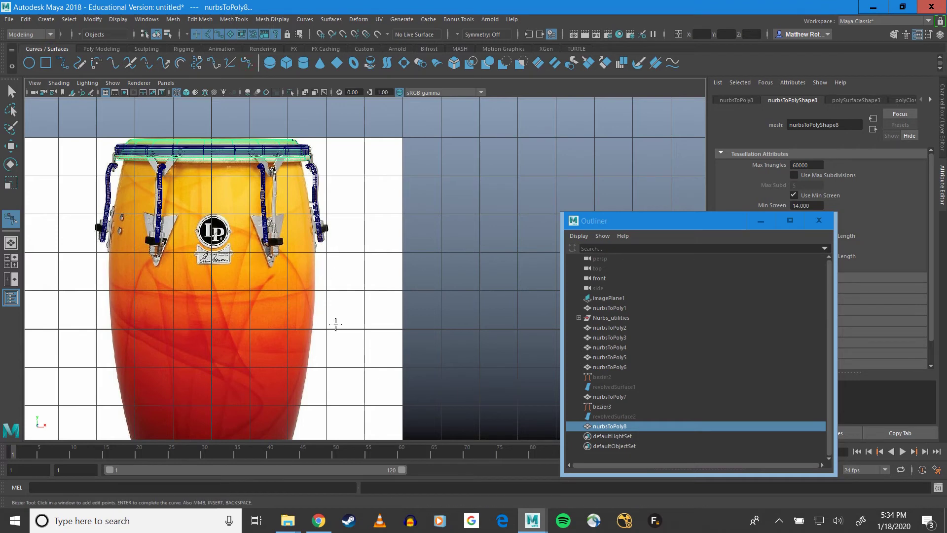
pyautogui.keyDown('alt'); pyautogui.moveTo(335, 324); pyautogui.dragTo(363, 186, button='middle'); pyautogui.keyUp('alt')
pyautogui.scroll(2, 364, 186)
pyautogui.keyDown('alt'); pyautogui.moveTo(326, 315); pyautogui.dragTo(336, 276, button='middle'); pyautogui.keyUp('alt')
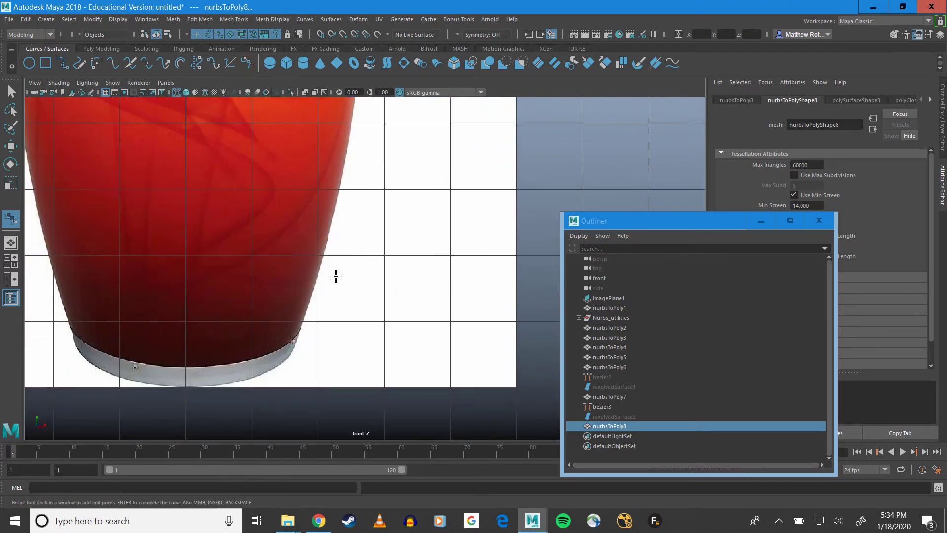
pyautogui.scroll(3, 295, 343)
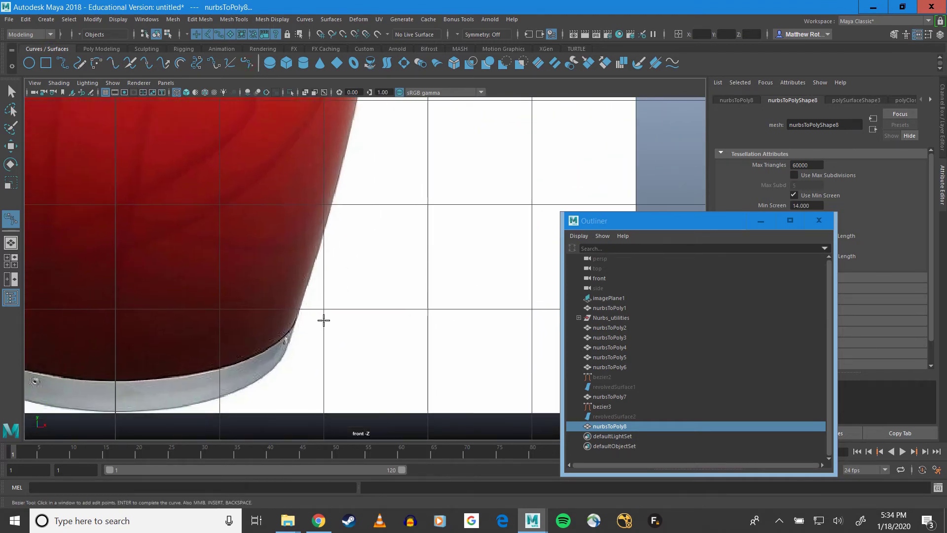
pyautogui.click(292, 339)
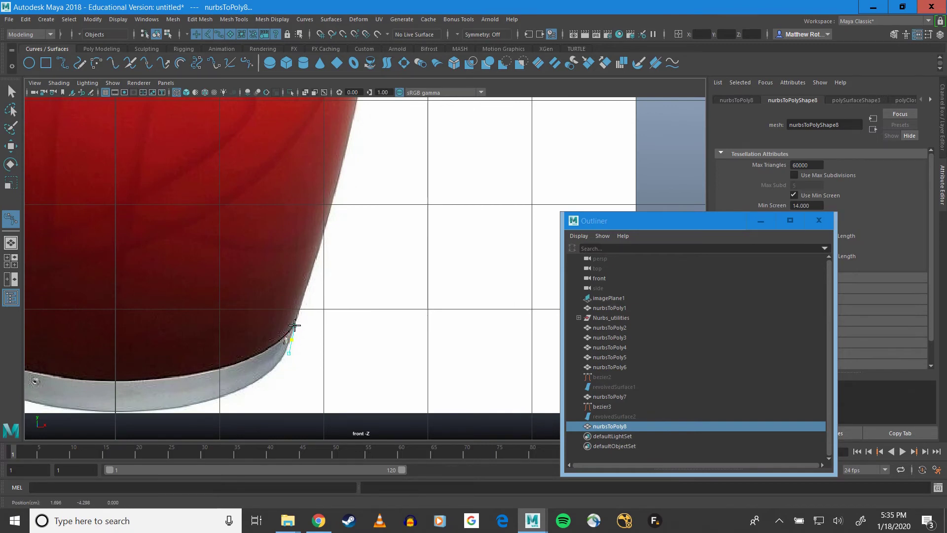
pyautogui.moveTo(294, 325); pyautogui.dragTo(294, 319)
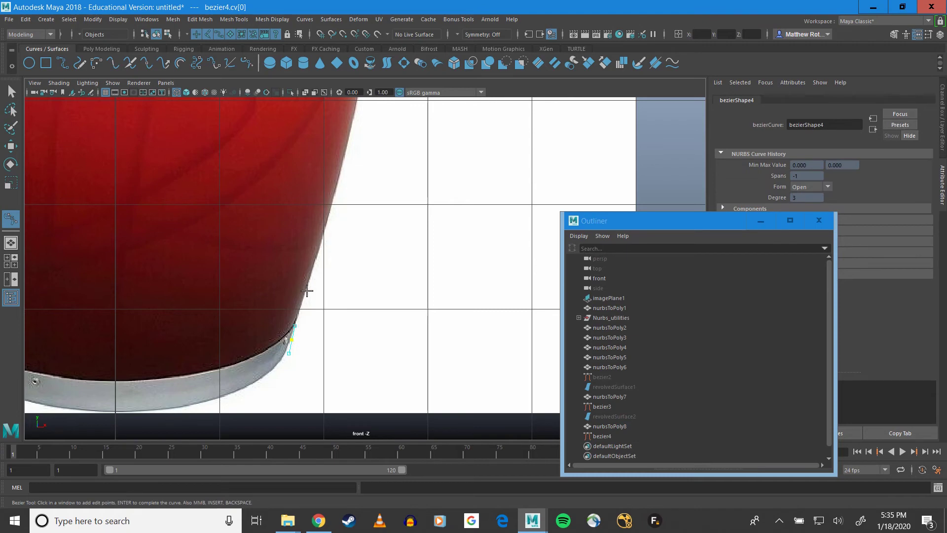
# Add an anchor at about mid-height on the body's outline and adjust its position and tangent handles to the body's bulge
pyautogui.scroll(4, 324, 237)
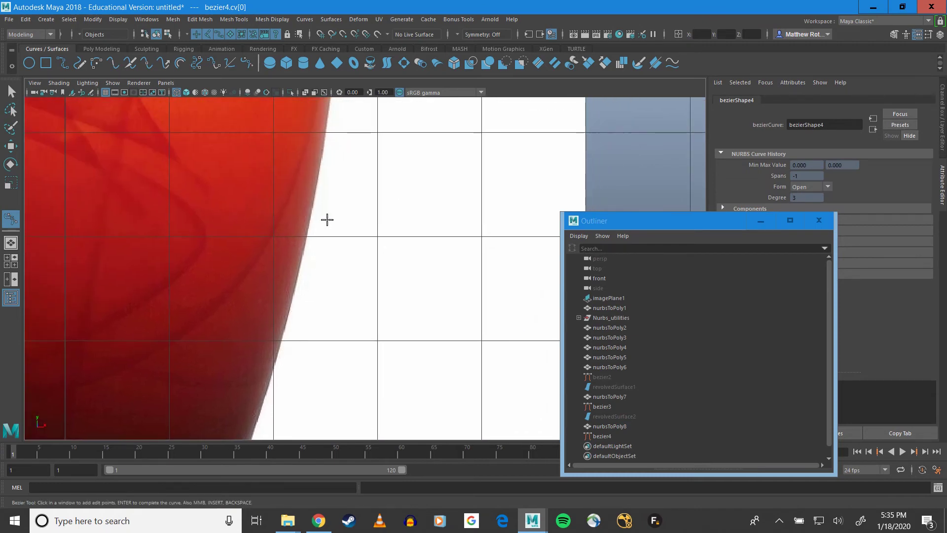
pyautogui.moveTo(321, 164); pyautogui.dragTo(312, 246)
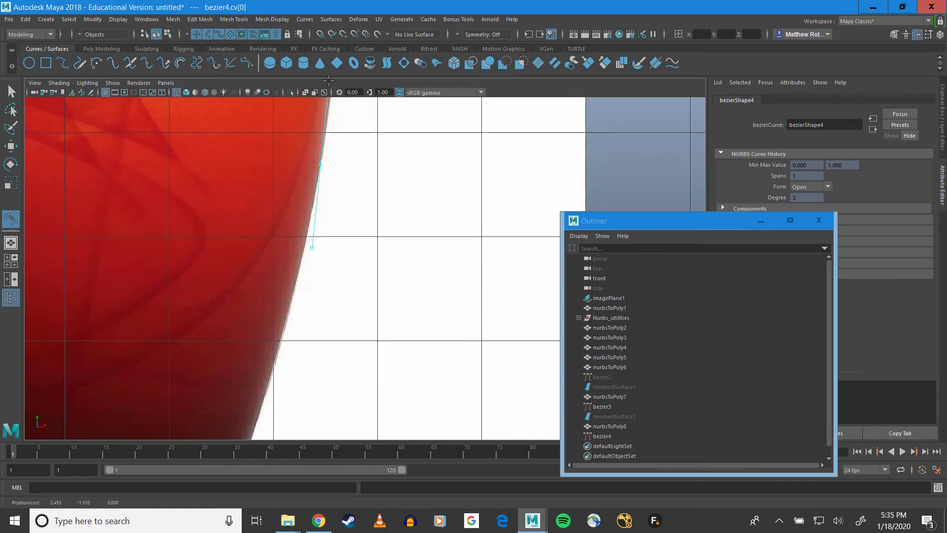
pyautogui.keyDown('alt'); pyautogui.moveTo(368, 200); pyautogui.dragTo(313, 321, button='middle'); pyautogui.keyUp('alt')
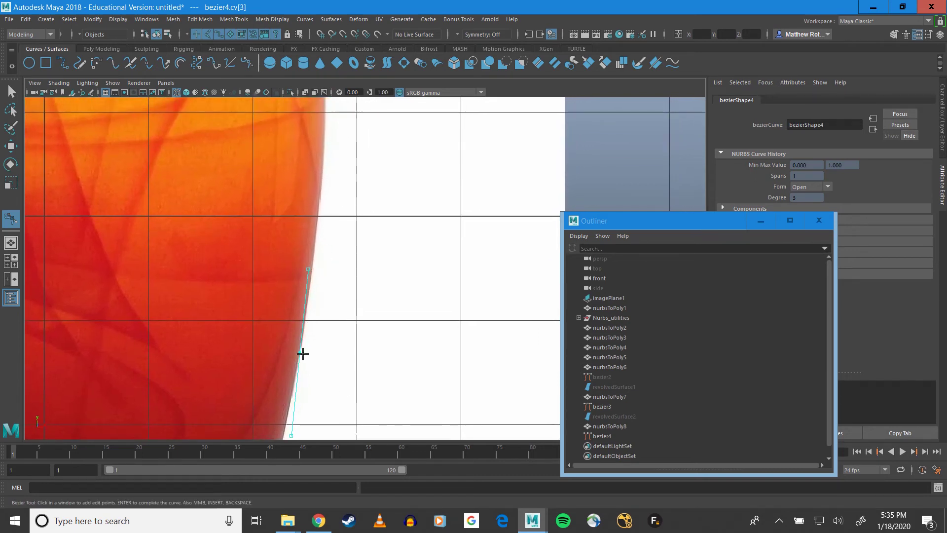
pyautogui.moveTo(300, 352); pyautogui.dragTo(321, 211)
pyautogui.click(313, 295)
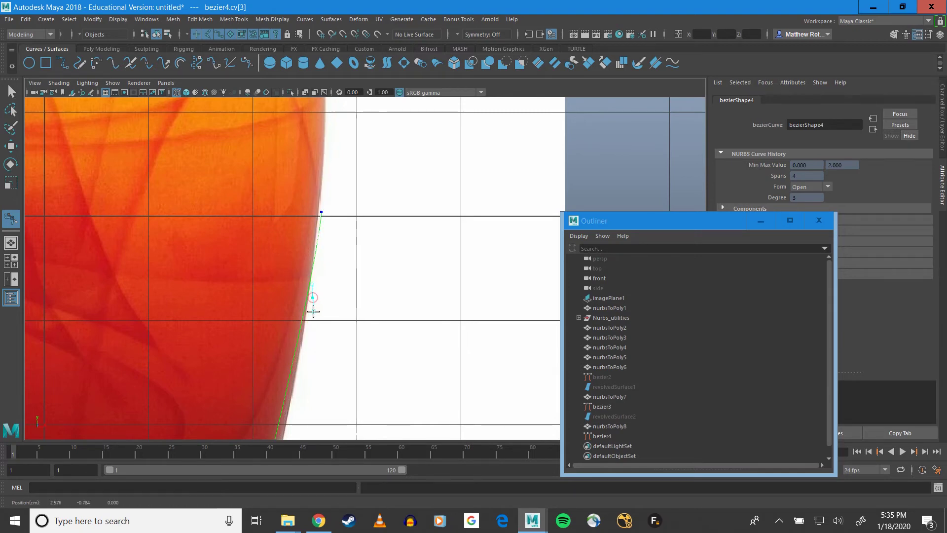
pyautogui.moveTo(313, 311); pyautogui.dragTo(313, 358)
pyautogui.hotkey('ctrl', 'z')
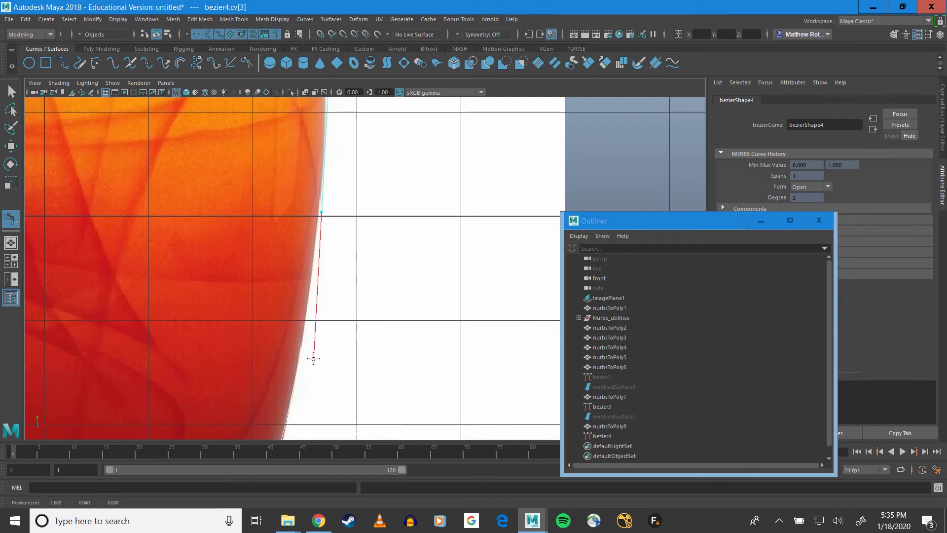
# Continue the profile curve with an anchor just below the rim and a final anchor inside the drumhead near its upper edge
pyautogui.keyDown('alt'); pyautogui.moveTo(326, 273); pyautogui.dragTo(310, 422, button='middle'); pyautogui.keyUp('alt')
pyautogui.keyDown('alt'); pyautogui.moveTo(342, 234); pyautogui.dragTo(342, 370, button='middle'); pyautogui.keyUp('alt')
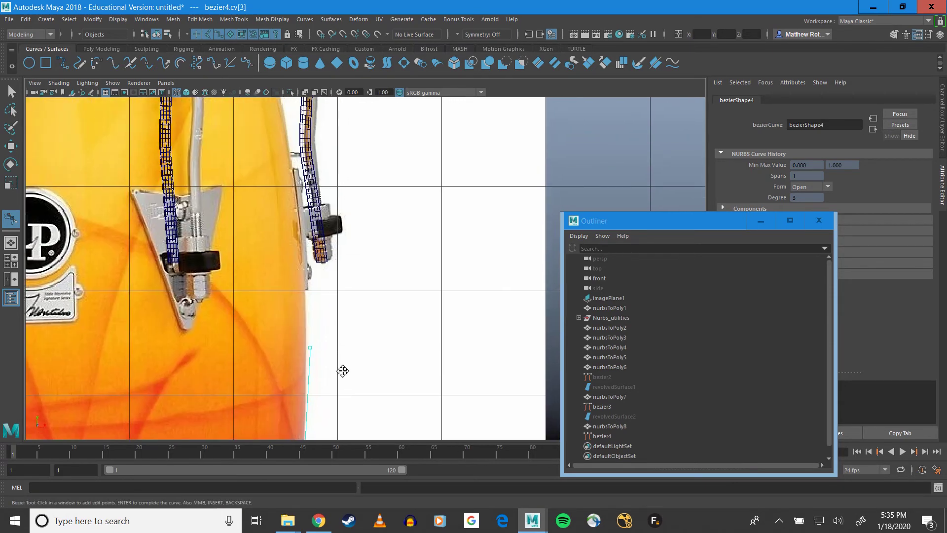
pyautogui.keyDown('alt'); pyautogui.moveTo(346, 274); pyautogui.dragTo(370, 437, button='middle'); pyautogui.keyUp('alt')
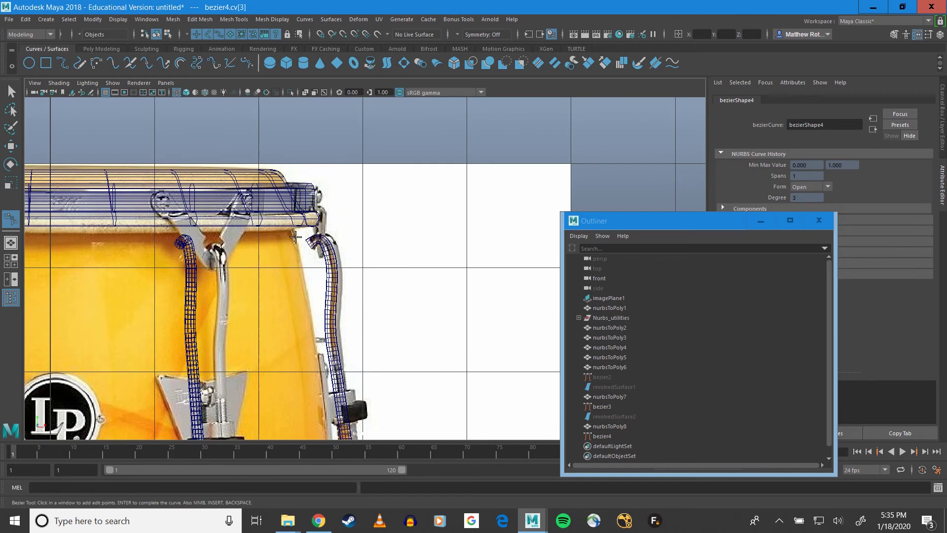
pyautogui.moveTo(295, 241); pyautogui.dragTo(324, 347)
pyautogui.click(289, 214)
pyautogui.scroll(3, 316, 251)
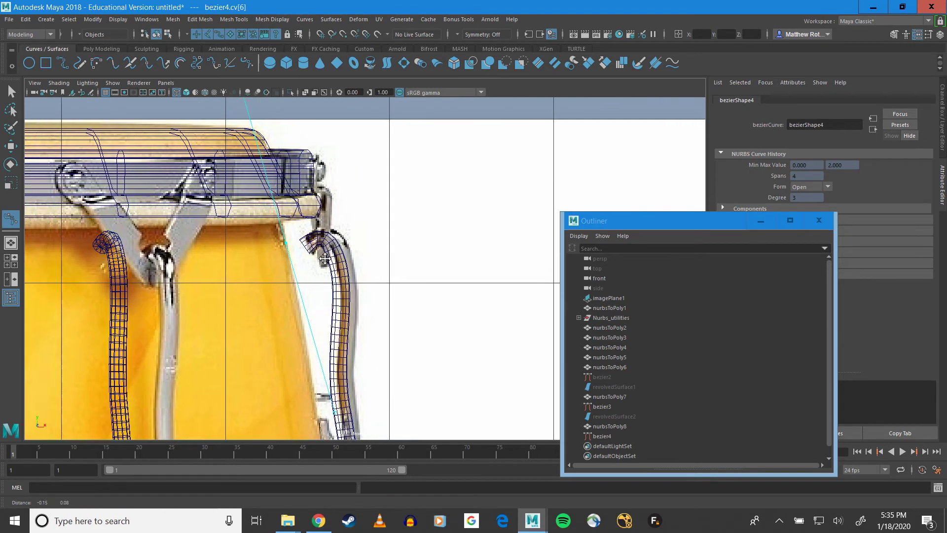
pyautogui.keyDown('alt'); pyautogui.moveTo(324, 258); pyautogui.dragTo(380, 326, button='middle'); pyautogui.keyUp('alt')
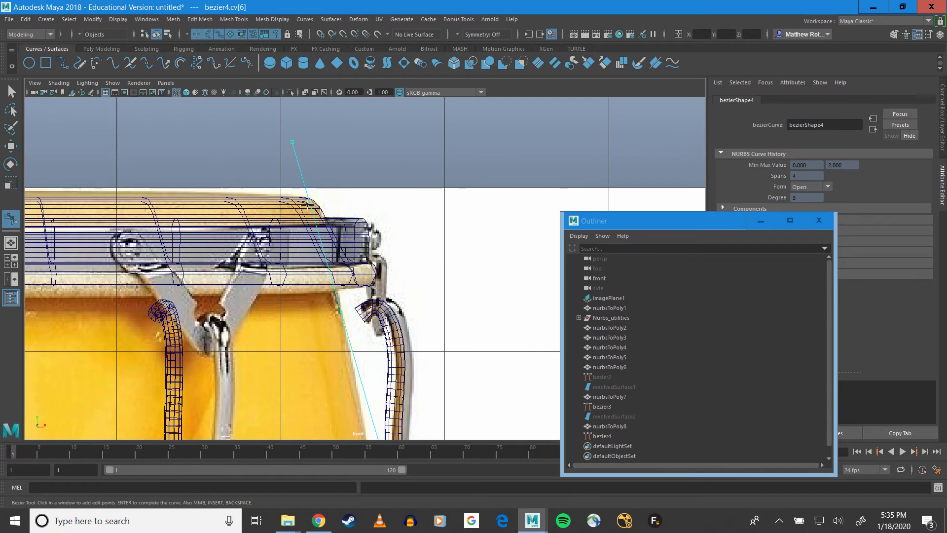
pyautogui.click(309, 211)
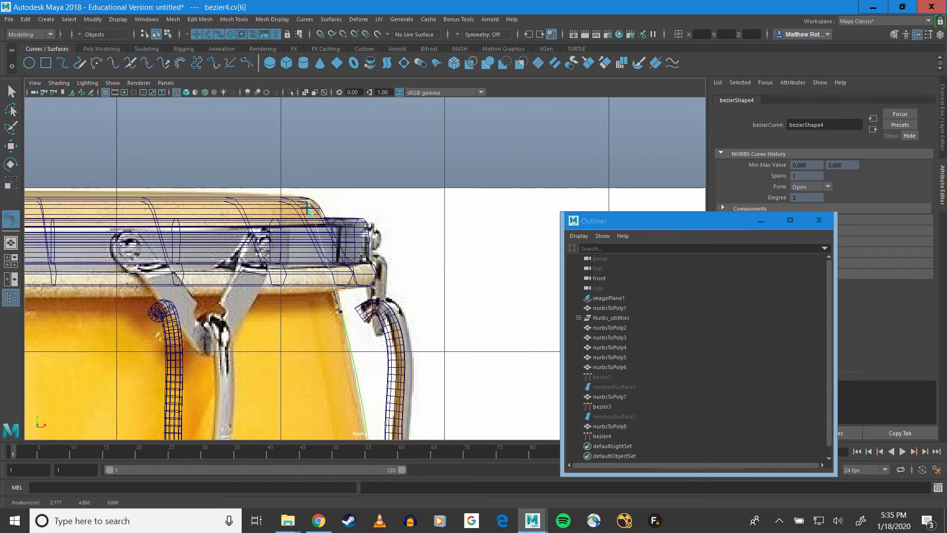
# Select the profile curve's control vertex just below the rim and break its anchor tangents
pyautogui.scroll(5, 307, 207)
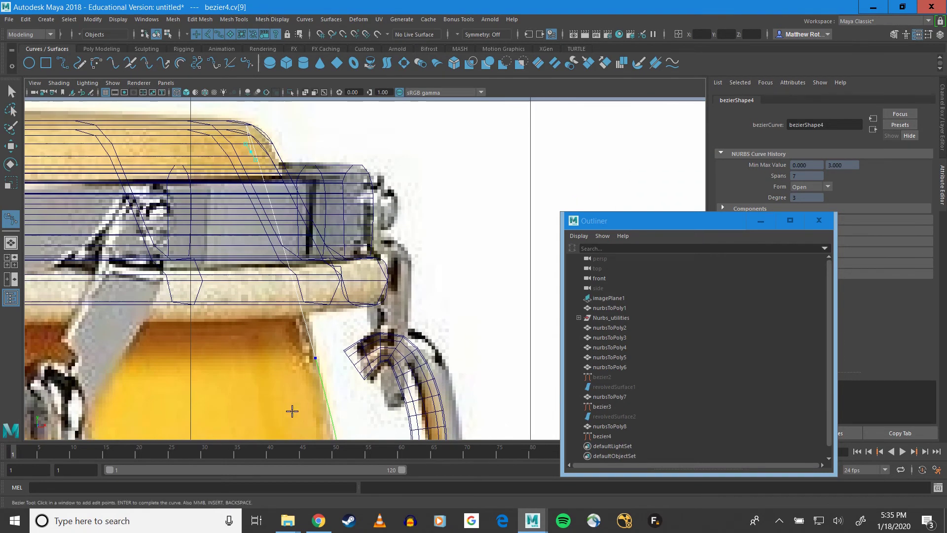
pyautogui.press('q')
pyautogui.moveTo(318, 357); pyautogui.dragTo(250, 265, button='right')
pyautogui.moveTo(291, 332); pyautogui.dragTo(326, 381)
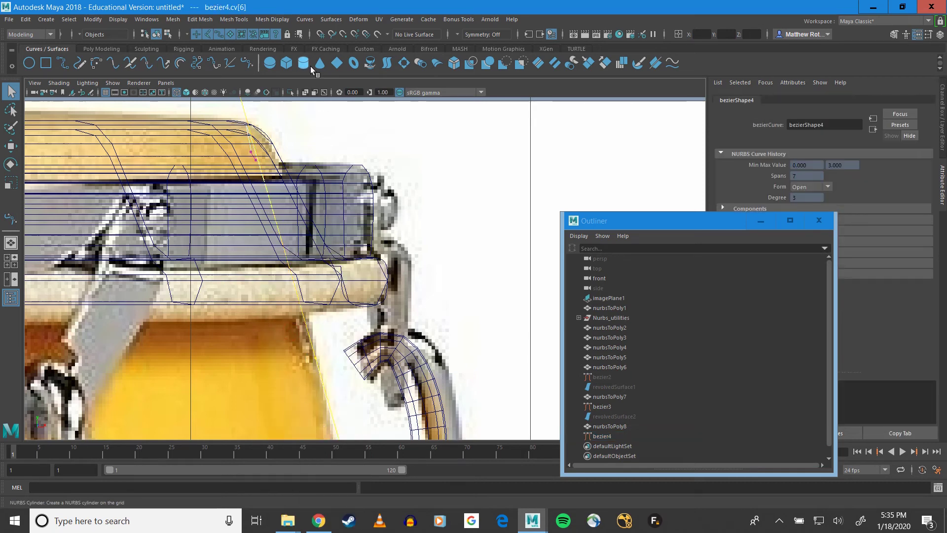
pyautogui.click(234, 19)
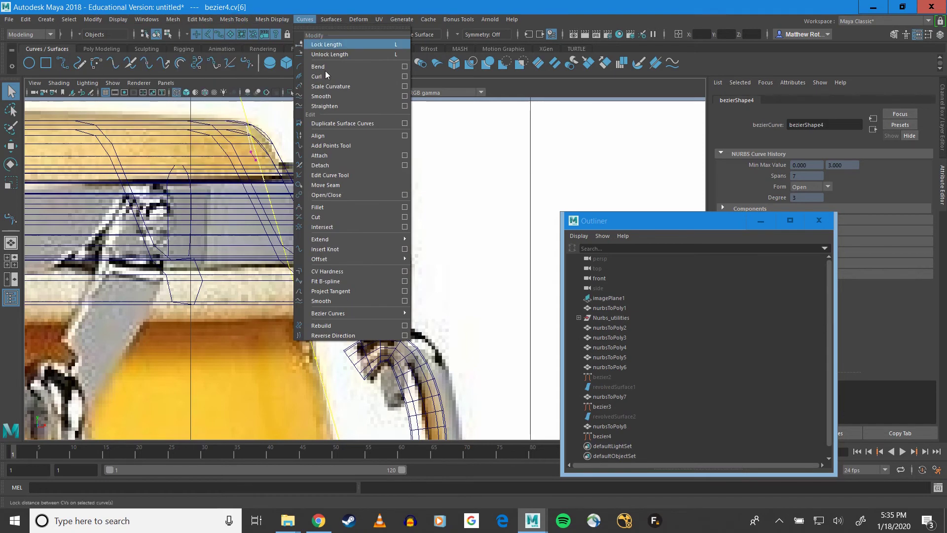
pyautogui.moveTo(368, 315)
pyautogui.moveTo(486, 331)
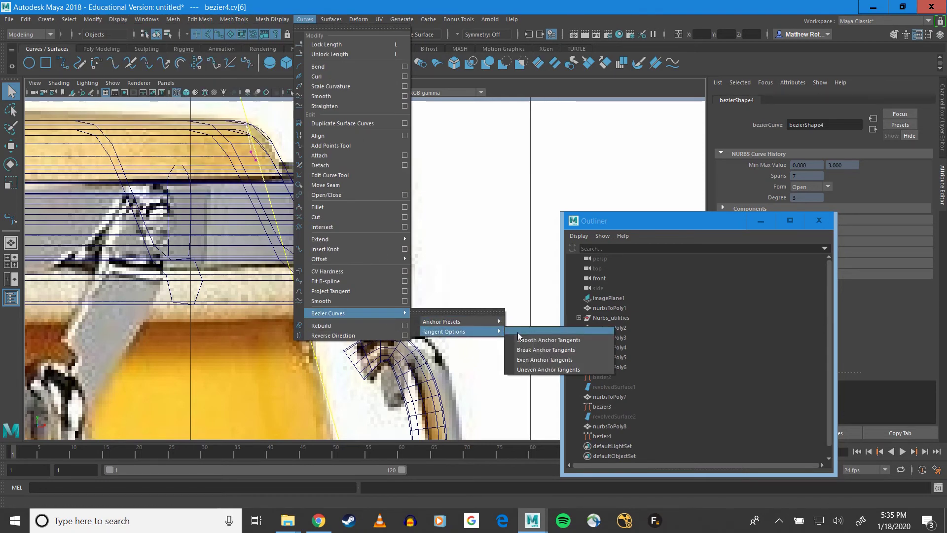
pyautogui.click(524, 353)
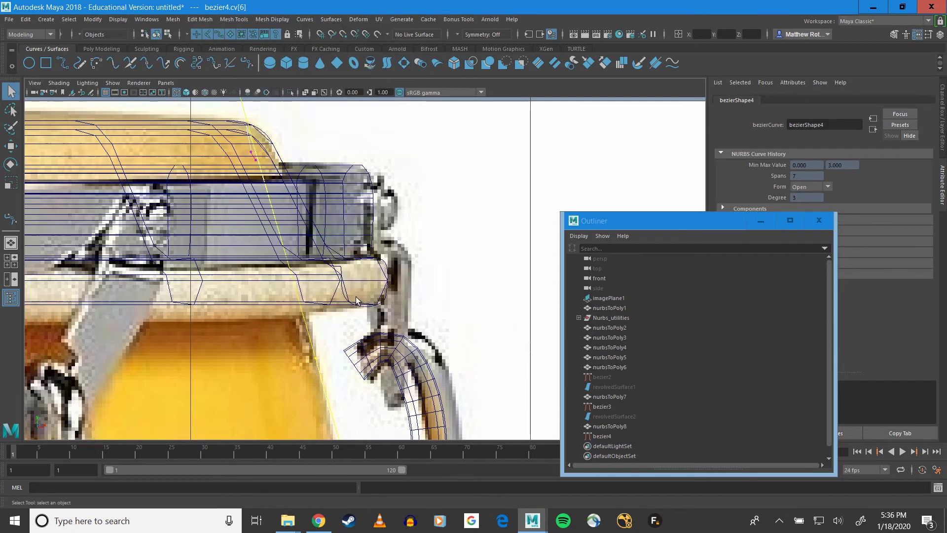
# Move the upper tangent handle of the anchor below the rim down to just above that anchor, at the rim's underside
pyautogui.keyDown('alt'); pyautogui.moveTo(301, 186); pyautogui.dragTo(342, 361, button='middle'); pyautogui.keyUp('alt')
pyautogui.moveTo(211, 148); pyautogui.dragTo(295, 217)
pyautogui.scroll(-10, 301, 192)
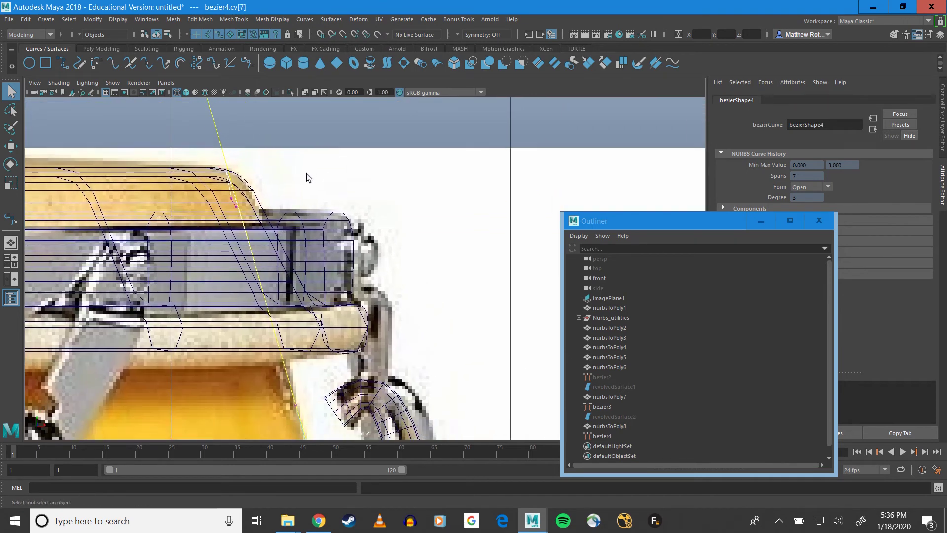
pyautogui.press('w')
pyautogui.moveTo(392, 221); pyautogui.dragTo(400, 252)
pyautogui.click(381, 215)
pyautogui.moveTo(380, 215); pyautogui.dragTo(396, 276)
pyautogui.scroll(12, 396, 276)
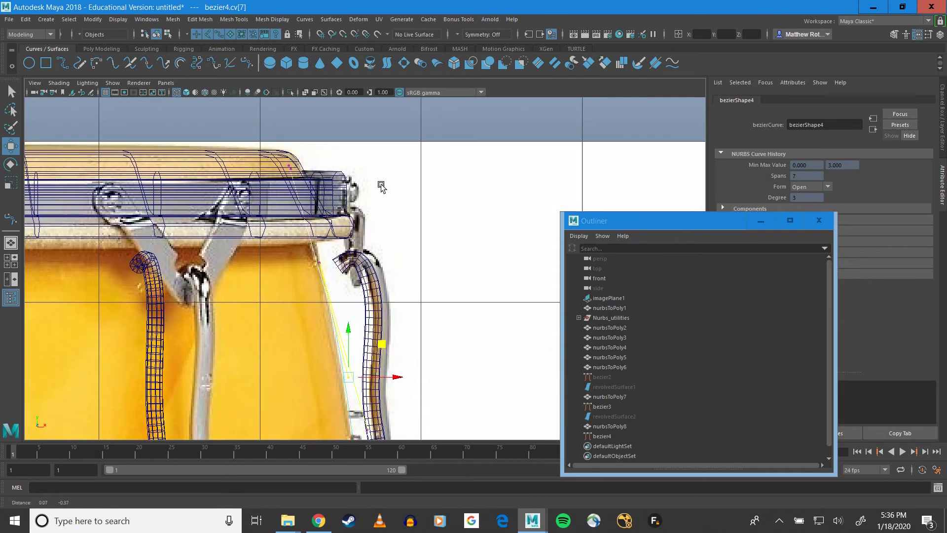
pyautogui.moveTo(364, 226); pyautogui.dragTo(334, 93)
pyautogui.keyDown('alt'); pyautogui.moveTo(344, 129); pyautogui.dragTo(354, 217, button='middle'); pyautogui.keyUp('alt')
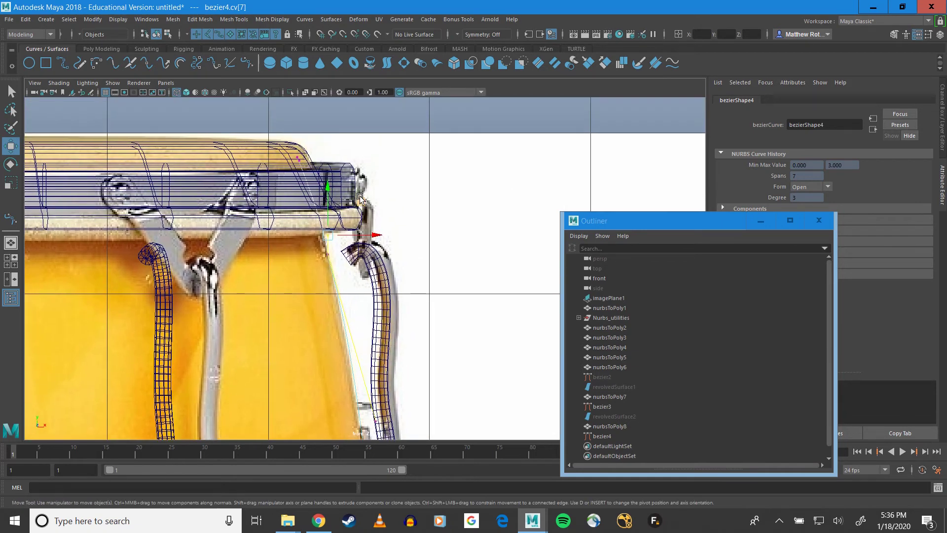
pyautogui.scroll(5, 304, 159)
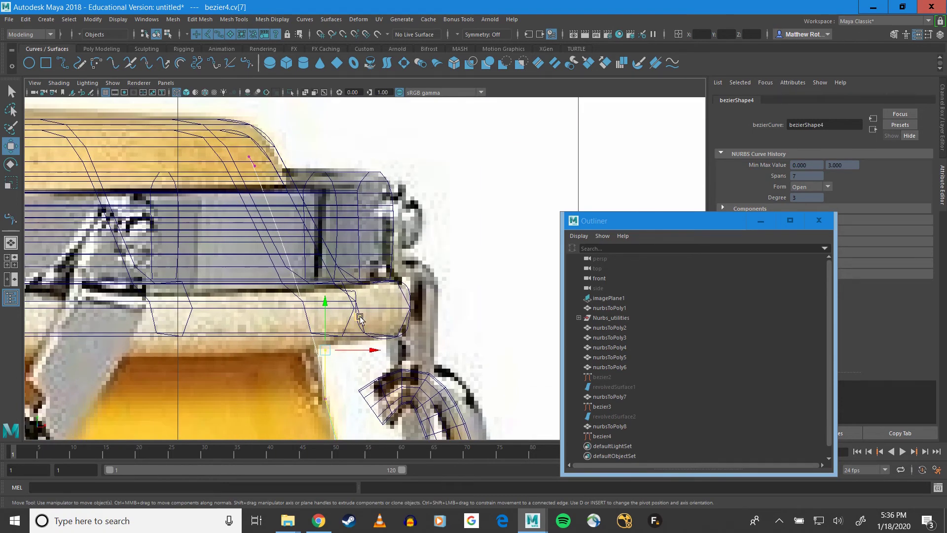
pyautogui.moveTo(360, 319); pyautogui.dragTo(344, 304)
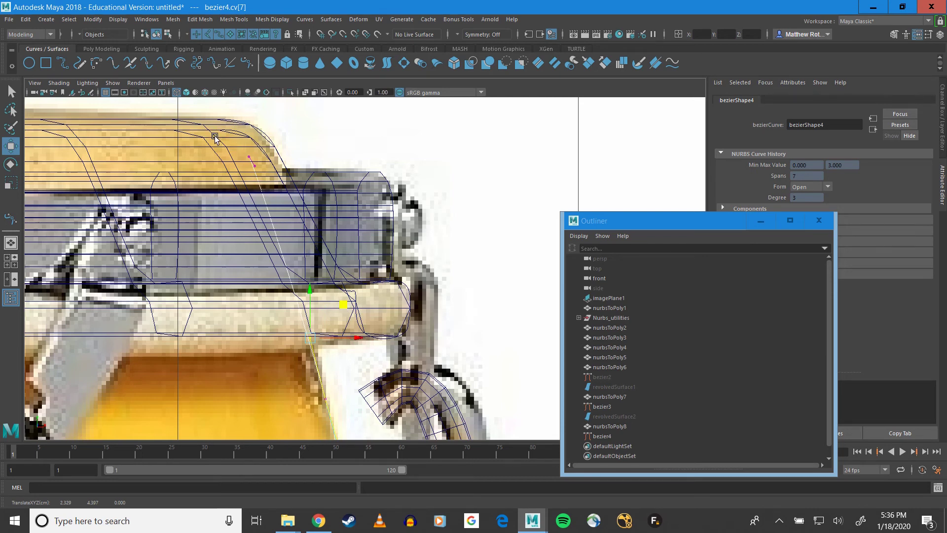
# Revolve the traced profile curve bezier4 around the vertical axis into the conga's body surface and show the four-view layout
pyautogui.click(249, 157)
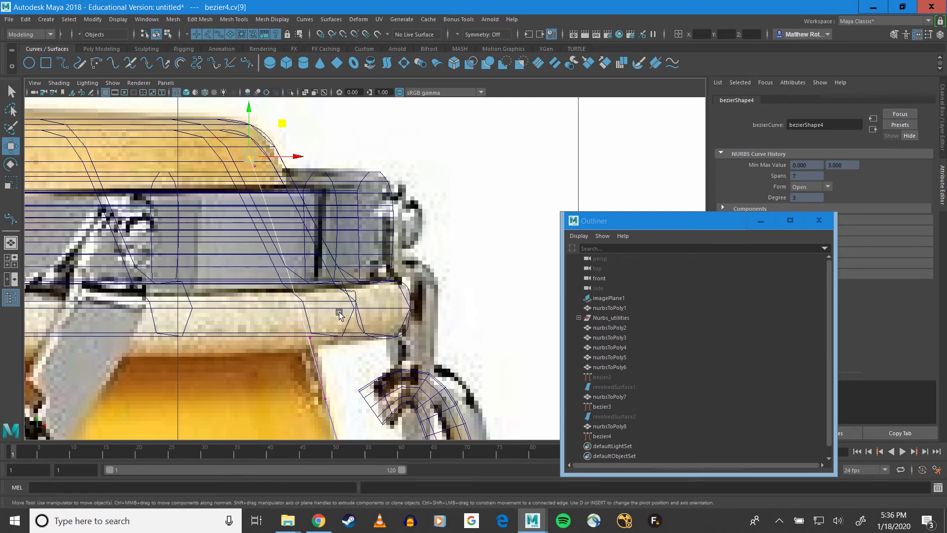
pyautogui.moveTo(284, 124); pyautogui.dragTo(293, 118, button='middle')
pyautogui.scroll(-5, 356, 294)
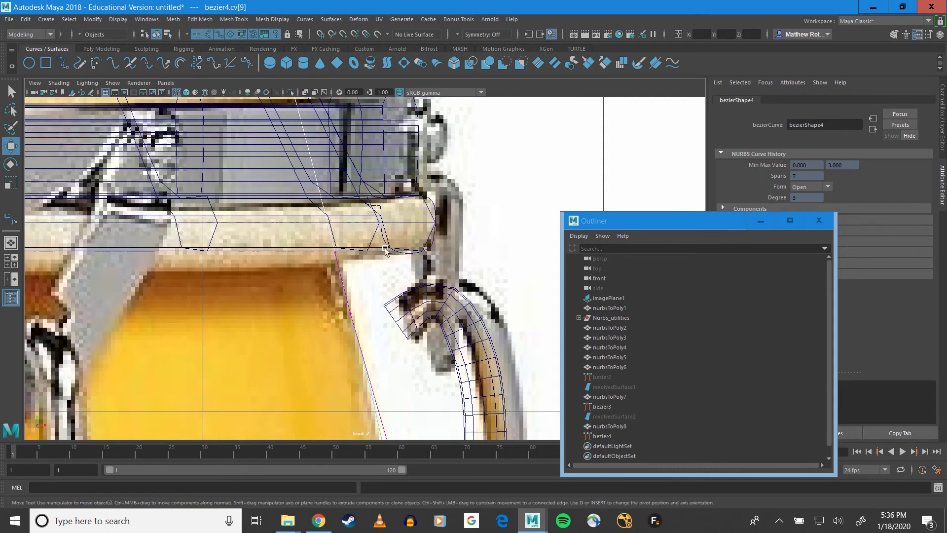
pyautogui.keyDown('alt'); pyautogui.moveTo(409, 298); pyautogui.dragTo(425, 143, button='middle'); pyautogui.keyUp('alt')
pyautogui.scroll(-5, 475, 335)
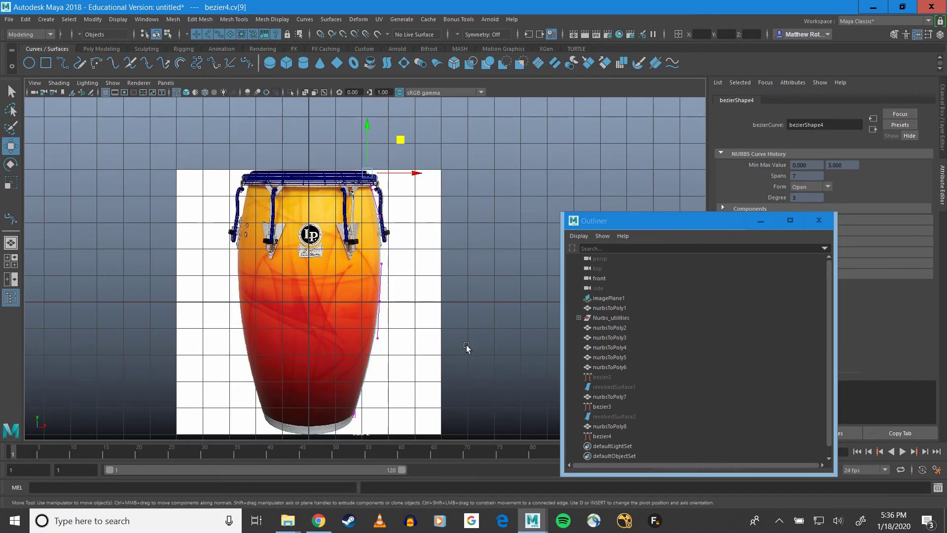
pyautogui.keyDown('alt'); pyautogui.moveTo(465, 345); pyautogui.dragTo(479, 269, button='middle'); pyautogui.keyUp('alt')
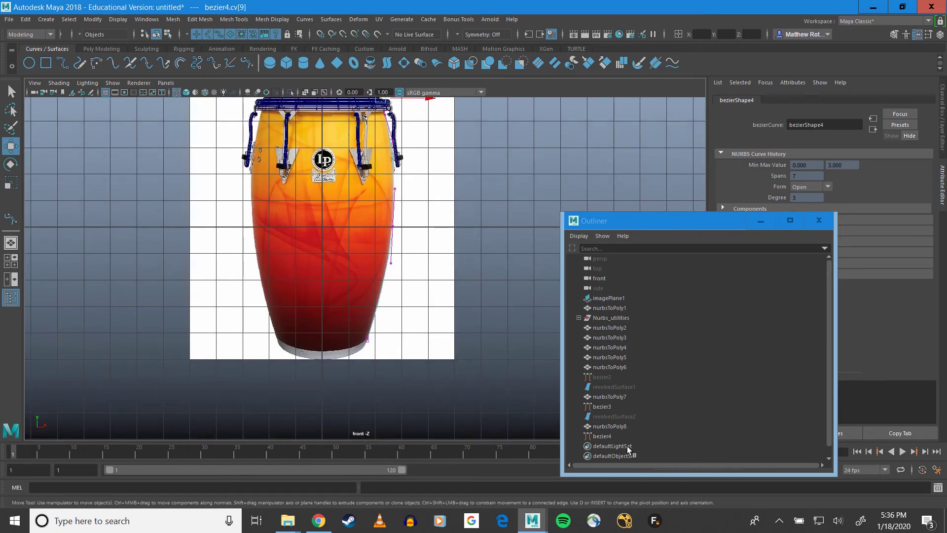
pyautogui.click(603, 436)
pyautogui.keyDown('alt'); pyautogui.moveTo(415, 243); pyautogui.dragTo(417, 349, button='middle'); pyautogui.keyUp('alt')
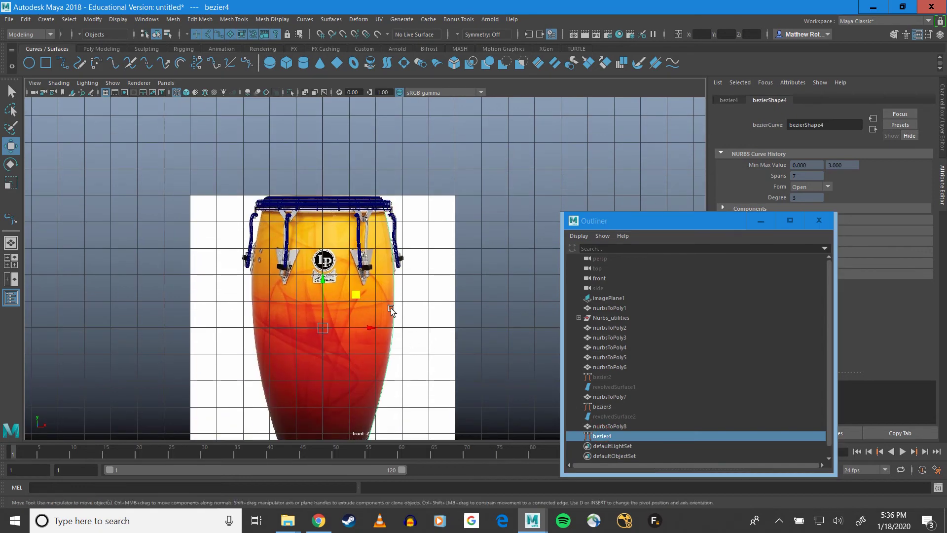
pyautogui.press('q')
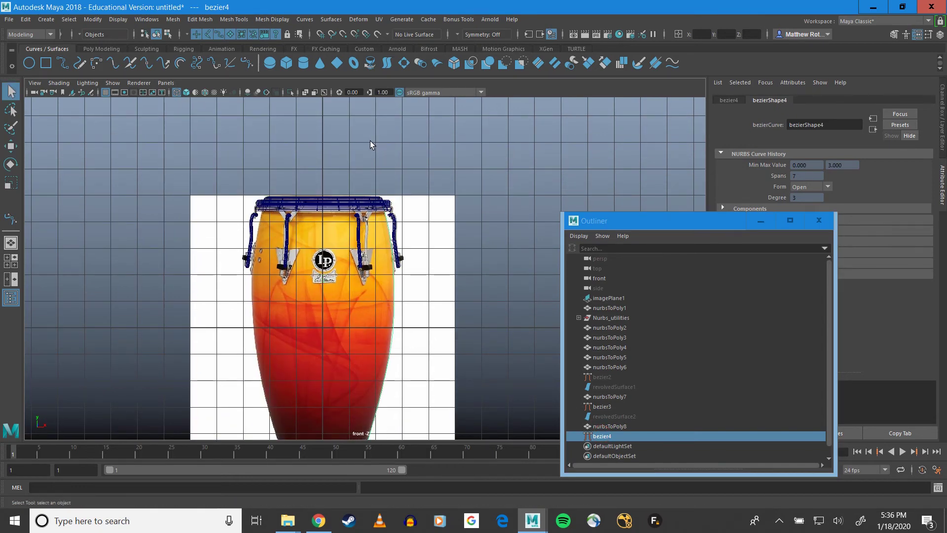
pyautogui.press('w')
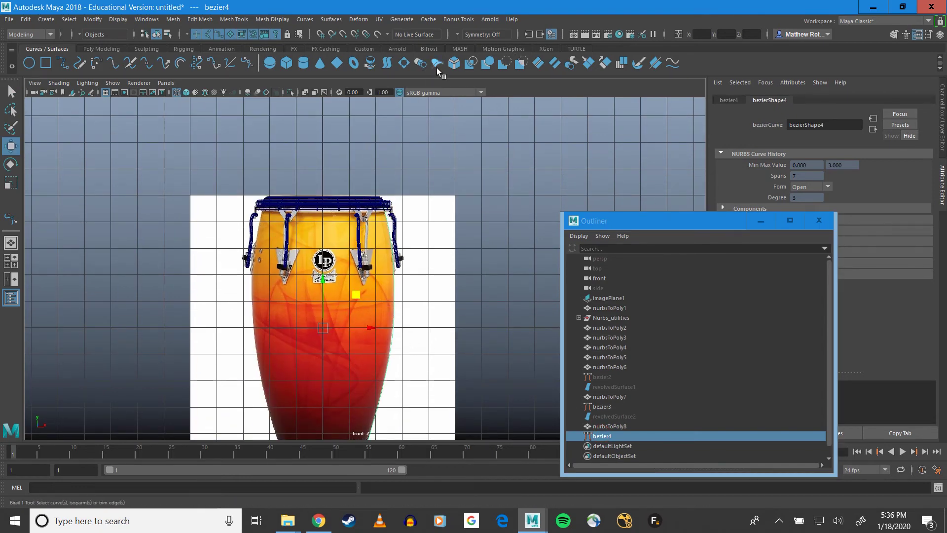
pyautogui.click(375, 64)
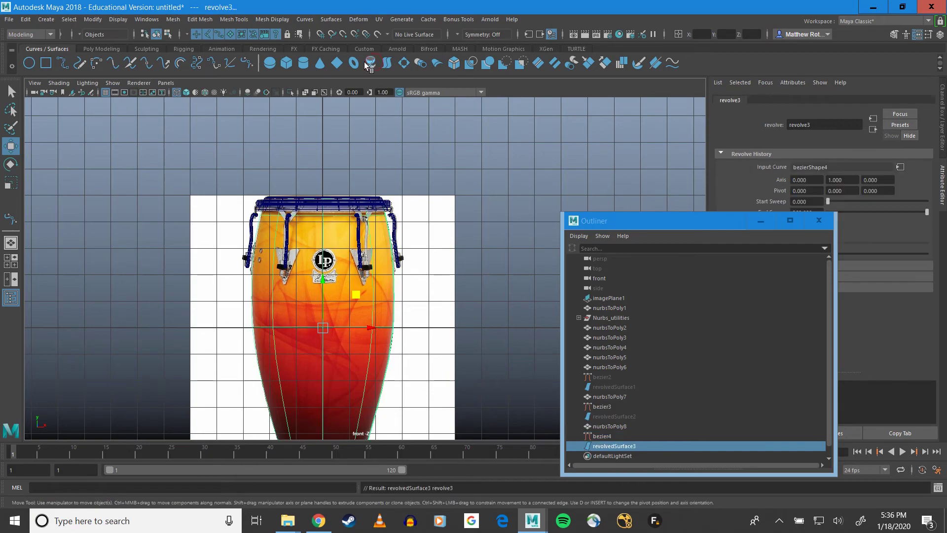
pyautogui.press('space')
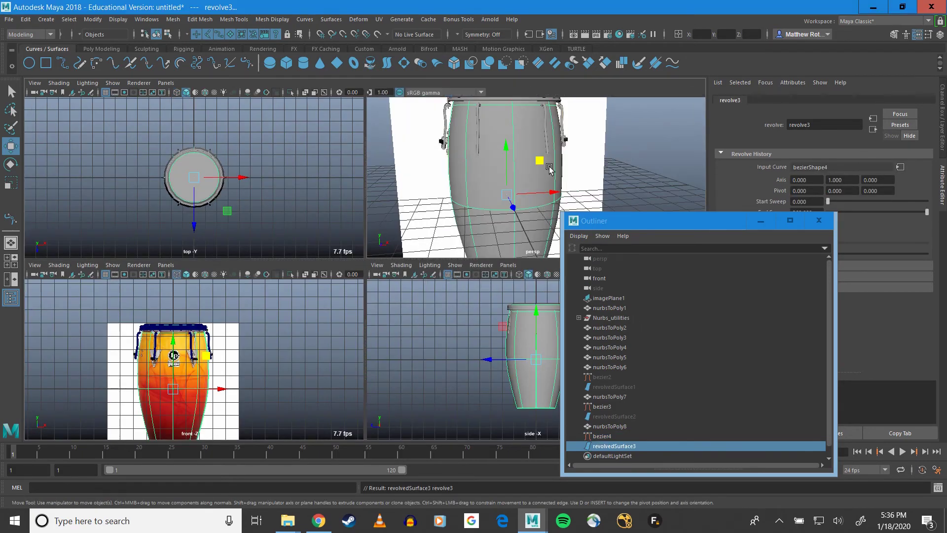
# Convert the revolved conga body surface to a quad polygon mesh with the General tessellation method, Number U 20 and Number V 20
pyautogui.press('space')
pyautogui.keyDown('alt'); pyautogui.moveTo(506, 193); pyautogui.dragTo(481, 191); pyautogui.keyUp('alt')
pyautogui.scroll(8, 362, 212)
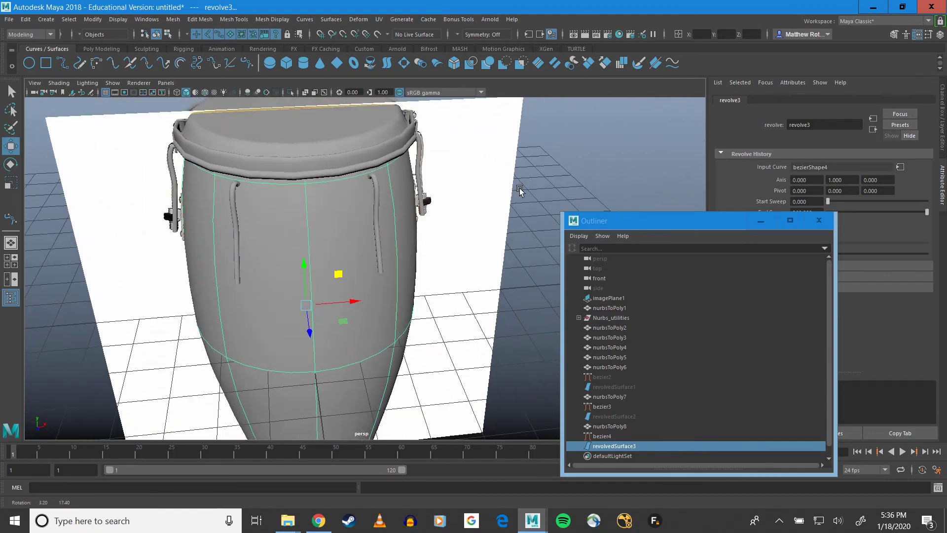
pyautogui.keyDown('alt'); pyautogui.moveTo(350, 211); pyautogui.dragTo(327, 212); pyautogui.keyUp('alt')
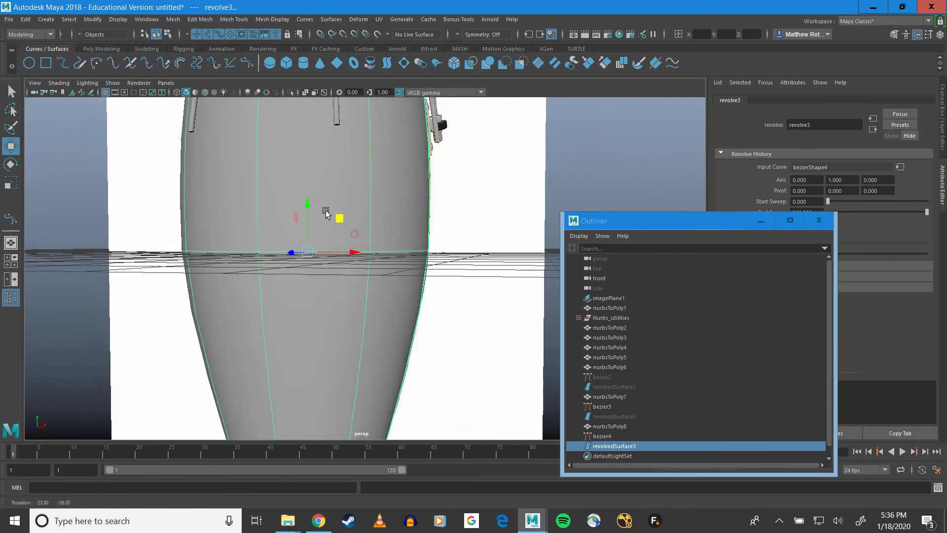
pyautogui.scroll(-3, 433, 338)
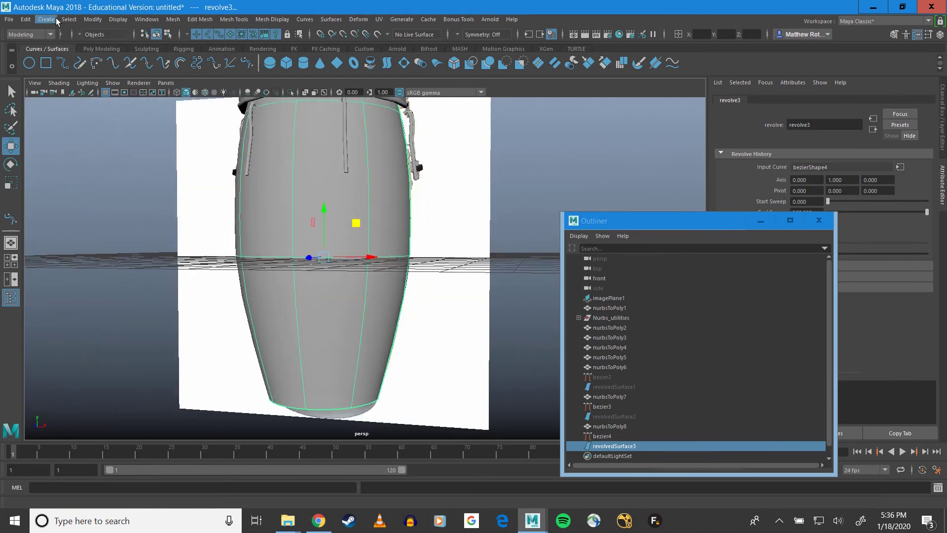
pyautogui.click(87, 21)
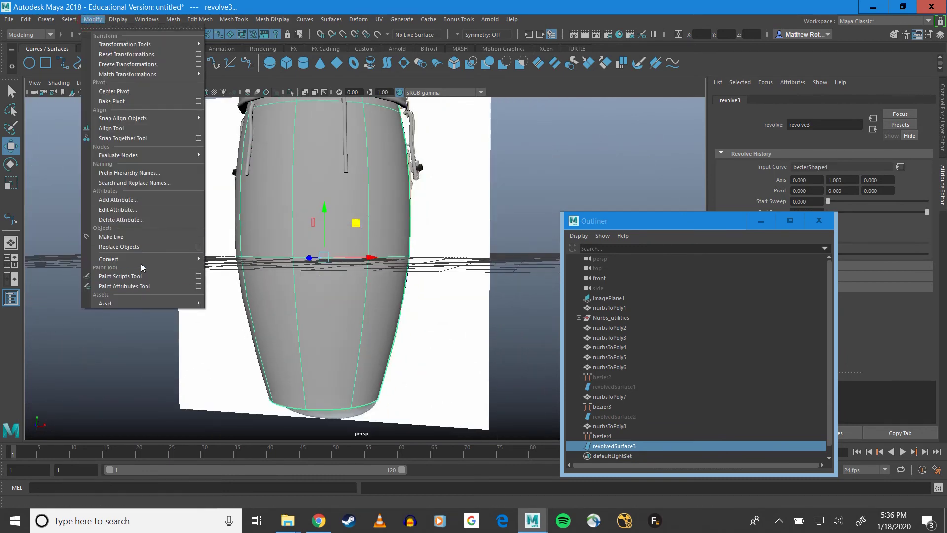
pyautogui.moveTo(141, 259)
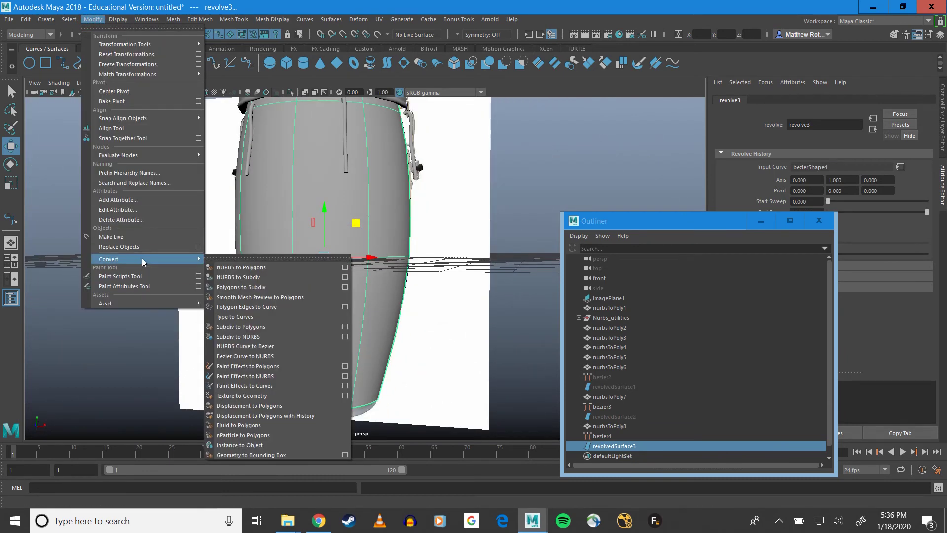
pyautogui.click(343, 268)
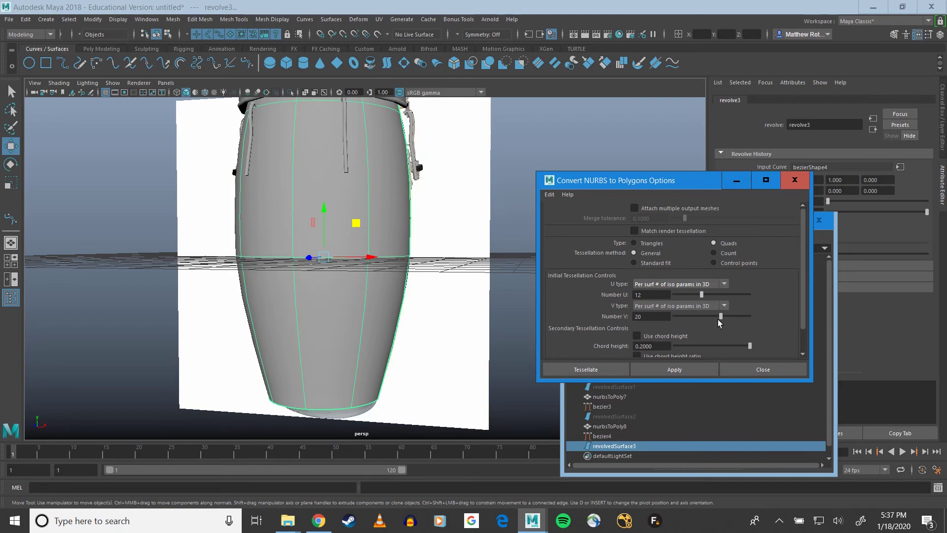
pyautogui.keyDown('alt'); pyautogui.moveTo(256, 298); pyautogui.dragTo(303, 298); pyautogui.keyUp('alt')
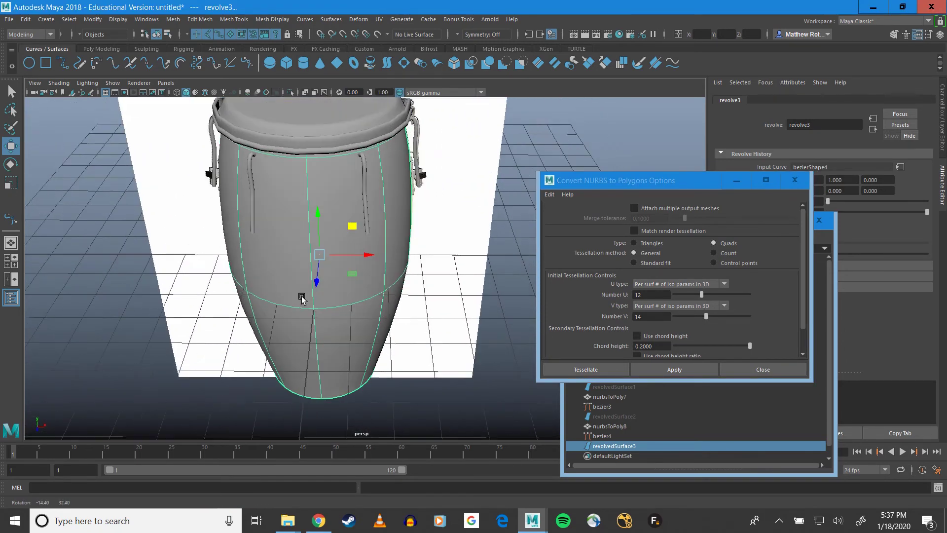
pyautogui.moveTo(706, 316); pyautogui.dragTo(728, 320)
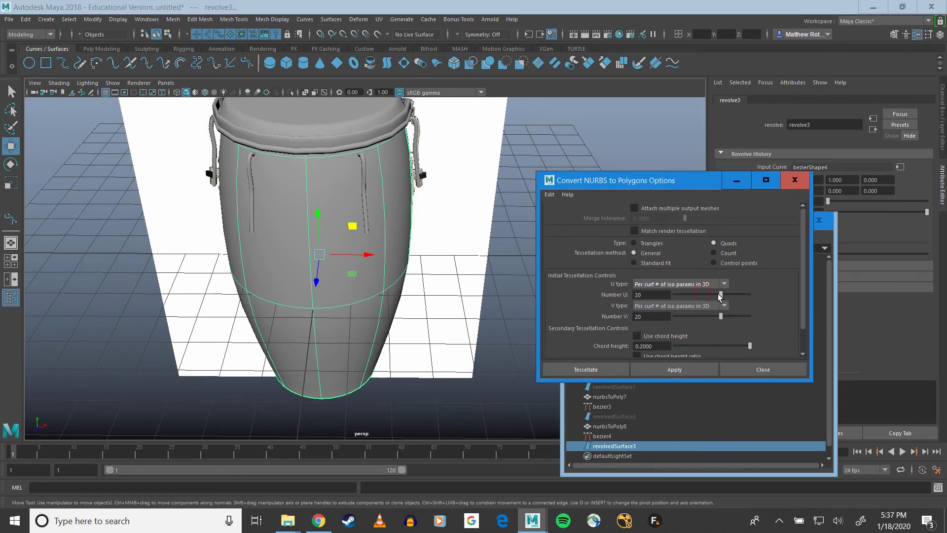
pyautogui.click(584, 370)
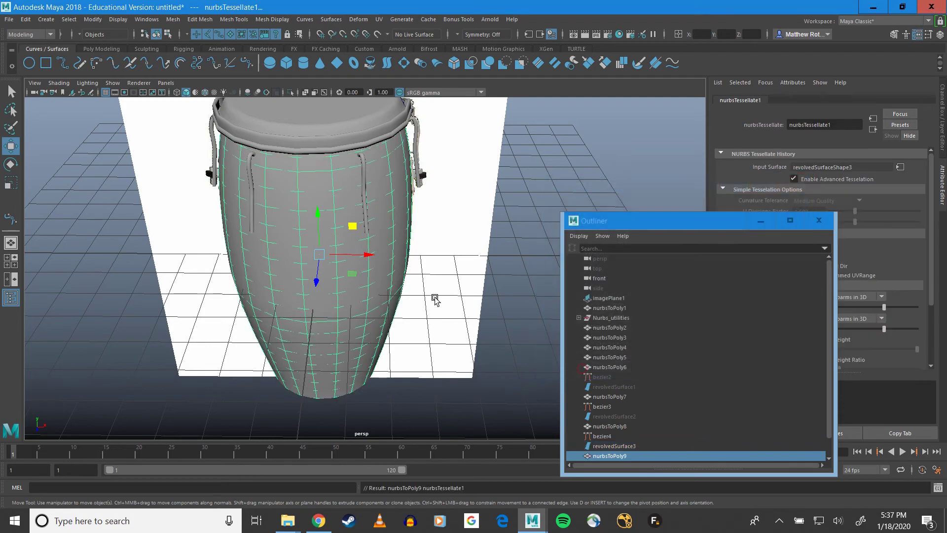
# Hide the original NURBS surface revolvedSurface3 and select the polygon drum body
pyautogui.moveTo(462, 308)
pyautogui.keyDown('alt'); pyautogui.mouseDown()
pyautogui.moveTo(450, 282)
pyautogui.moveTo(462, 304)
pyautogui.mouseUp(); pyautogui.keyUp('alt')
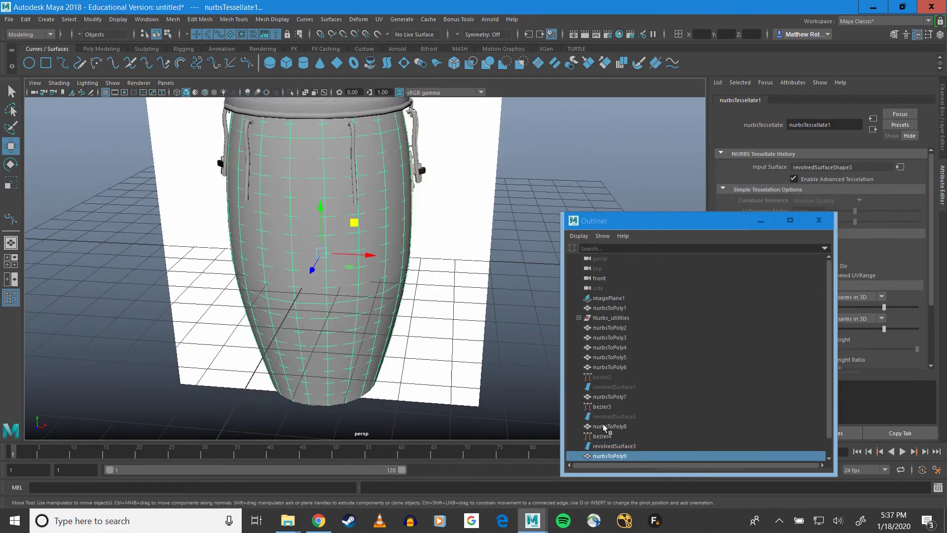
pyautogui.click(613, 445)
pyautogui.press('h')
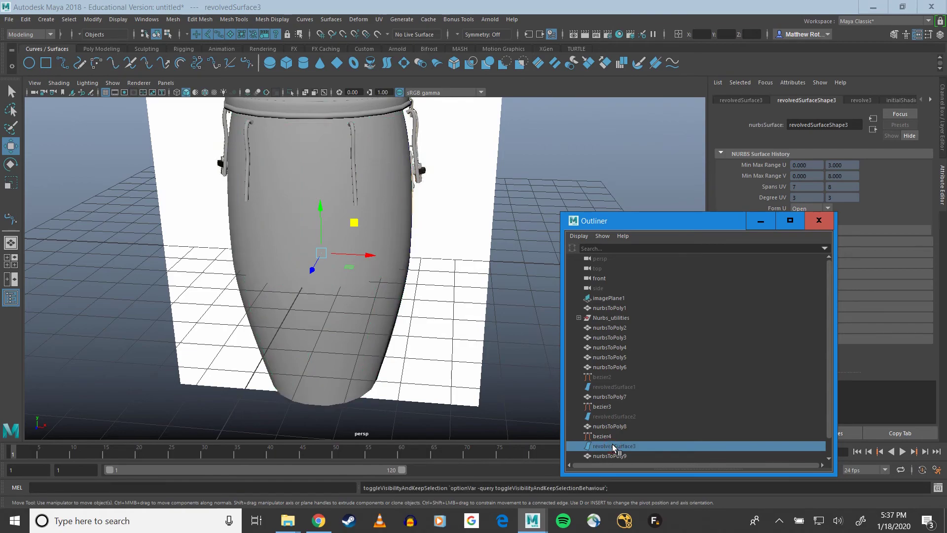
pyautogui.click(291, 315)
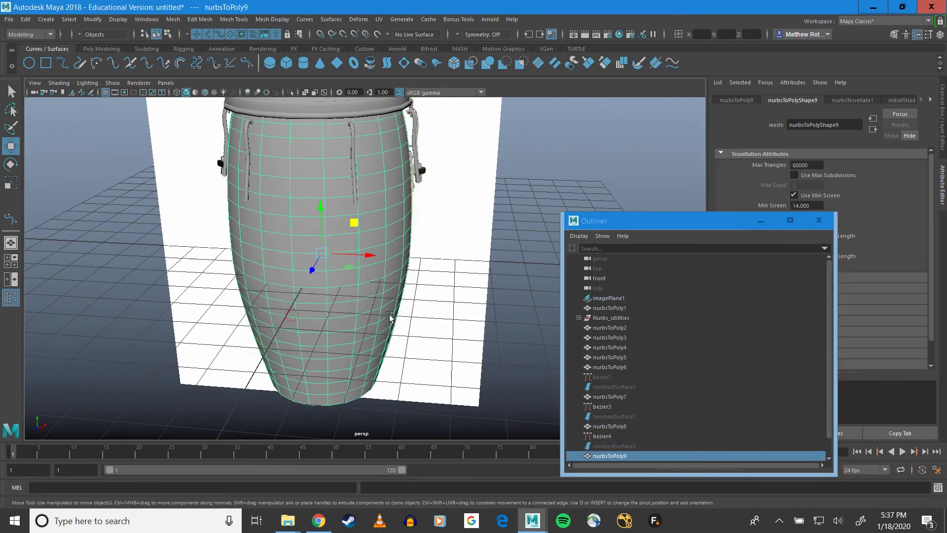
# Delete the construction history of the polygon drum body nurbsToPoly9
pyautogui.keyDown('alt'); pyautogui.moveTo(345, 296); pyautogui.dragTo(262, 194); pyautogui.keyUp('alt')
pyautogui.scroll(3, 393, 275)
pyautogui.scroll(-3, 367, 320)
pyautogui.scroll(3, 341, 244)
pyautogui.moveTo(297, 217); pyautogui.dragTo(296, 243, button='right')
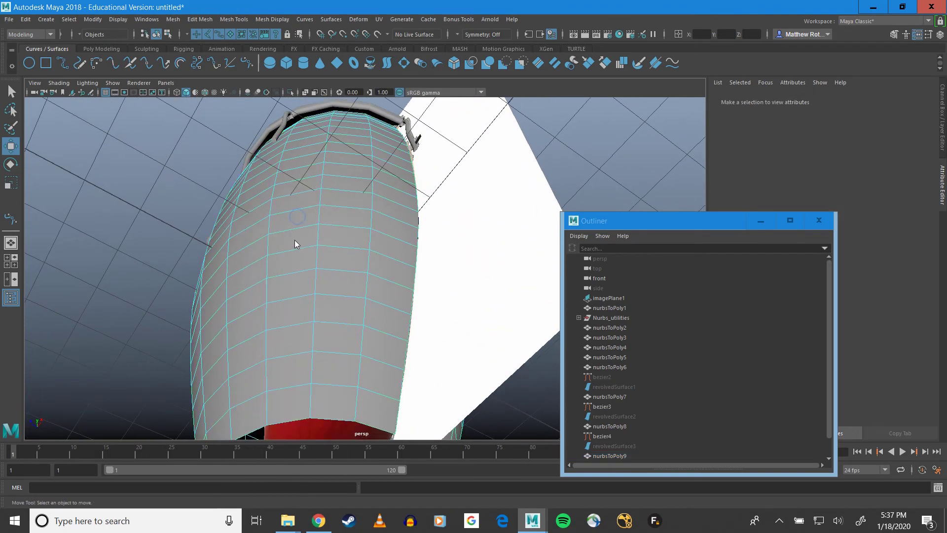
pyautogui.moveTo(346, 191); pyautogui.dragTo(367, 178, button='right')
pyautogui.click(45, 19)
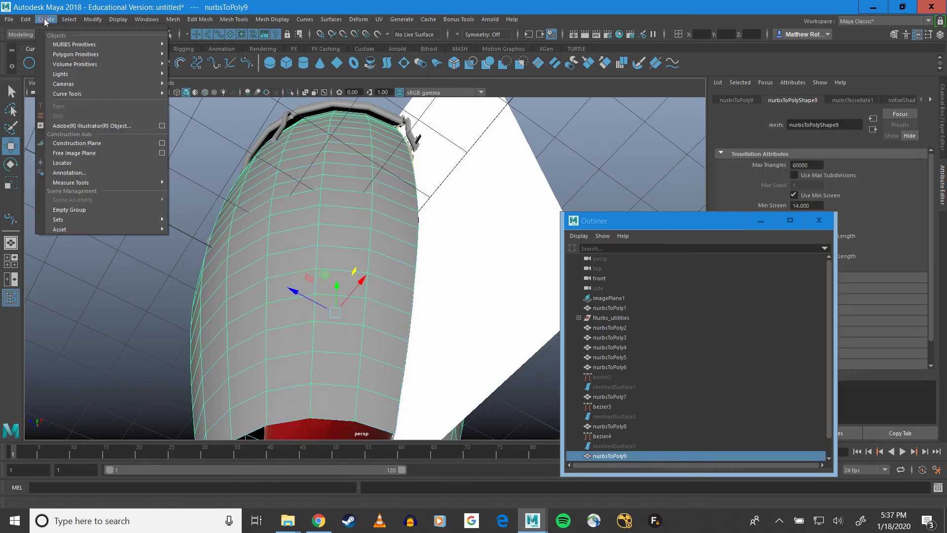
pyautogui.moveTo(74, 136)
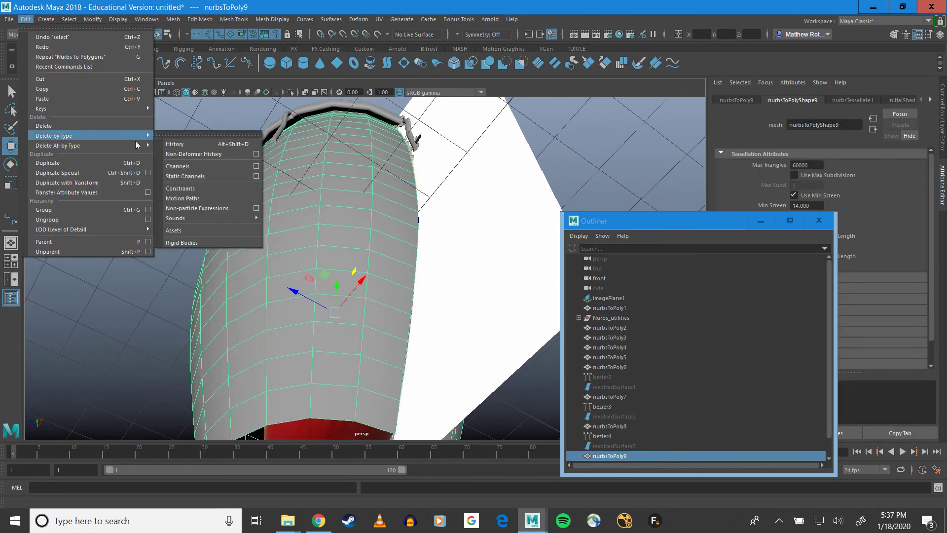
pyautogui.click(167, 141)
pyautogui.keyDown('alt'); pyautogui.moveTo(304, 224); pyautogui.dragTo(307, 241); pyautogui.keyUp('alt')
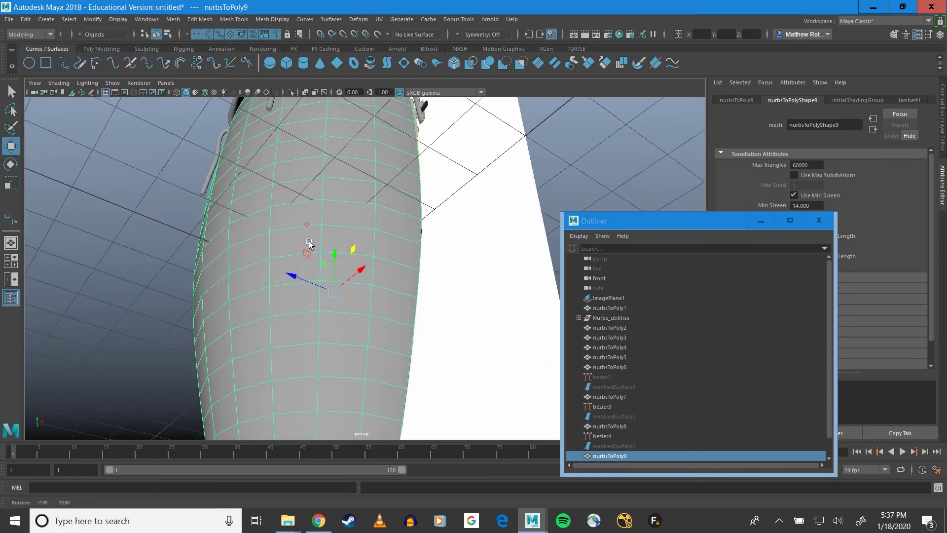
# Select all faces of the drum body mesh and extrude them
pyautogui.moveTo(334, 325); pyautogui.dragTo(341, 284, button='right')
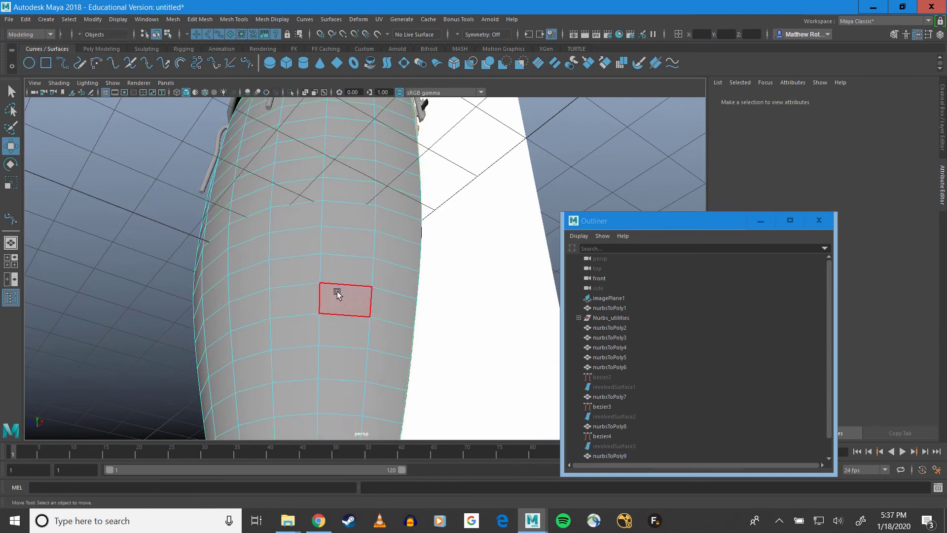
pyautogui.doubleClick(335, 291)
pyautogui.moveTo(332, 279)
pyautogui.keyDown('alt'); pyautogui.mouseDown()
pyautogui.moveTo(332, 297)
pyautogui.moveTo(345, 281)
pyautogui.mouseUp(); pyautogui.keyUp('alt')
pyautogui.scroll(-4, 335, 286)
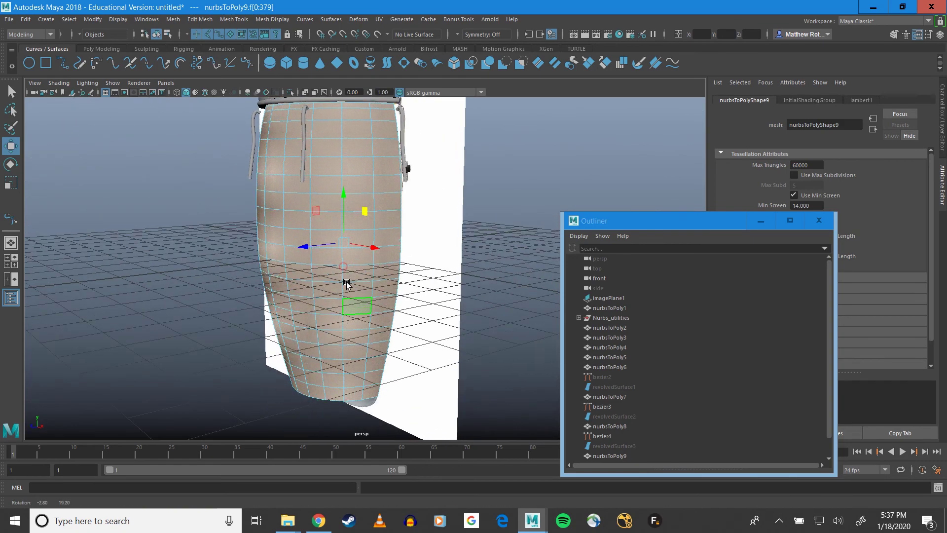
pyautogui.click(109, 48)
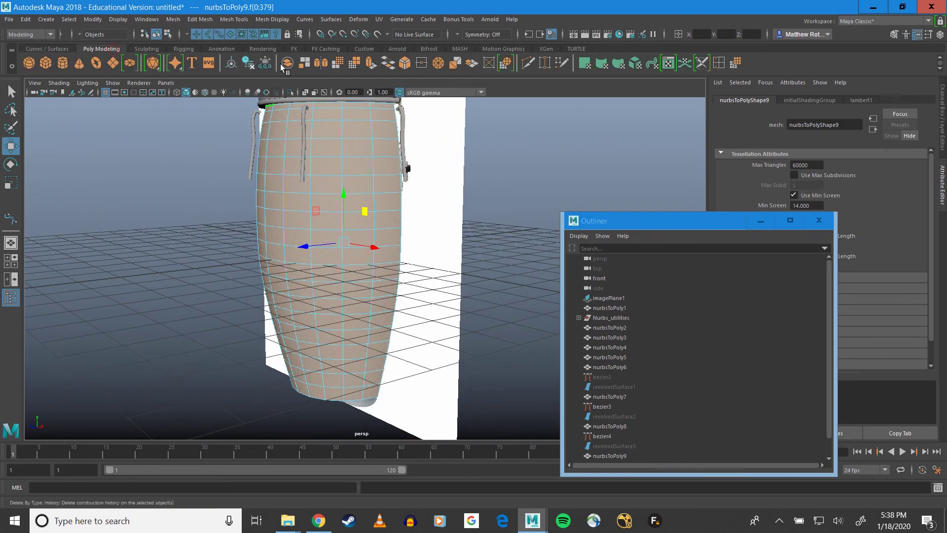
pyautogui.hotkey('ctrl', 'e')
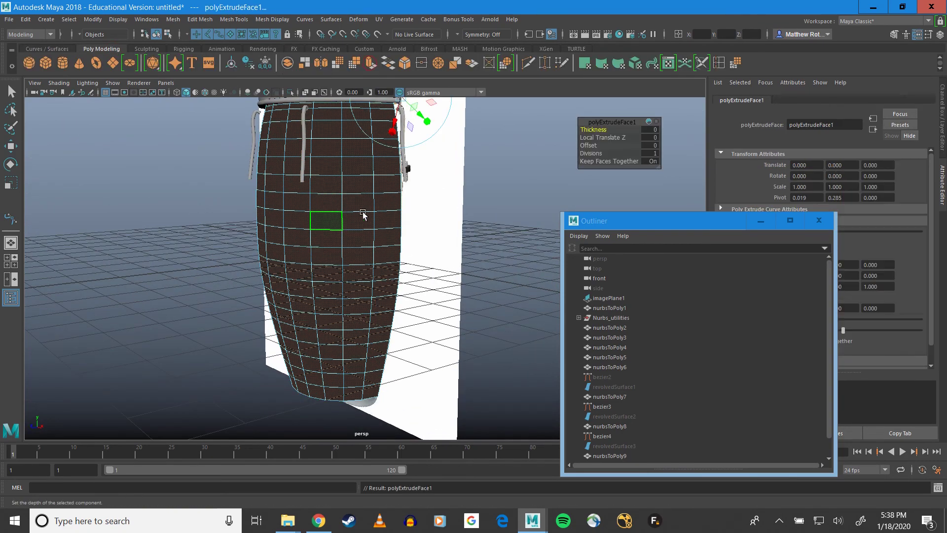
# Scale the extruded faces horizontally inward to give the drum body's shell a wall thickness
pyautogui.keyDown('alt'); pyautogui.moveTo(363, 212); pyautogui.dragTo(332, 250); pyautogui.keyUp('alt')
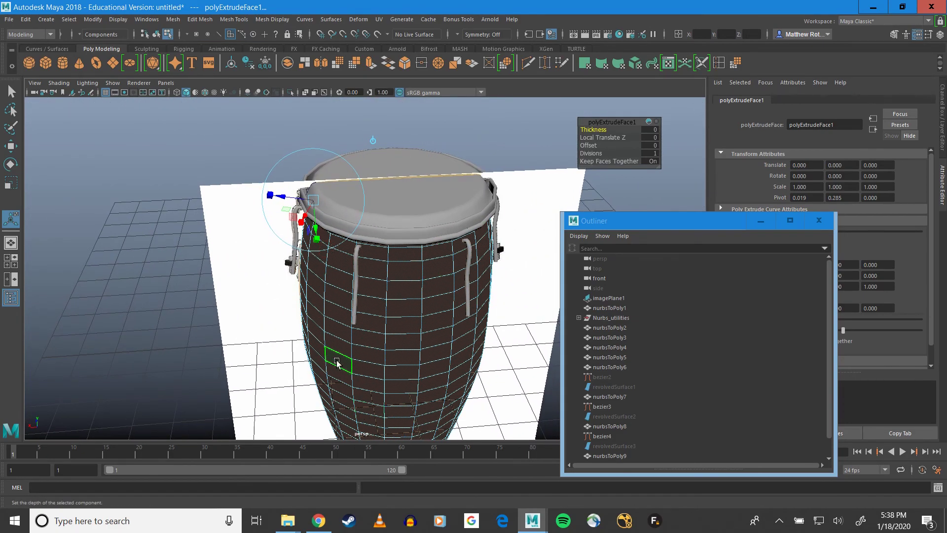
pyautogui.press('r')
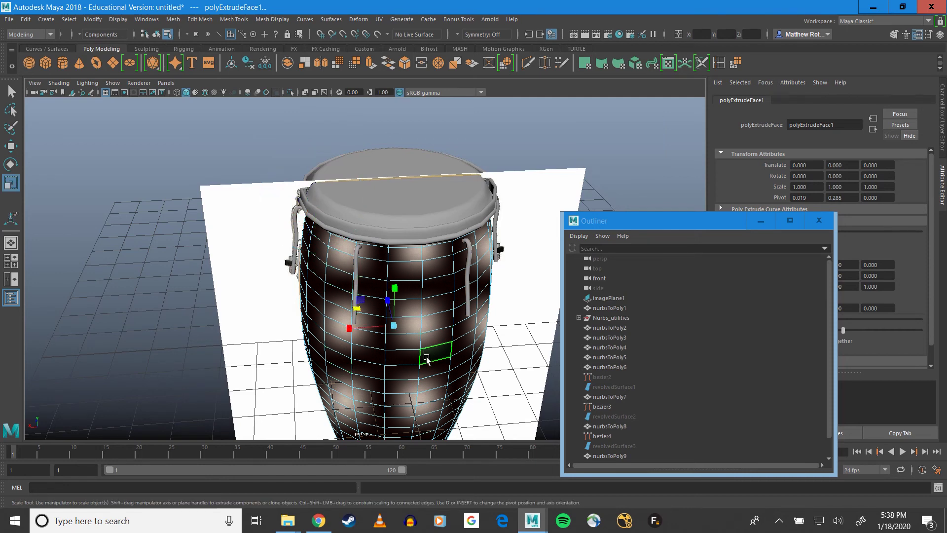
pyautogui.click(360, 311)
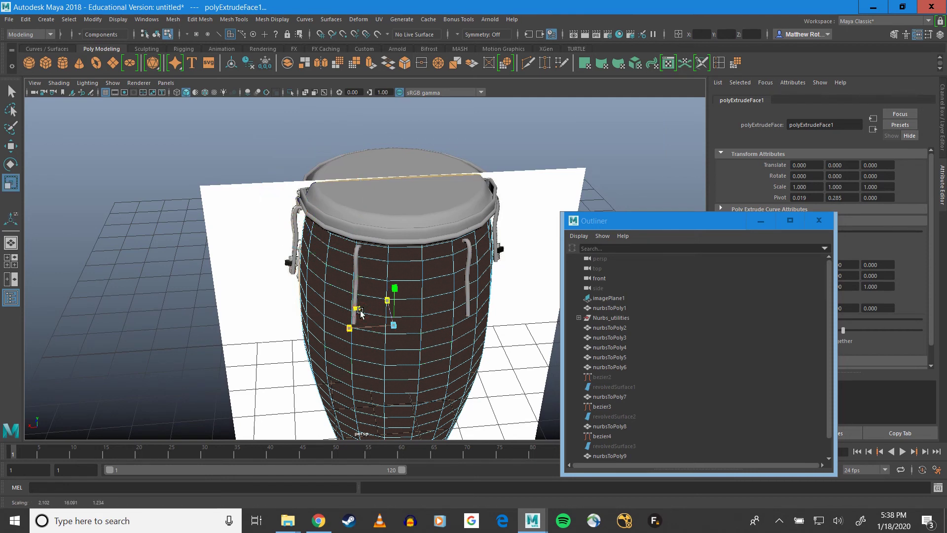
pyautogui.moveTo(360, 311); pyautogui.dragTo(361, 312)
pyautogui.keyDown('alt'); pyautogui.moveTo(401, 264); pyautogui.dragTo(312, 226); pyautogui.keyUp('alt')
pyautogui.scroll(5, 386, 259)
pyautogui.click(321, 226)
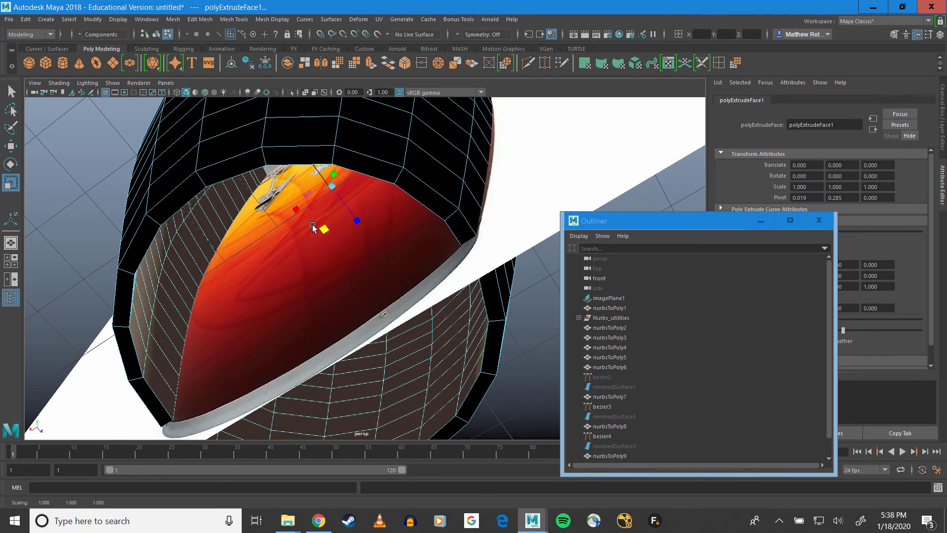
# Reverse the normals of all the drum body's faces and return the mesh to object selection
pyautogui.doubleClick(279, 154)
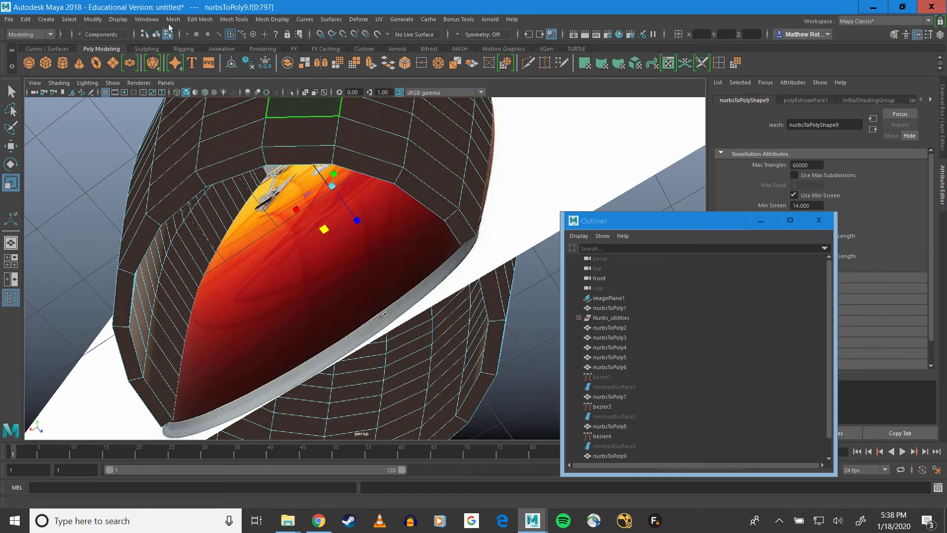
pyautogui.click(289, 20)
pyautogui.click(296, 66)
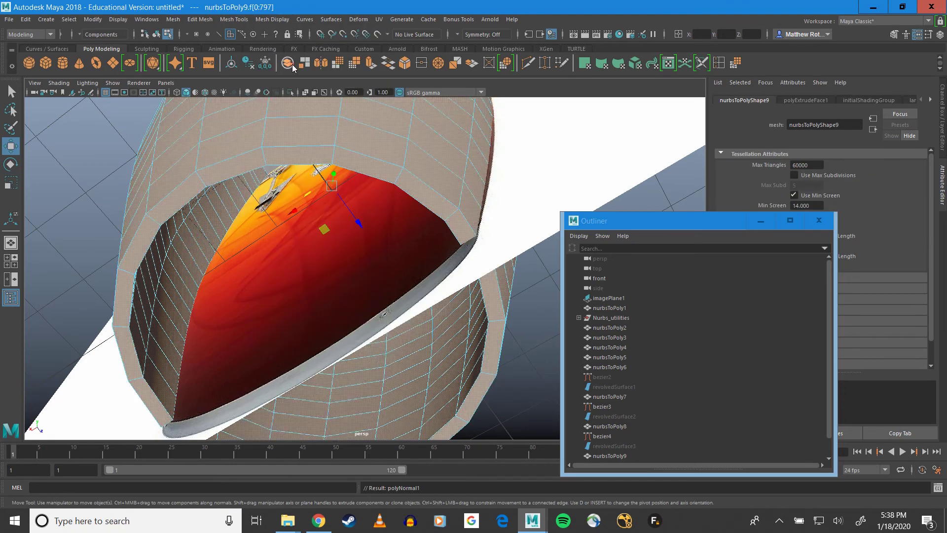
pyautogui.keyDown('alt'); pyautogui.moveTo(404, 232); pyautogui.dragTo(389, 316); pyautogui.keyUp('alt')
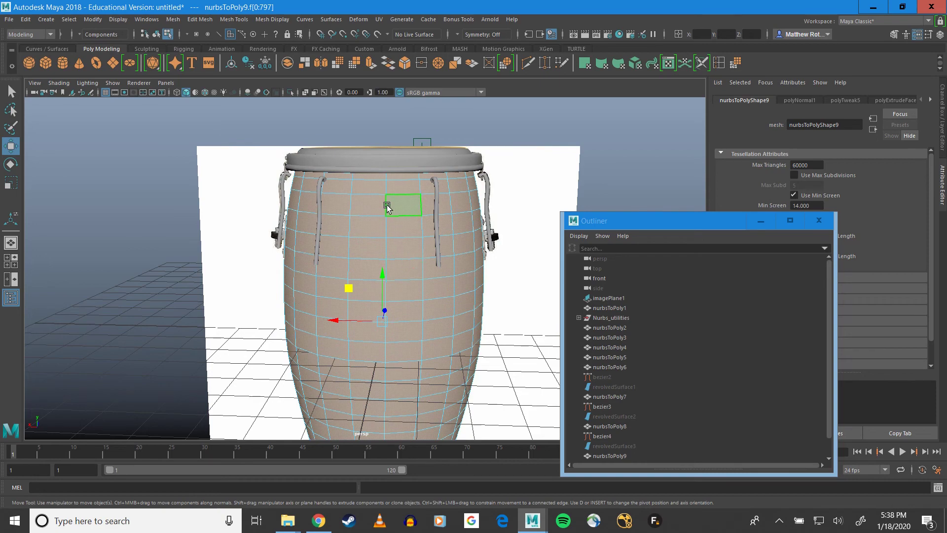
pyautogui.scroll(5, 388, 204)
pyautogui.keyDown('alt'); pyautogui.moveTo(391, 205); pyautogui.dragTo(352, 254, button='middle'); pyautogui.keyUp('alt')
pyautogui.scroll(-4, 360, 242)
pyautogui.keyDown('alt'); pyautogui.moveTo(360, 242); pyautogui.dragTo(323, 251); pyautogui.keyUp('alt')
pyautogui.moveTo(323, 251); pyautogui.dragTo(359, 236, button='right')
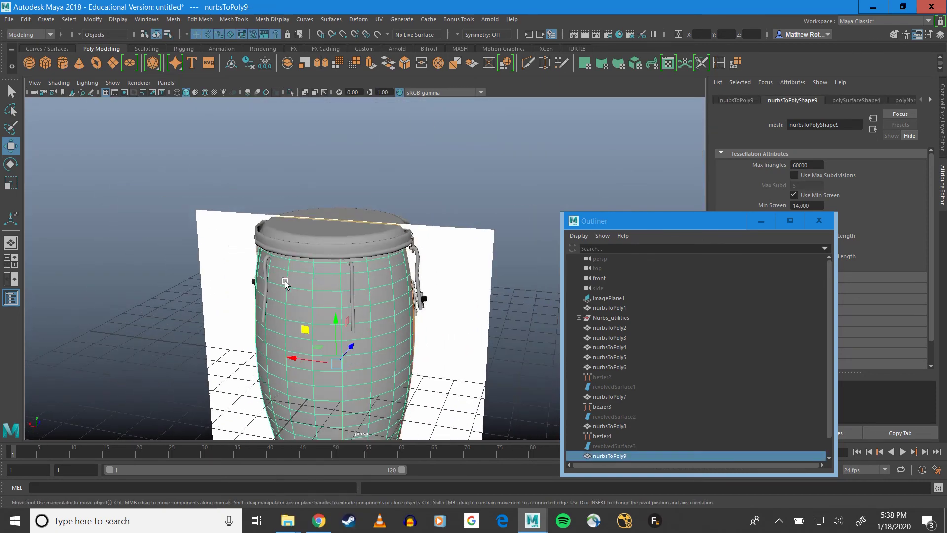
# Select the tuning rod nurbsToPoly6 on the drum's side and switch the perspective view to wireframe display
pyautogui.keyDown('alt'); pyautogui.moveTo(286, 275); pyautogui.dragTo(272, 205); pyautogui.keyUp('alt')
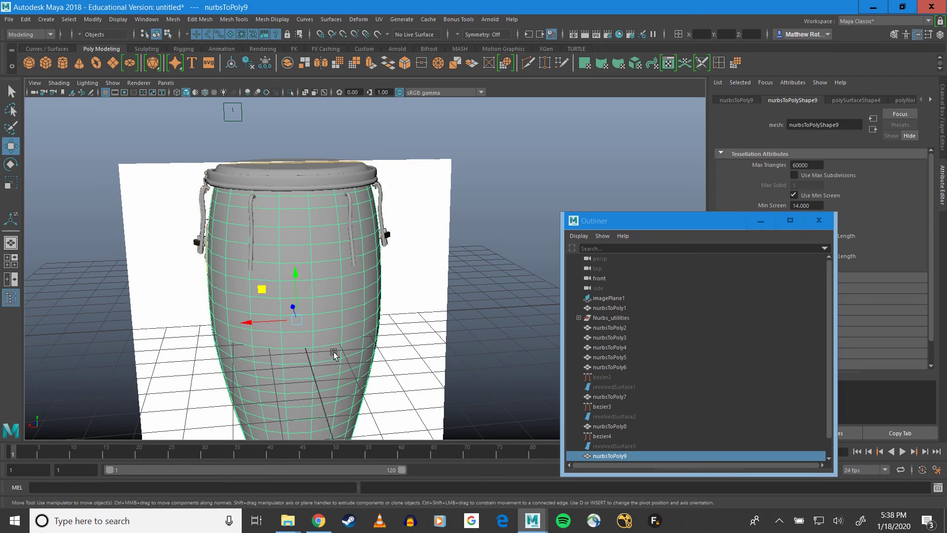
pyautogui.keyDown('alt'); pyautogui.moveTo(285, 222); pyautogui.dragTo(274, 316); pyautogui.keyUp('alt')
pyautogui.scroll(3, 292, 338)
pyautogui.click(235, 198)
pyautogui.keyDown('alt'); pyautogui.moveTo(235, 198); pyautogui.dragTo(321, 279); pyautogui.keyUp('alt')
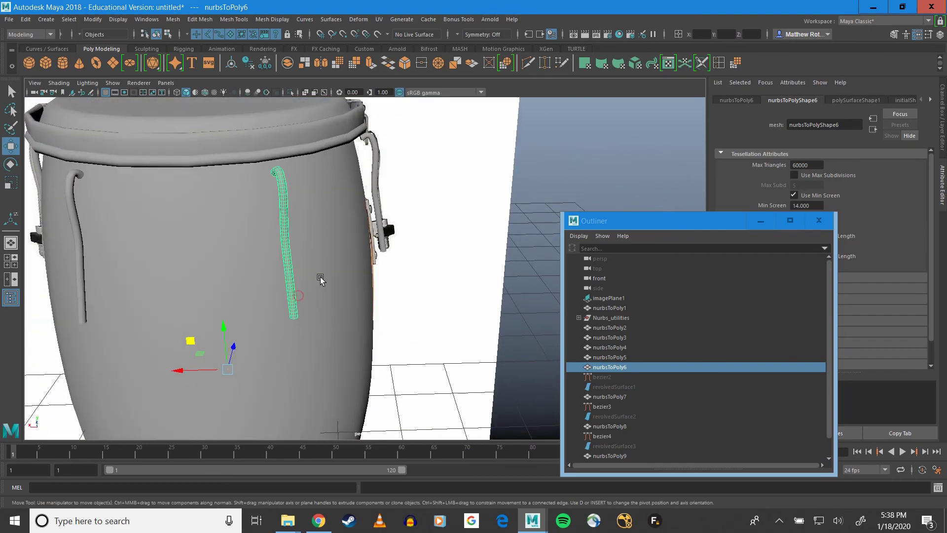
pyautogui.press('4')
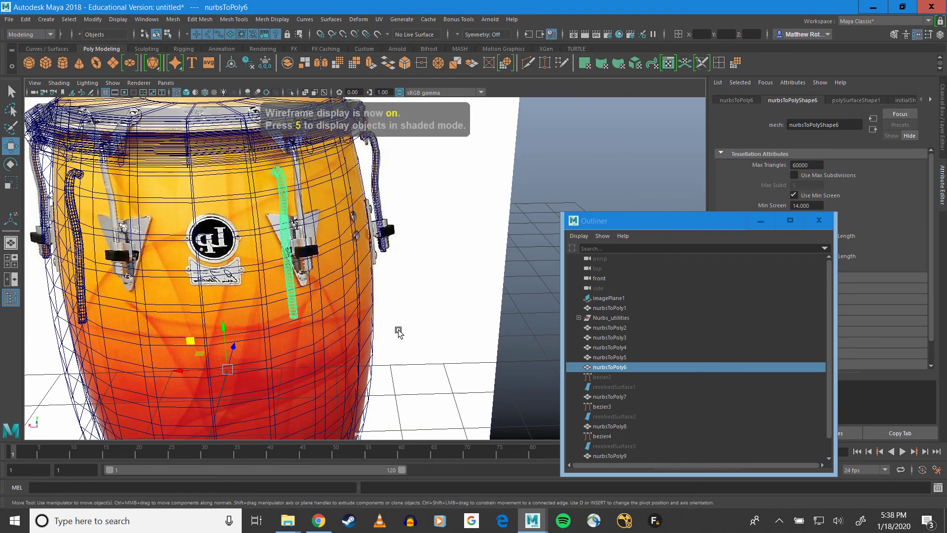
# Examine the side plates, lug hardware and LP badge in the reference image against the wireframe rods and drum body
pyautogui.scroll(-5, 320, 291)
pyautogui.scroll(10, 339, 302)
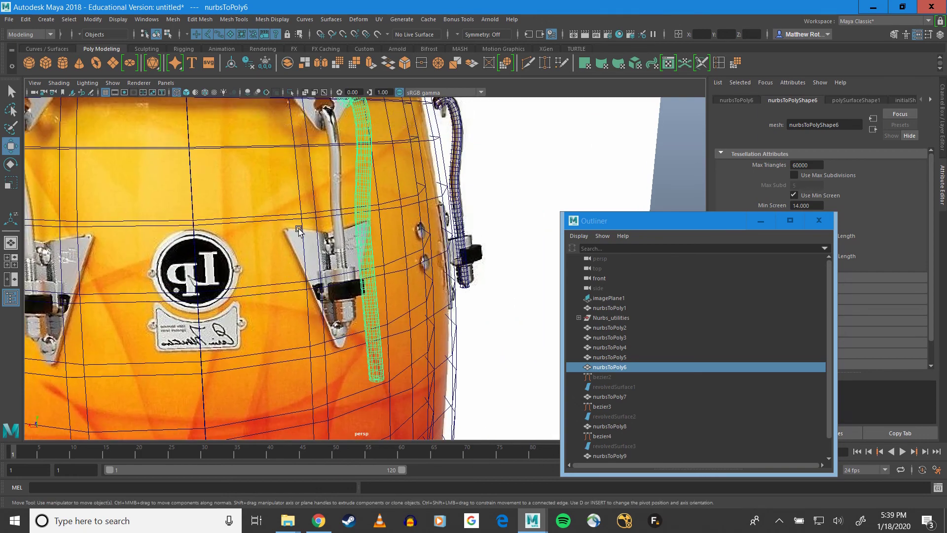
pyautogui.keyDown('alt'); pyautogui.moveTo(370, 246); pyautogui.dragTo(144, 271); pyautogui.keyUp('alt')
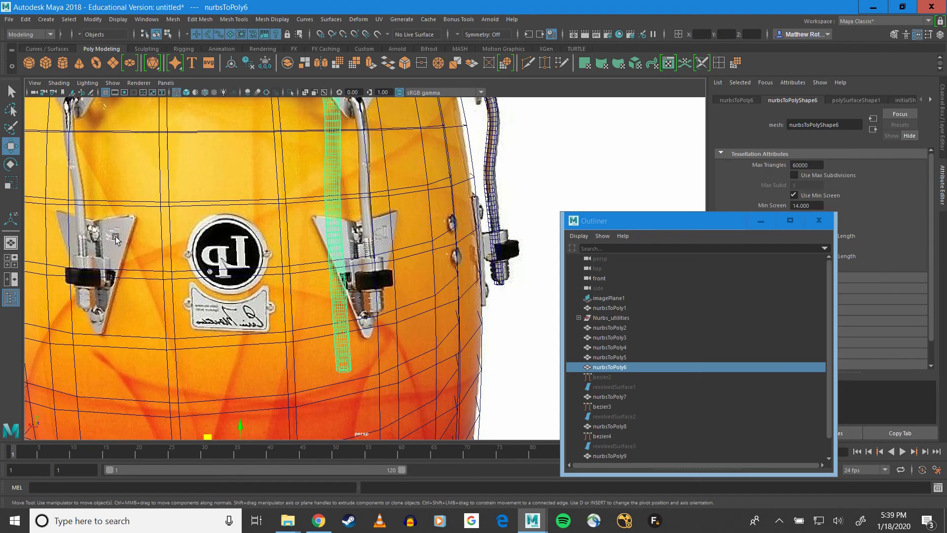
pyautogui.scroll(-5, 121, 235)
pyautogui.scroll(6, 145, 221)
pyautogui.keyDown('alt'); pyautogui.moveTo(230, 265); pyautogui.dragTo(286, 257); pyautogui.keyUp('alt')
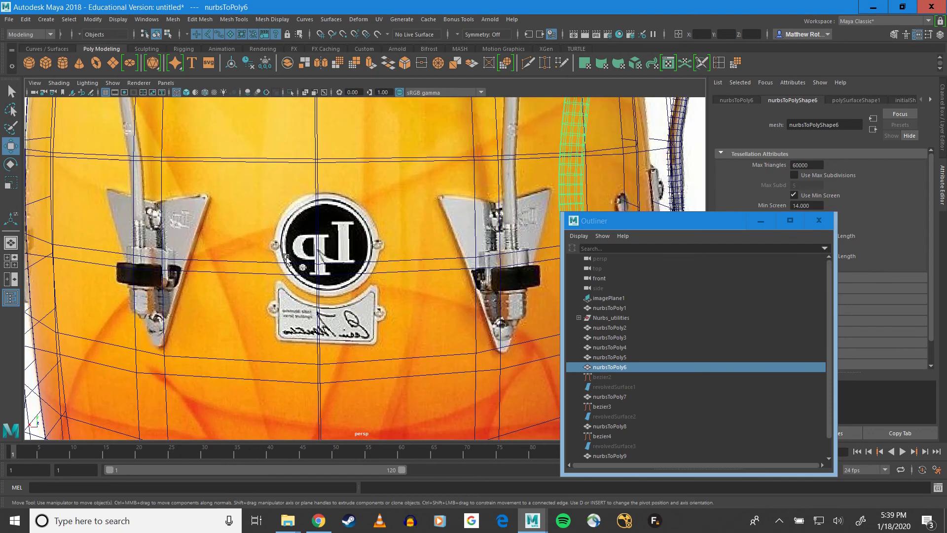
pyautogui.scroll(-5, 286, 257)
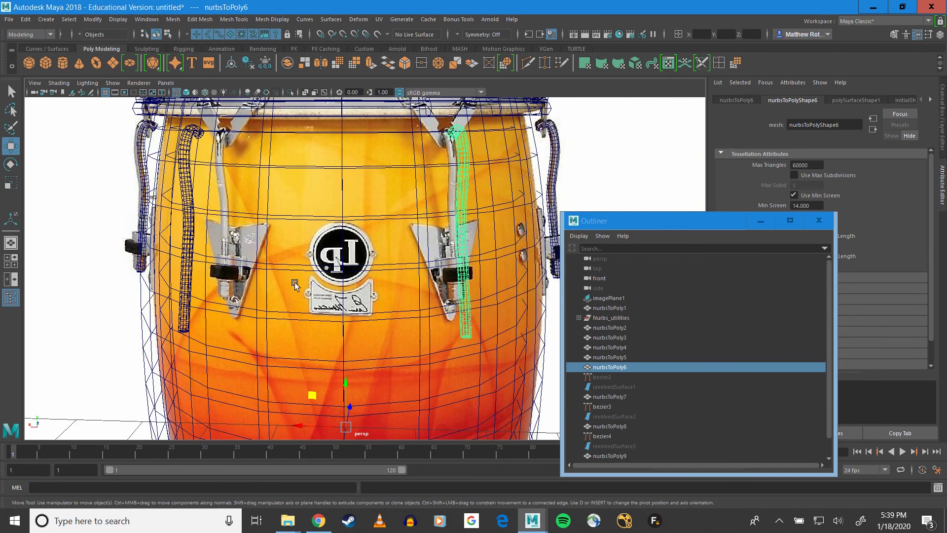
# Switch the perspective view back to shaded display and examine the whole drum with its rods against the reference image
pyautogui.keyDown('alt'); pyautogui.moveTo(391, 226); pyautogui.dragTo(387, 250); pyautogui.keyUp('alt')
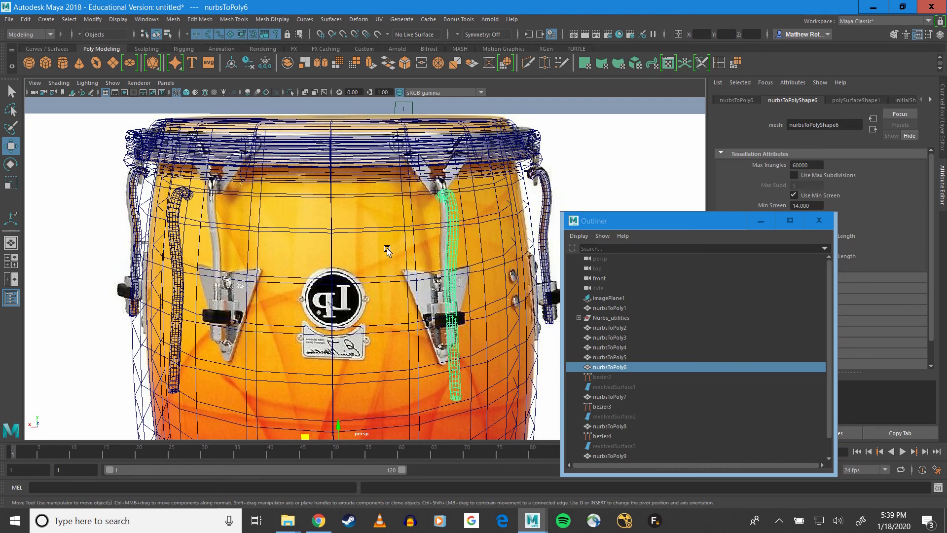
pyautogui.press('5')
pyautogui.keyDown('alt'); pyautogui.moveTo(386, 250); pyautogui.dragTo(353, 275, button='right'); pyautogui.keyUp('alt')
pyautogui.moveTo(353, 274)
pyautogui.keyDown('alt'); pyautogui.mouseDown()
pyautogui.moveTo(383, 269)
pyautogui.moveTo(365, 278)
pyautogui.mouseUp(); pyautogui.keyUp('alt')
pyautogui.keyDown('alt'); pyautogui.moveTo(363, 294); pyautogui.dragTo(377, 247, button='middle'); pyautogui.keyUp('alt')
pyautogui.keyDown('alt'); pyautogui.moveTo(376, 247); pyautogui.dragTo(368, 279, button='right'); pyautogui.keyUp('alt')
pyautogui.keyDown('alt'); pyautogui.moveTo(368, 279); pyautogui.dragTo(371, 276); pyautogui.keyUp('alt')
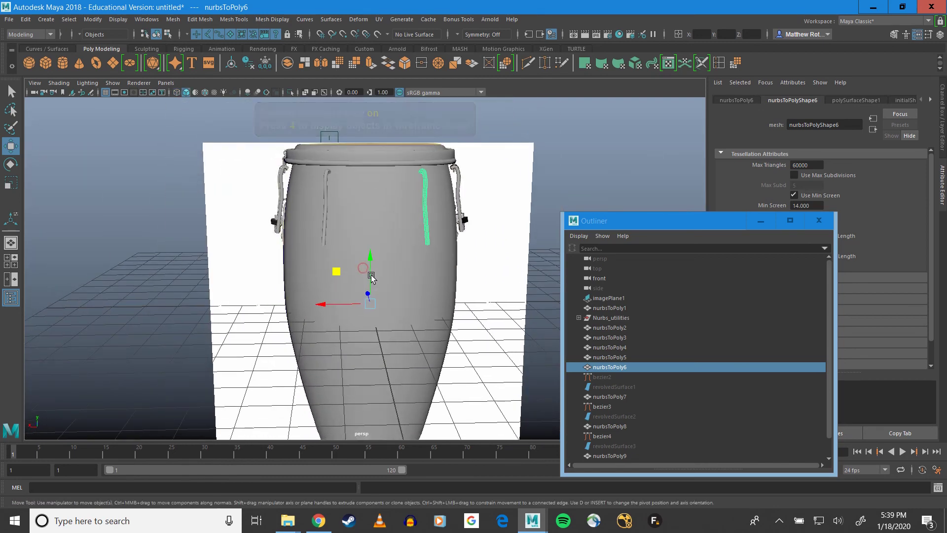
pyautogui.keyDown('alt'); pyautogui.moveTo(371, 275); pyautogui.dragTo(368, 263, button='right'); pyautogui.keyUp('alt')
pyautogui.keyDown('alt'); pyautogui.moveTo(368, 263); pyautogui.dragTo(331, 258, button='middle'); pyautogui.keyUp('alt')
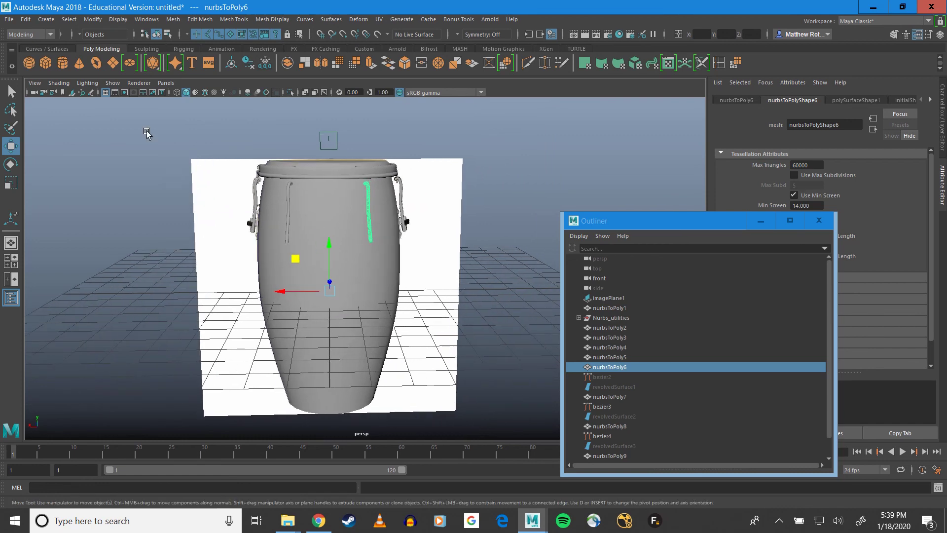
pyautogui.scroll(3, 367, 243)
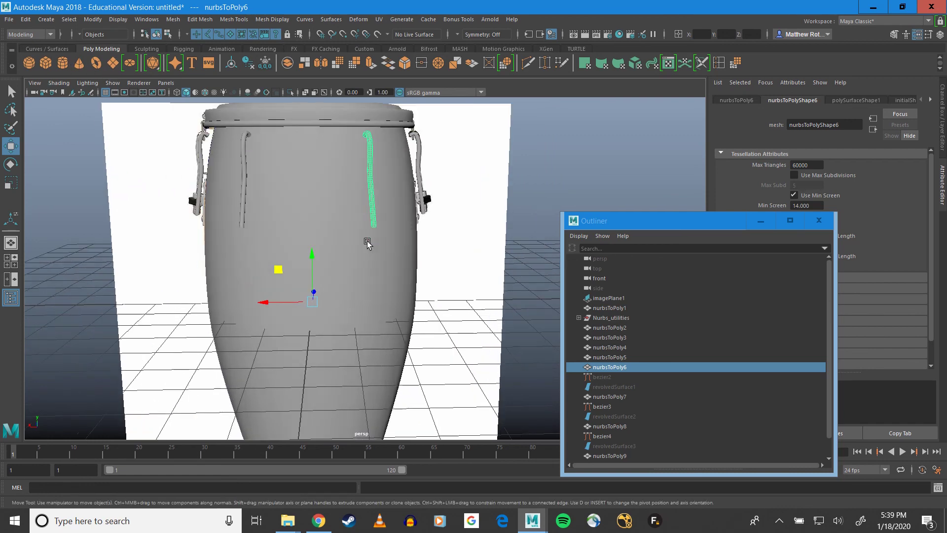
pyautogui.scroll(-3, 370, 217)
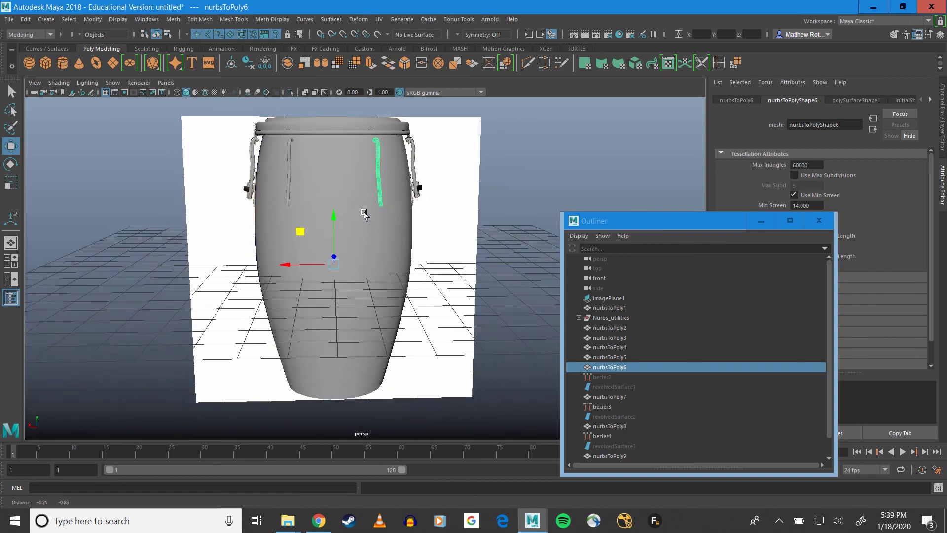
pyautogui.keyDown('alt'); pyautogui.moveTo(363, 211); pyautogui.dragTo(358, 237); pyautogui.keyUp('alt')
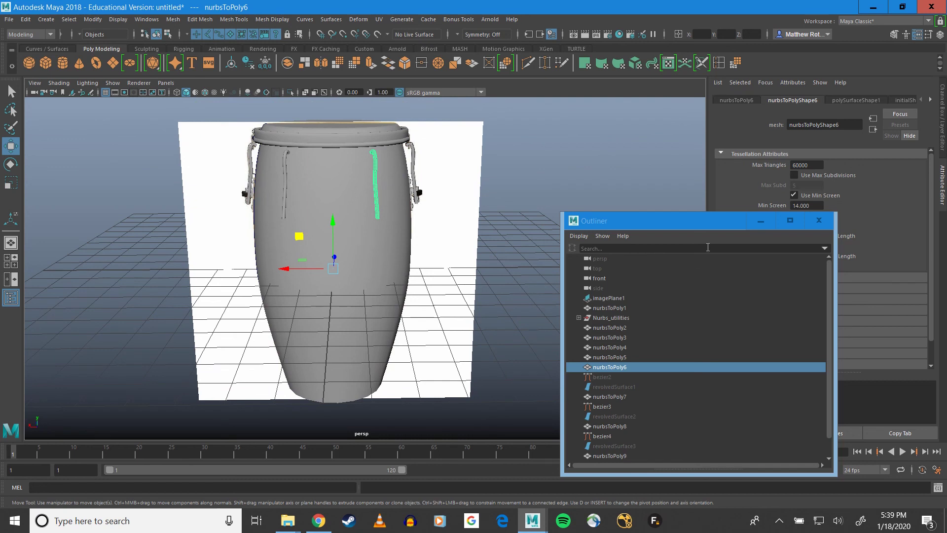
# Move the consecutive outliner items from bezier2 through revolvedSurface3 into the Nurbs_utilities group
pyautogui.scroll(-1, 684, 355)
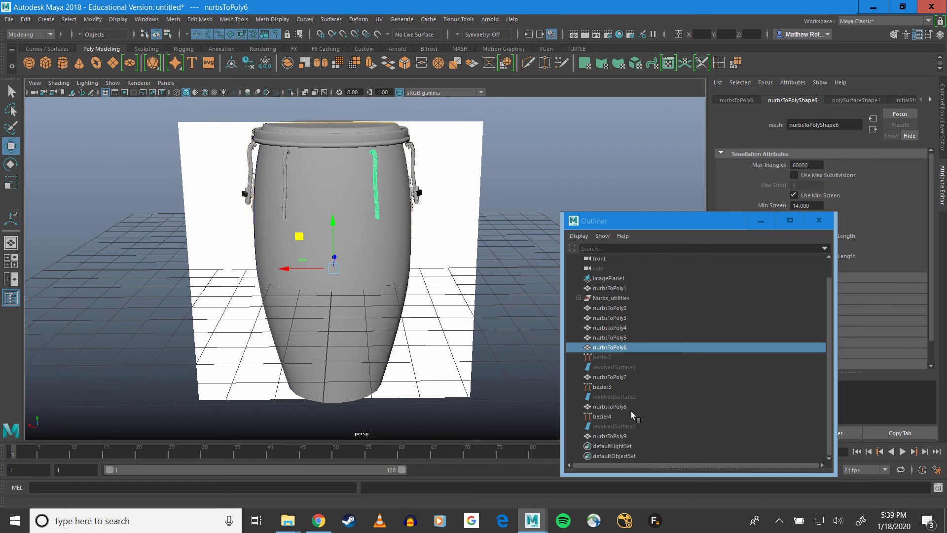
pyautogui.click(617, 423)
pyautogui.keyDown('shift'); pyautogui.click(602, 357); pyautogui.keyUp('shift')
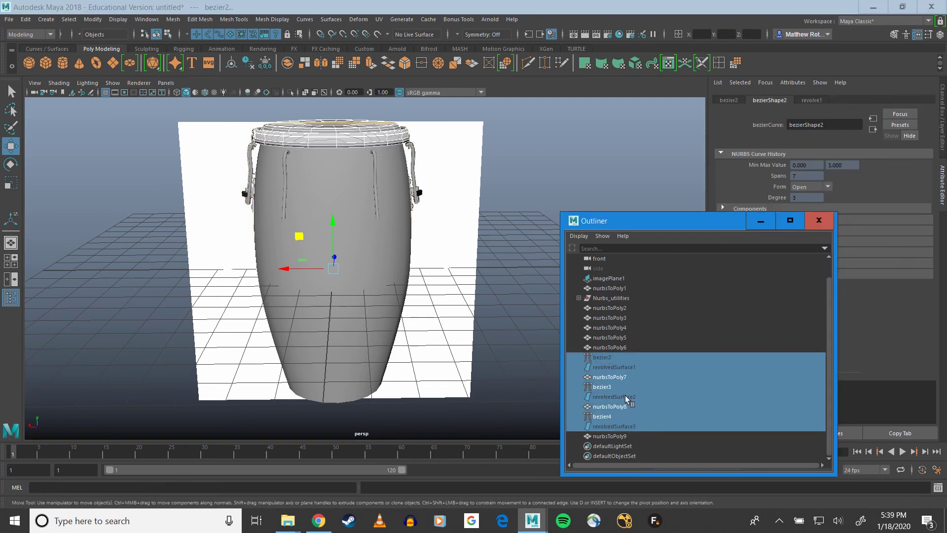
pyautogui.moveTo(625, 394); pyautogui.dragTo(610, 298)
# Check which parts the ungrouped nurbsToPoly meshes represent, ending with the drum body nurbsToPoly9 selected
pyautogui.click(609, 327)
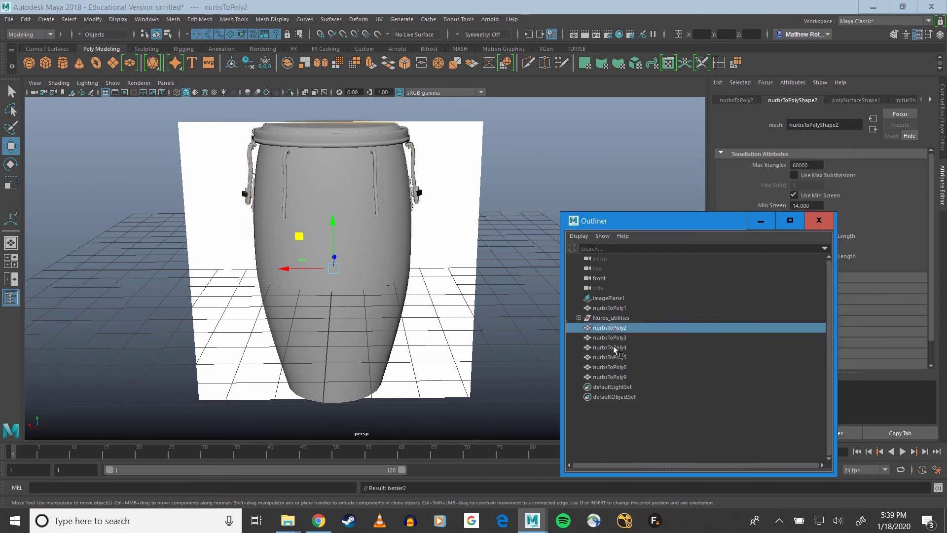
pyautogui.click(611, 367)
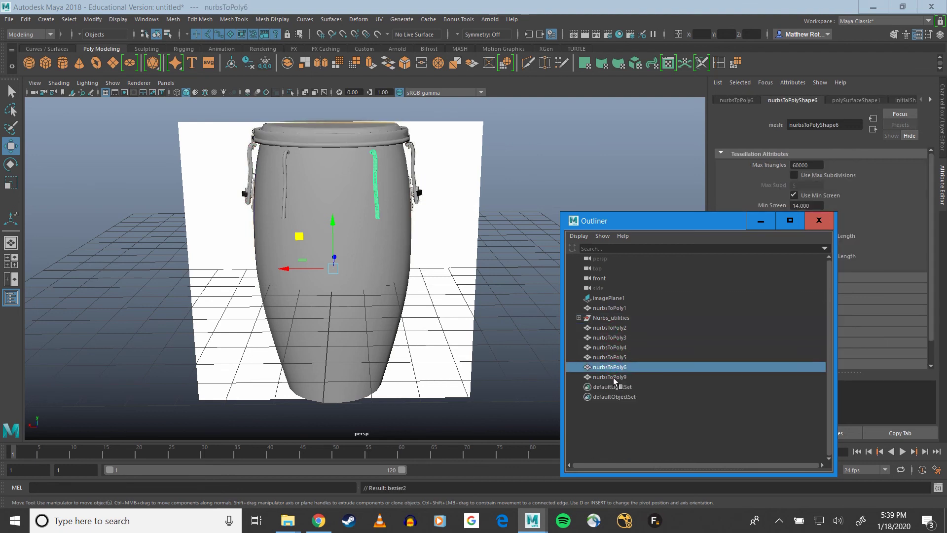
pyautogui.click(611, 377)
# Examine the selected drum body, the rim and the tuning rods from several angles and distances
pyautogui.scroll(5, 369, 269)
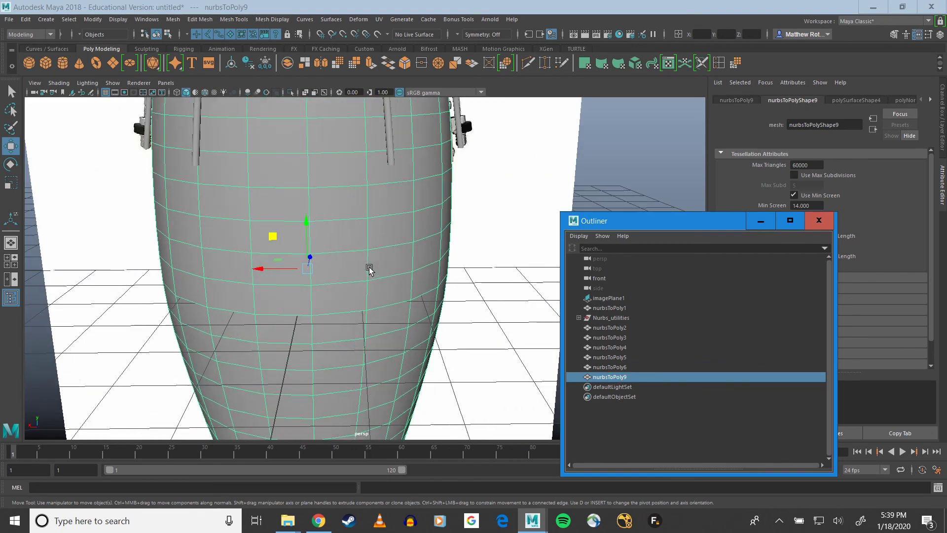
pyautogui.scroll(-3, 366, 315)
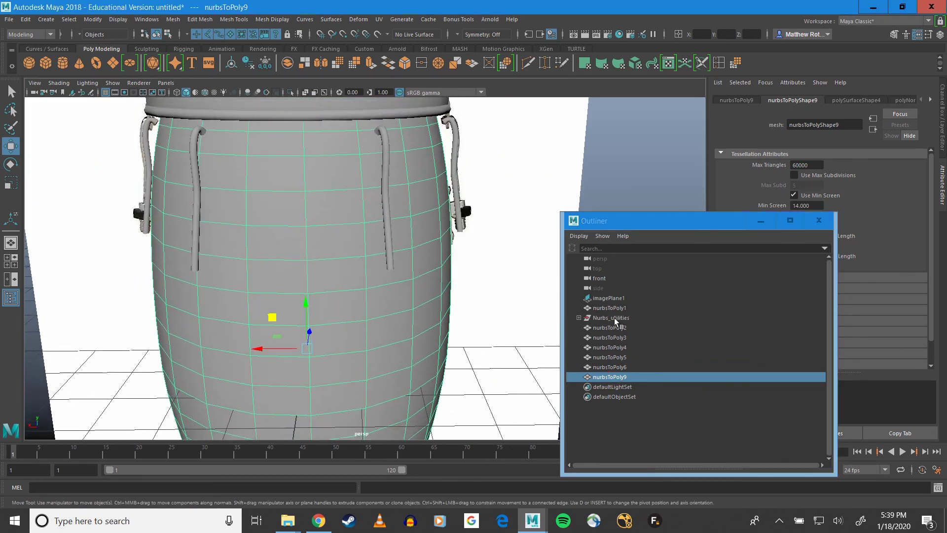
pyautogui.keyDown('alt'); pyautogui.moveTo(306, 190); pyautogui.dragTo(306, 187); pyautogui.keyUp('alt')
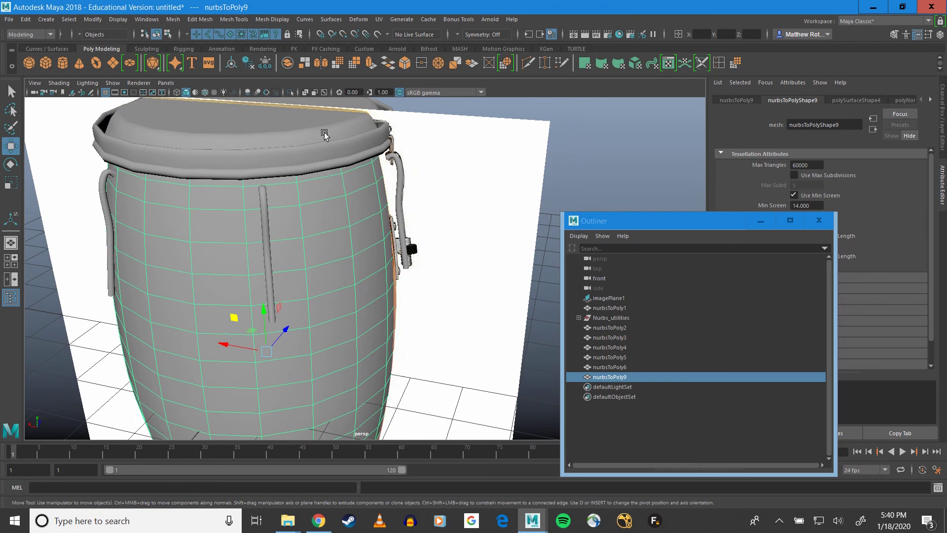
pyautogui.keyDown('alt'); pyautogui.moveTo(325, 165); pyautogui.dragTo(298, 171); pyautogui.keyUp('alt')
pyautogui.scroll(-3, 172, 330)
pyautogui.keyDown('alt'); pyautogui.moveTo(173, 329); pyautogui.dragTo(243, 296); pyautogui.keyUp('alt')
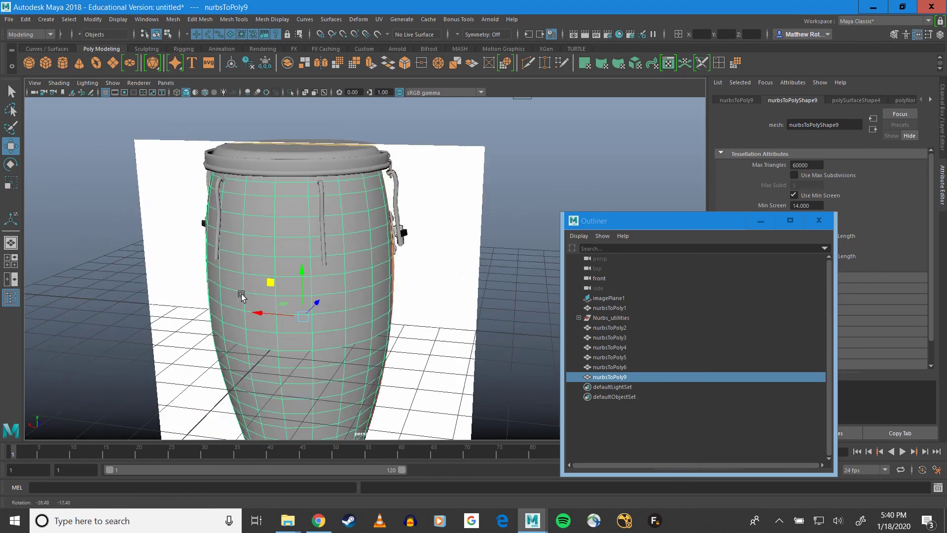
pyautogui.scroll(4, 302, 302)
pyautogui.scroll(-3, 292, 270)
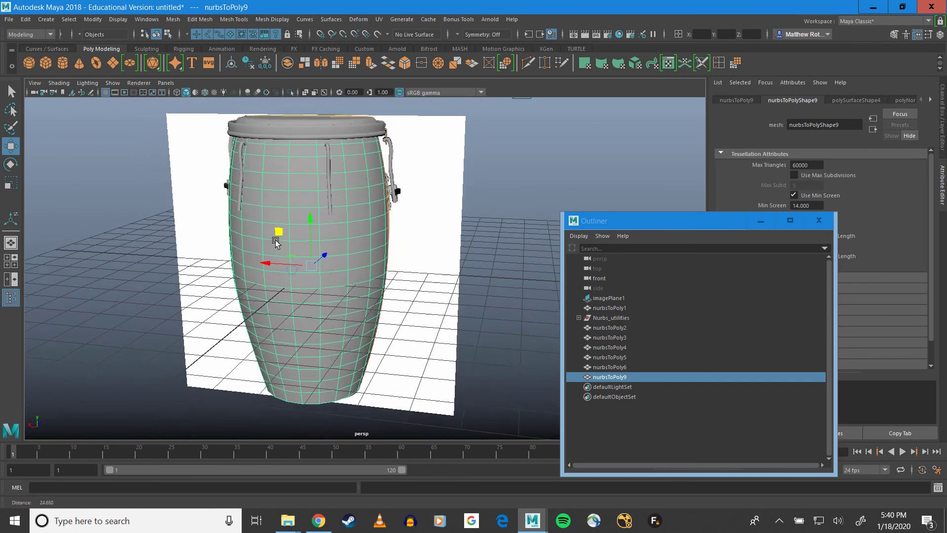